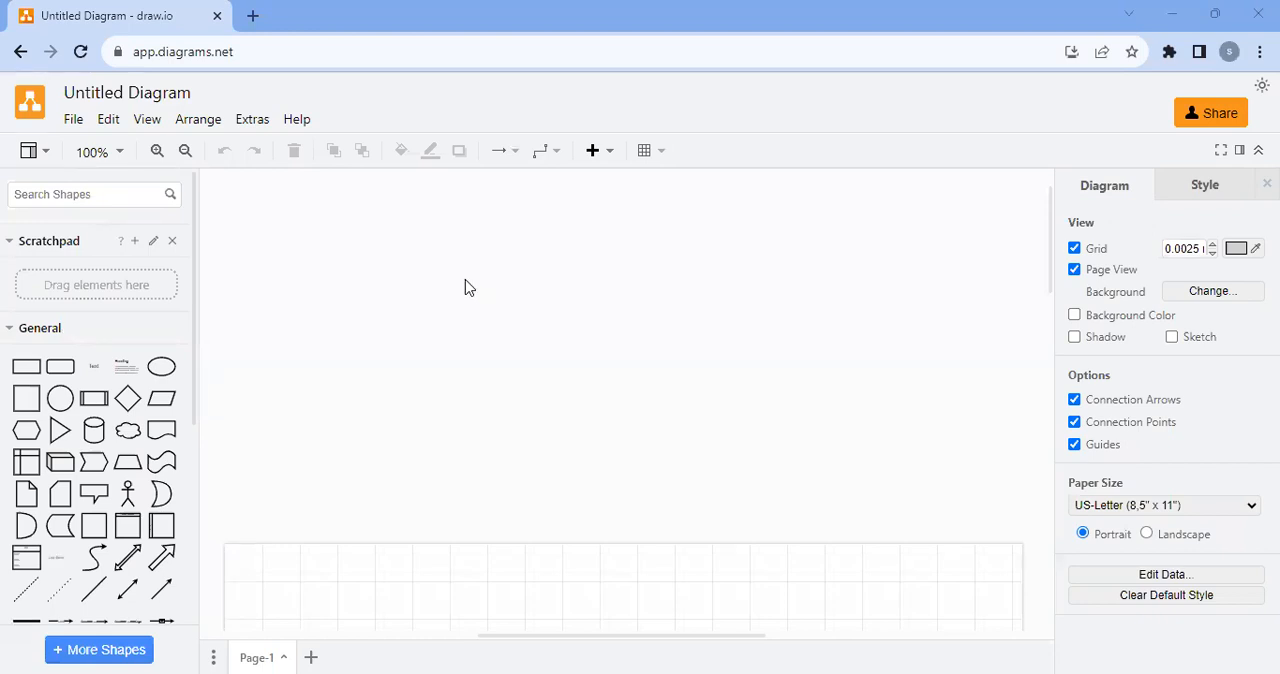
# Turn off the Mockups shape library and apply the change to the available shapes
pyautogui.scroll(-4, 60, 385)
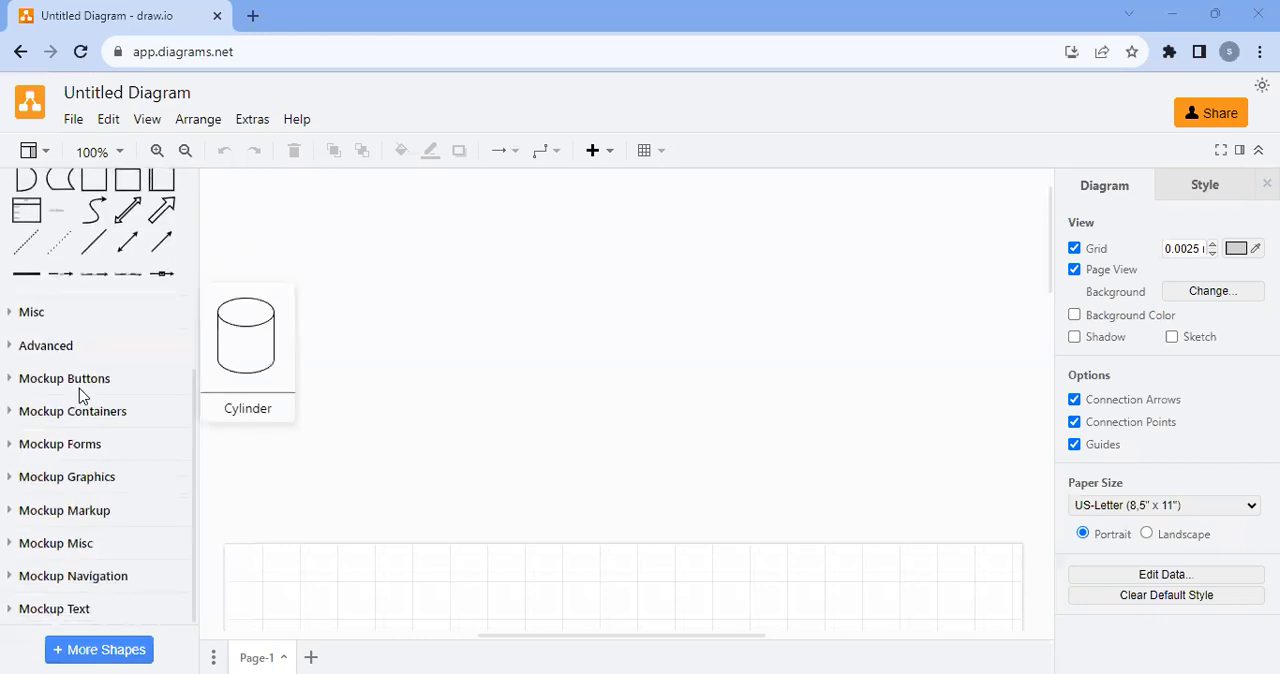
pyautogui.scroll(5, 36, 460)
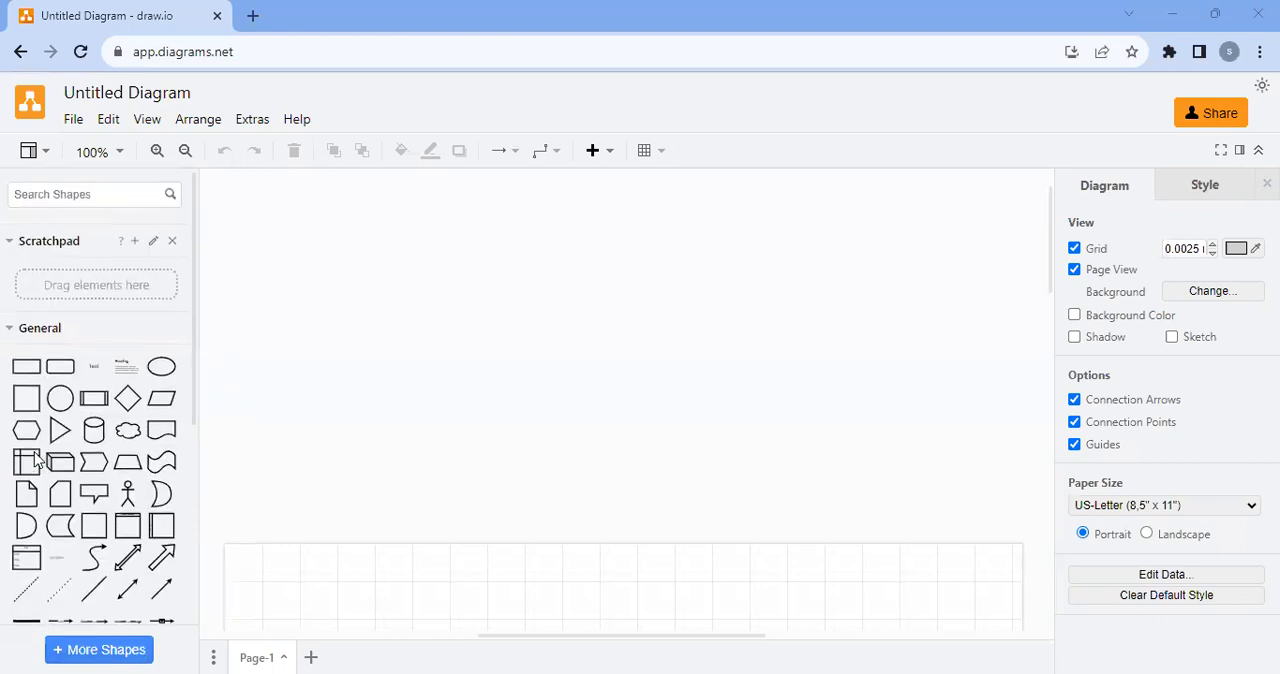
pyautogui.scroll(-1, 35, 520)
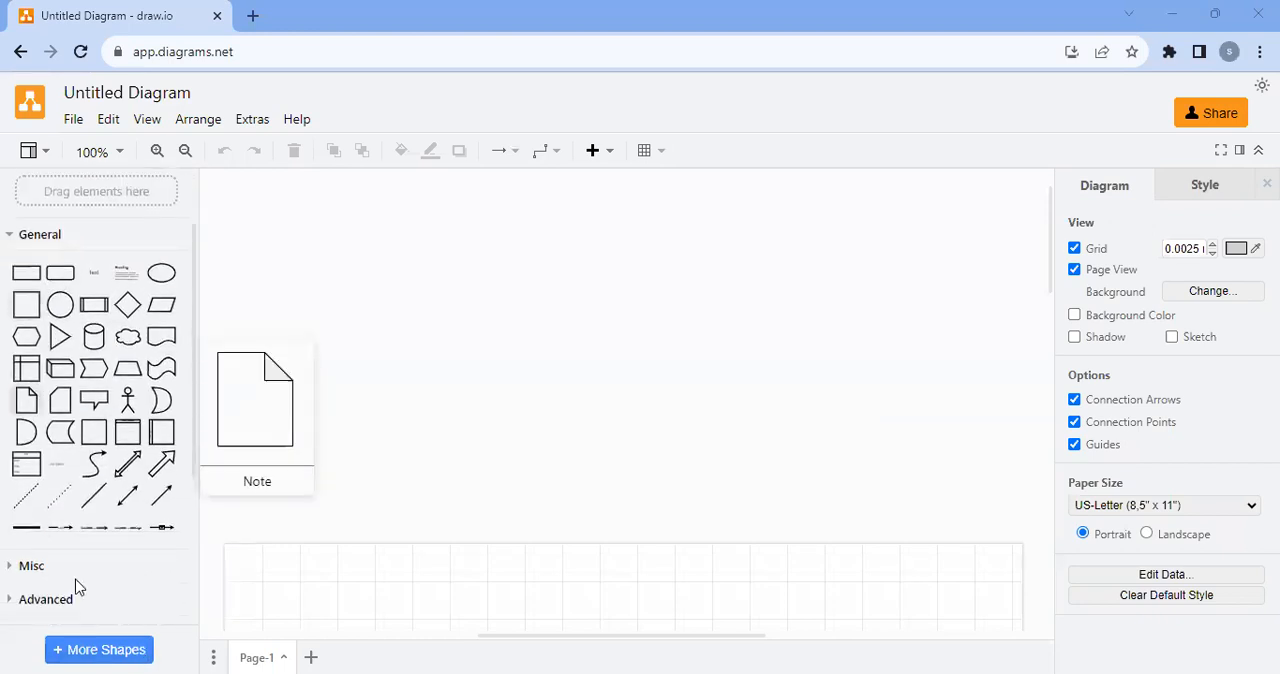
pyautogui.click(87, 651)
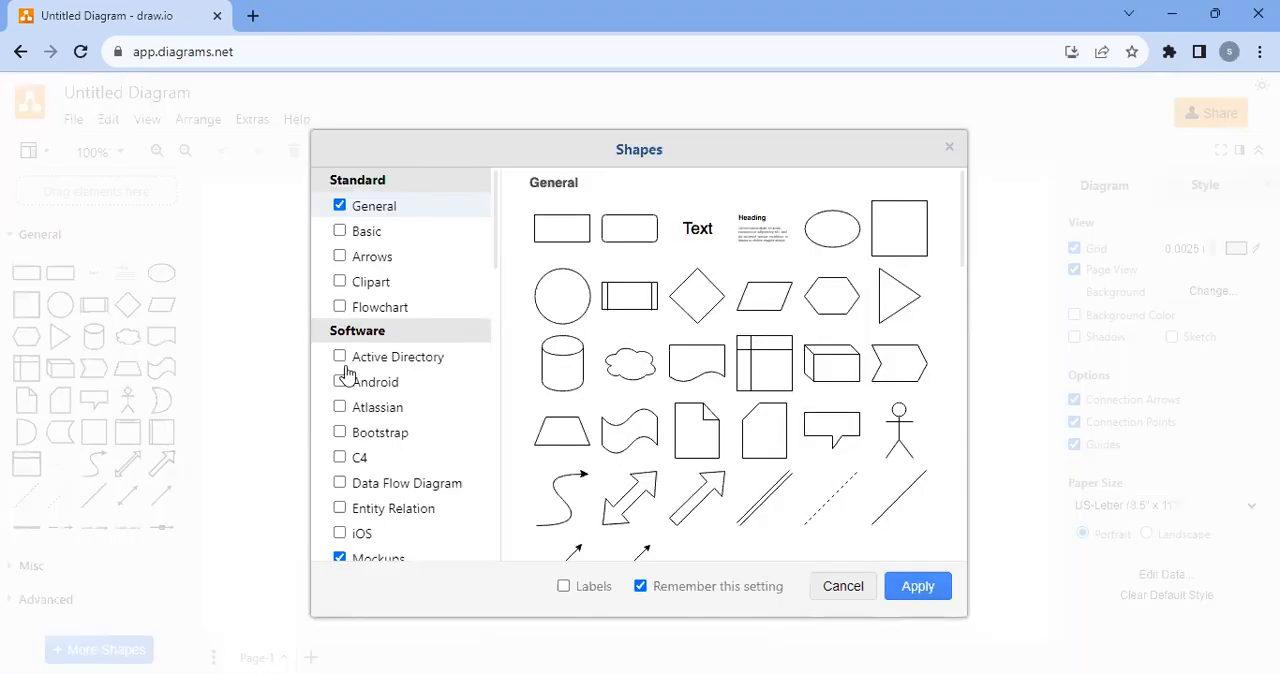
pyautogui.scroll(-2, 362, 369)
pyautogui.click(339, 371)
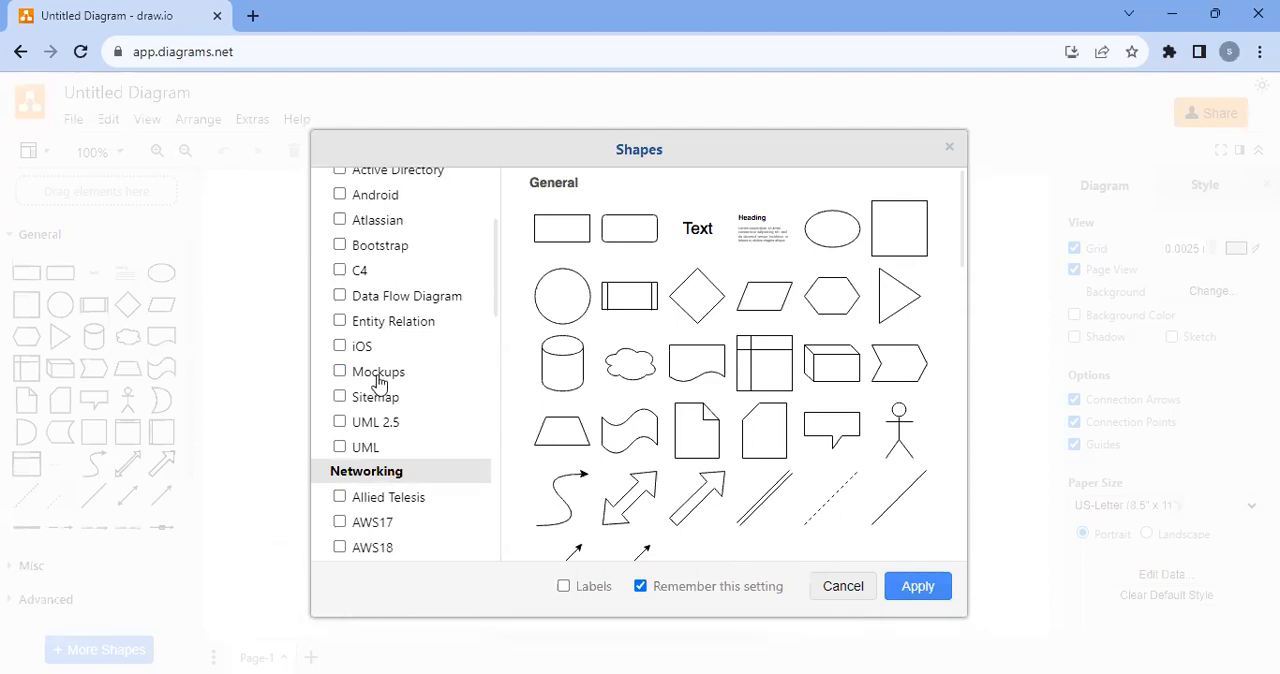
pyautogui.click(914, 586)
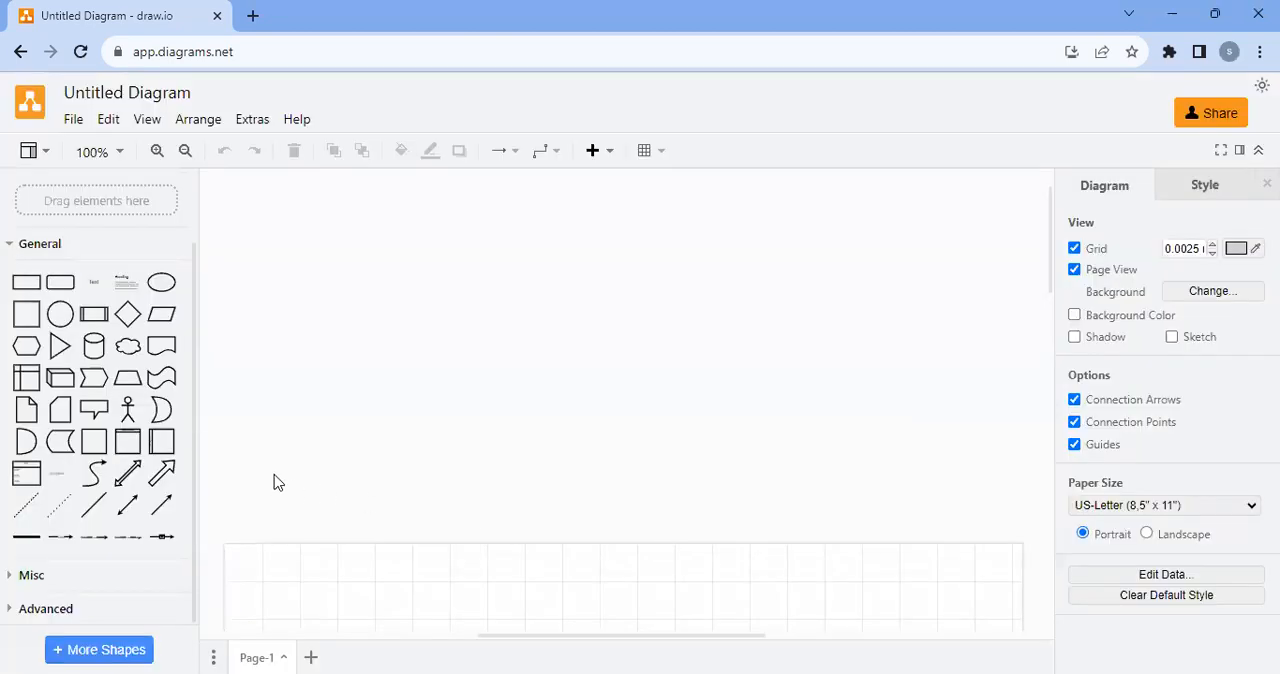
# Enable the Mockups shape library under Software and apply the change
pyautogui.click(96, 649)
pyautogui.scroll(-4, 343, 400)
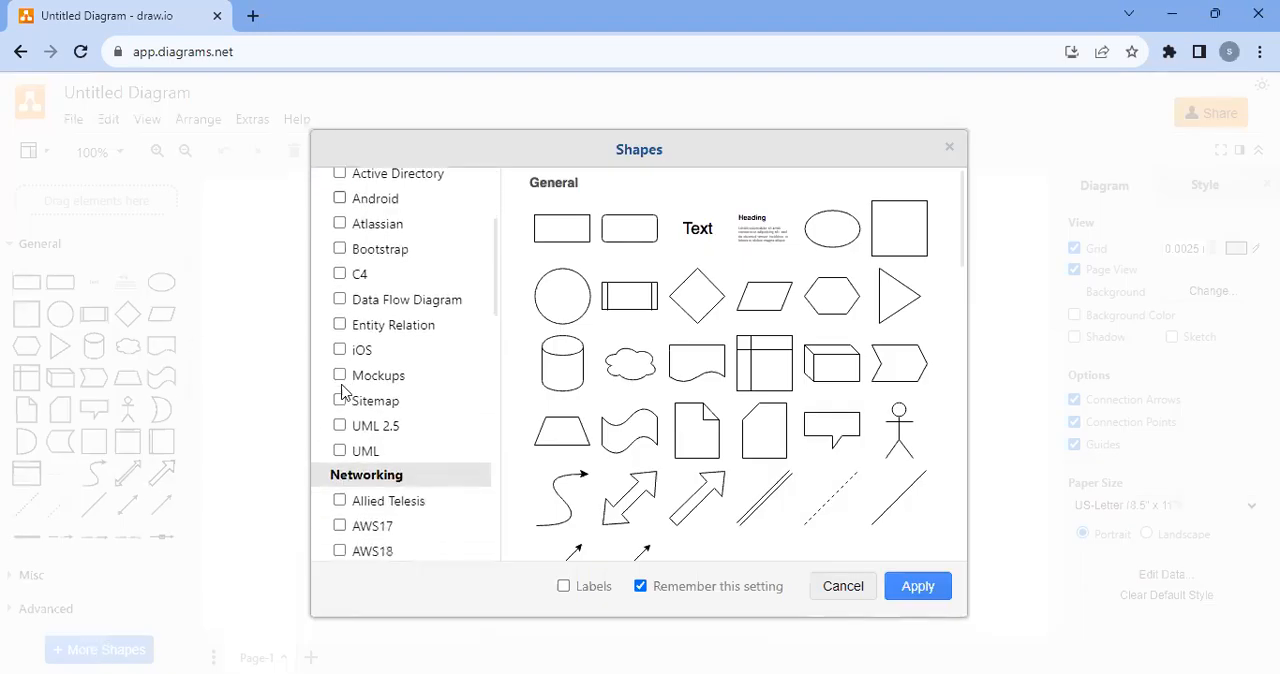
pyautogui.scroll(-2, 362, 467)
pyautogui.scroll(4, 349, 403)
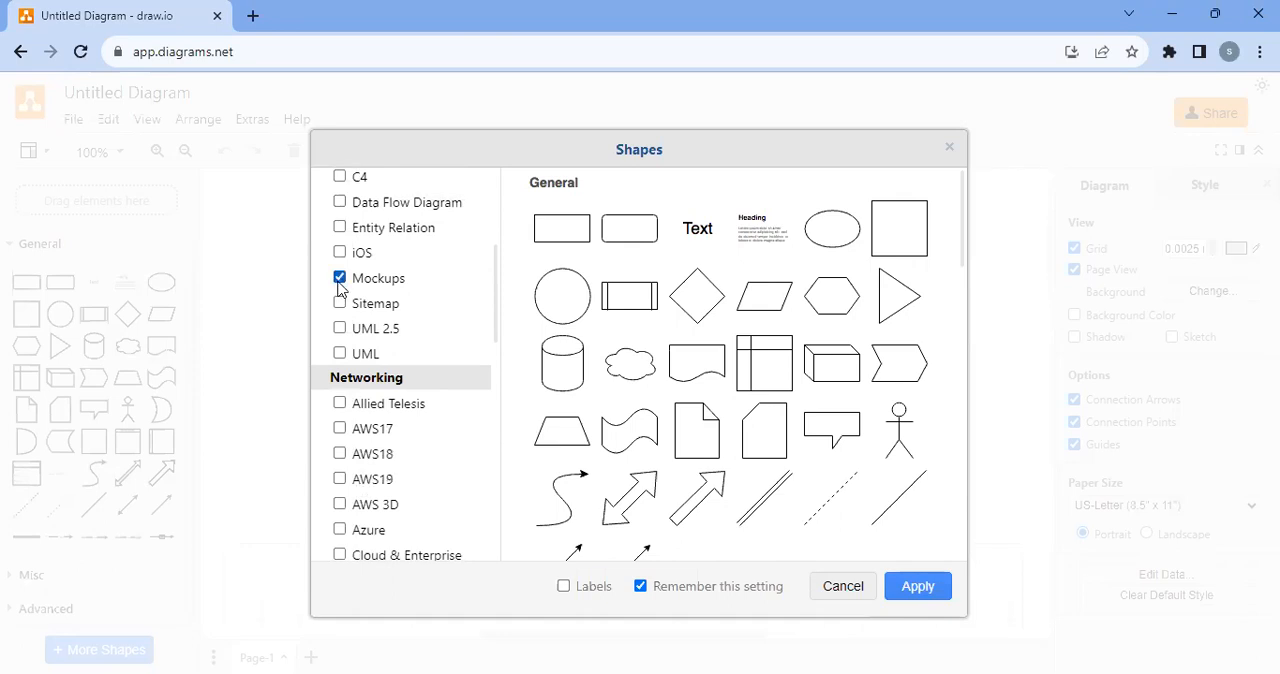
pyautogui.click(920, 594)
# Look through the Mockup shape categories and view the shapes in Mockup Buttons
pyautogui.scroll(-5, 64, 518)
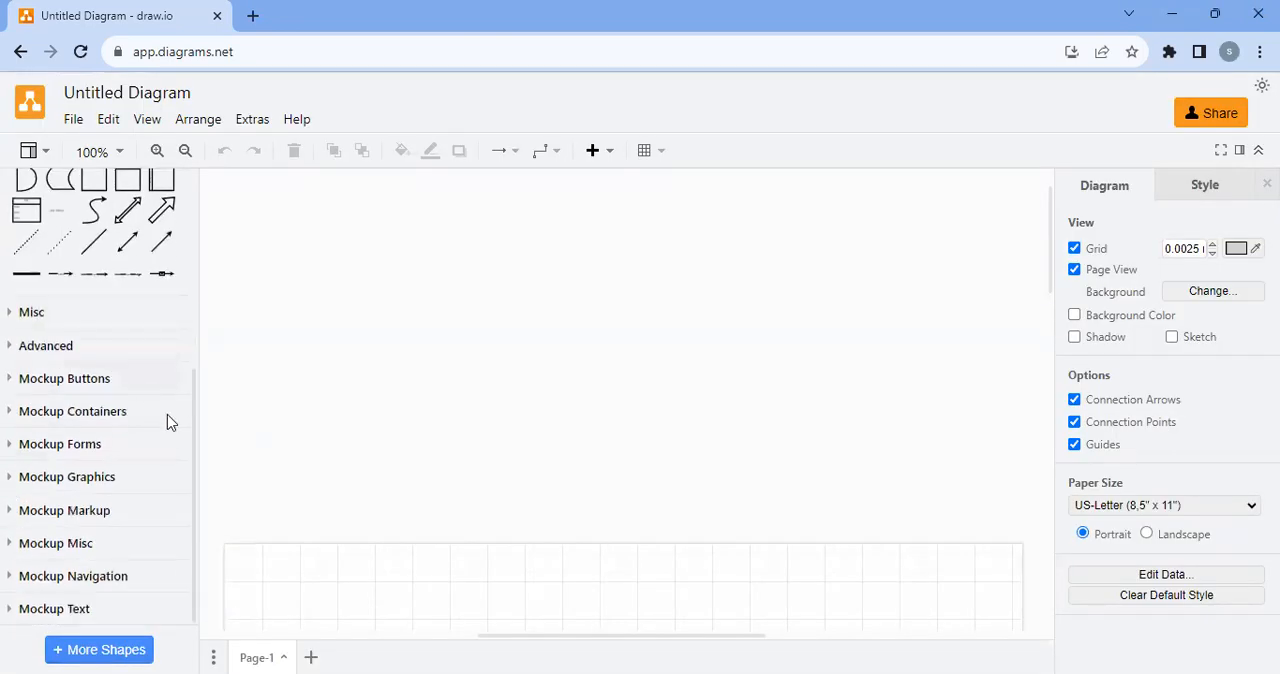
pyautogui.scroll(-8, 377, 577)
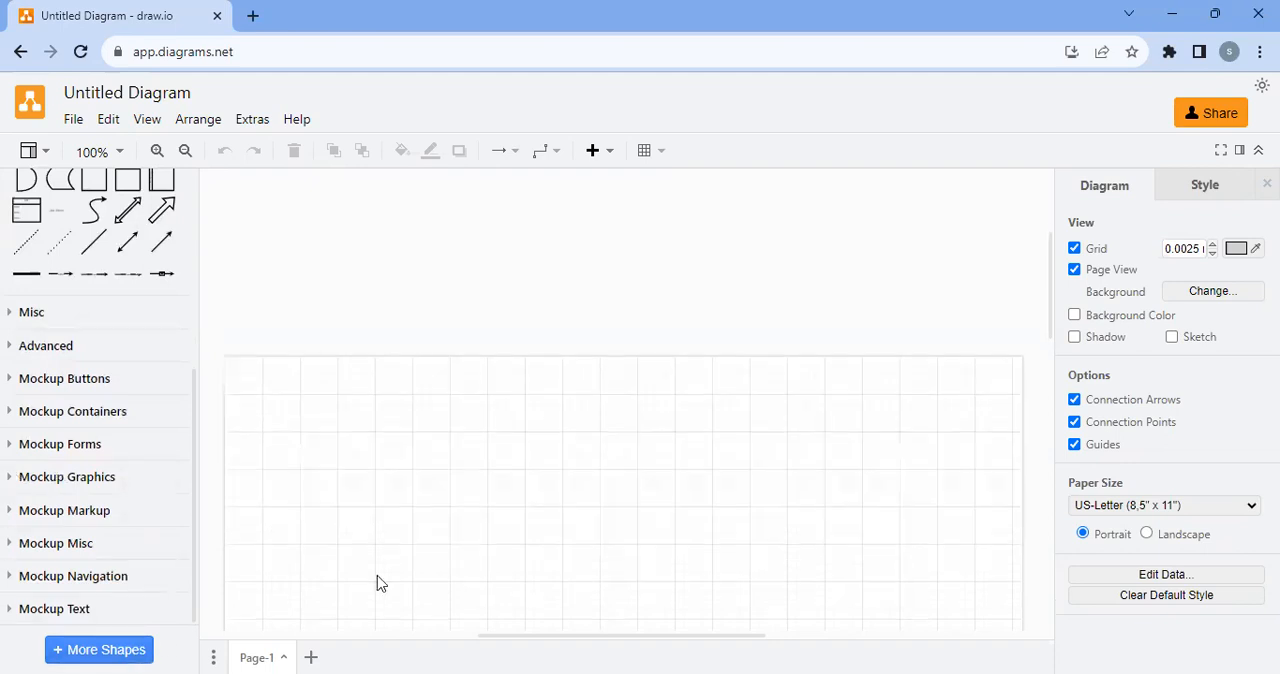
pyautogui.click(30, 385)
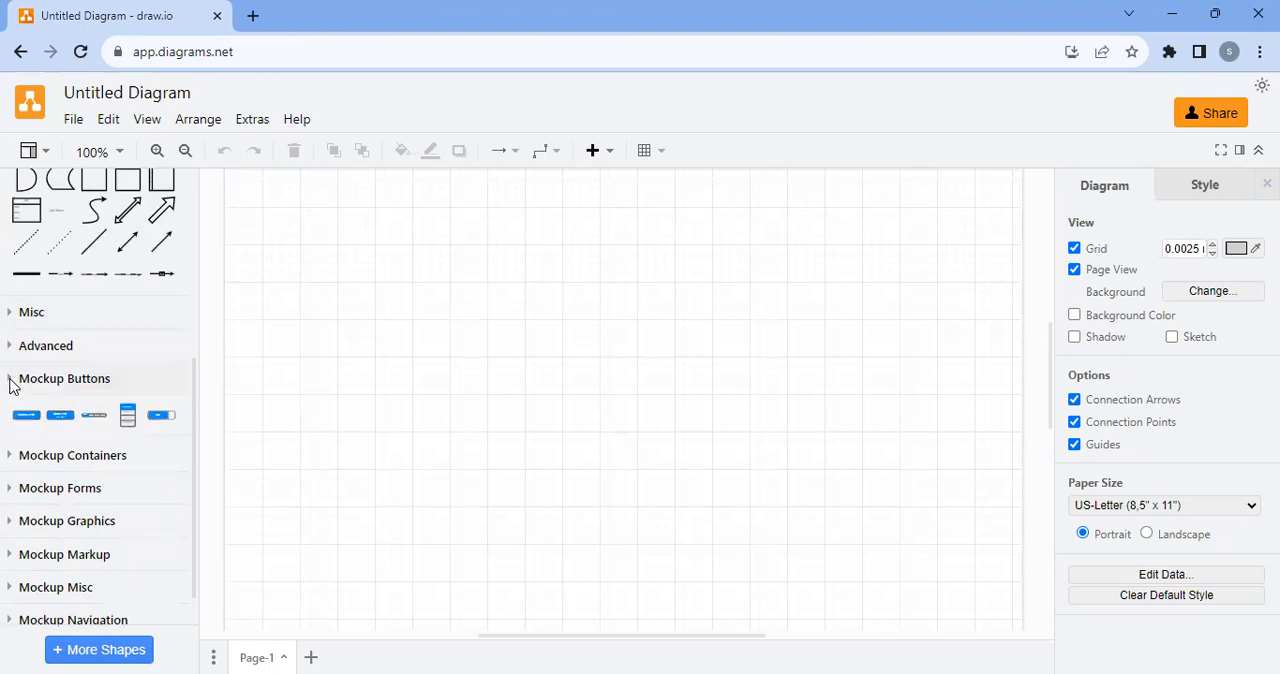
pyautogui.click(15, 382)
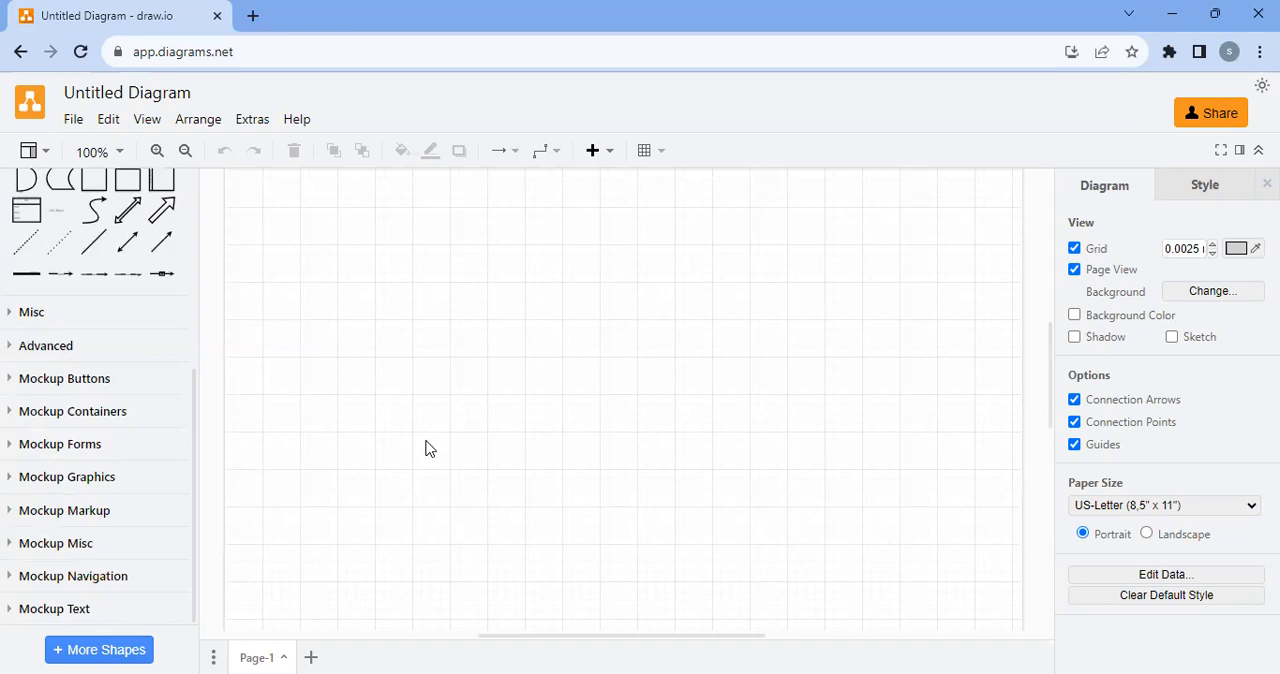
# Turn off the grid on the diagram page
pyautogui.scroll(2, 397, 331)
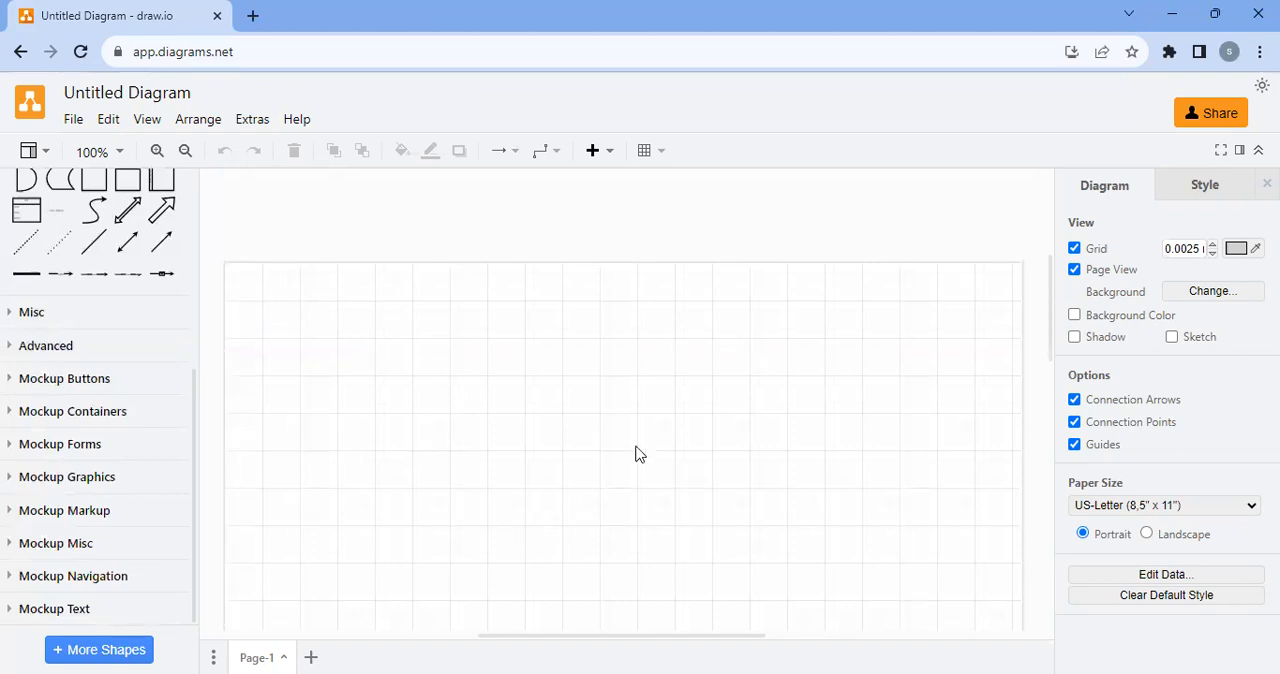
pyautogui.click(1074, 248)
pyautogui.scroll(-1, 677, 403)
pyautogui.scroll(1, 497, 332)
pyautogui.scroll(1, 497, 333)
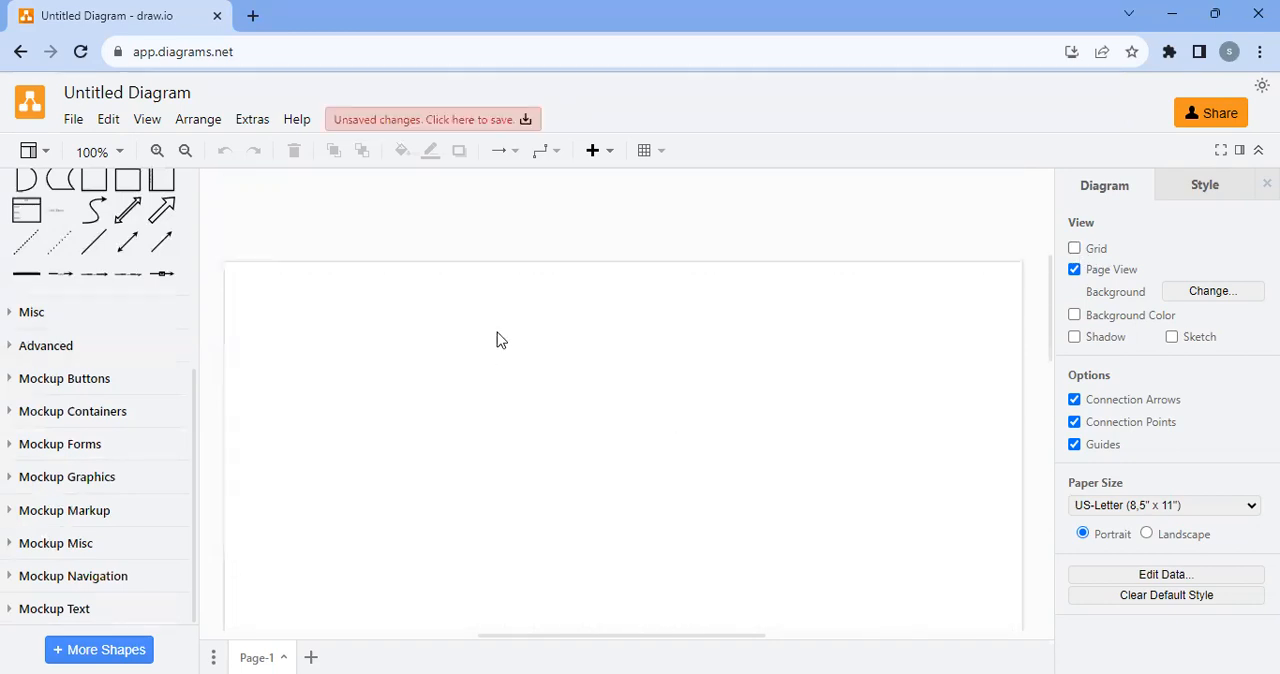
pyautogui.scroll(-1, 497, 333)
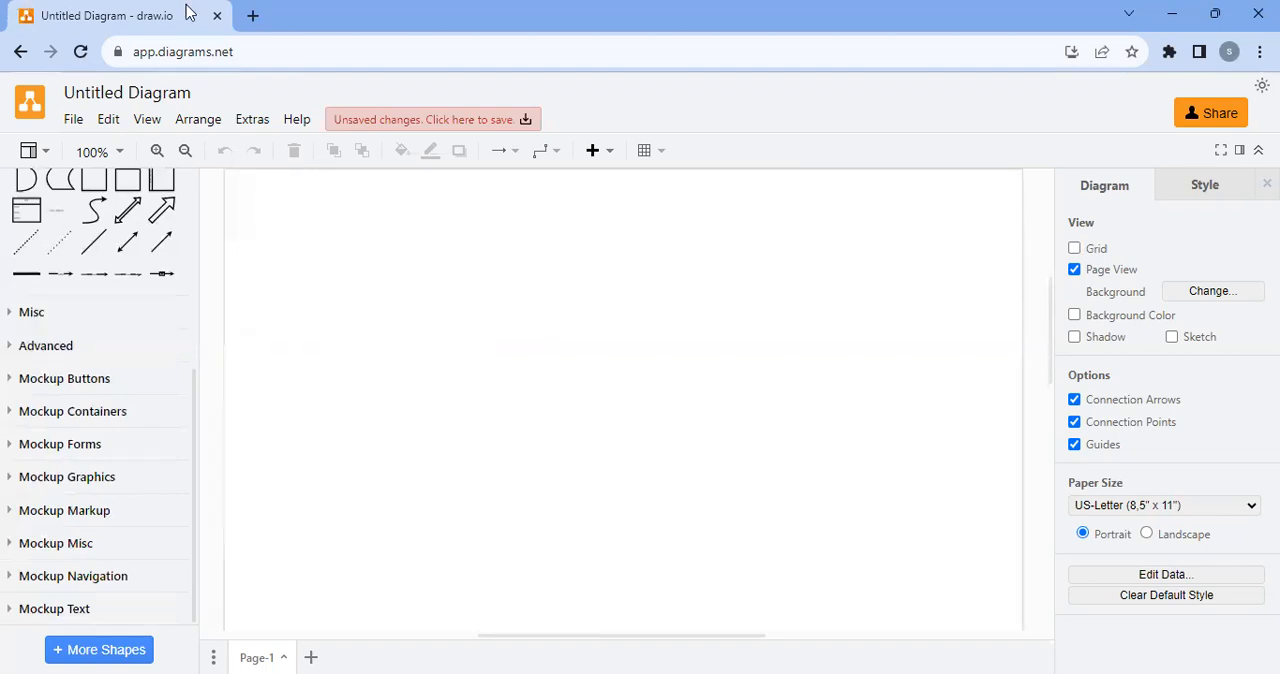
# Search Google for "dropbox icon" in a new browser tab and show the image results
pyautogui.click(252, 15)
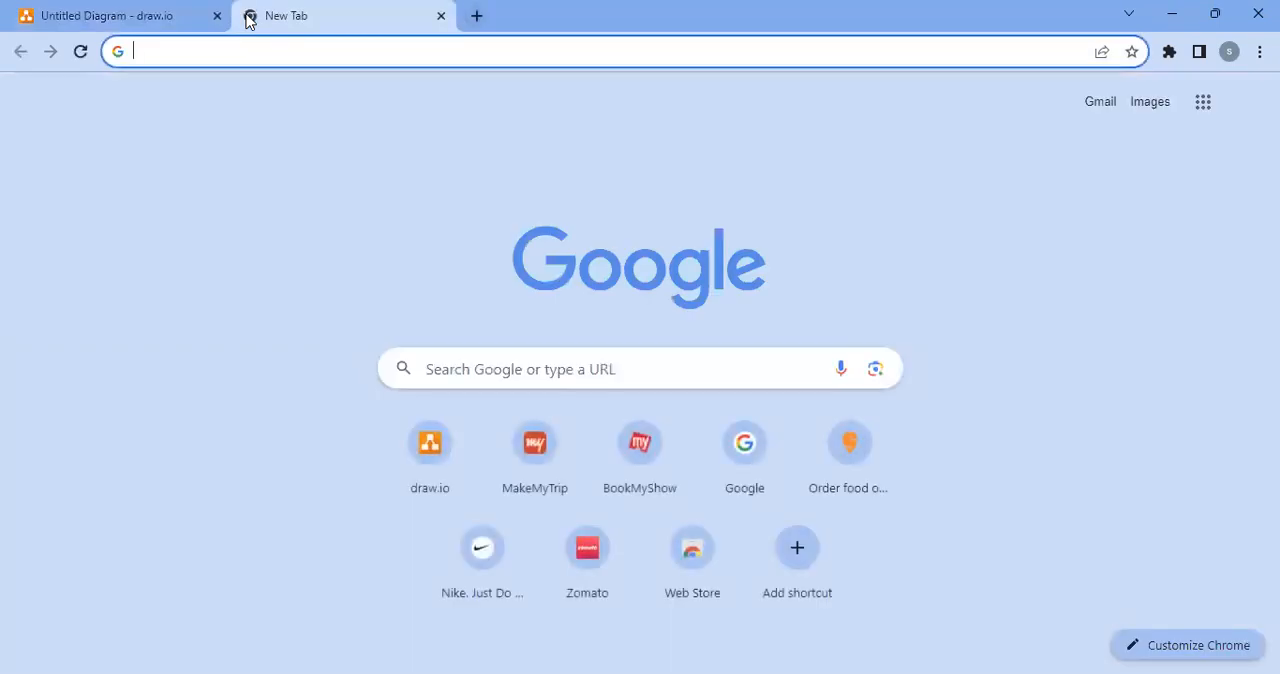
pyautogui.write('drop')
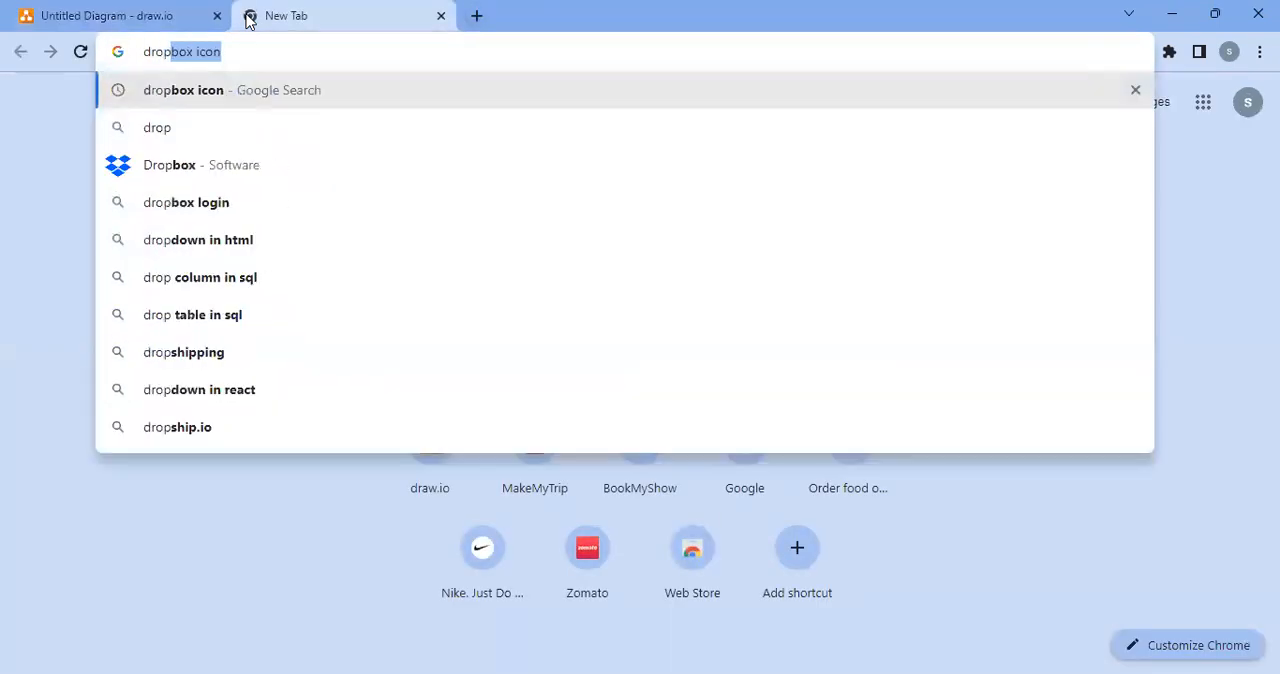
pyautogui.click(158, 96)
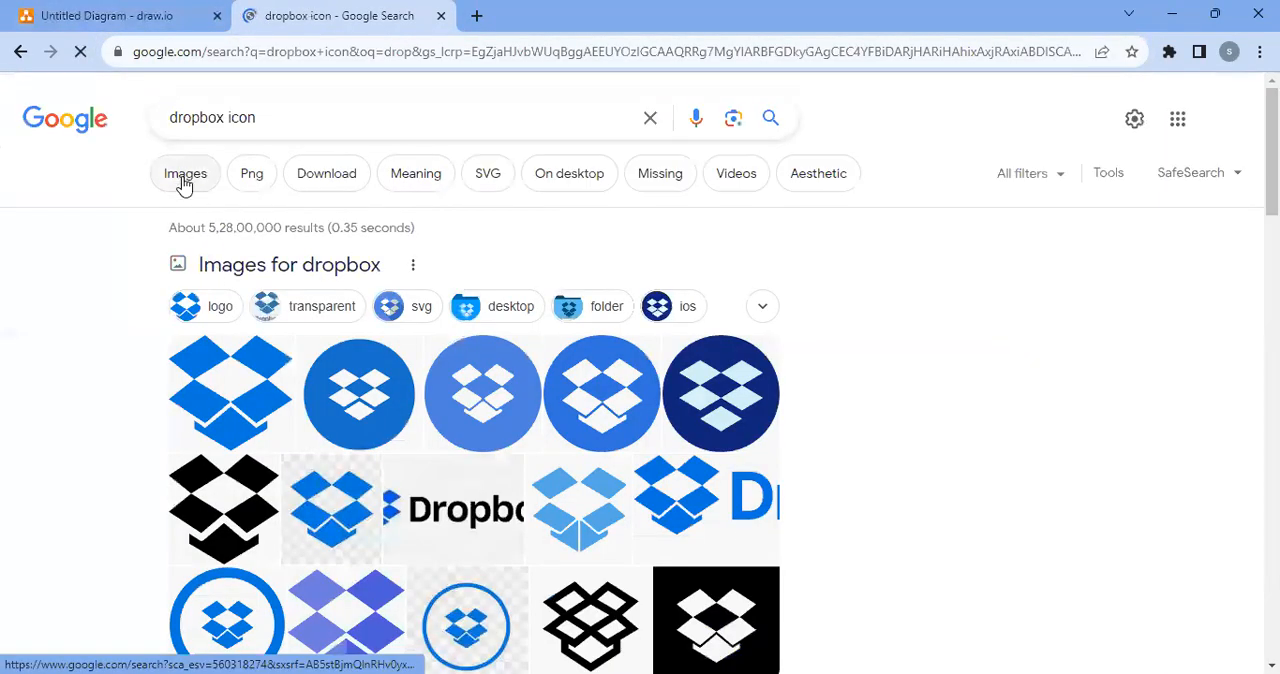
pyautogui.click(186, 178)
# Copy the first blue Dropbox icon from the image results and paste it into the draw.io diagram
pyautogui.rightClick(116, 358)
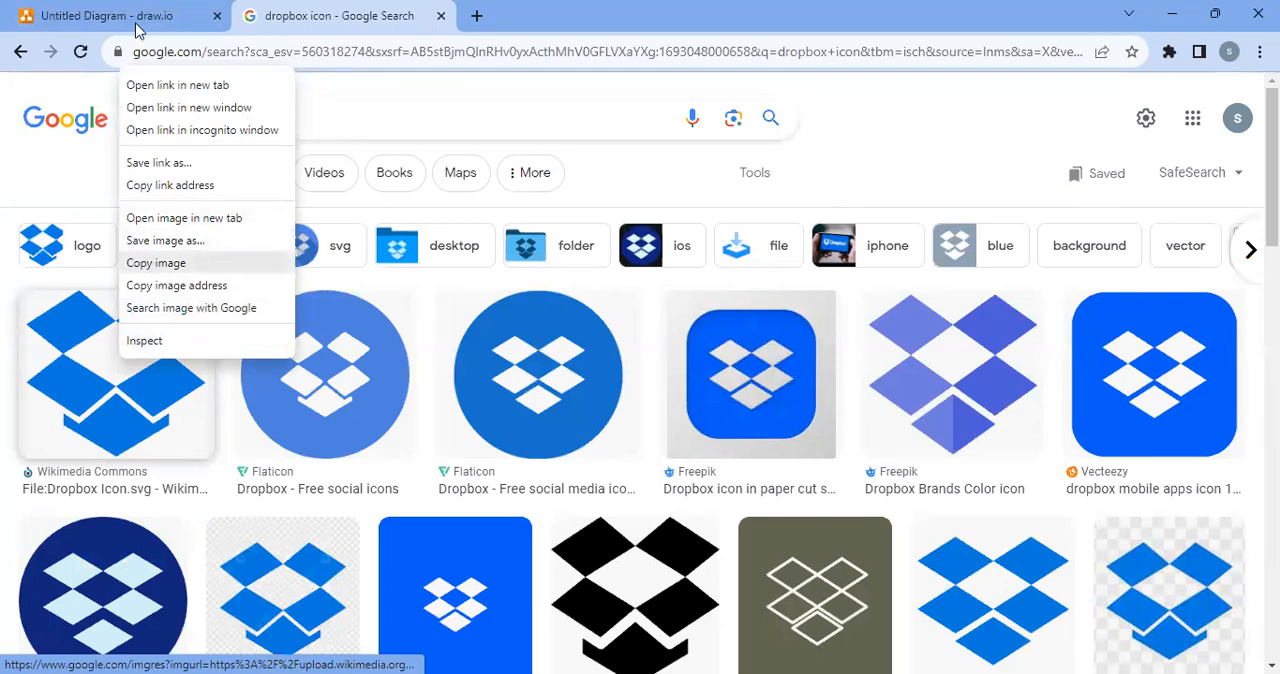
pyautogui.click(96, 12)
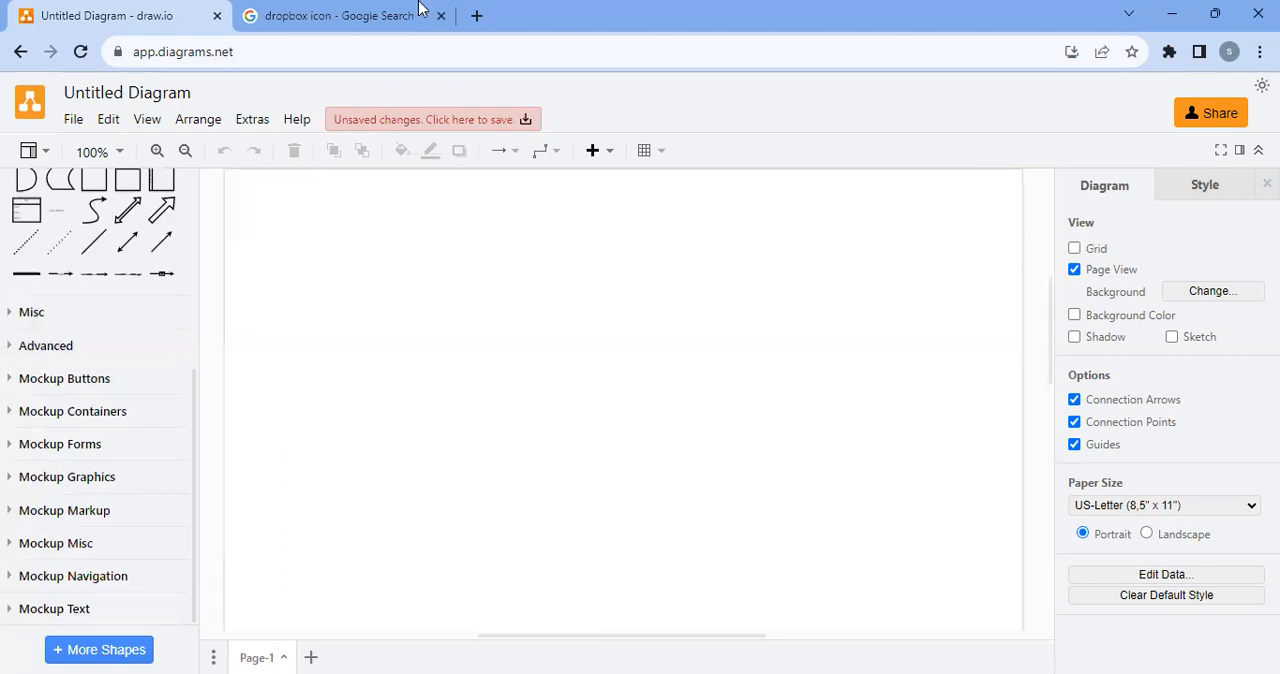
pyautogui.scroll(3, 486, 425)
pyautogui.hotkey('ctrl', 'v')
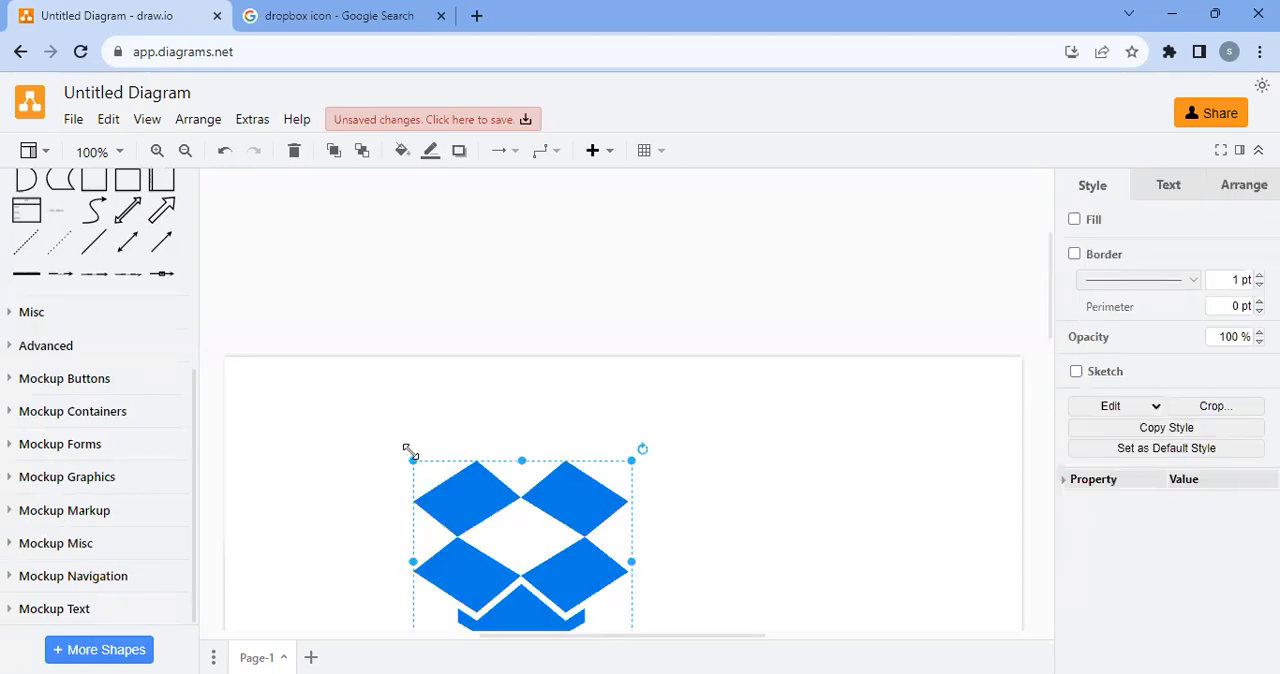
# Shrink the pasted Dropbox icon to a small logo and place it in the page's upper-left corner
pyautogui.moveTo(624, 571); pyautogui.dragTo(499, 431)
pyautogui.moveTo(445, 395); pyautogui.dragTo(265, 284)
pyautogui.scroll(5, 403, 337)
pyautogui.scroll(-5, 405, 366)
pyautogui.scroll(-4, 376, 518)
pyautogui.moveTo(276, 467); pyautogui.dragTo(316, 257)
pyautogui.scroll(2, 334, 394)
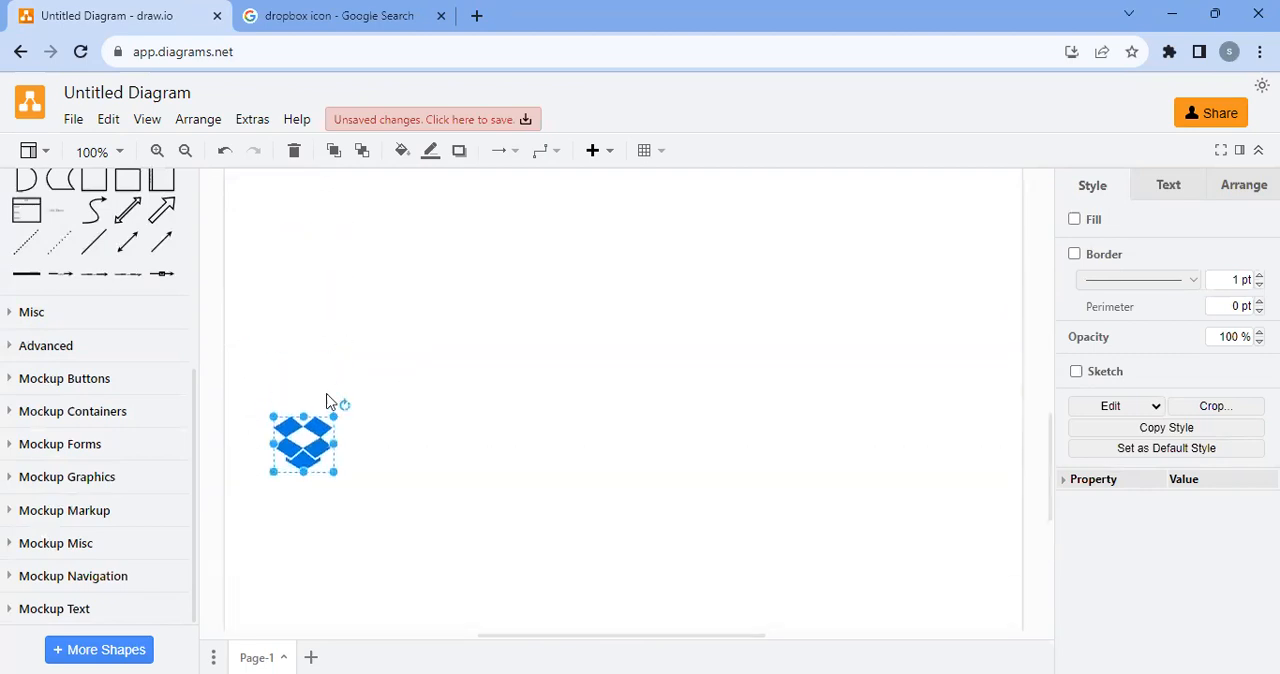
pyautogui.scroll(-2, 323, 277)
pyautogui.scroll(4, 340, 443)
pyautogui.moveTo(295, 600); pyautogui.dragTo(303, 246)
pyautogui.scroll(2, 349, 388)
pyautogui.scroll(-2, 340, 377)
pyautogui.scroll(3, 343, 423)
pyautogui.moveTo(275, 543); pyautogui.dragTo(268, 491)
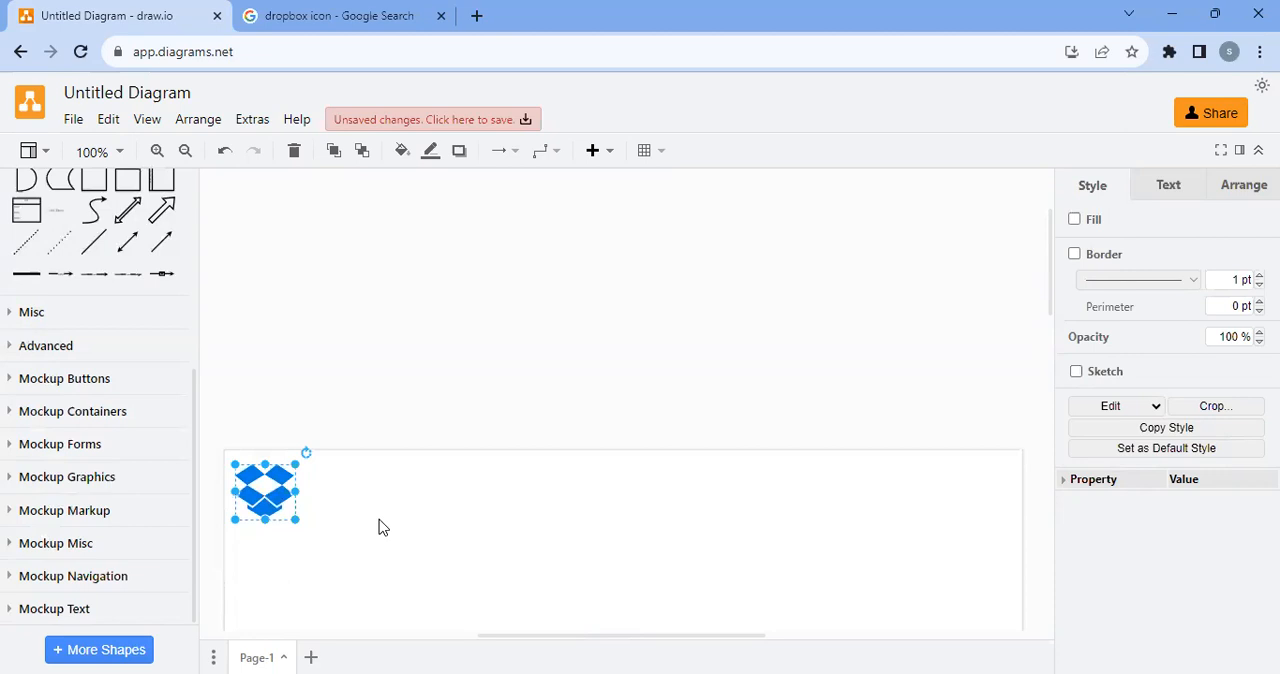
pyautogui.scroll(-1, 355, 510)
pyautogui.click(360, 457)
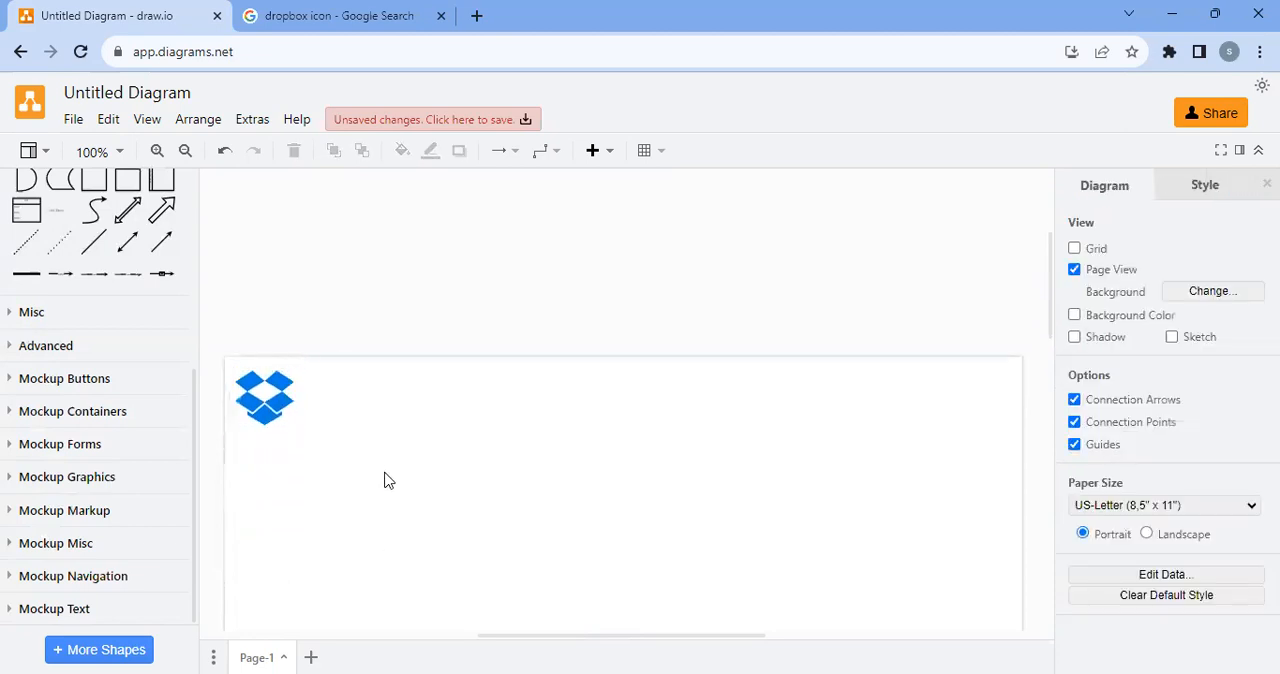
# Search the shapes for "text" and place a Text shape directly beside the Dropbox icon
pyautogui.scroll(4, 127, 360)
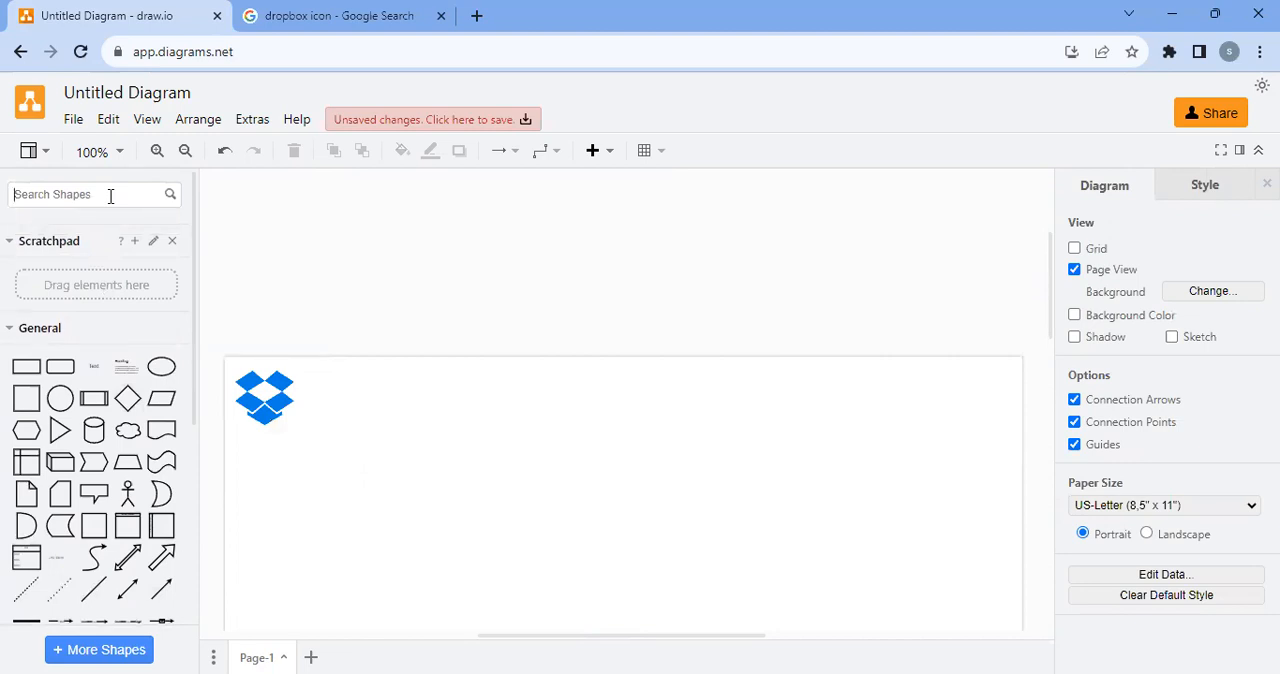
pyautogui.click(110, 195)
pyautogui.write('text')
pyautogui.press('Return')
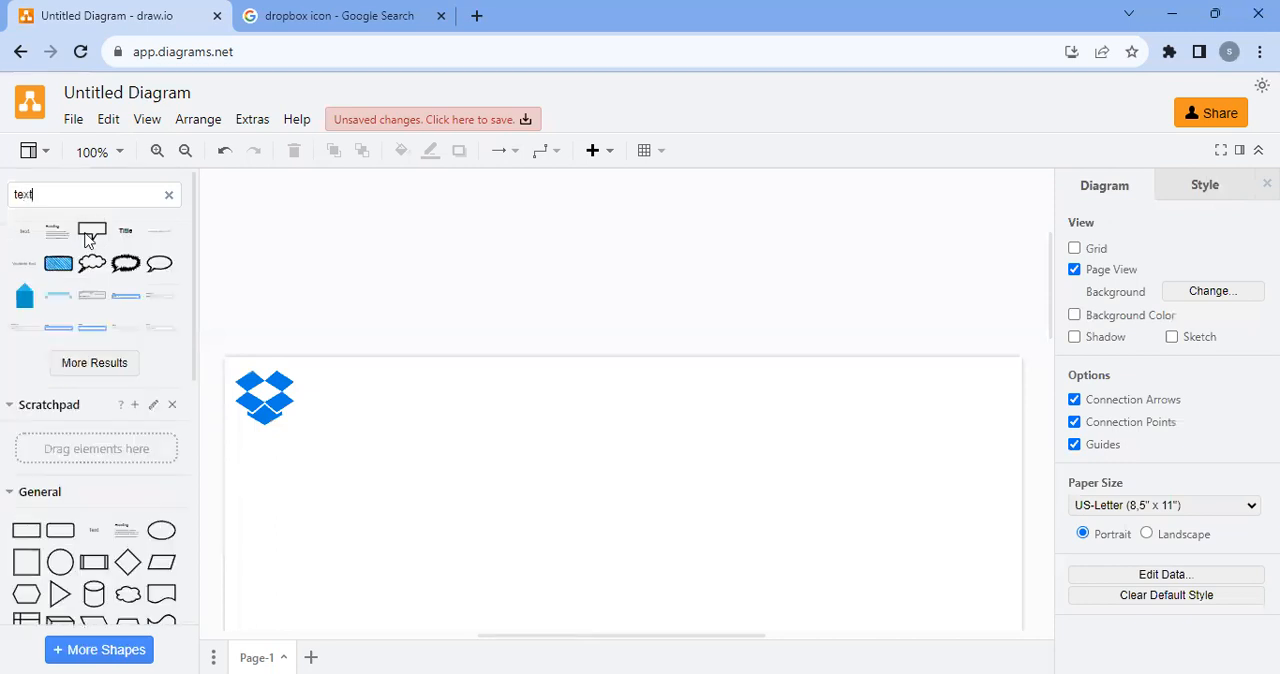
pyautogui.moveTo(25, 235)
pyautogui.moveTo(25, 235); pyautogui.dragTo(313, 388)
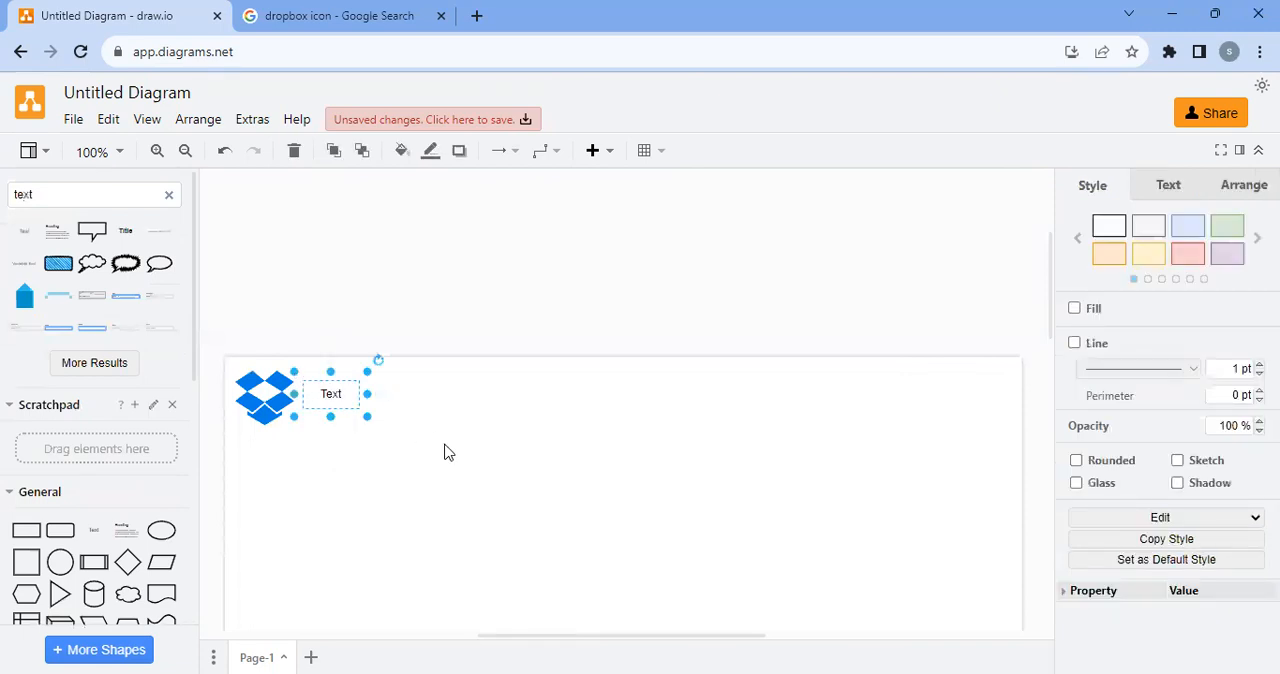
# Change the text beside the icon to "Dropbox"
pyautogui.doubleClick(333, 398)
pyautogui.write('Drop')
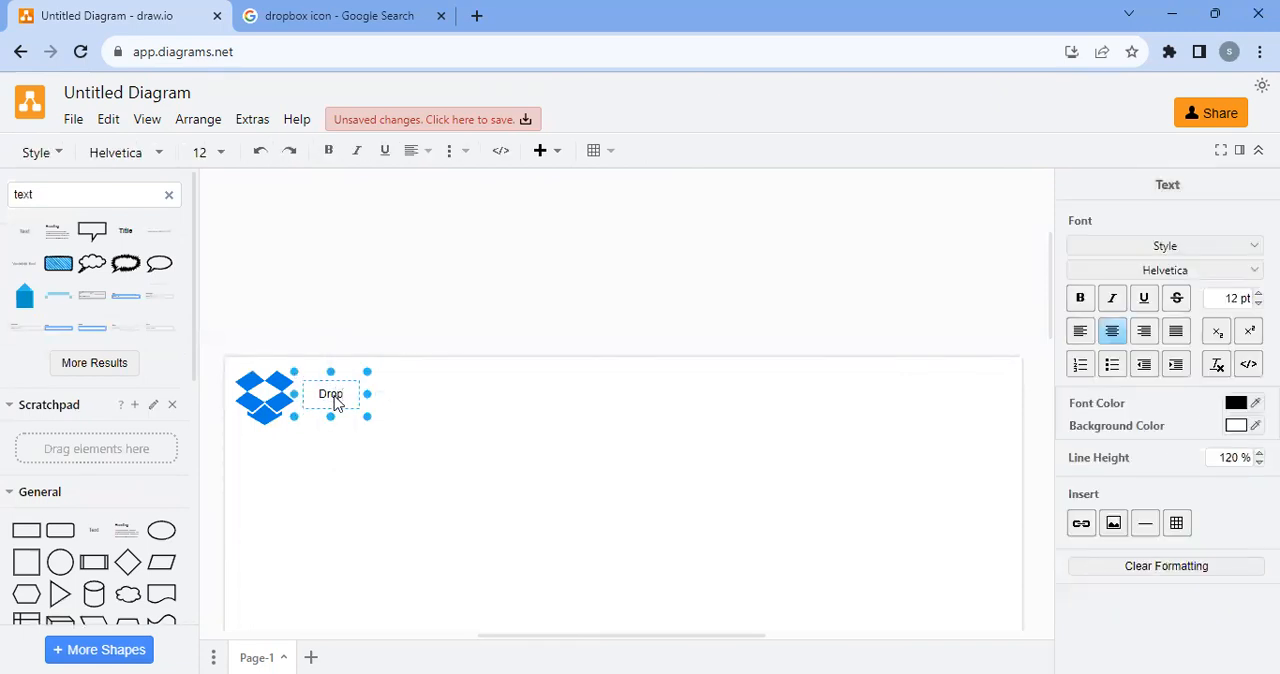
pyautogui.write('box')
pyautogui.click(420, 480)
# Make the "Dropbox" label larger and bold, and nudge it into line with the icon
pyautogui.click(337, 400)
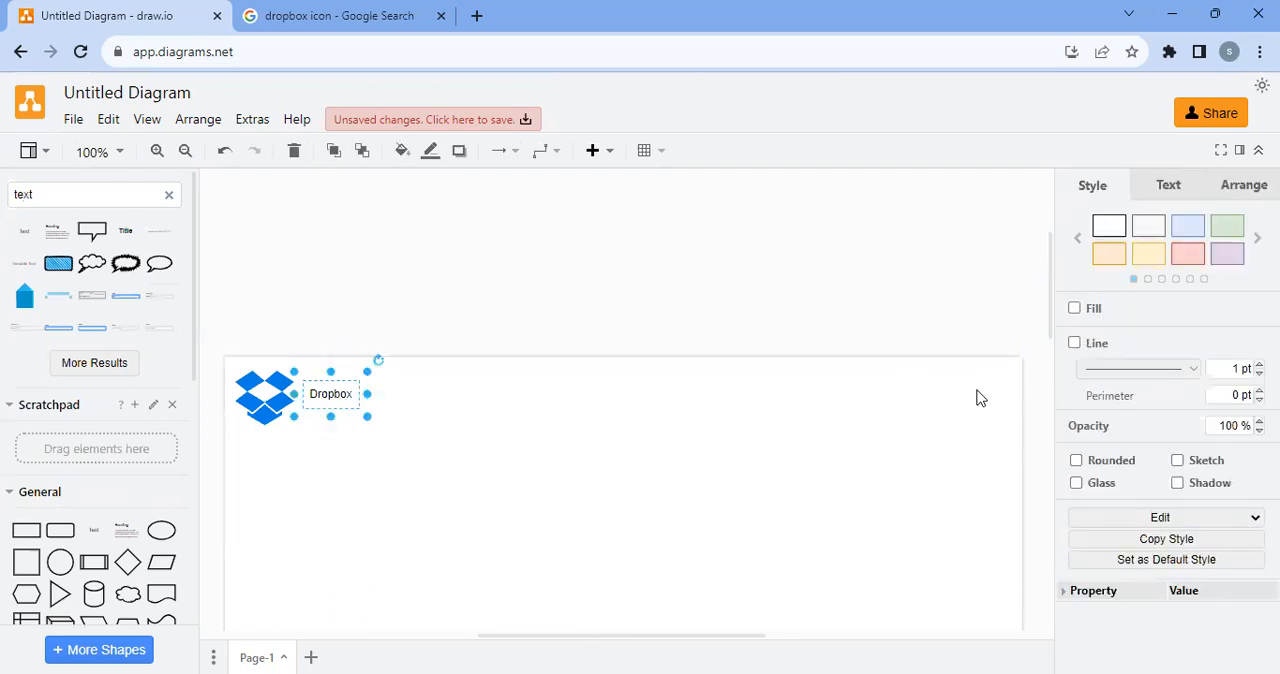
pyautogui.click(1165, 190)
pyautogui.click(1258, 278)
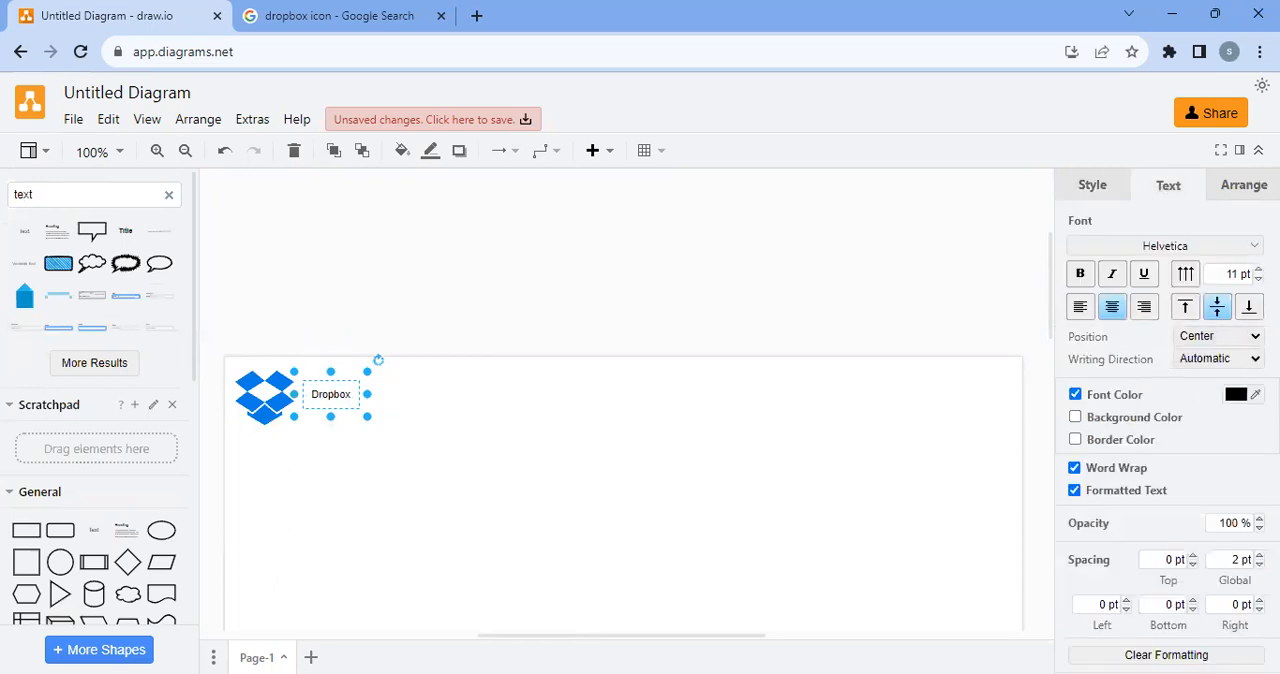
pyautogui.click(1258, 269)
pyautogui.click(1258, 269)
pyautogui.click(1258, 269)
pyautogui.click(1258, 269)
pyautogui.click(666, 403)
pyautogui.click(342, 398)
pyautogui.click(1258, 269)
pyautogui.click(1258, 269)
pyautogui.click(1083, 275)
pyautogui.click(585, 441)
pyautogui.moveTo(334, 403); pyautogui.dragTo(340, 412)
pyautogui.click(448, 426)
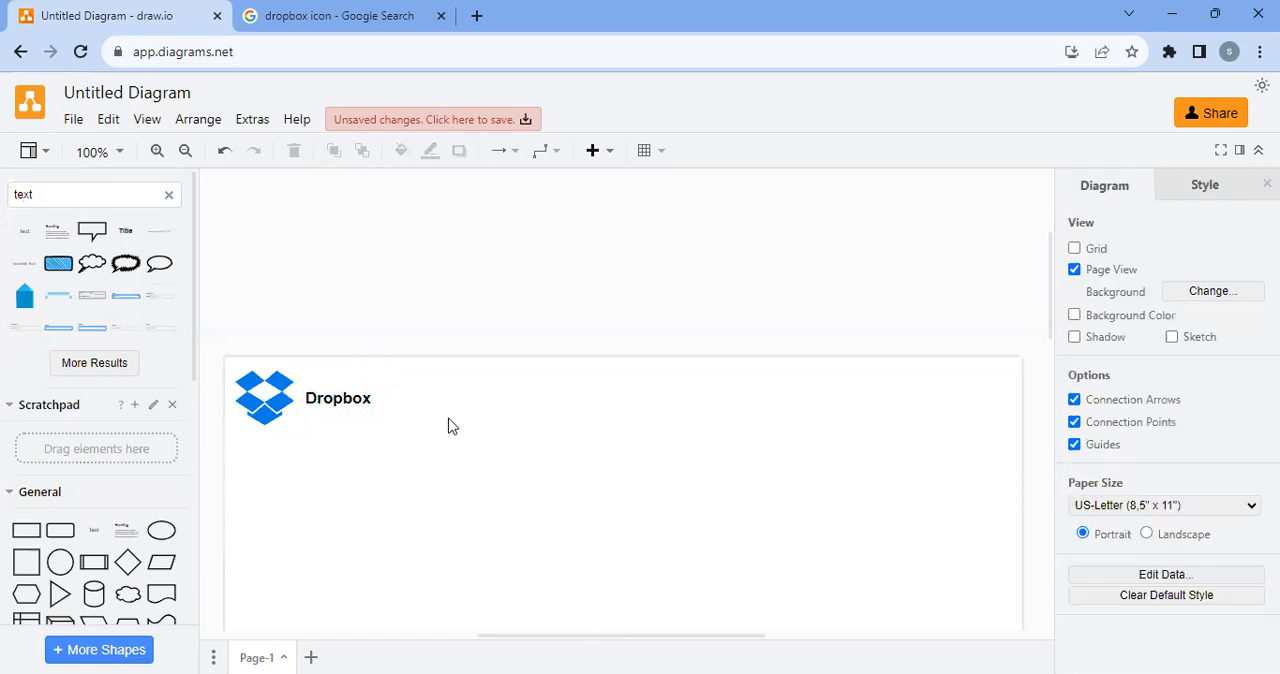
# Add a rounded rectangle beside the "Dropbox" label and stretch it into a thin bar reaching almost to the page's far edge
pyautogui.scroll(-1, 314, 490)
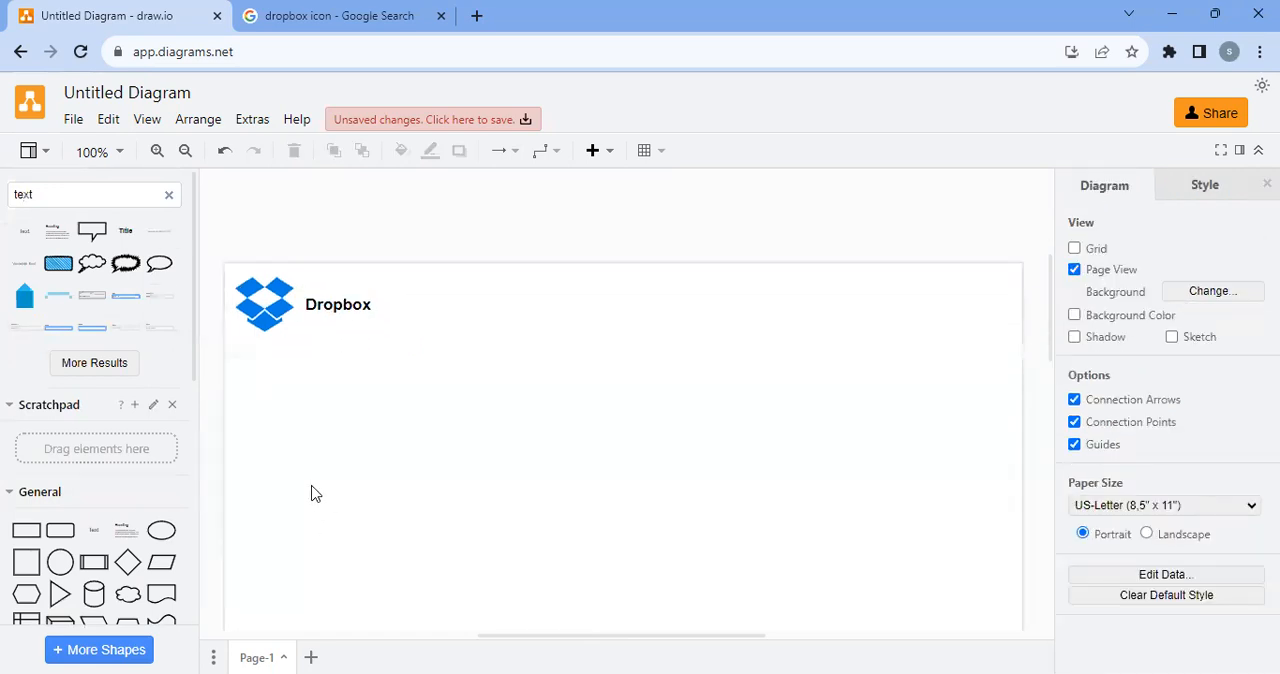
pyautogui.scroll(1, 314, 493)
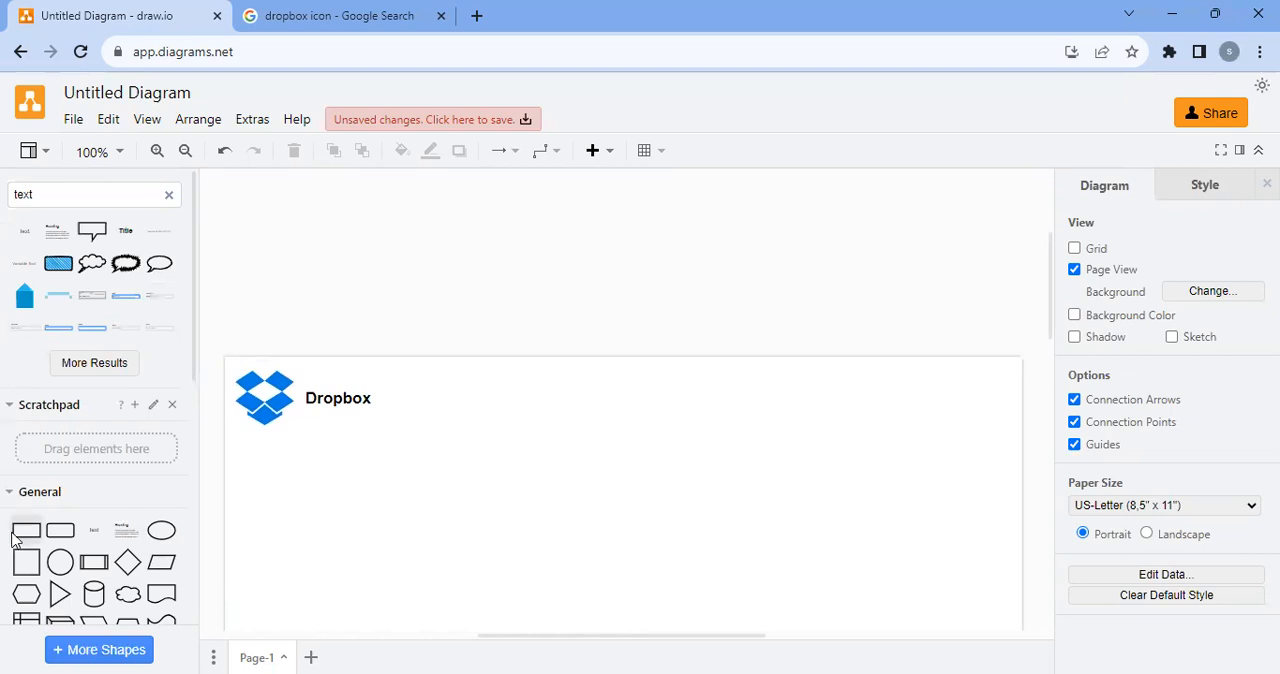
pyautogui.moveTo(59, 537)
pyautogui.moveTo(59, 537); pyautogui.dragTo(387, 380)
pyautogui.moveTo(505, 401); pyautogui.dragTo(1009, 437)
pyautogui.moveTo(689, 431); pyautogui.dragTo(690, 418)
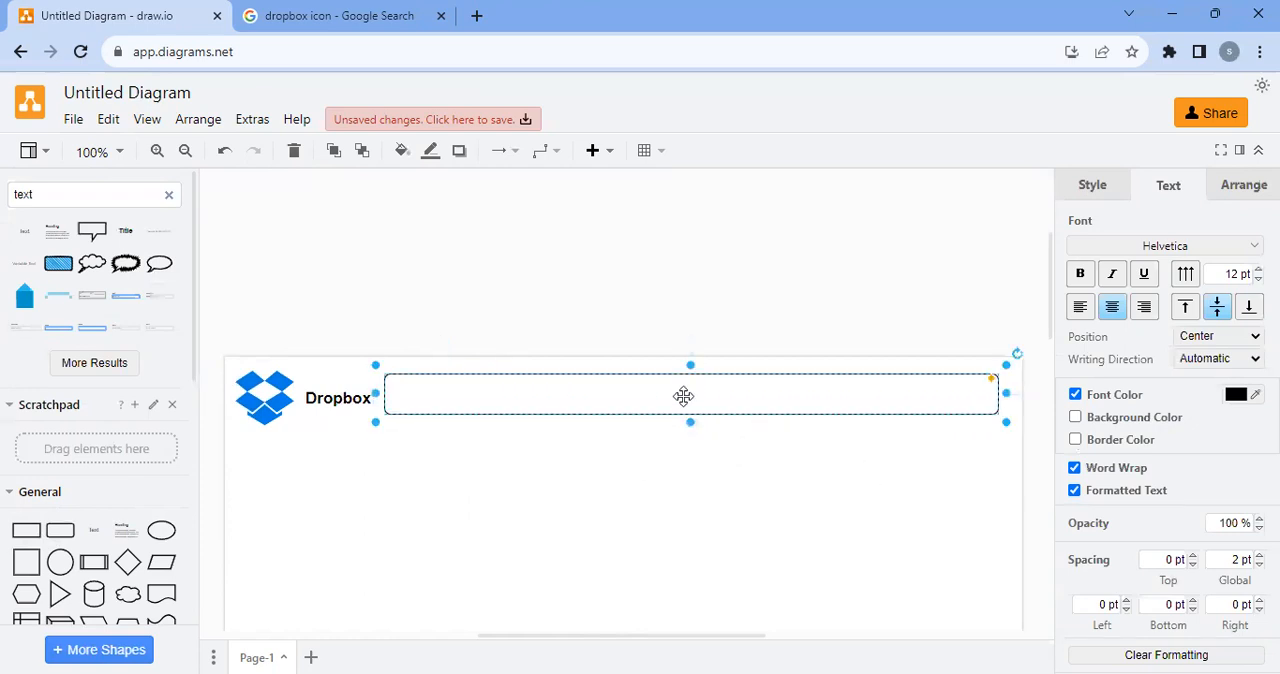
# Give the rounded header bar the solid blue preset style
pyautogui.click(1092, 187)
pyautogui.click(1257, 238)
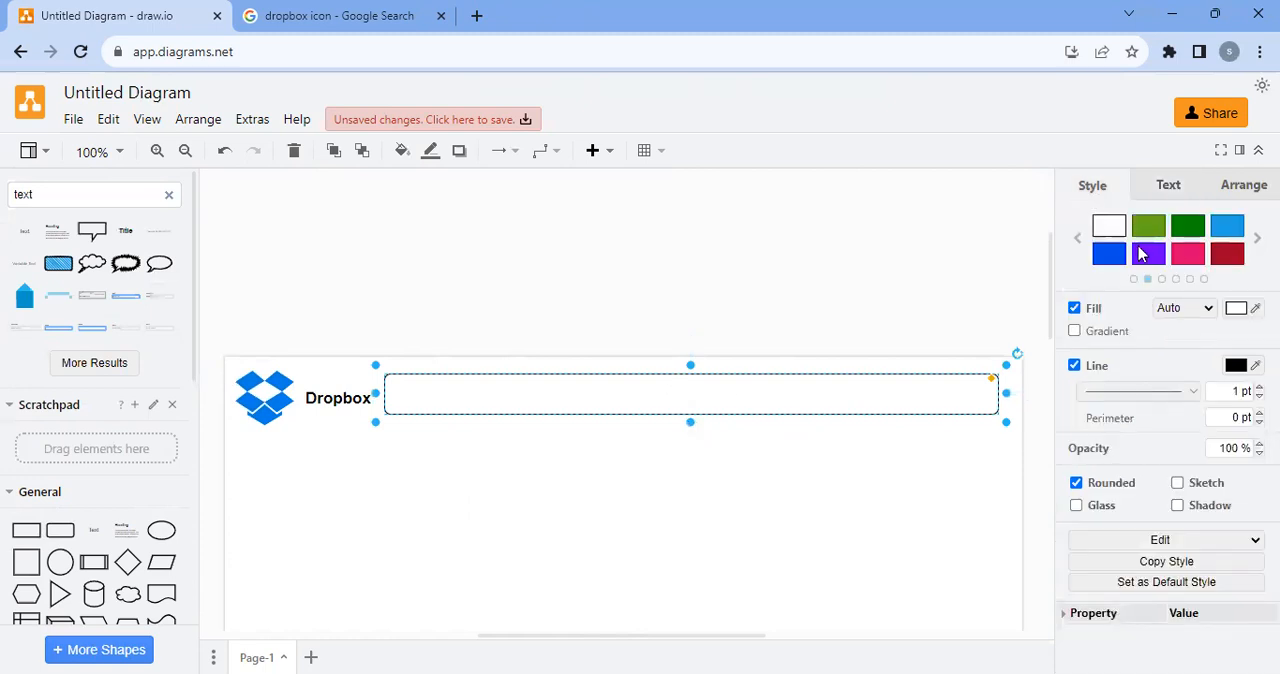
pyautogui.click(1109, 253)
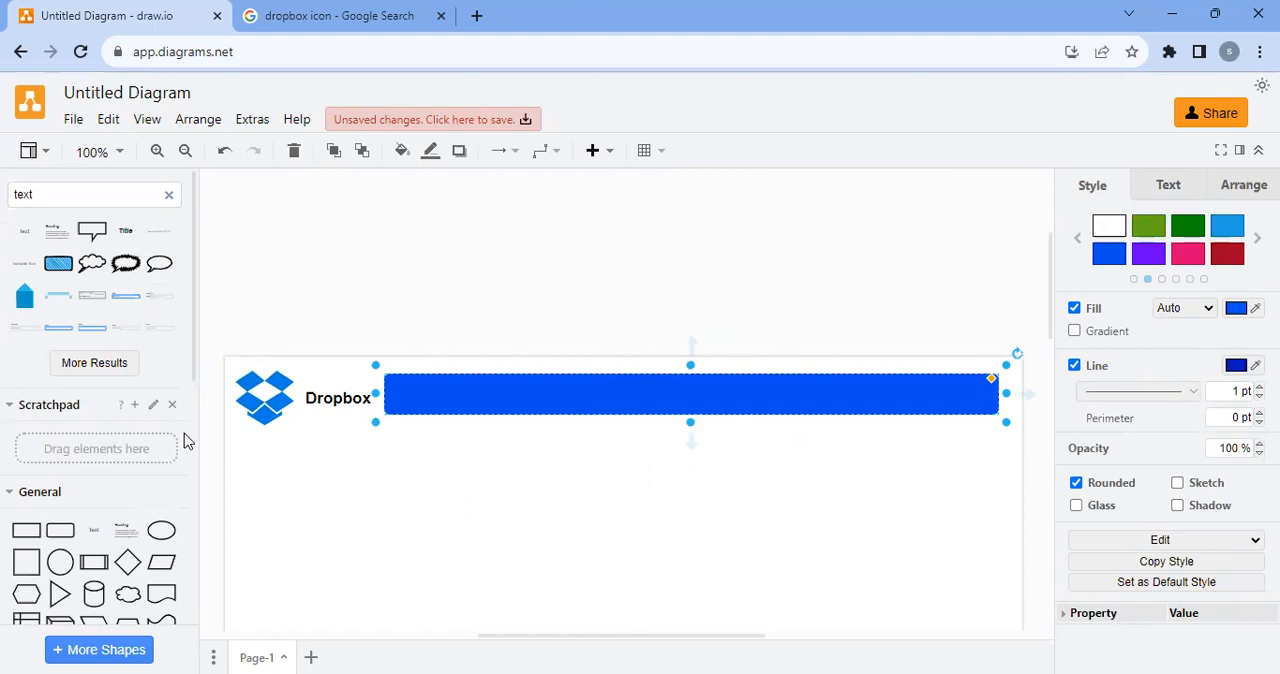
# Write a "Hi" greeting with the person's first name in the blue bar and left-align it
pyautogui.doubleClick(468, 394)
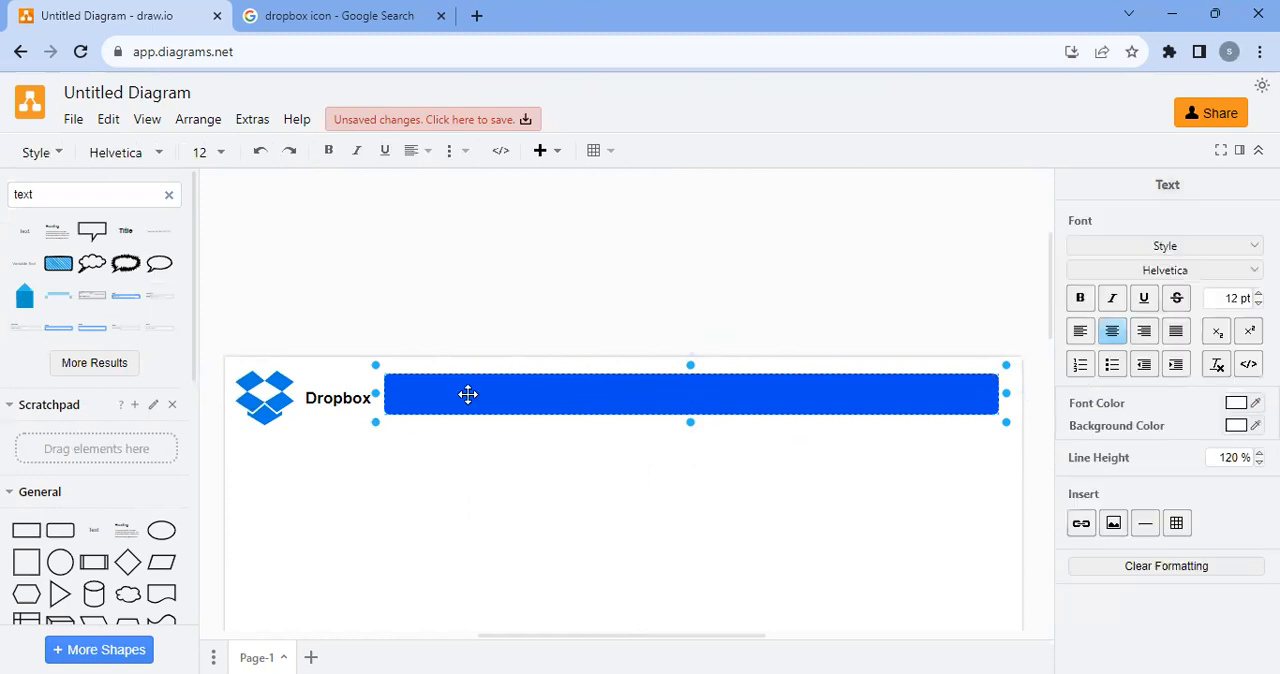
pyautogui.write('Hi Romy')
pyautogui.click(1080, 331)
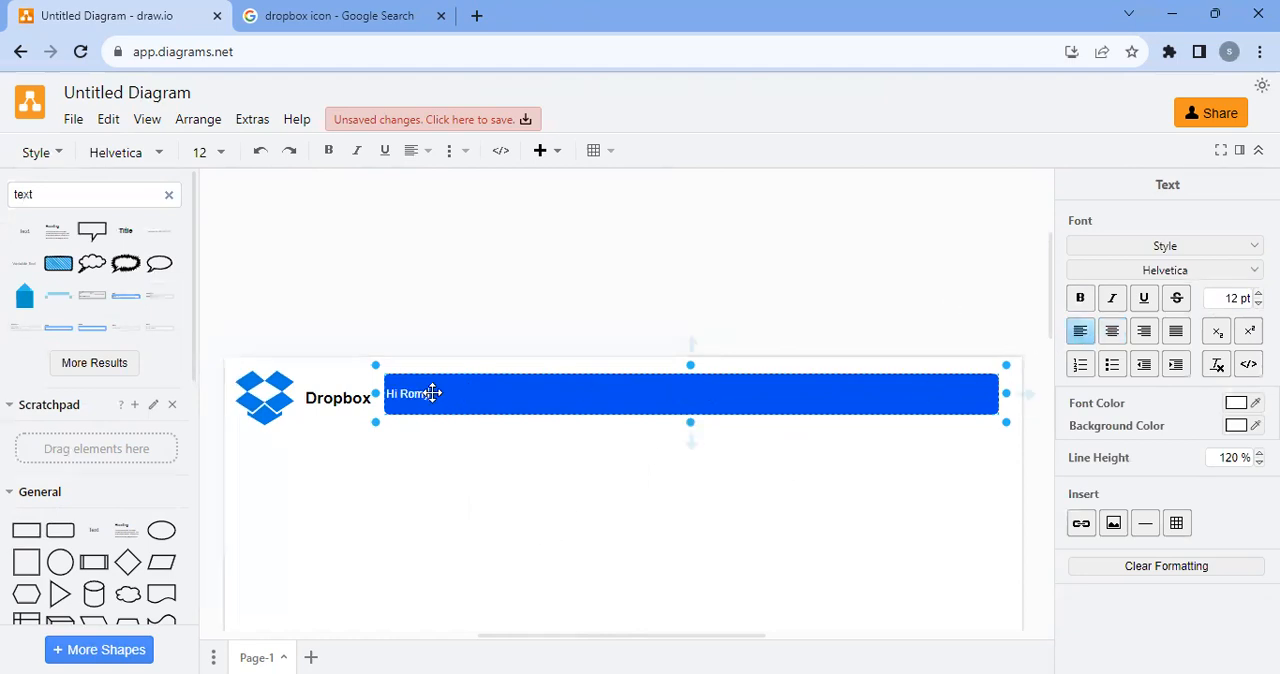
pyautogui.click(452, 443)
pyautogui.click(465, 484)
# Set the font size of the greeting in the blue bar to 14 pt
pyautogui.click(428, 401)
pyautogui.doubleClick(428, 399)
pyautogui.click(1259, 294)
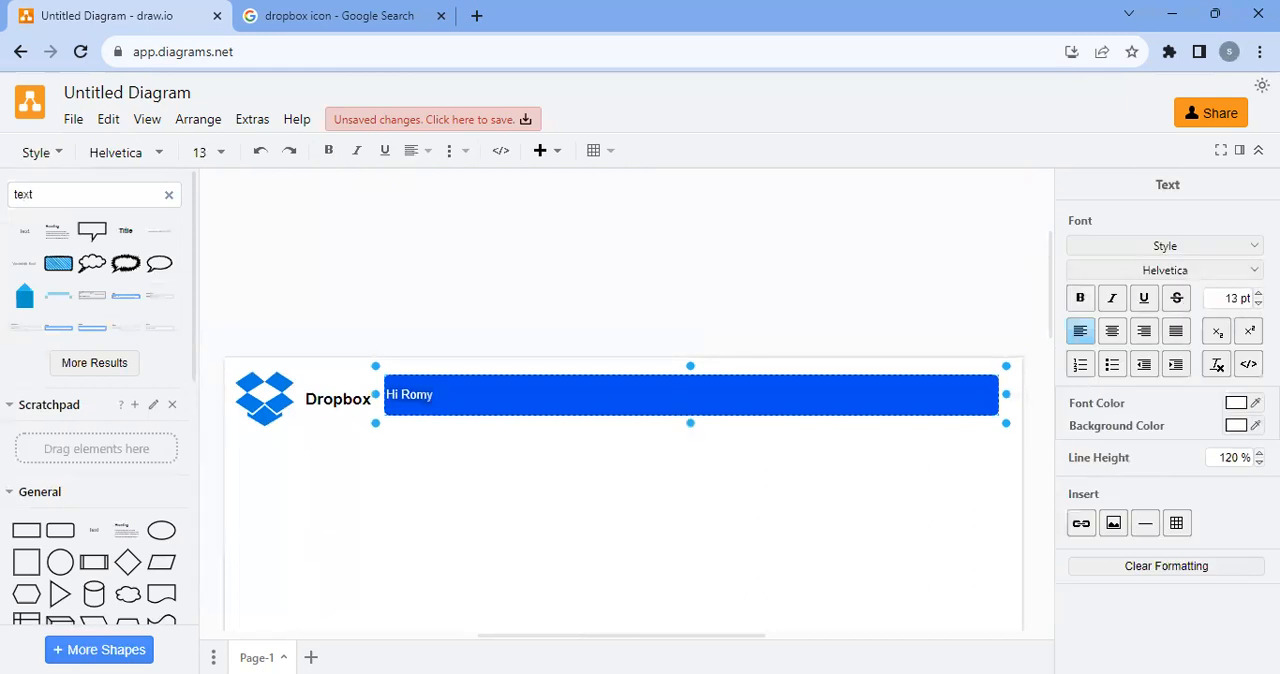
pyautogui.click(640, 472)
pyautogui.click(423, 385)
# Expand the Mockup Buttons shape group in the shape library
pyautogui.scroll(-4, 505, 555)
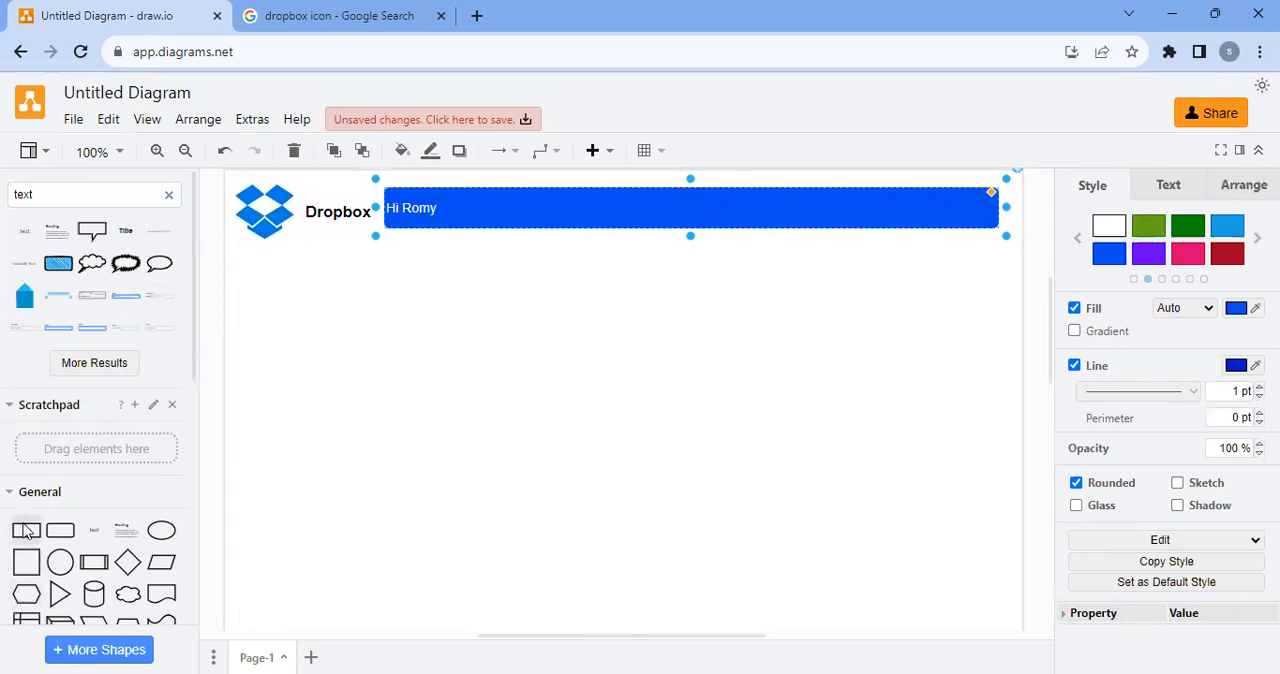
pyautogui.scroll(-5, 60, 500)
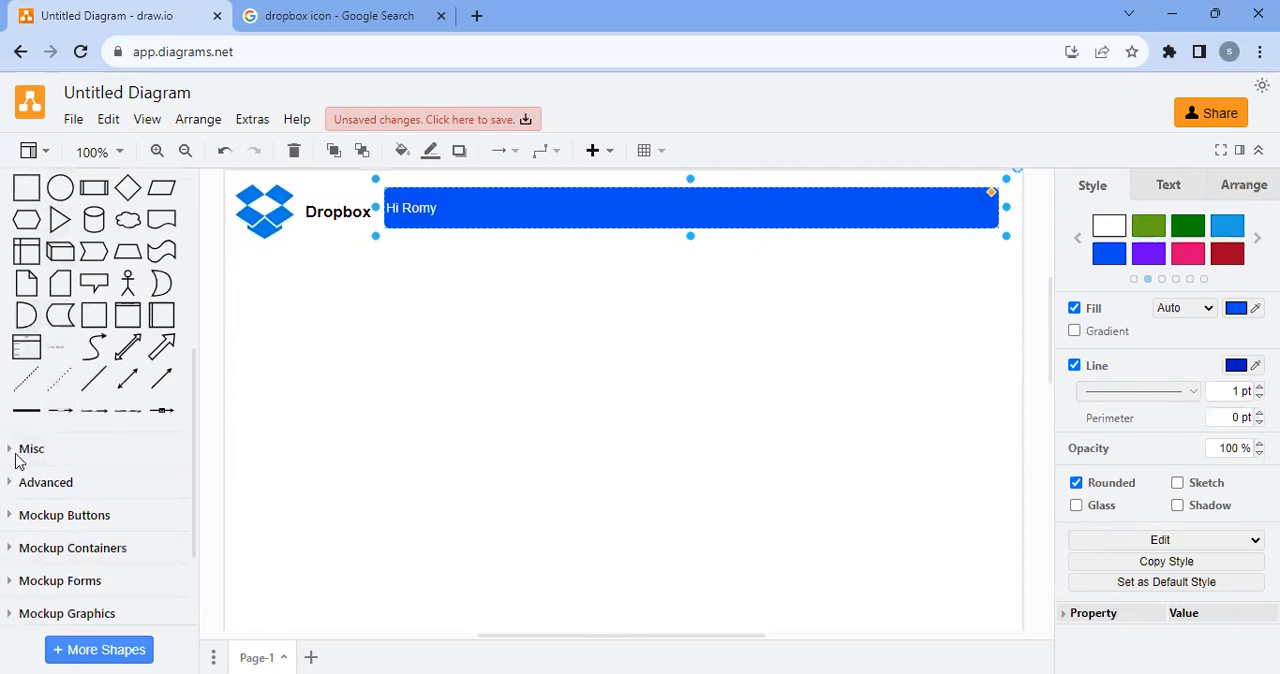
pyautogui.scroll(-1, 45, 505)
pyautogui.scroll(-1, 45, 510)
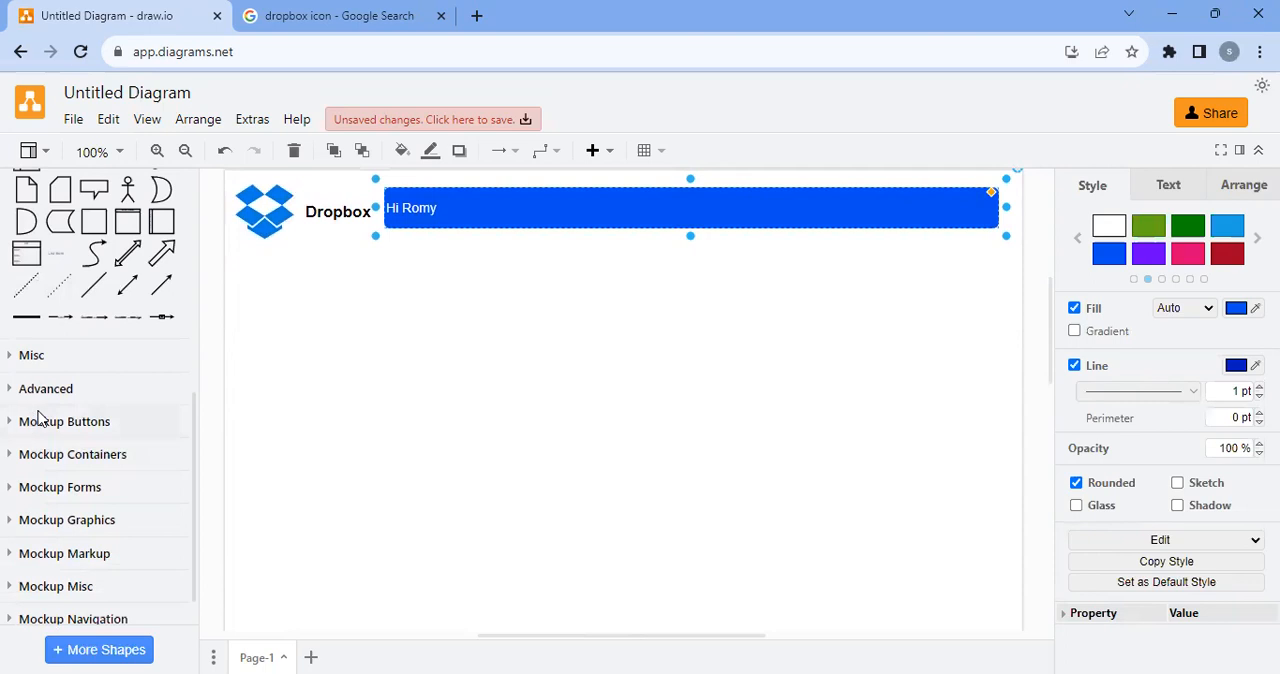
pyautogui.click(44, 422)
pyautogui.moveTo(32, 471)
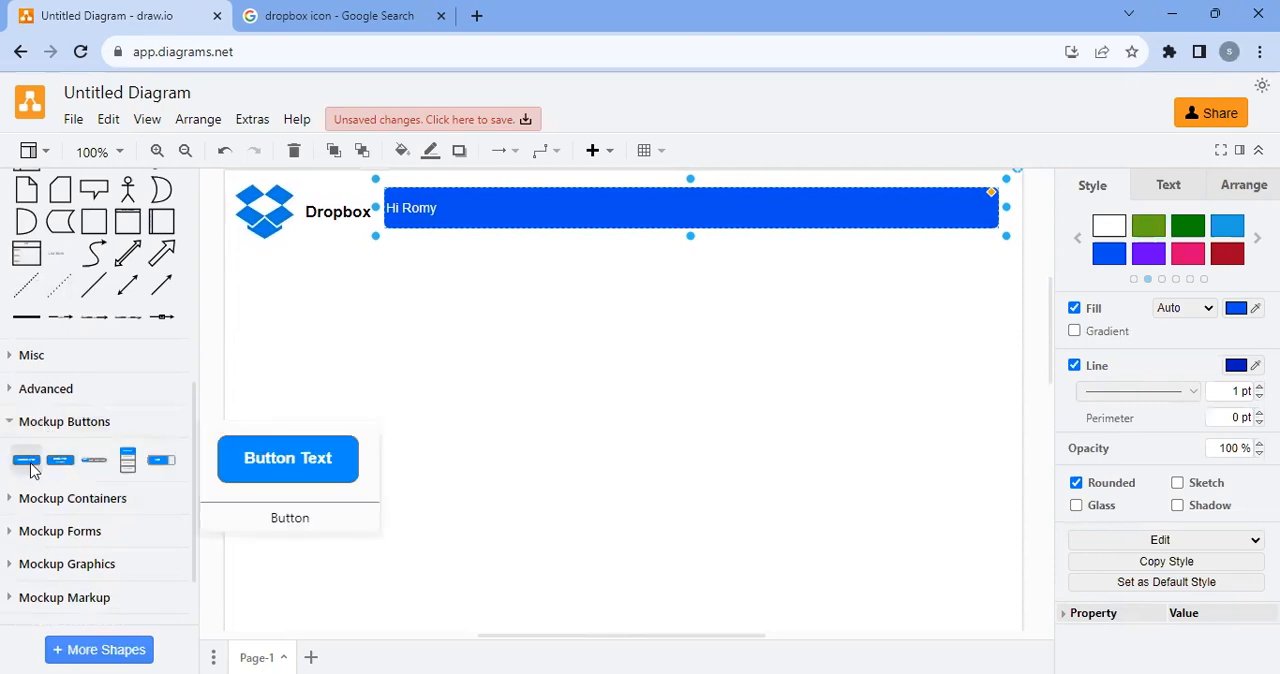
pyautogui.moveTo(32, 471); pyautogui.dragTo(236, 270)
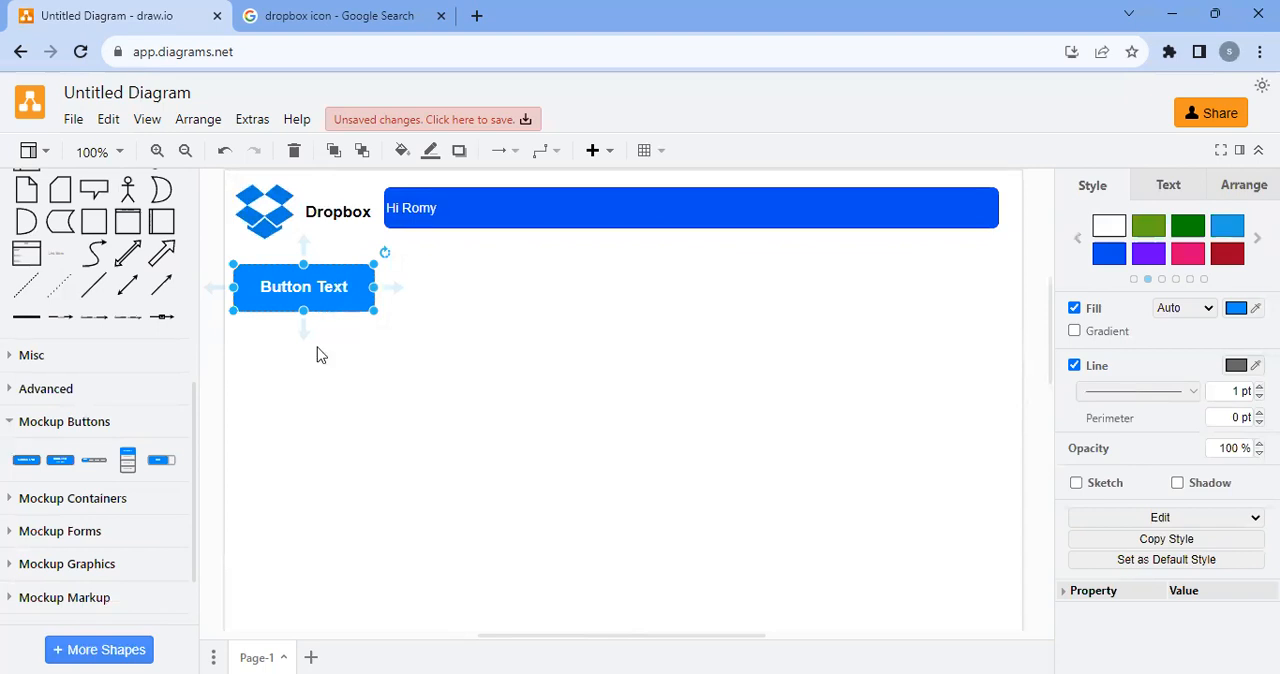
pyautogui.moveTo(128, 461)
pyautogui.press('Delete')
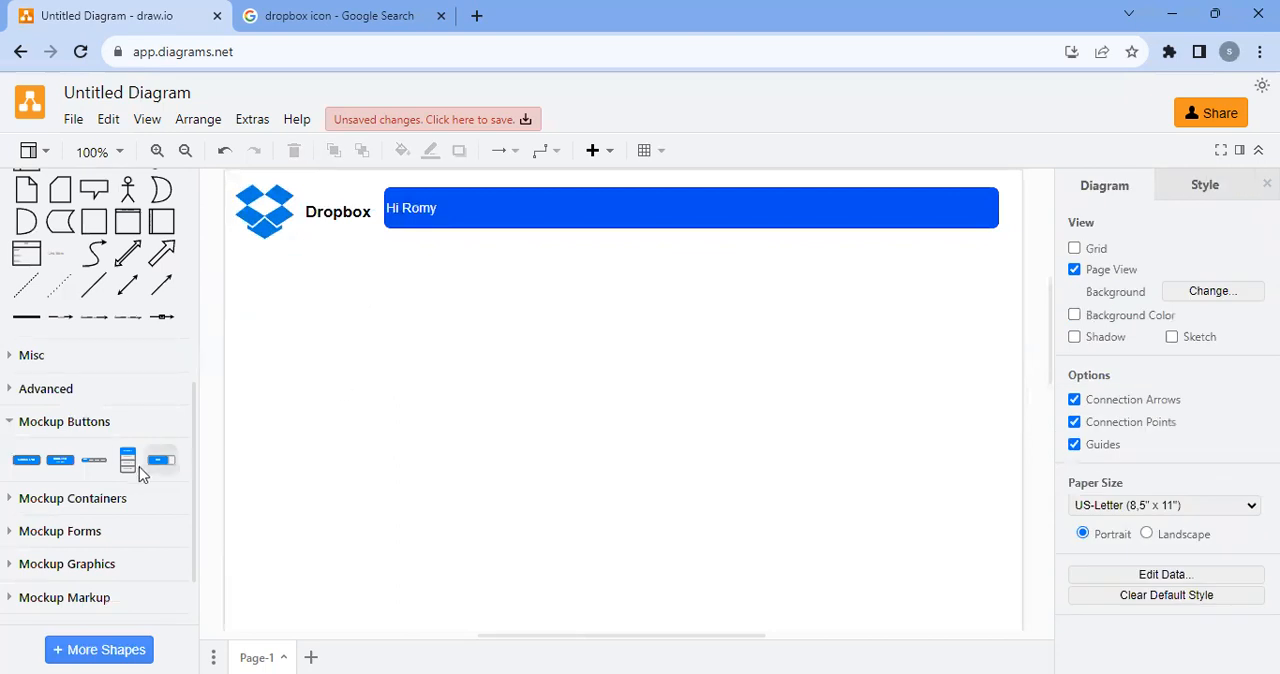
# Place a vertical four-button bar below the Dropbox logo and label its first button "Home"
pyautogui.moveTo(128, 461); pyautogui.dragTo(237, 262)
pyautogui.doubleClick(316, 296)
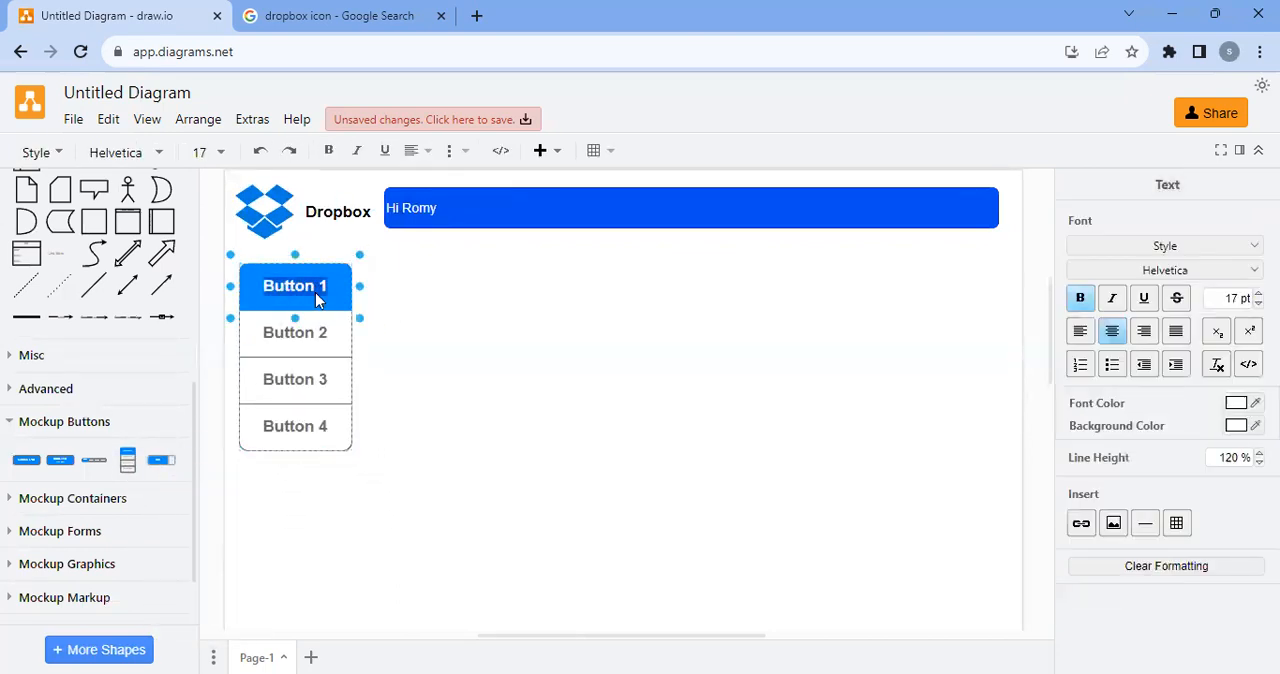
pyautogui.write('Home')
# Label the remaining three buttons of the vertical bar "All files", "Shared with me" and "Recent"
pyautogui.doubleClick(311, 345)
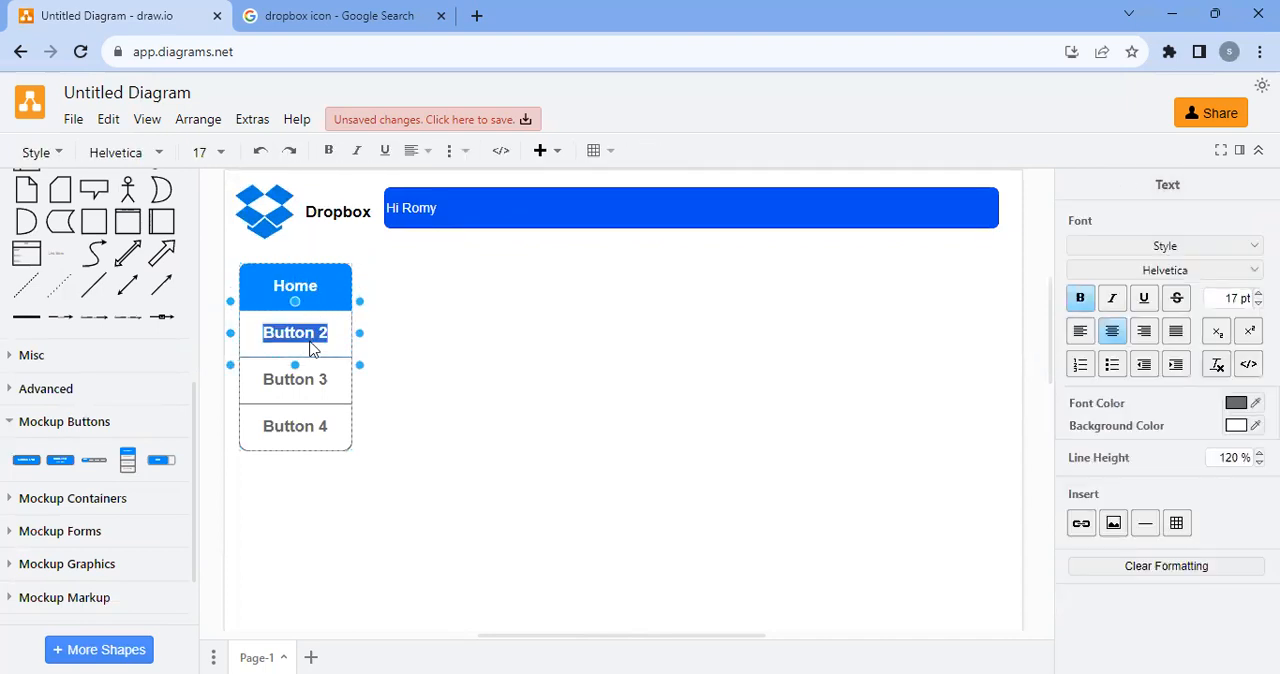
pyautogui.write('All files')
pyautogui.click(291, 380)
pyautogui.doubleClick(296, 389)
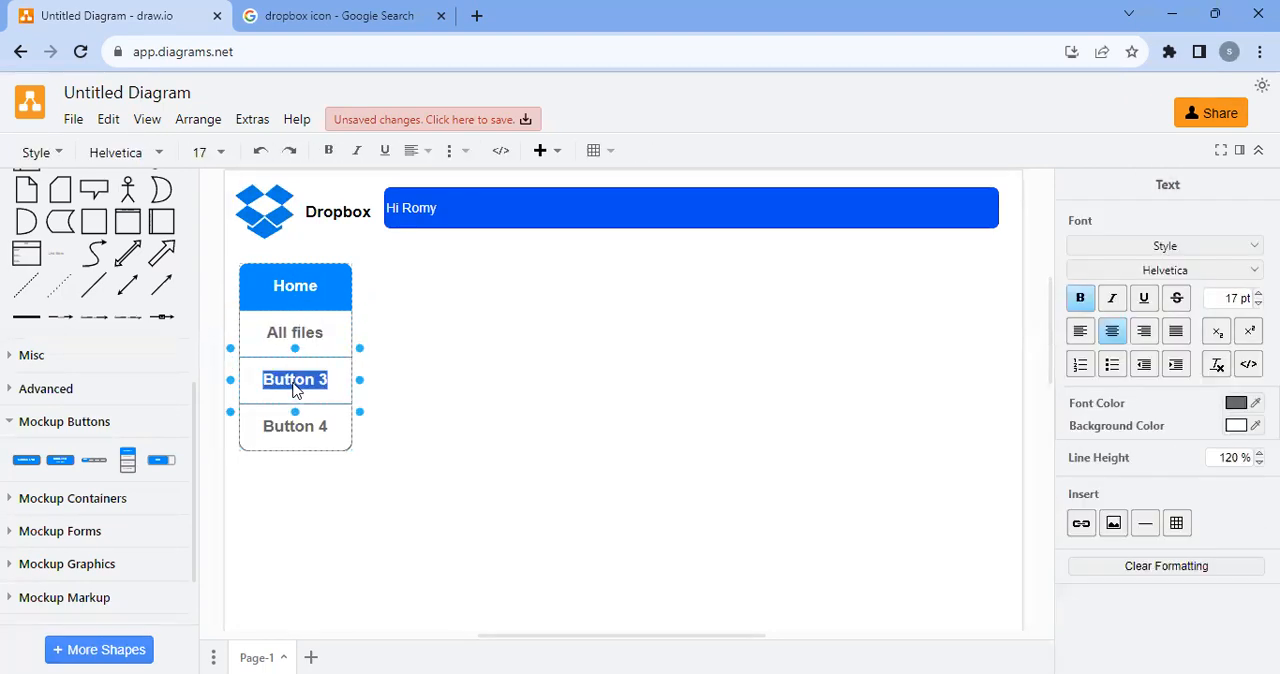
pyautogui.write('Sha')
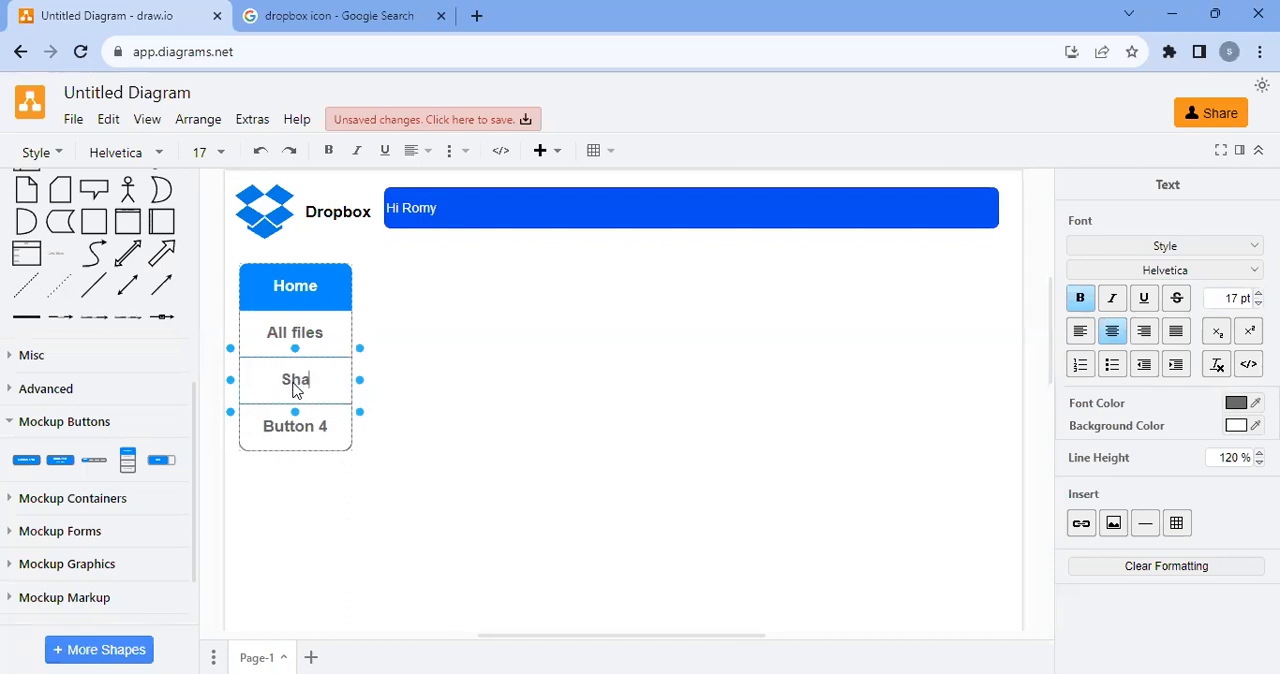
pyautogui.write('red with me')
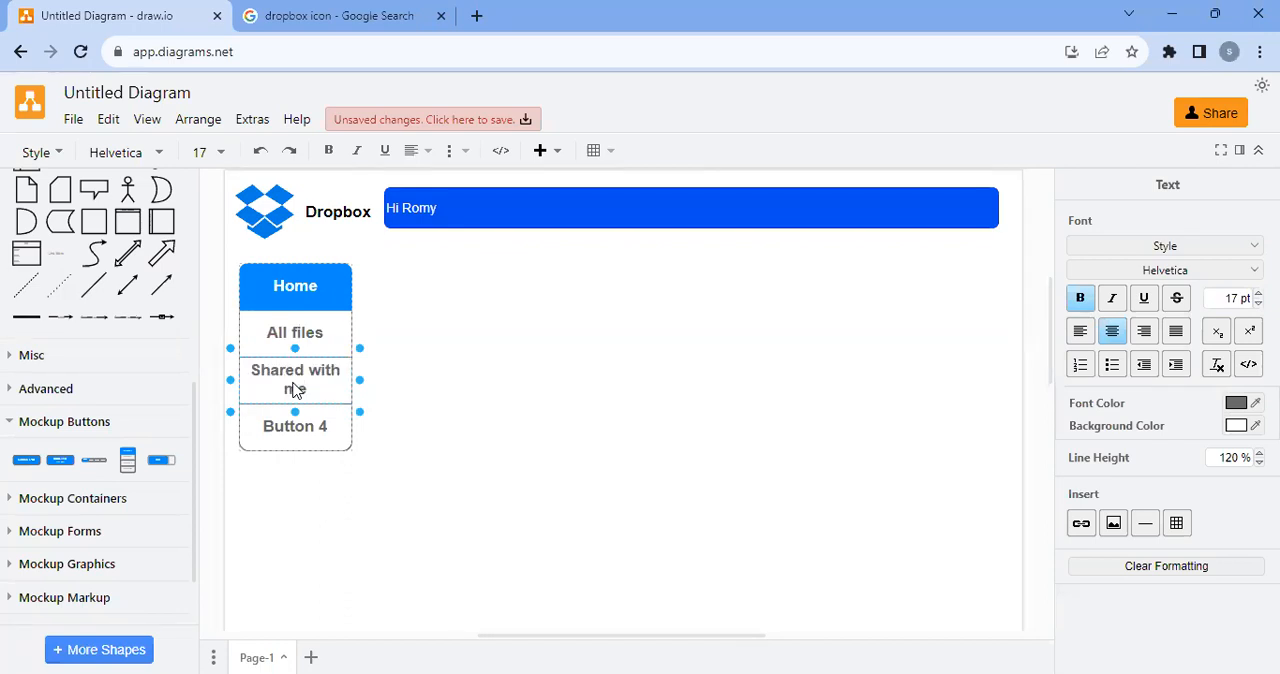
pyautogui.click(389, 506)
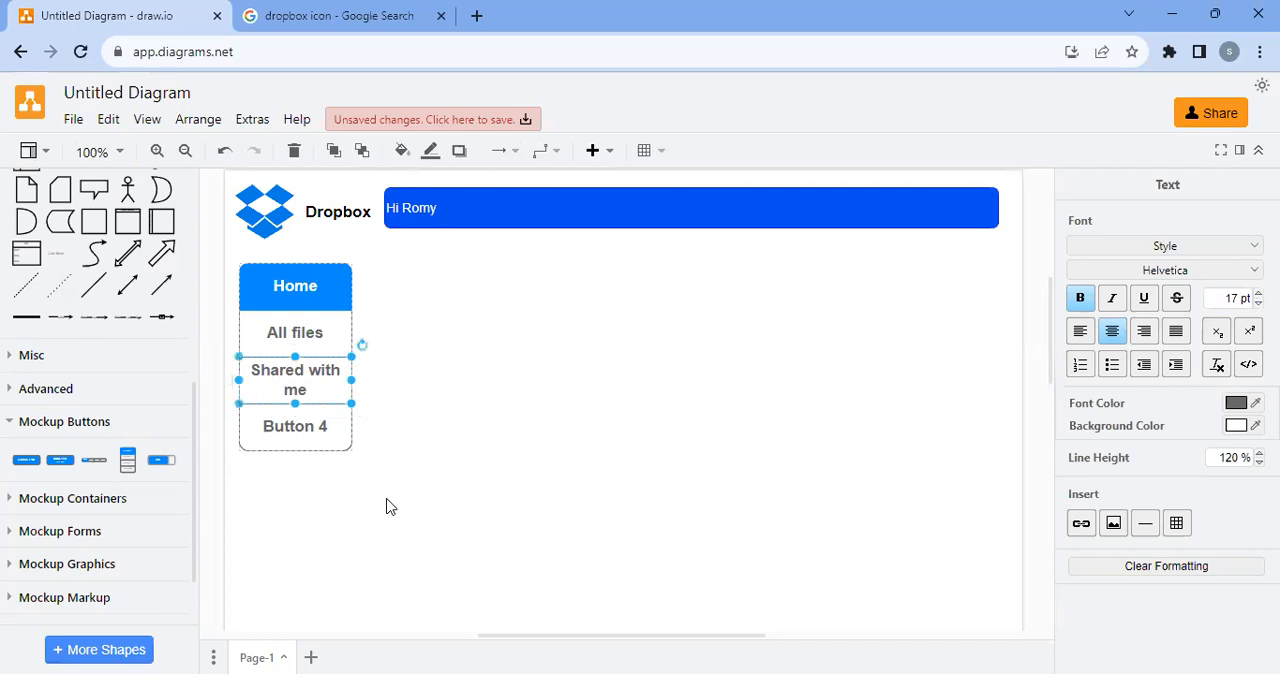
pyautogui.doubleClick(323, 426)
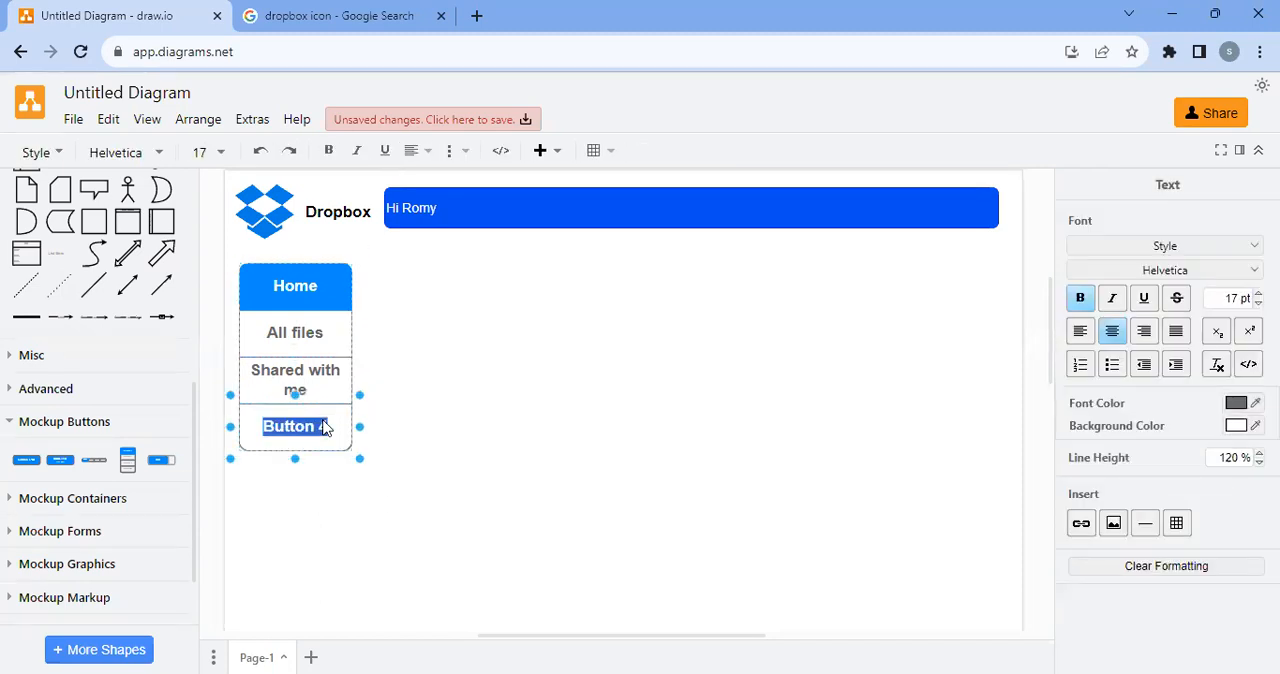
pyautogui.write('Recent')
pyautogui.click(460, 458)
pyautogui.click(318, 430)
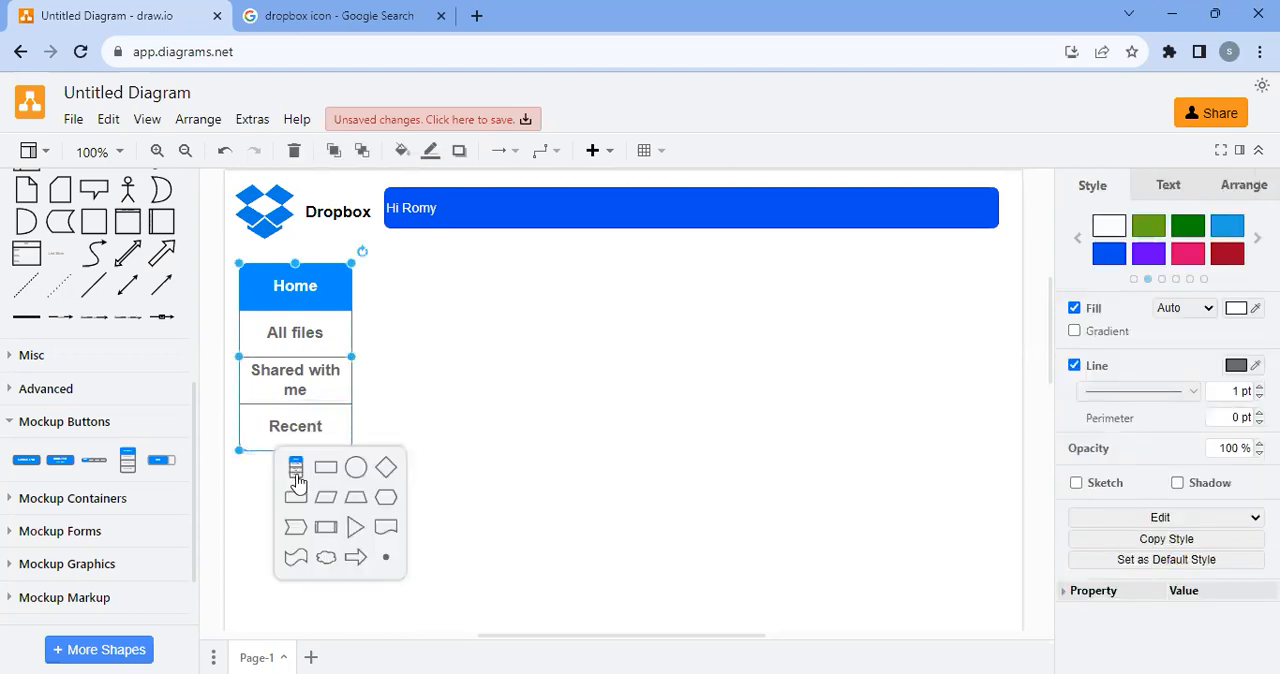
pyautogui.click(296, 476)
pyautogui.click(294, 412)
pyautogui.press('Delete')
pyautogui.moveTo(290, 463); pyautogui.dragTo(289, 390)
pyautogui.click(389, 406)
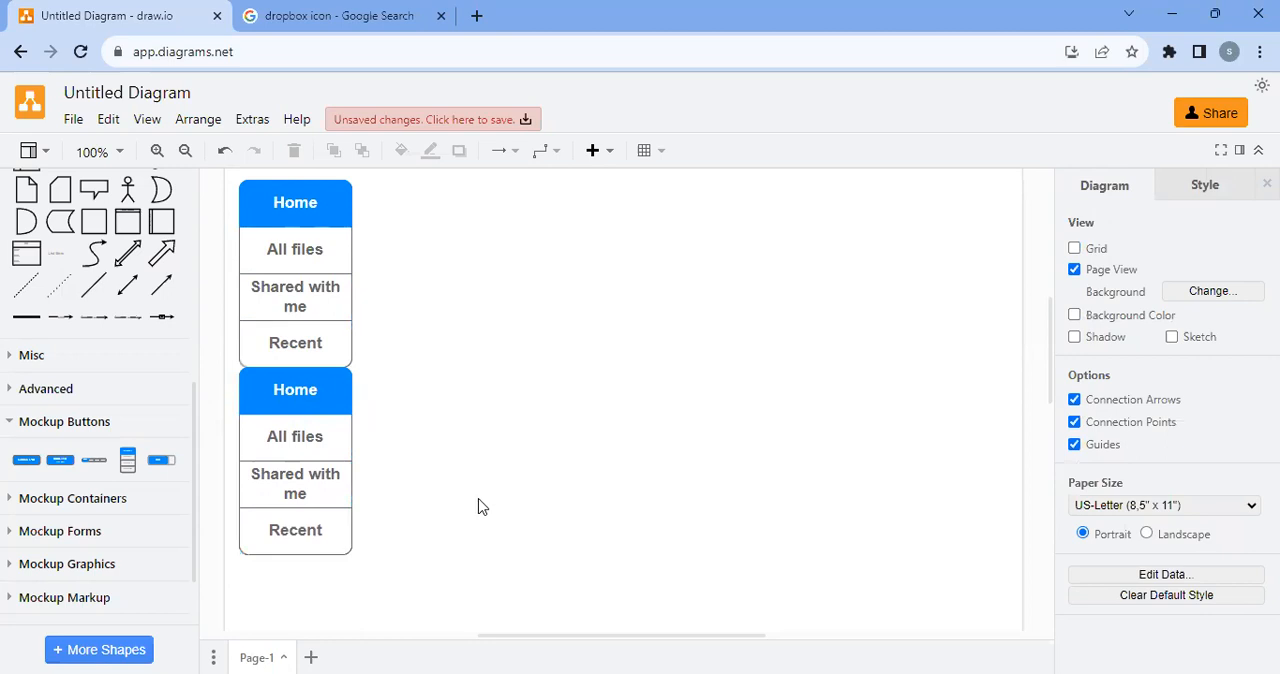
pyautogui.click(320, 465)
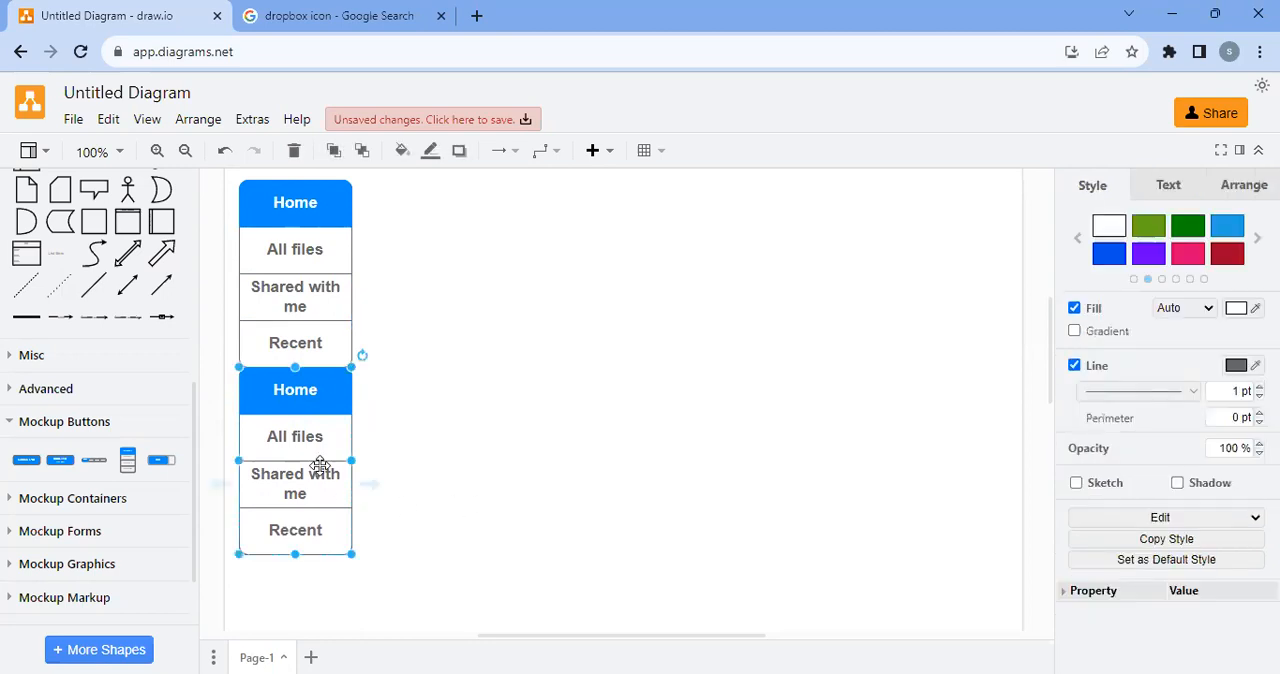
pyautogui.press('Delete')
pyautogui.click(327, 350)
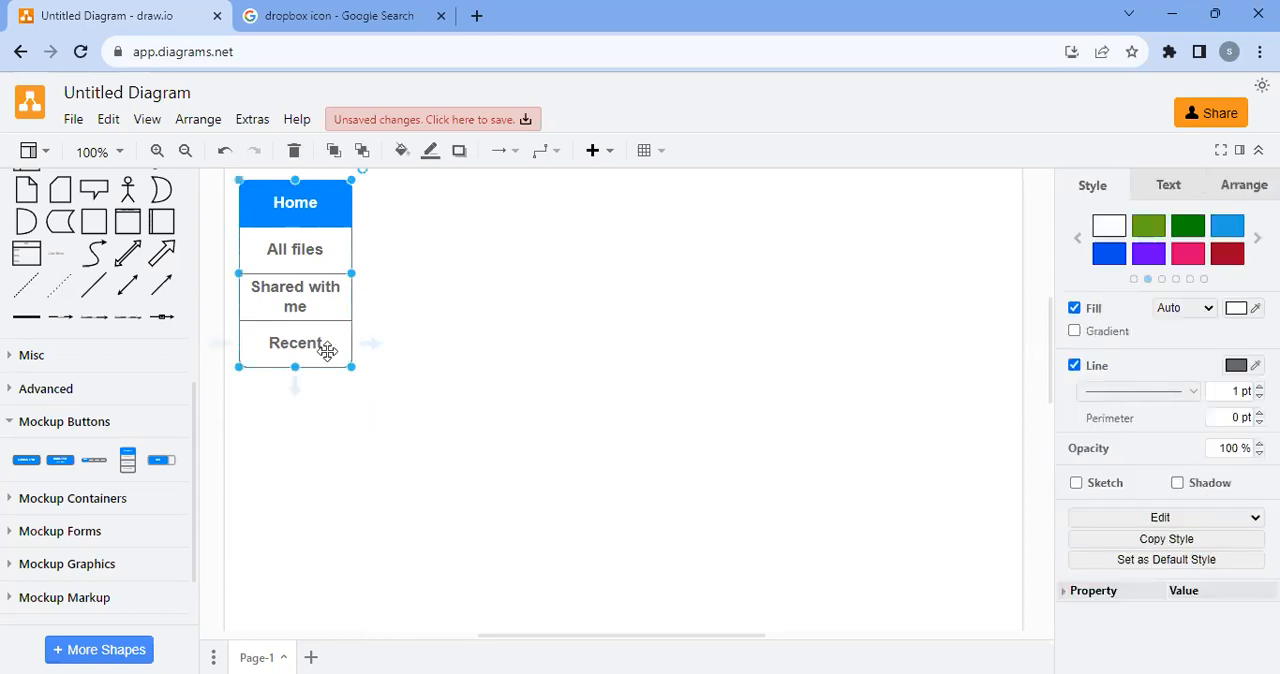
pyautogui.moveTo(323, 334); pyautogui.dragTo(352, 517)
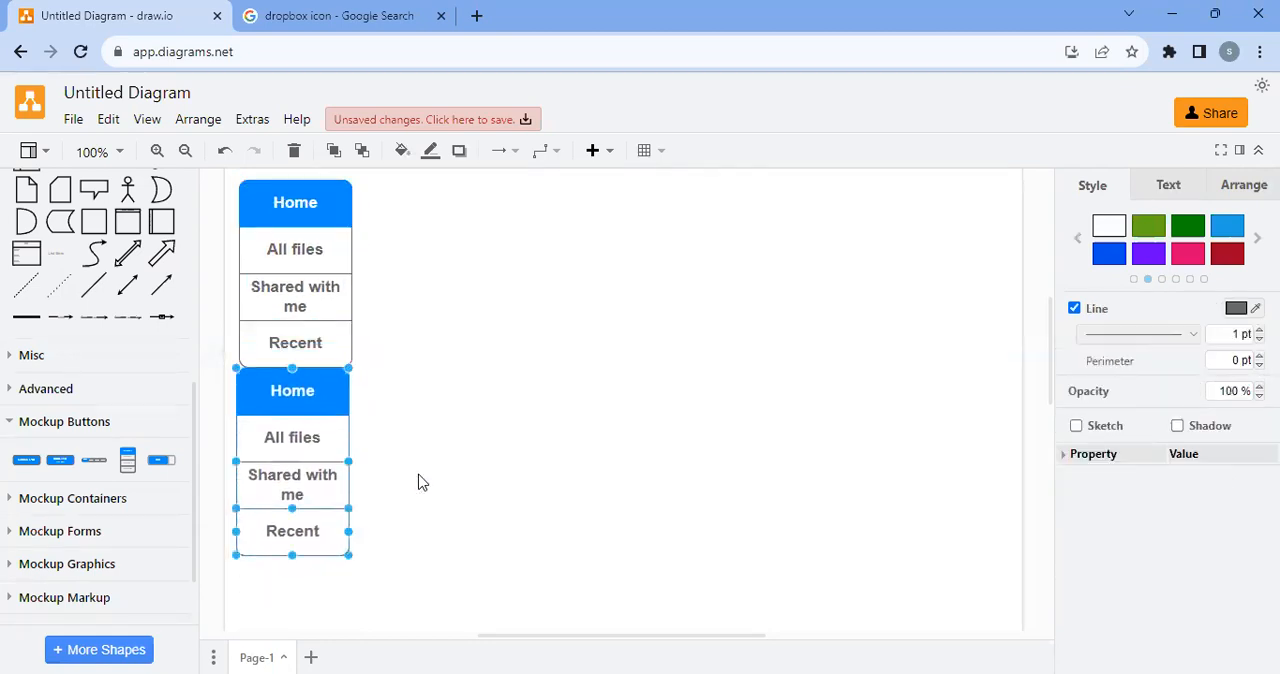
pyautogui.press('Delete')
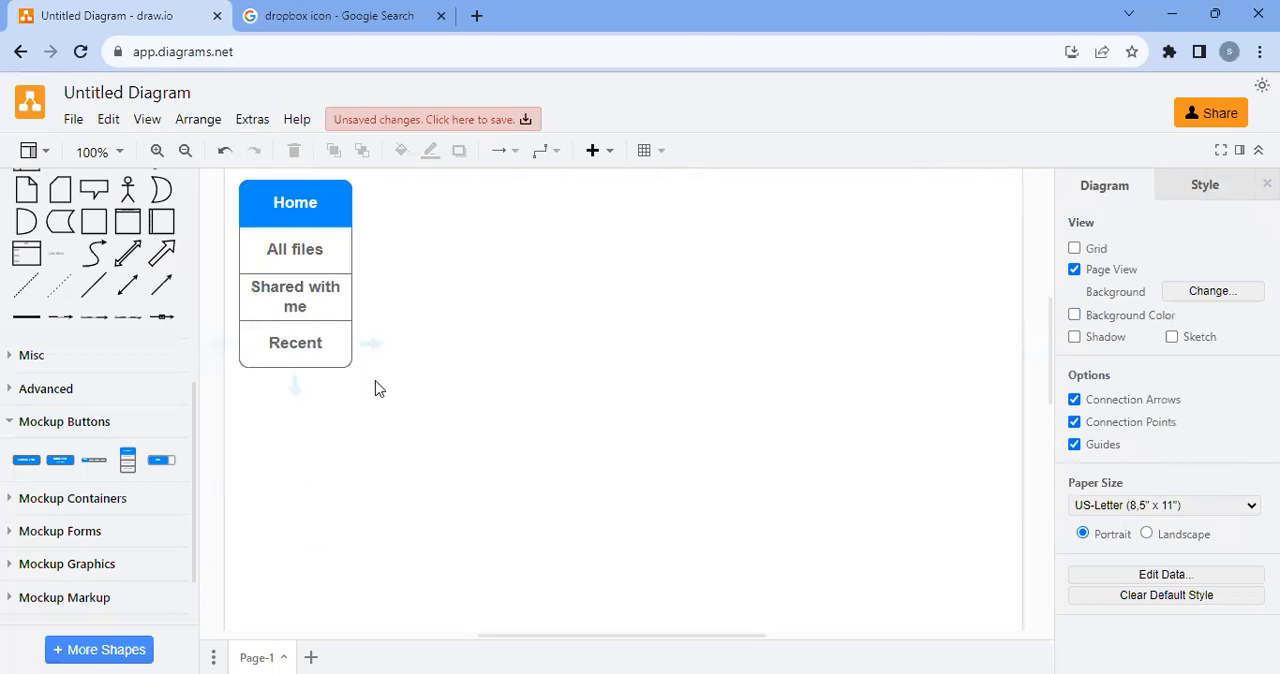
# Add a rectangle below the button bar, delete its connector and place it flush under the "Recent" button
pyautogui.click(326, 345)
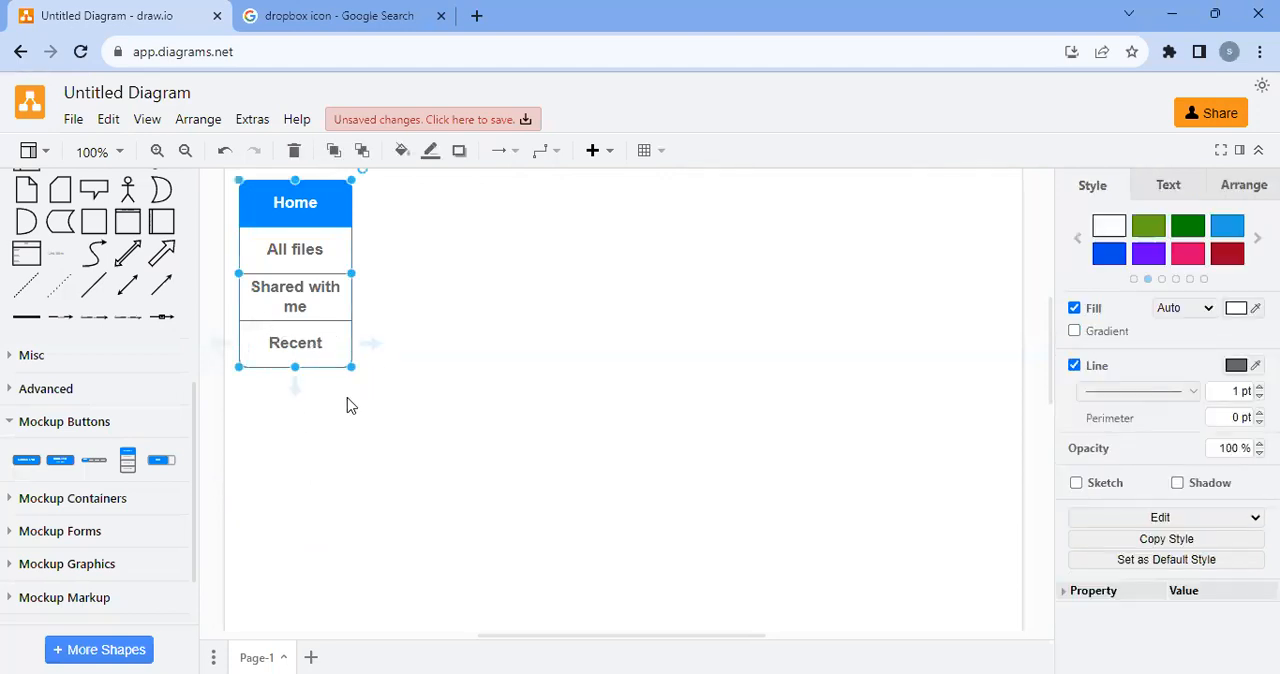
pyautogui.moveTo(295, 388)
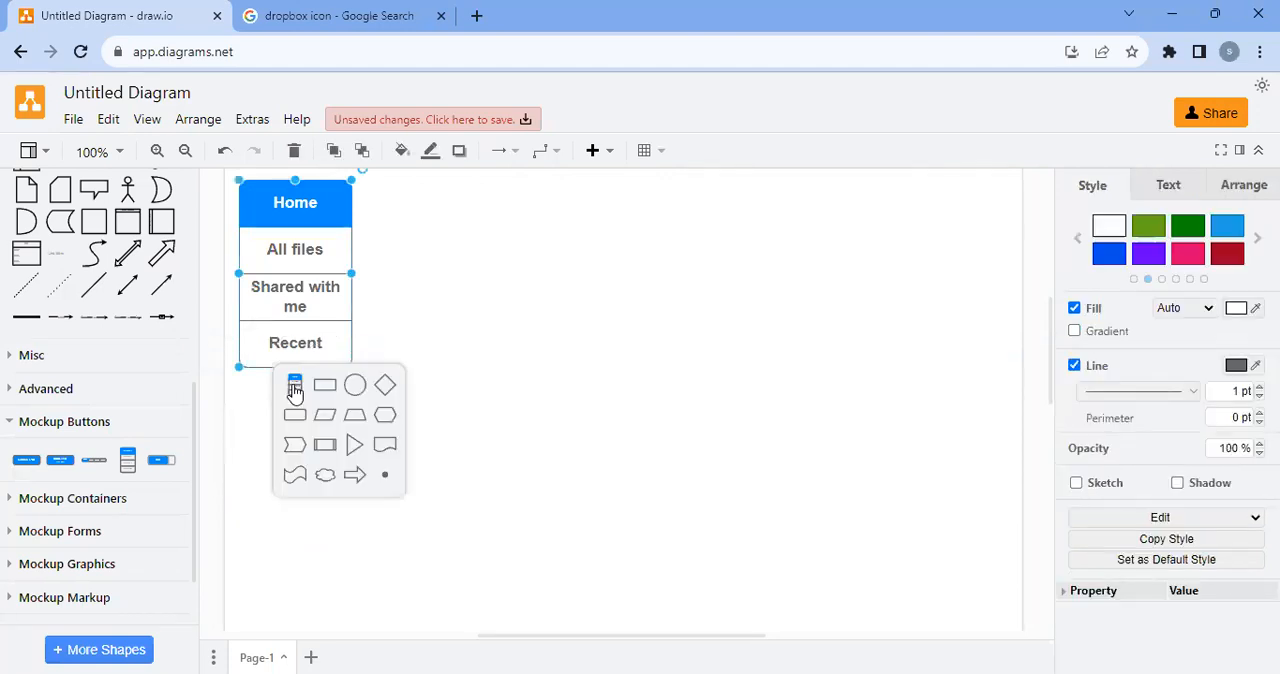
pyautogui.click(326, 395)
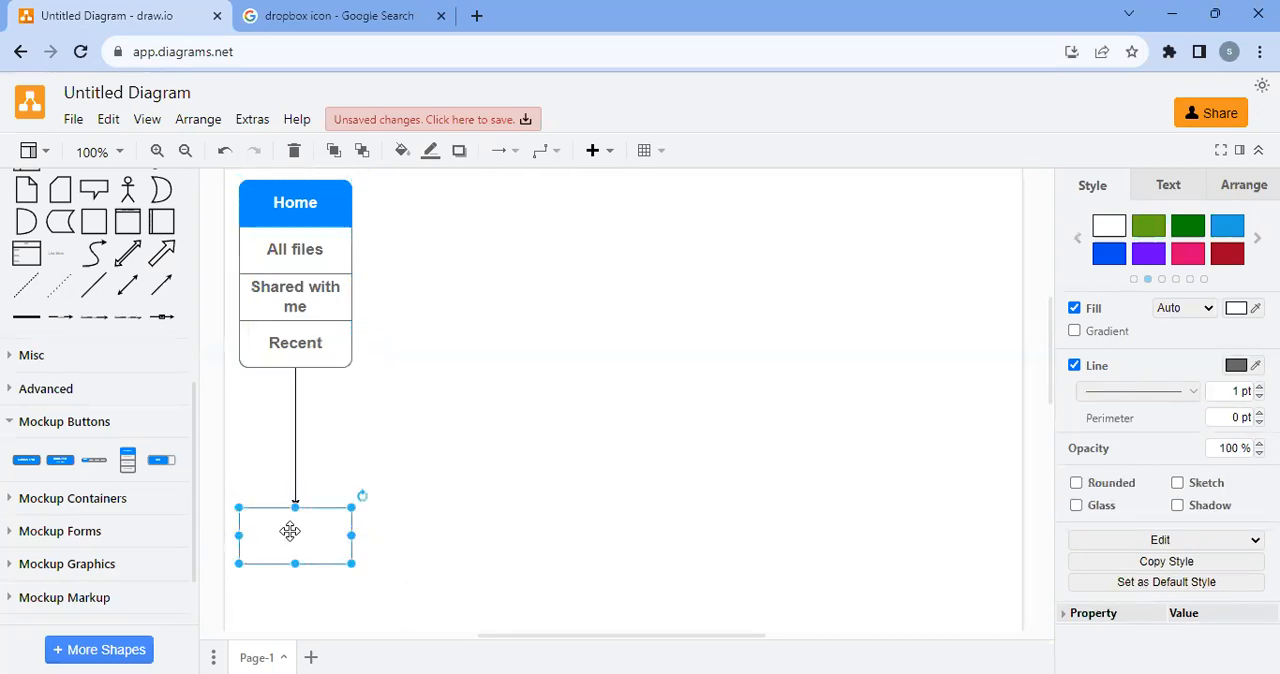
pyautogui.click(296, 445)
pyautogui.press('Delete')
pyautogui.moveTo(298, 512); pyautogui.dragTo(304, 398)
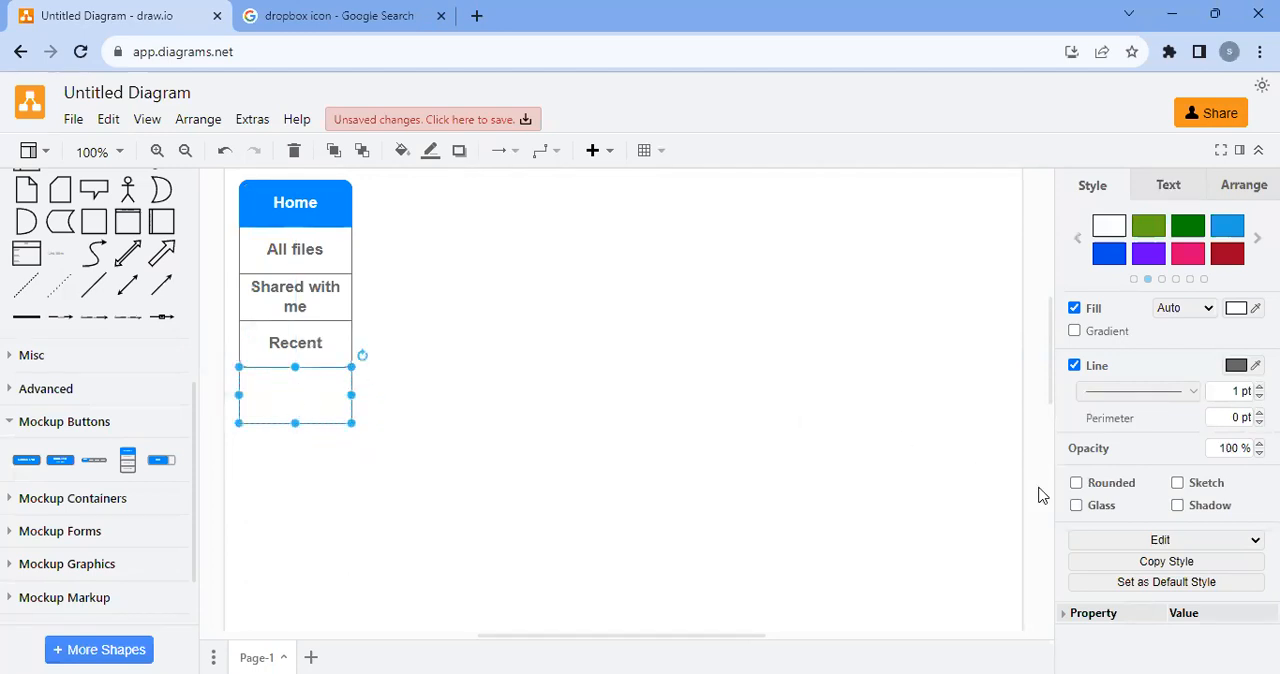
# Round the corners of the box under "Recent" and label it "Starred"
pyautogui.click(1101, 488)
pyautogui.click(277, 454)
pyautogui.click(317, 403)
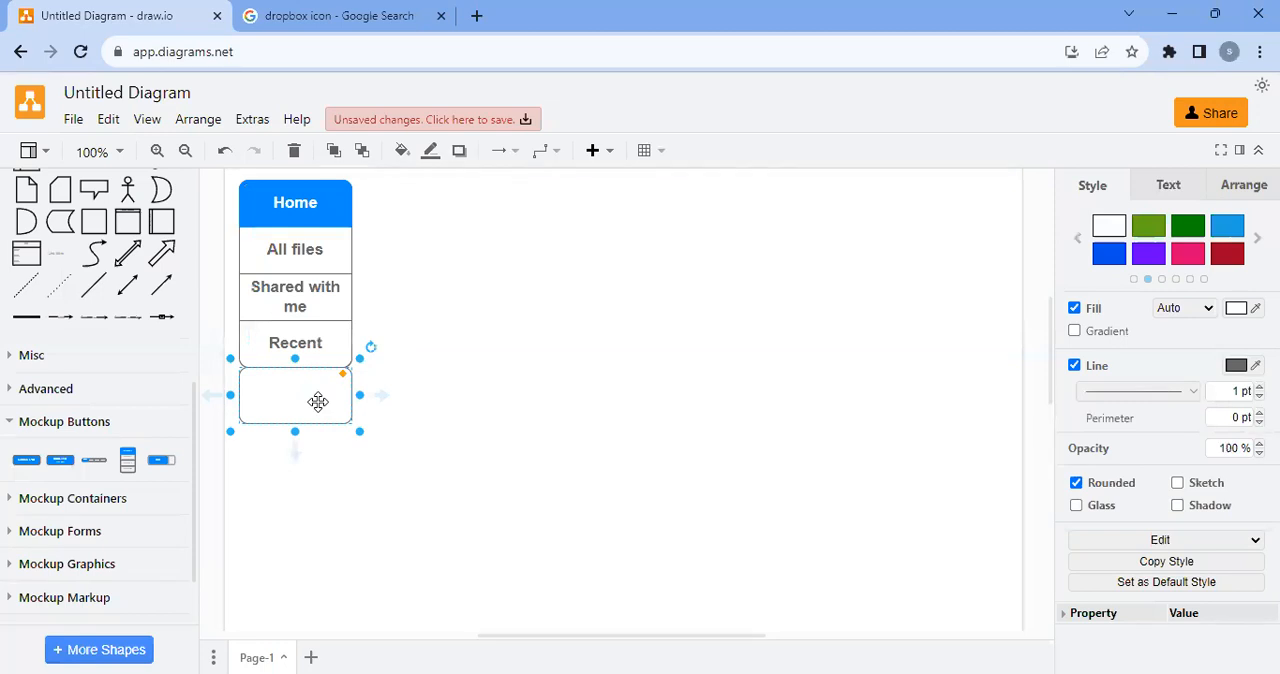
pyautogui.write('S')
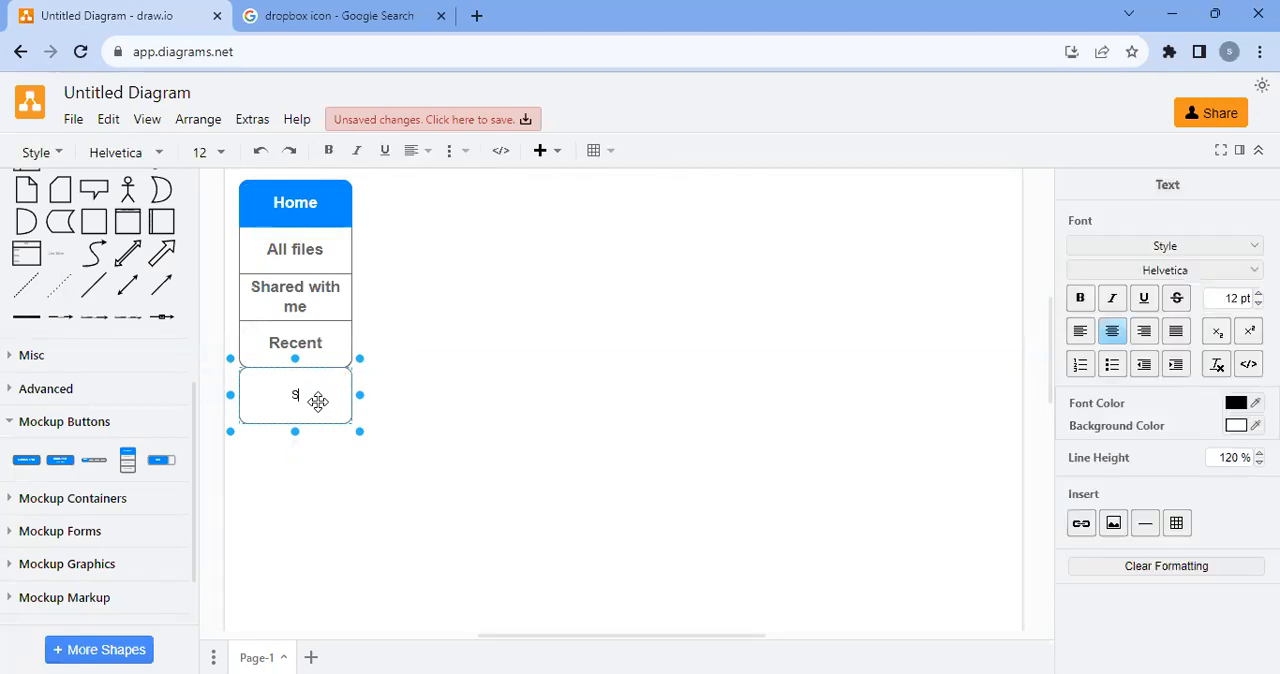
pyautogui.write('tarred')
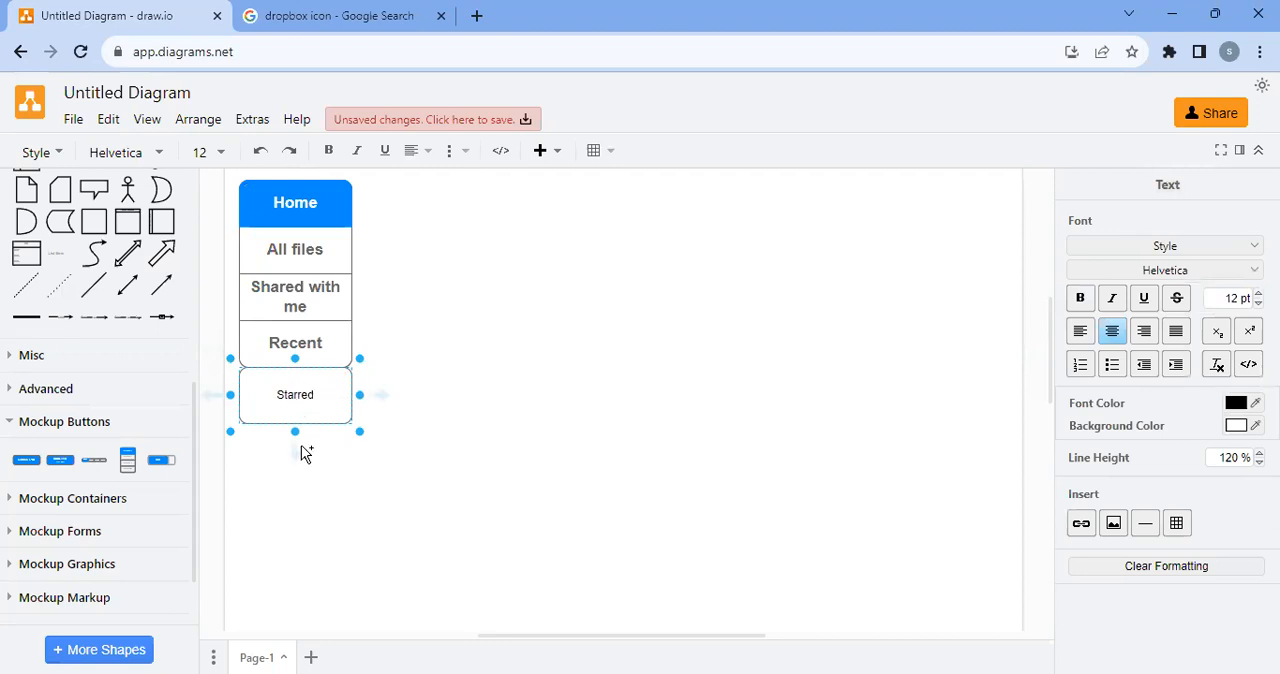
pyautogui.click(305, 453)
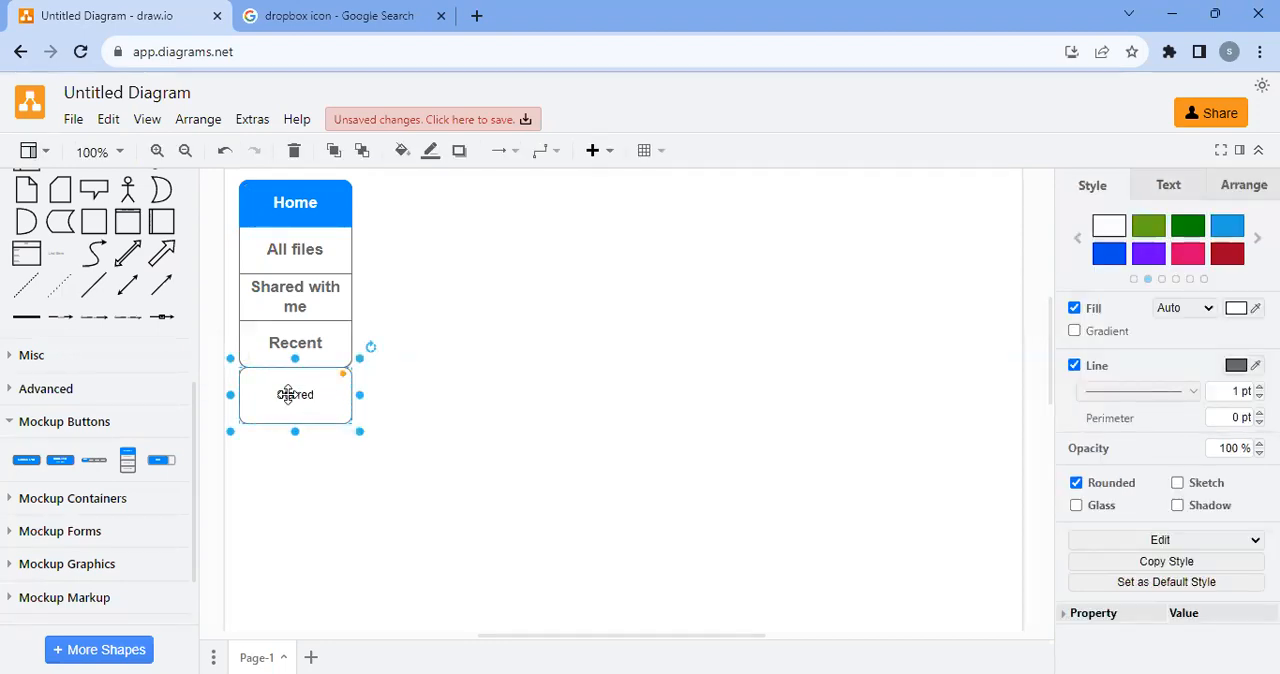
# Duplicate the "Starred" box directly beneath itself and change the copy's label to "Delete"
pyautogui.moveTo(288, 394); pyautogui.dragTo(288, 456)
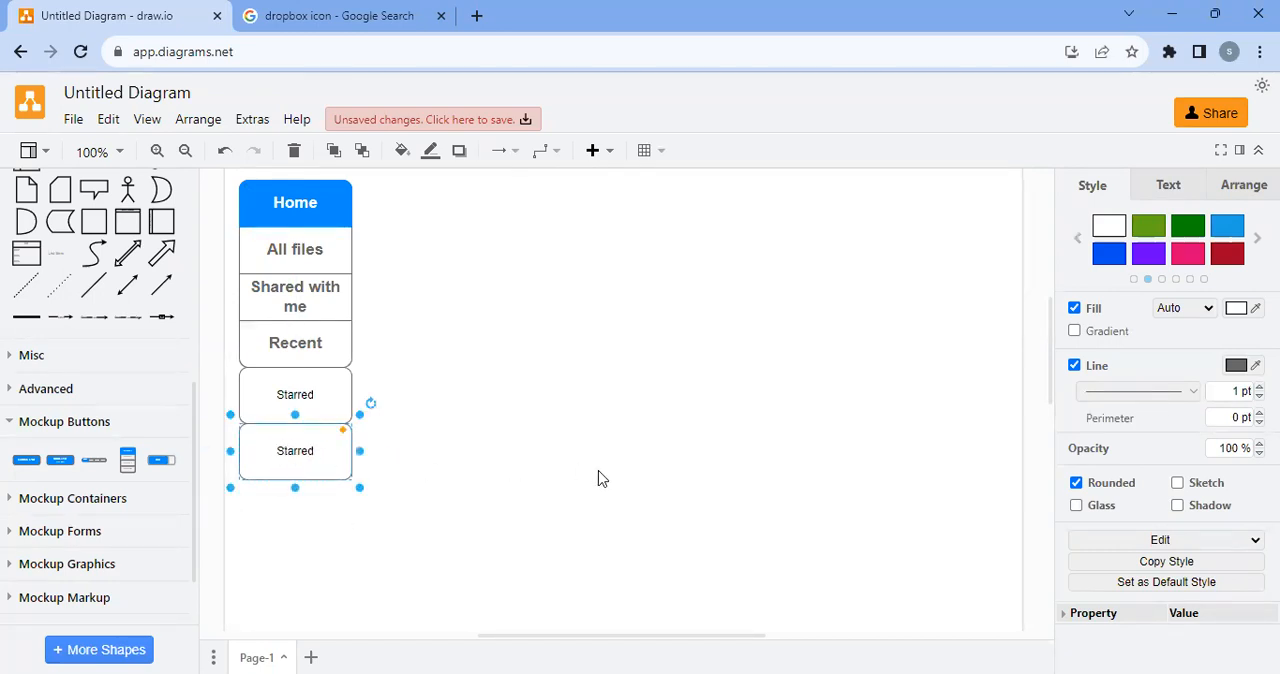
pyautogui.doubleClick(314, 460)
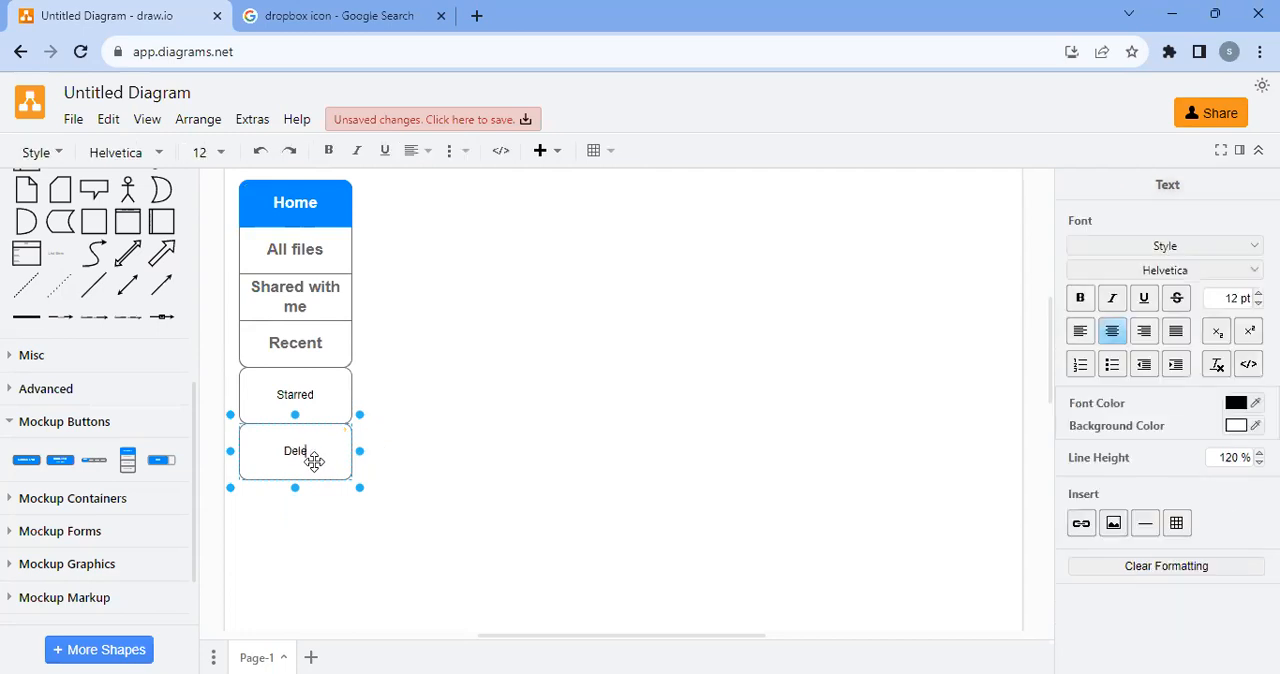
pyautogui.click(479, 362)
pyautogui.click(276, 337)
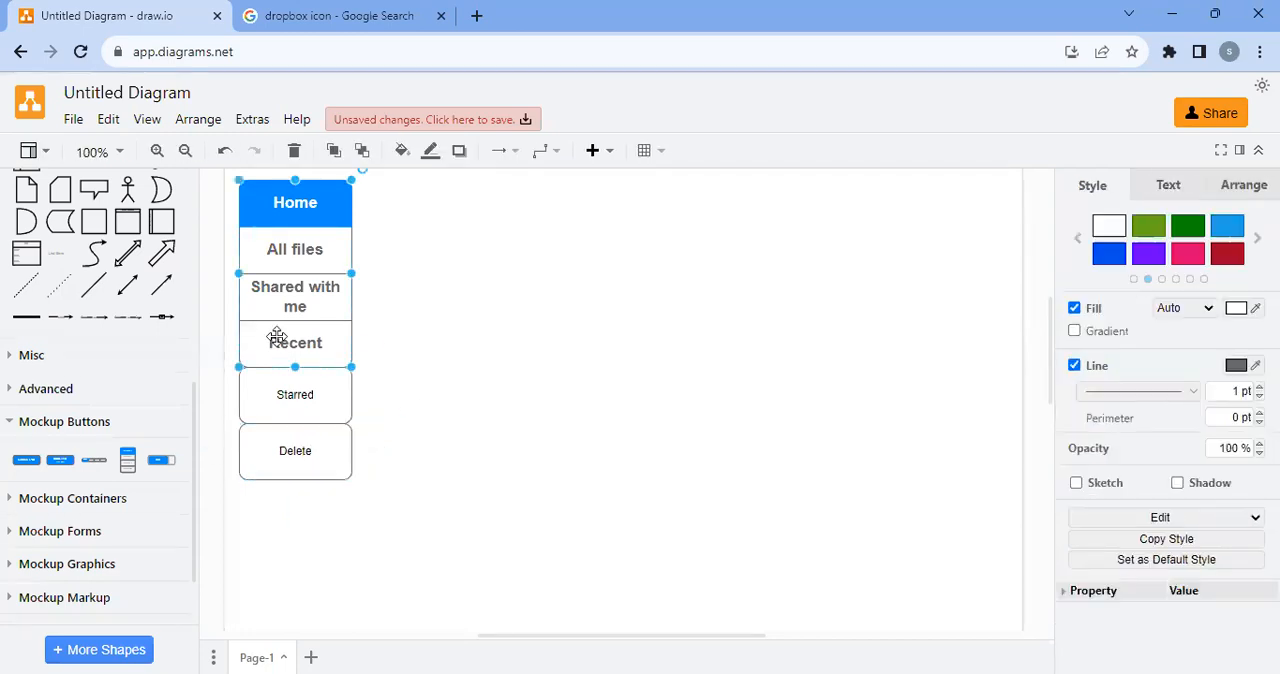
# Widen the "All files", "Shared with me", "Recent" and "Home" buttons of the vertical bar
pyautogui.click(287, 251)
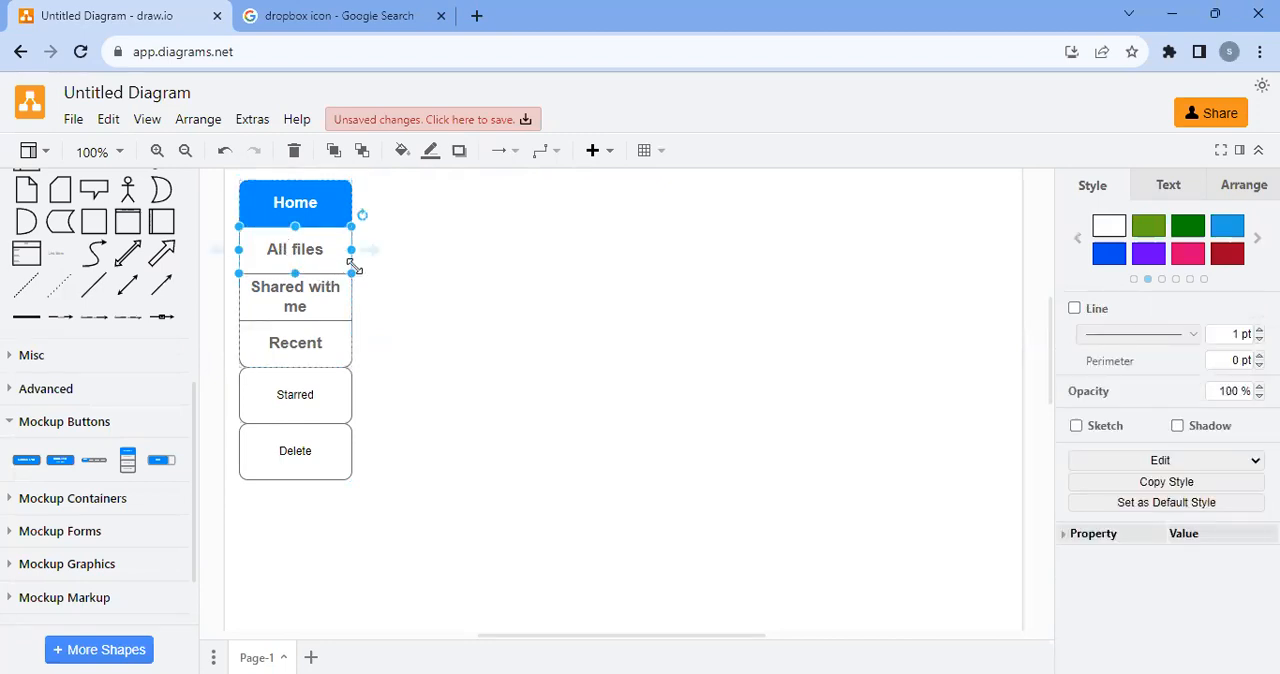
pyautogui.moveTo(354, 251); pyautogui.dragTo(367, 250)
pyautogui.click(325, 293)
pyautogui.moveTo(352, 296); pyautogui.dragTo(367, 296)
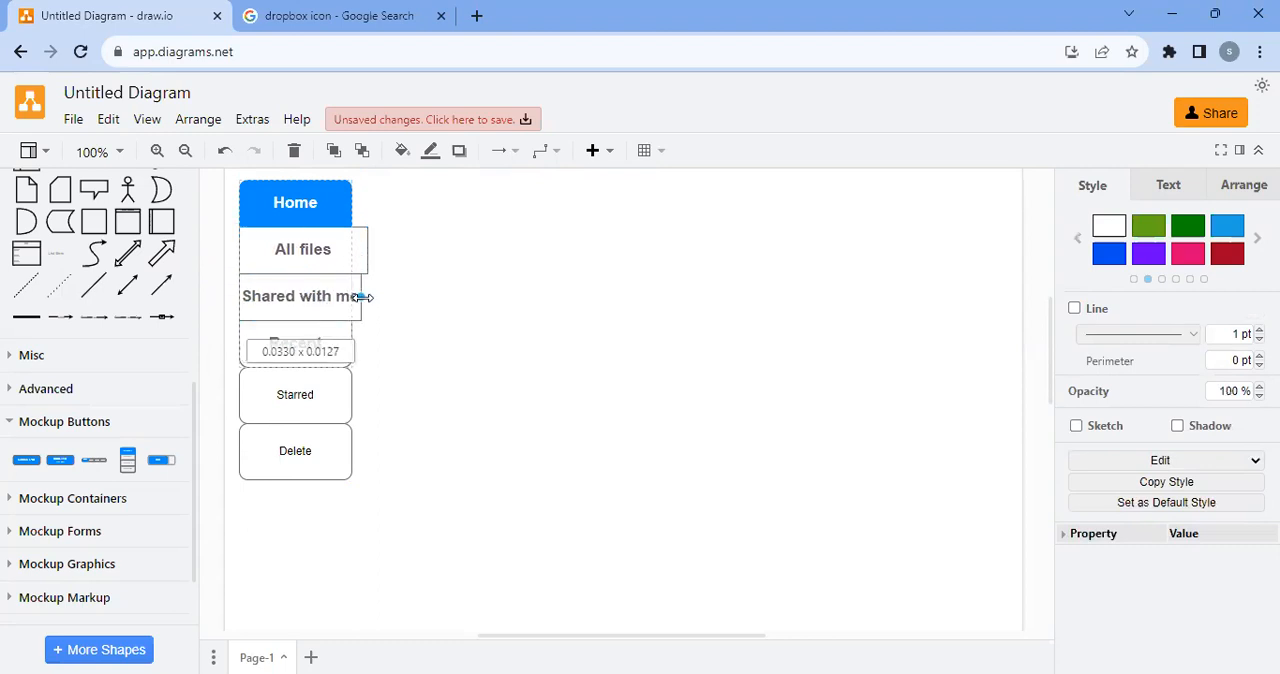
pyautogui.click(308, 352)
pyautogui.moveTo(351, 343); pyautogui.dragTo(366, 343)
pyautogui.click(338, 220)
pyautogui.moveTo(351, 203); pyautogui.dragTo(370, 203)
# Widen the "Starred" and "Delete" boxes to match the buttons above them
pyautogui.click(316, 362)
pyautogui.click(346, 394)
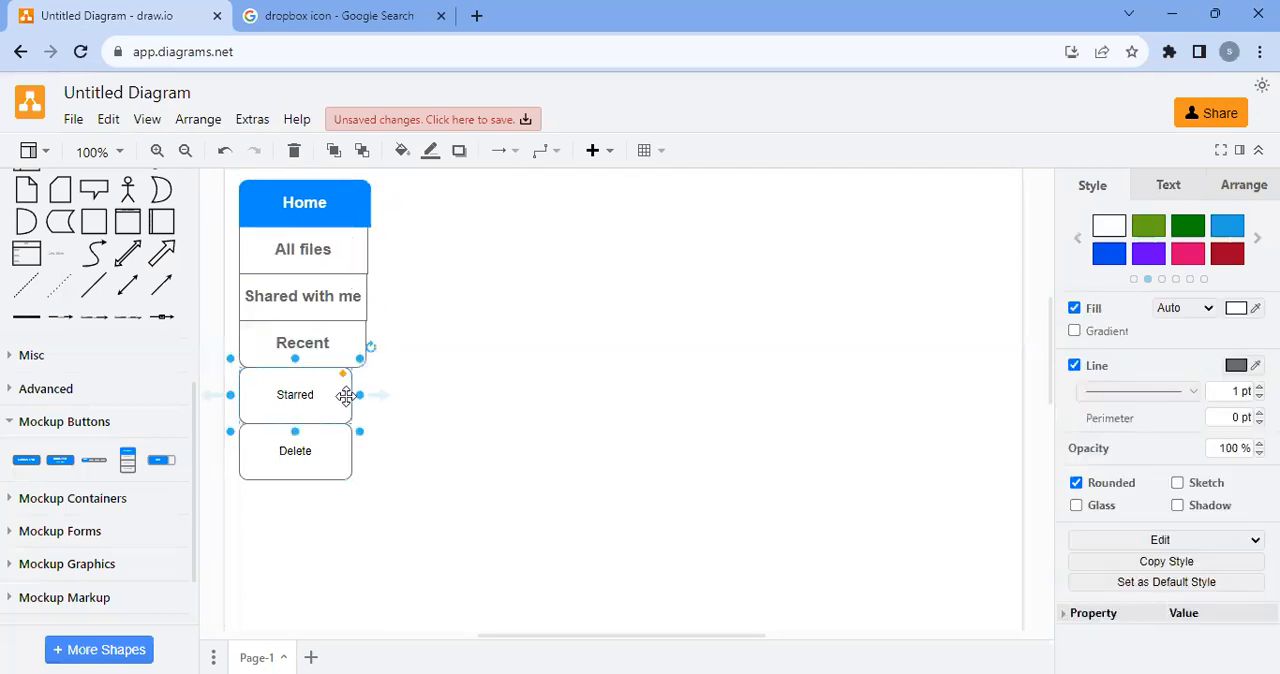
pyautogui.moveTo(352, 394); pyautogui.dragTo(366, 394)
pyautogui.click(306, 443)
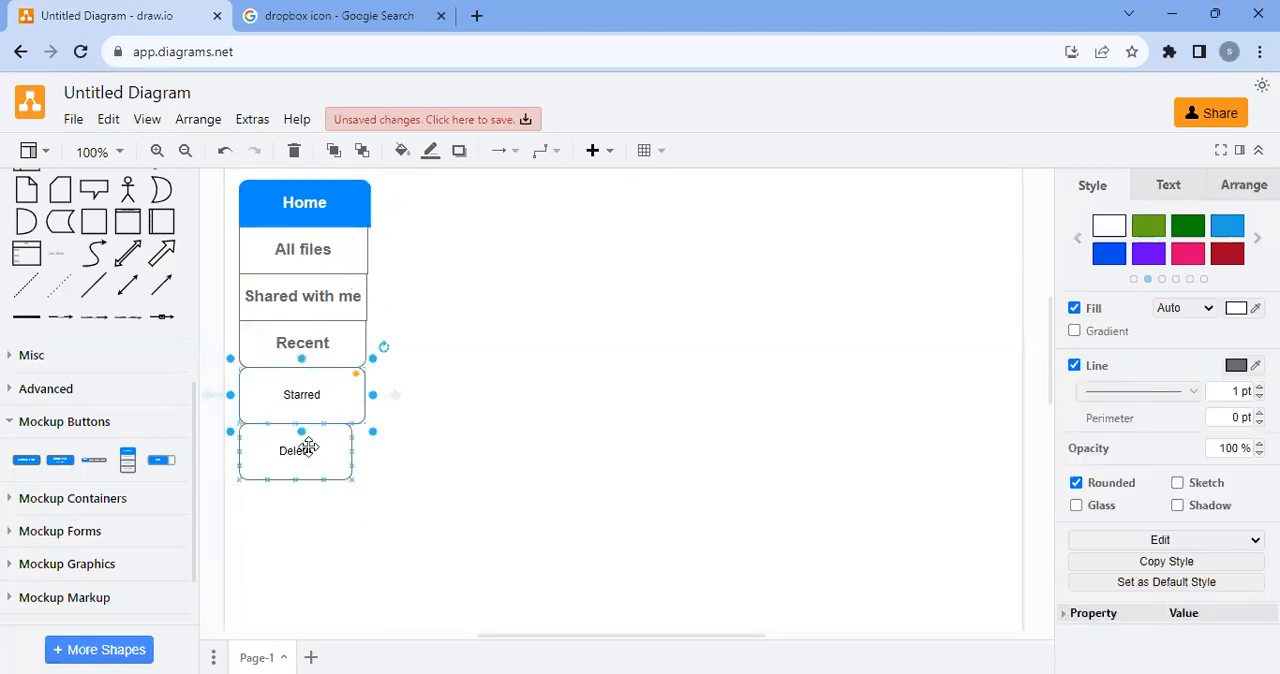
pyautogui.moveTo(359, 451); pyautogui.dragTo(365, 451)
pyautogui.click(455, 431)
# Examine the text and style settings of the "Shared with me" button
pyautogui.click(331, 351)
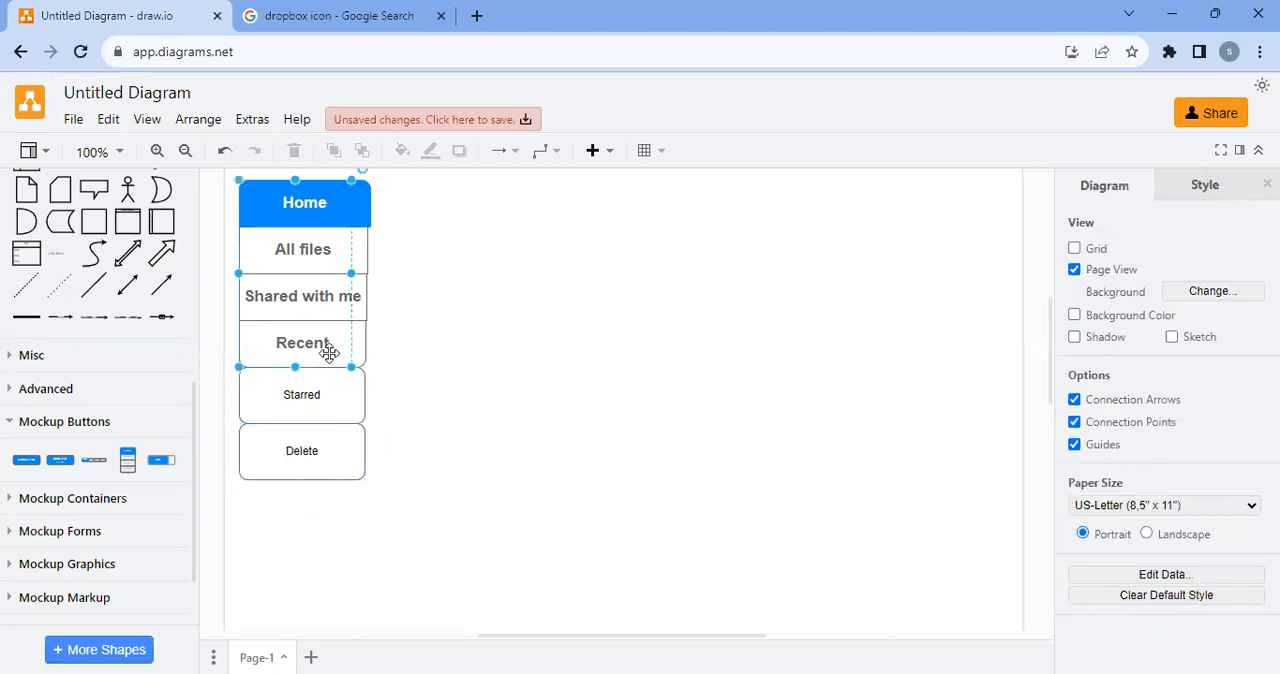
pyautogui.click(514, 349)
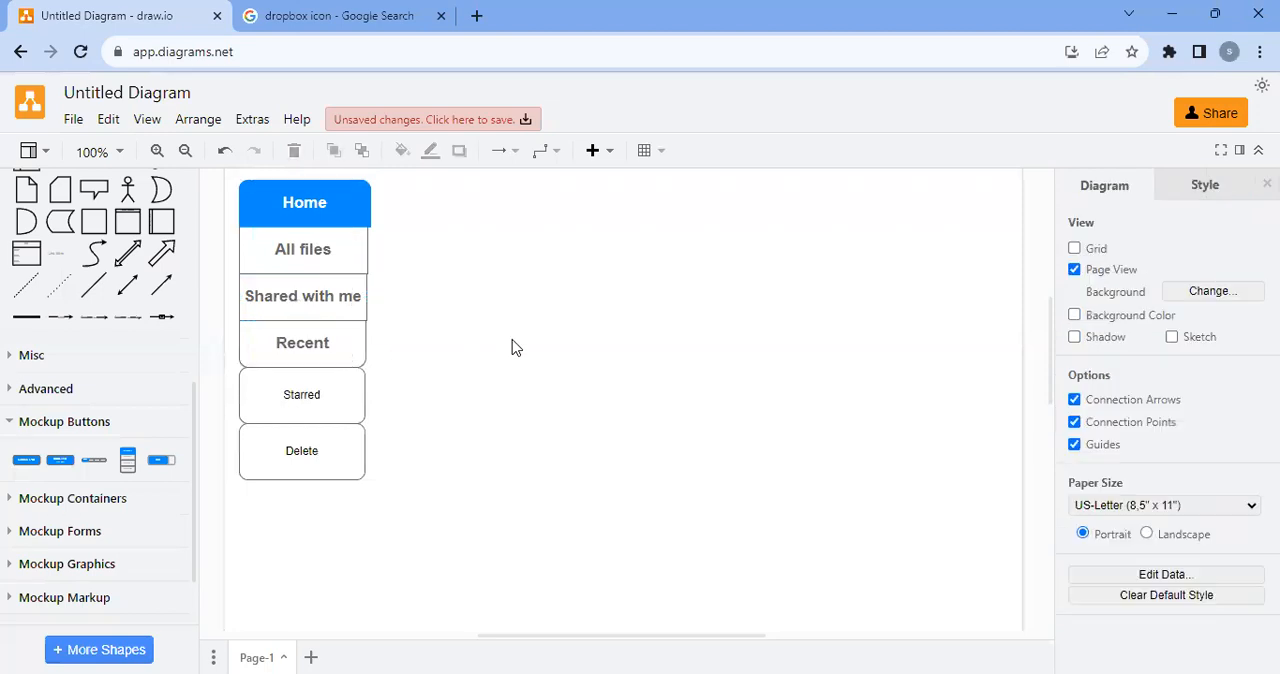
pyautogui.click(314, 302)
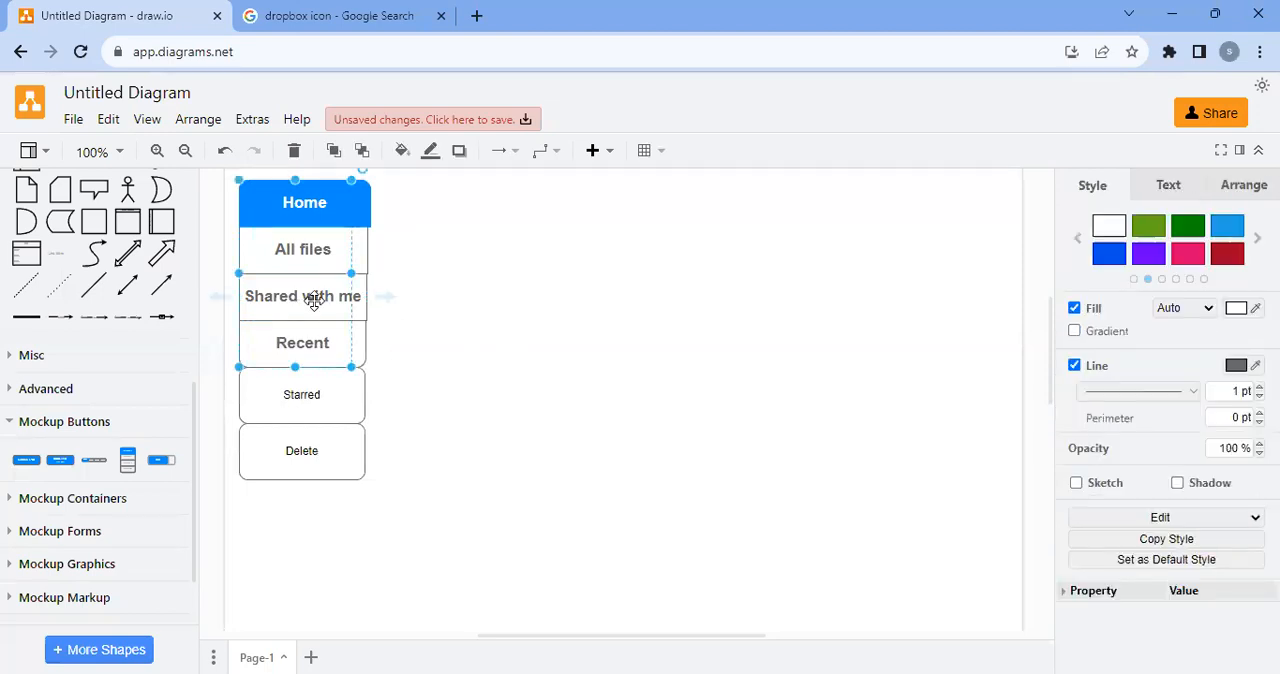
pyautogui.click(305, 284)
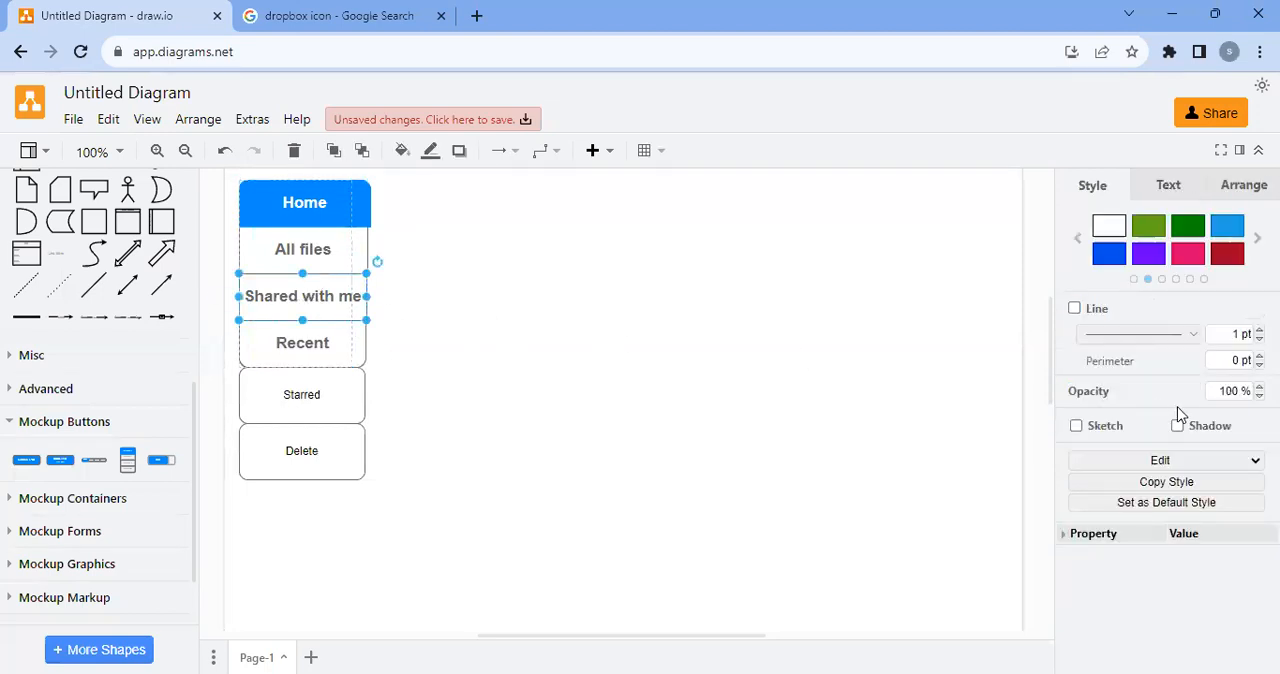
pyautogui.click(1166, 190)
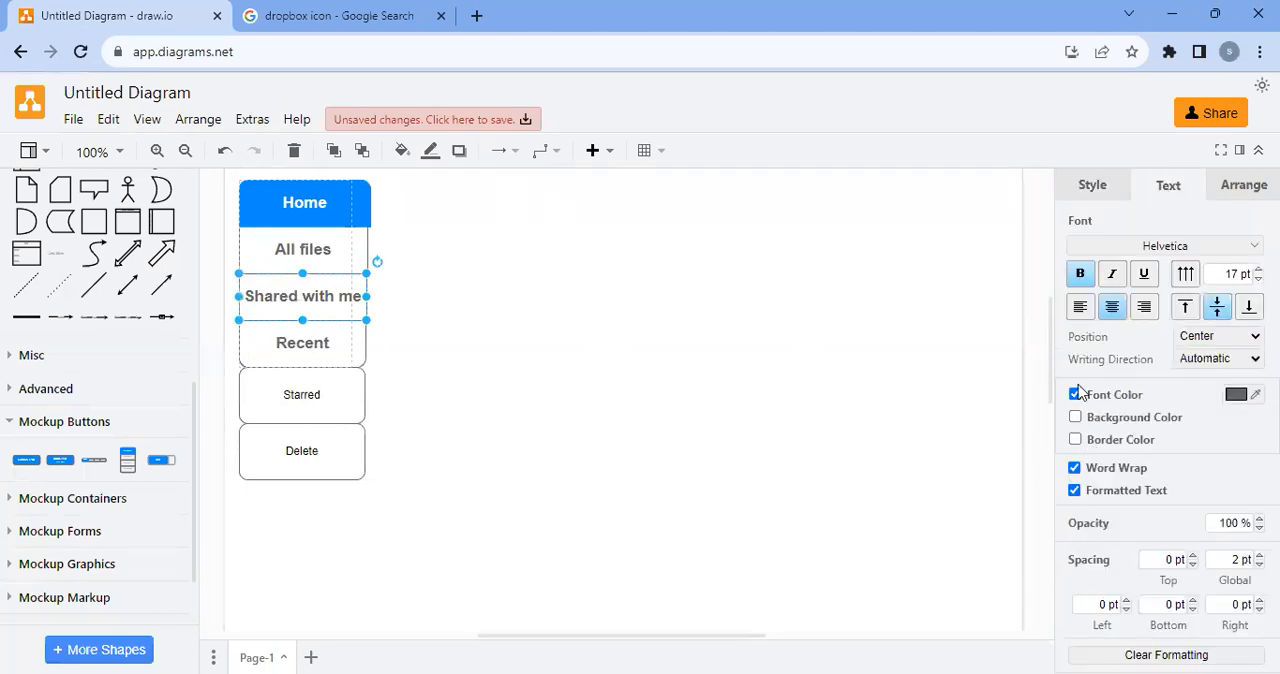
pyautogui.click(1113, 192)
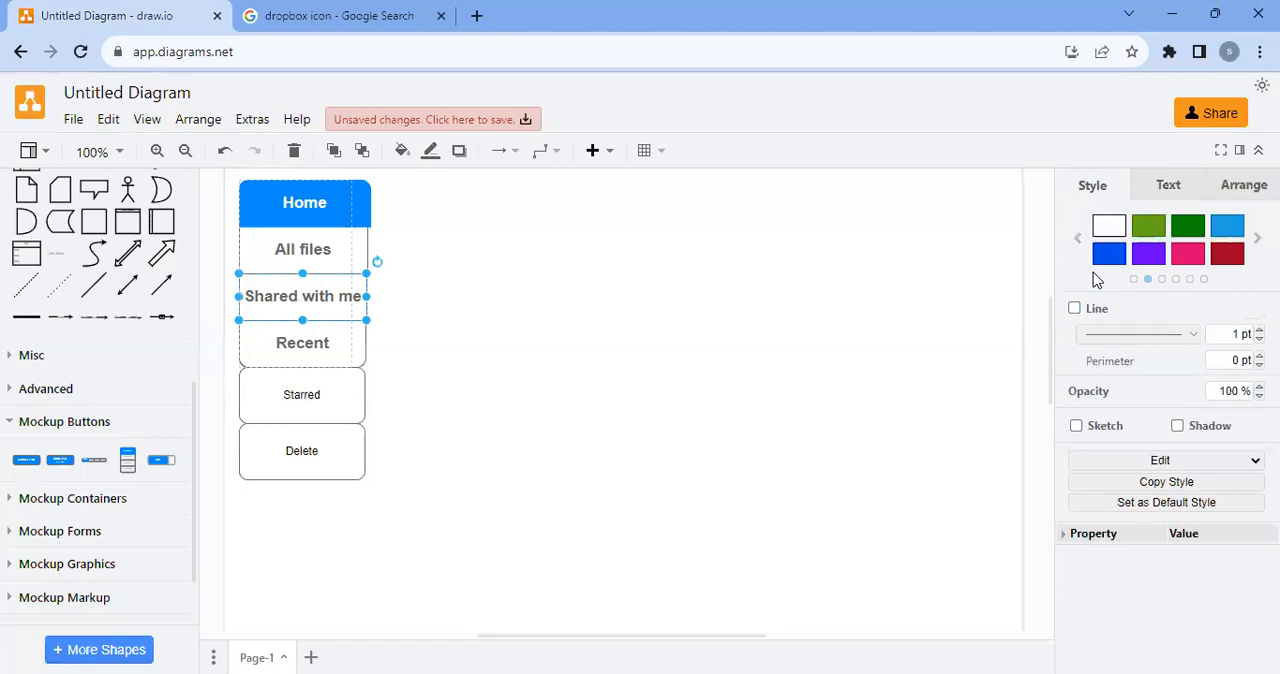
pyautogui.scroll(4, 1043, 329)
pyautogui.scroll(-4, 509, 449)
pyautogui.click(433, 397)
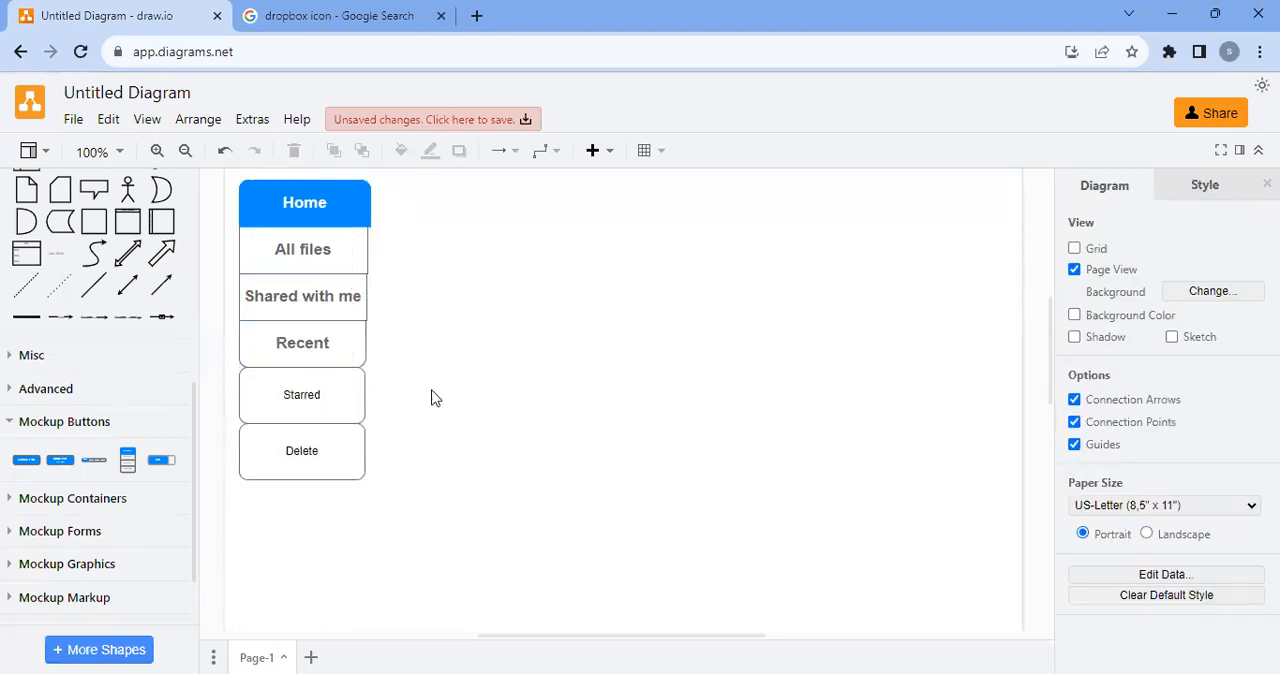
# Undo the last three width changes, on the "Delete" box, the "Starred" box and the "Home" button
pyautogui.click(285, 409)
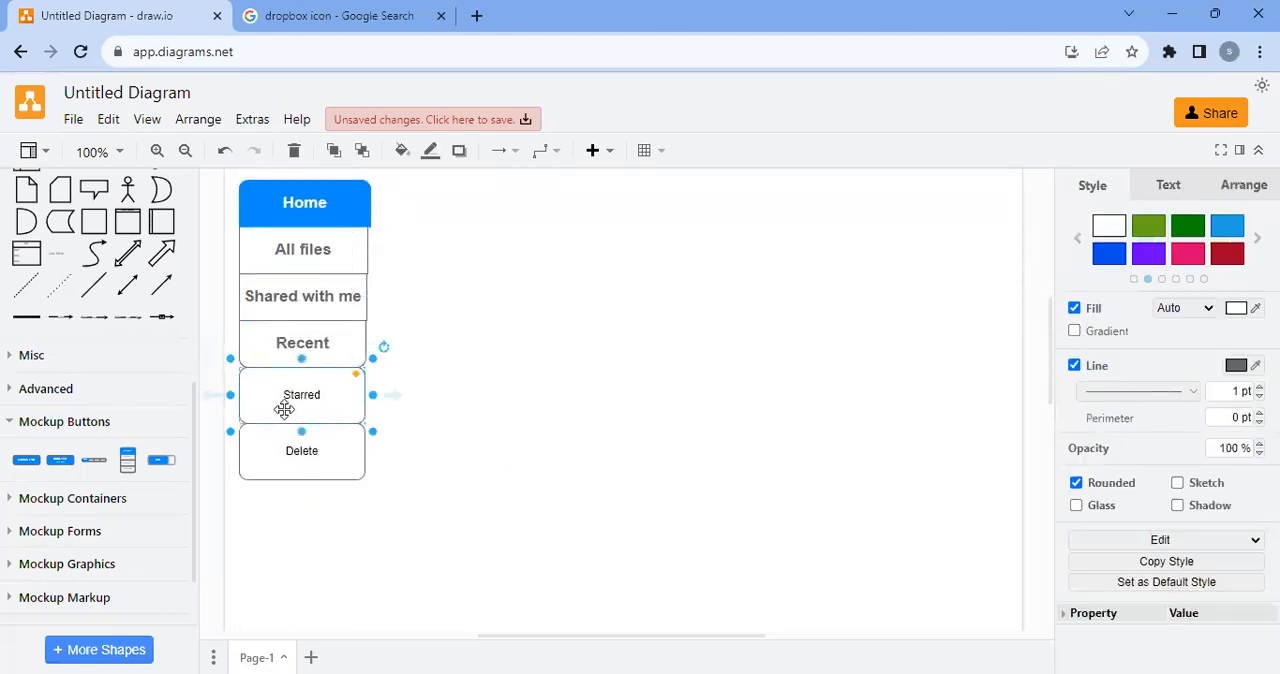
pyautogui.hotkey('ctrl', 'z')
pyautogui.hotkey('ctrl', 'z')
pyautogui.hotkey('ctrl', 'z')
# Delete the "Delete" and "Starred" boxes and the whole vertical button bar
pyautogui.click(289, 443)
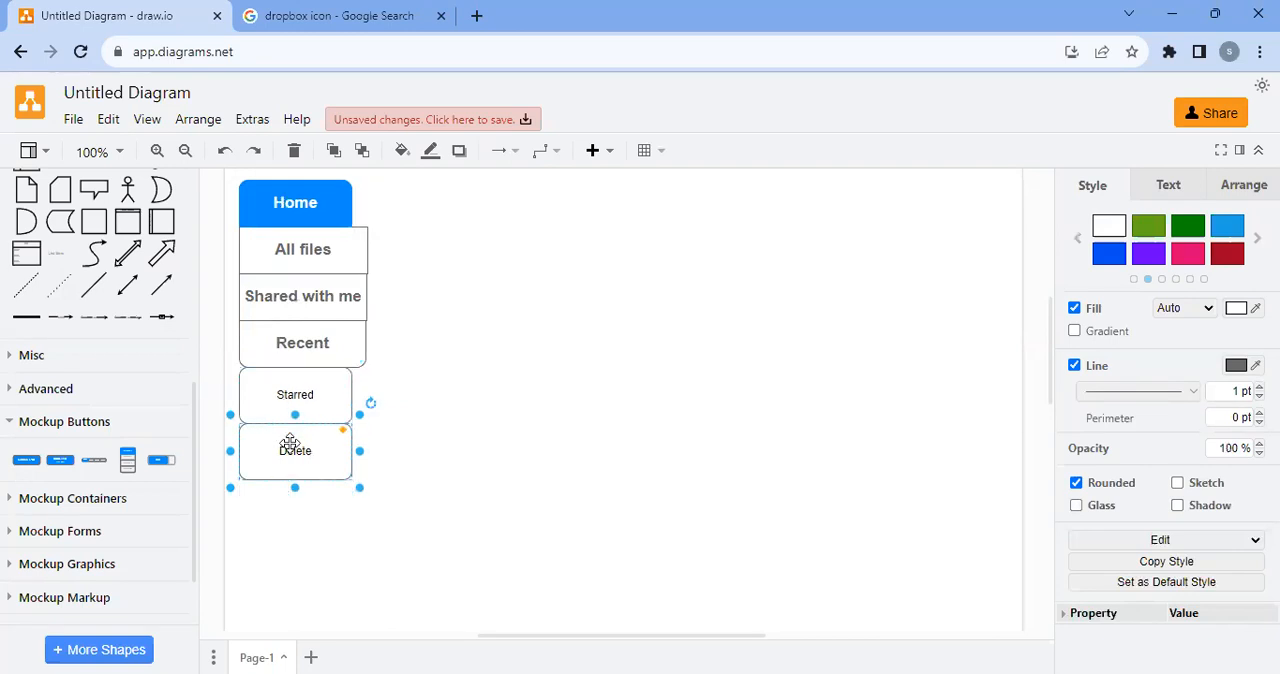
pyautogui.press('Delete')
pyautogui.click(286, 395)
pyautogui.press('Delete')
pyautogui.click(280, 343)
pyautogui.press('Delete')
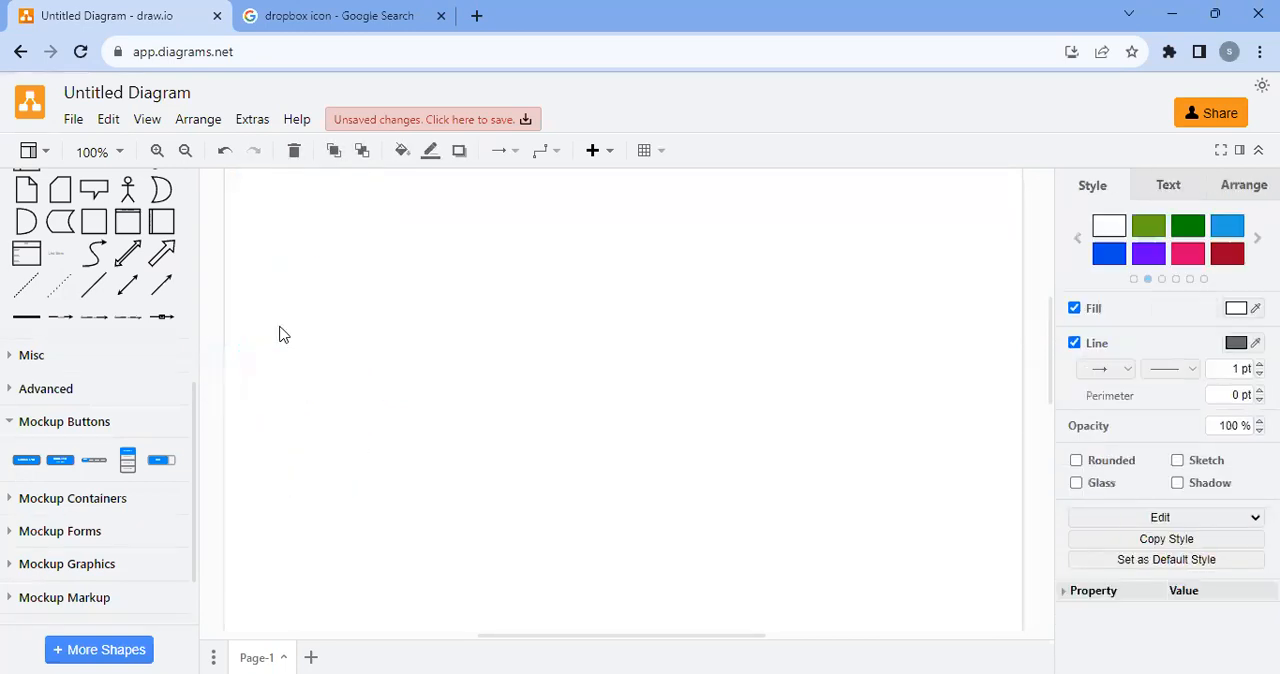
pyautogui.moveTo(60, 466)
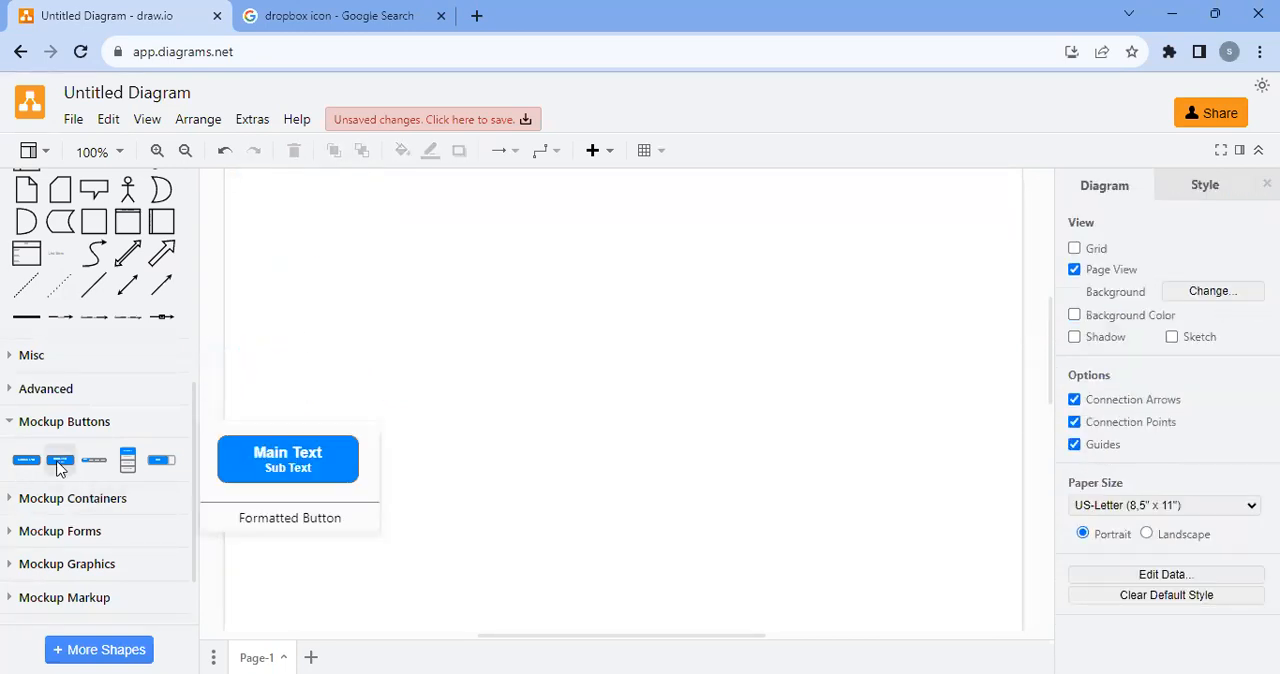
pyautogui.moveTo(58, 466); pyautogui.dragTo(240, 210)
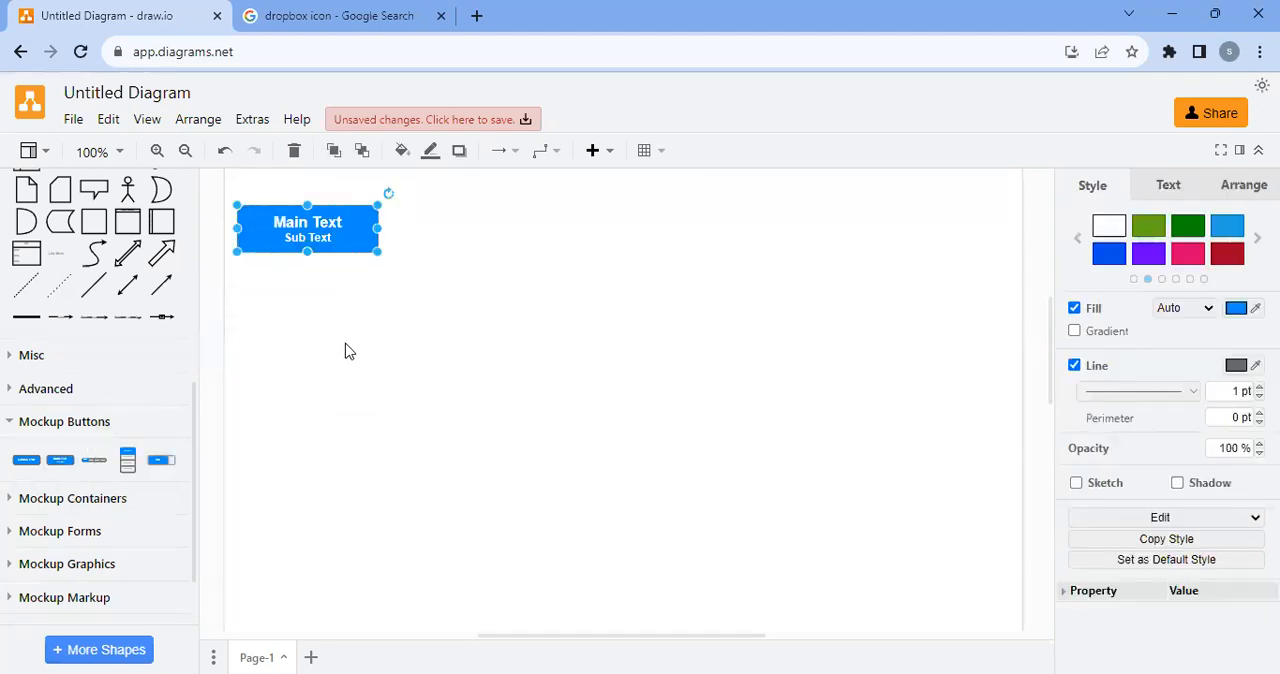
pyautogui.scroll(2, 347, 351)
pyautogui.press('F2')
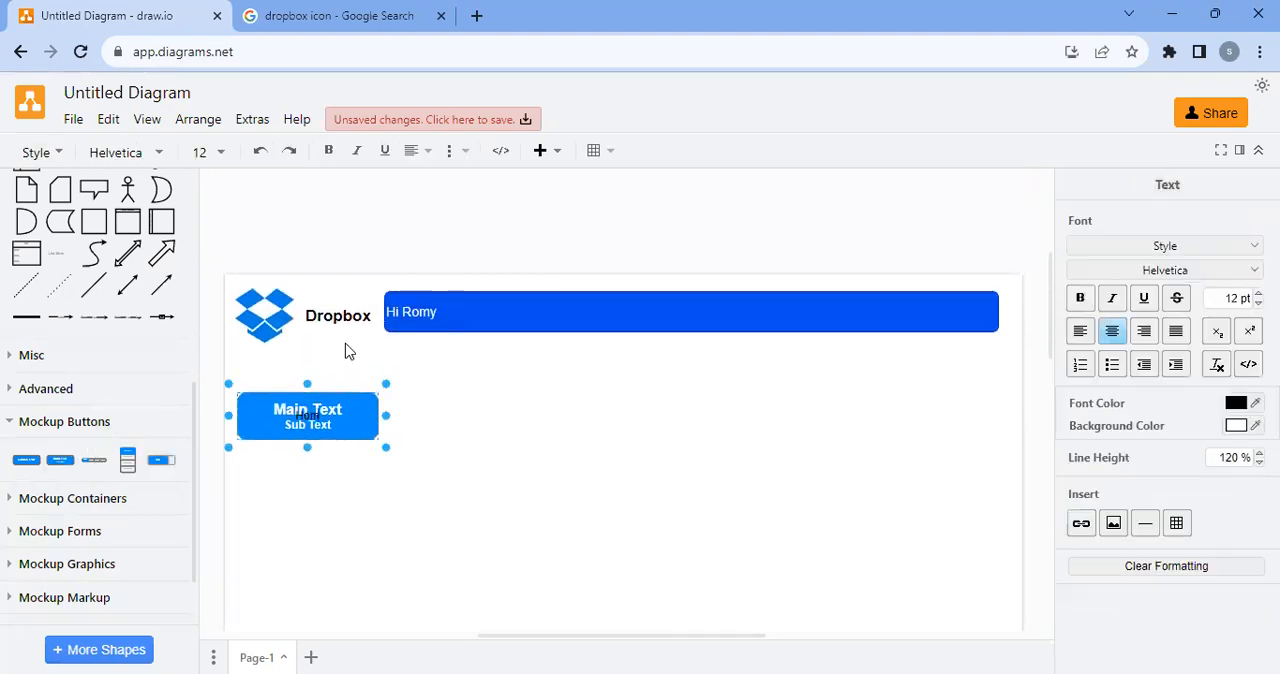
pyautogui.click(466, 418)
pyautogui.click(307, 418)
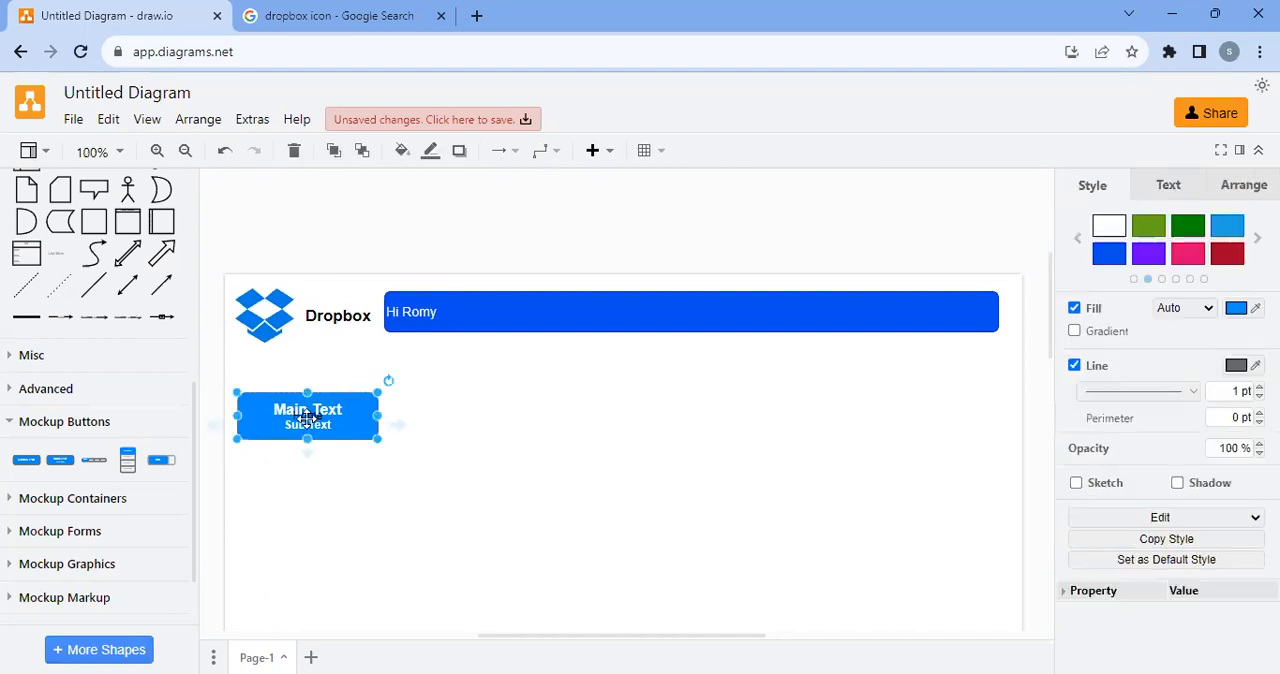
pyautogui.press('Delete')
# Place a single blue mockup button below the Dropbox logo and label it "Home"
pyautogui.moveTo(26, 460); pyautogui.dragTo(236, 382)
pyautogui.write('Home')
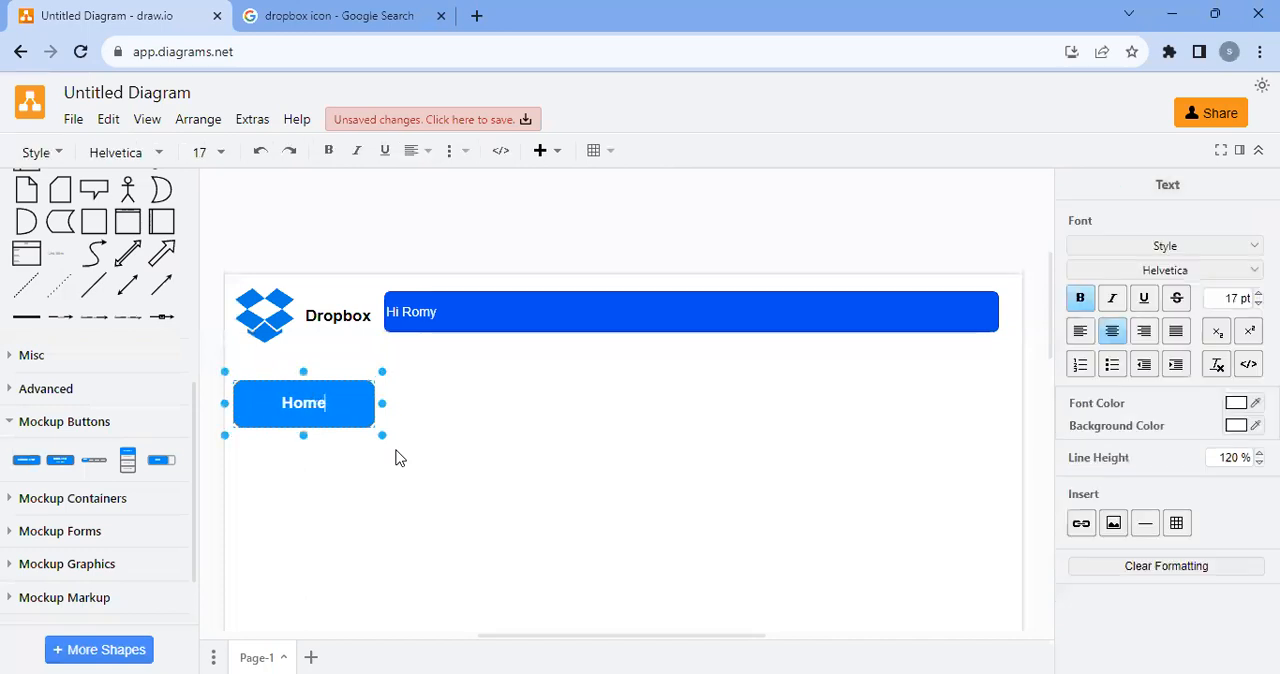
pyautogui.click(426, 429)
# Duplicate the "Home" button directly beneath itself and change the copy's label to "All Files"
pyautogui.click(295, 410)
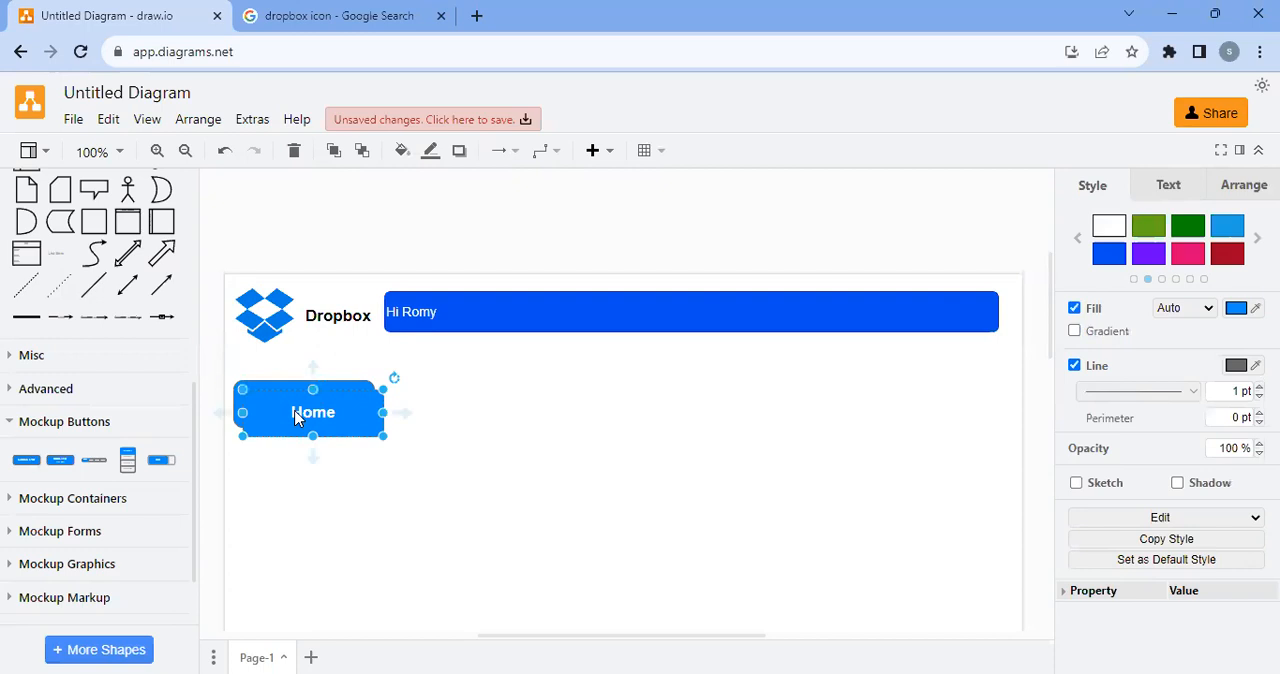
pyautogui.moveTo(300, 420); pyautogui.dragTo(296, 462)
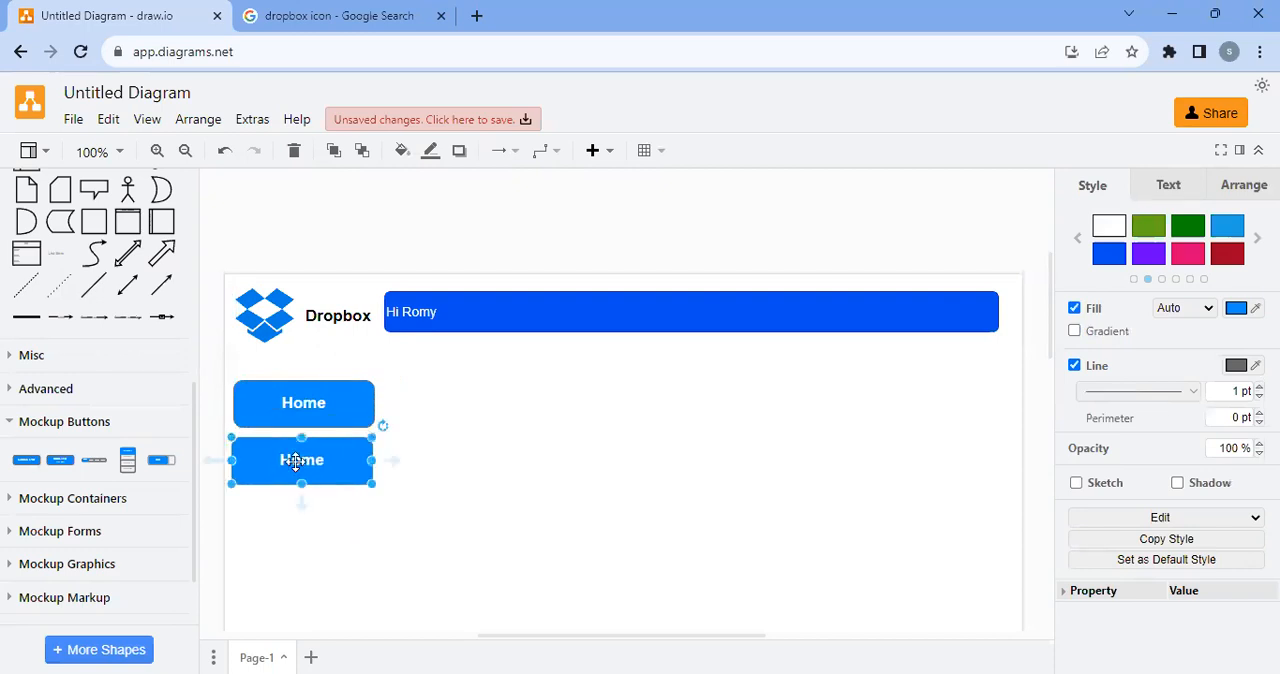
pyautogui.write('Al')
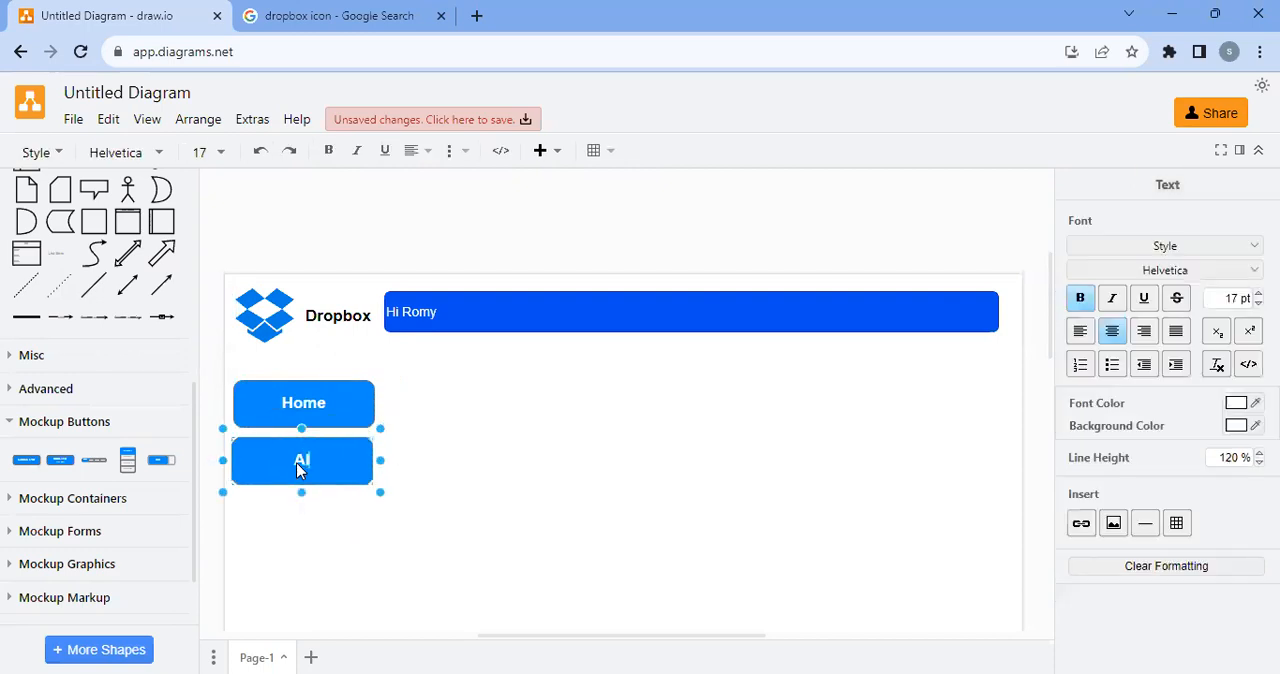
pyautogui.write('l Files')
pyautogui.click(443, 486)
# Duplicate the "All Files" button, place the copy beneath it and label it "Shared with me"
pyautogui.click(309, 461)
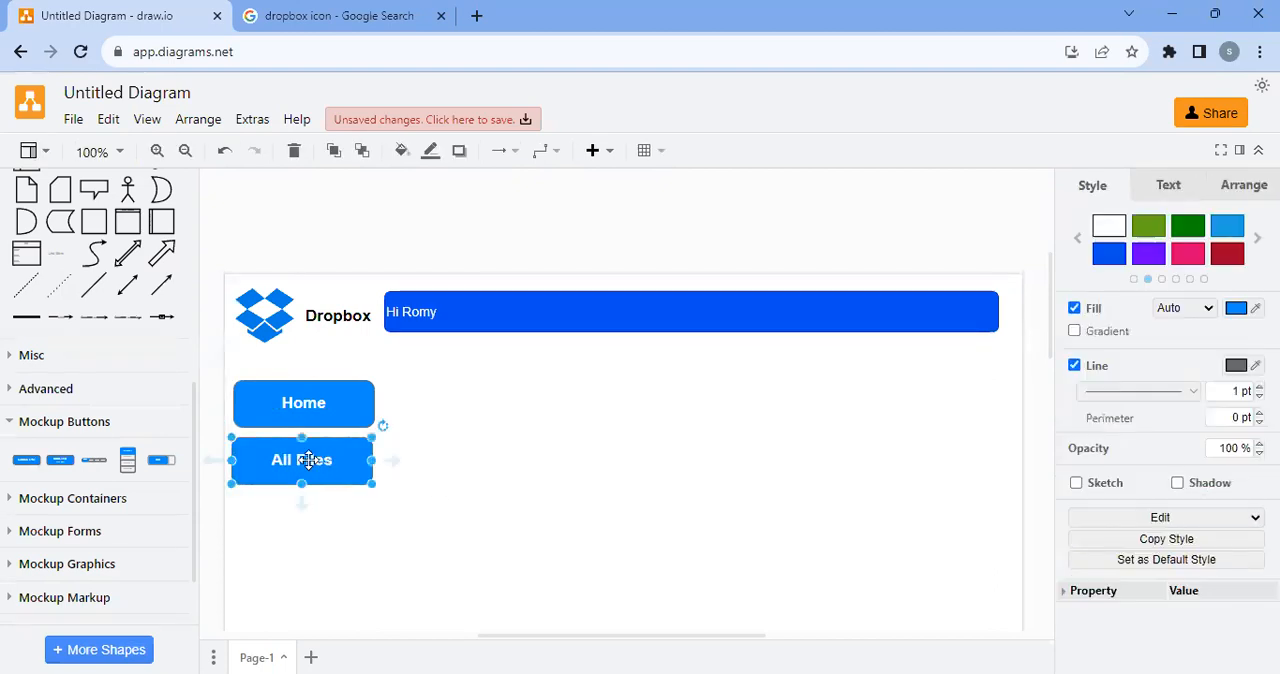
pyautogui.hotkey('ctrl', 'd')
pyautogui.scroll(-1, 390, 432)
pyautogui.moveTo(327, 381); pyautogui.dragTo(321, 427)
pyautogui.write('Shared with m')
pyautogui.write('e')
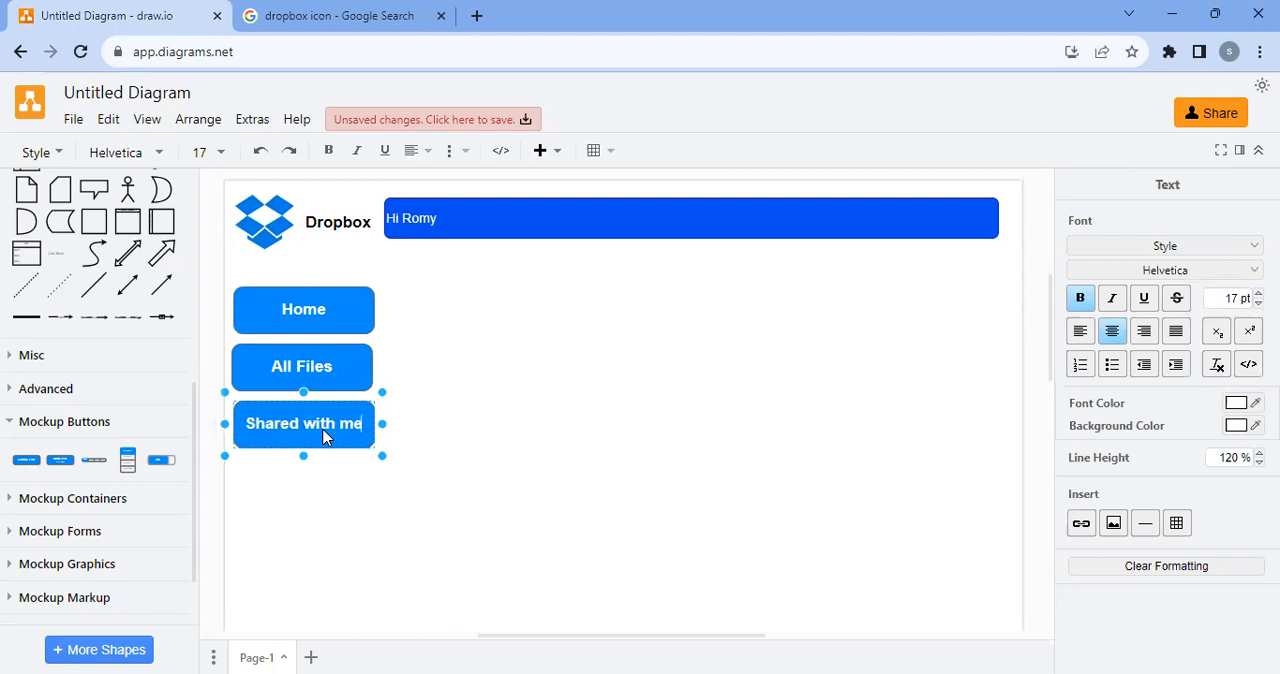
pyautogui.click(386, 451)
# Duplicate the "Shared with me" button, place the copy beneath it and label it "Recent"
pyautogui.click(310, 437)
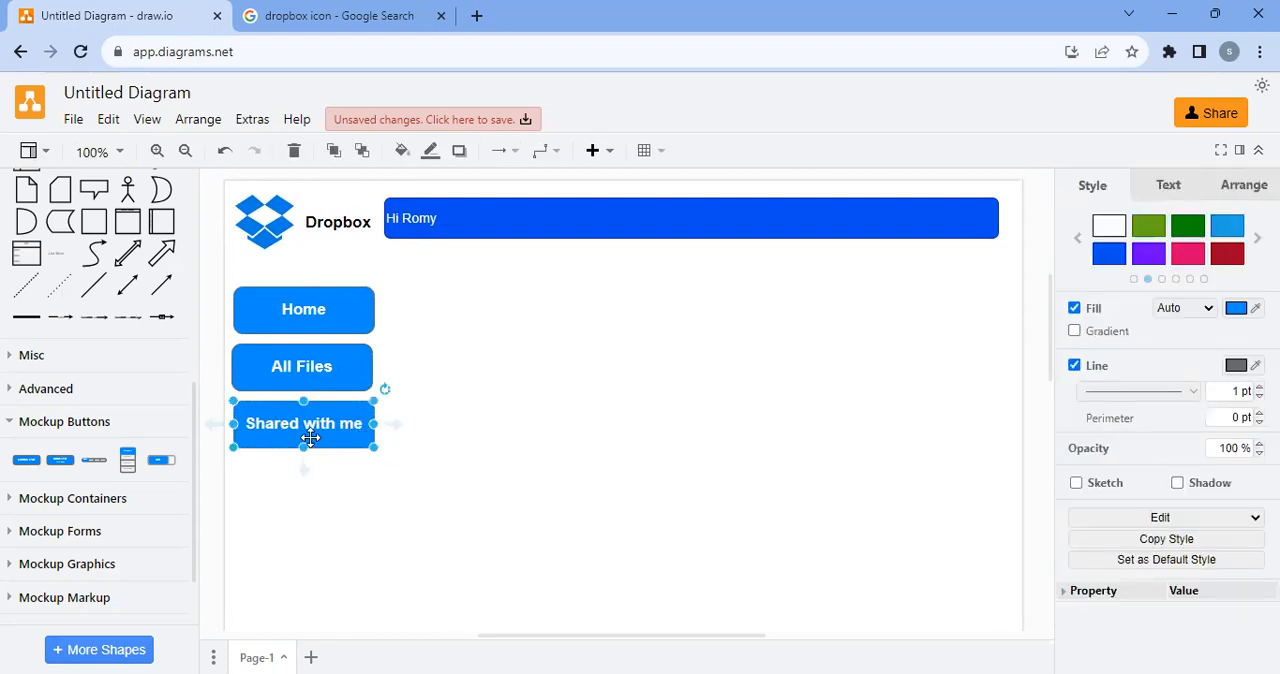
pyautogui.moveTo(310, 437); pyautogui.dragTo(297, 492)
pyautogui.doubleClick(297, 492)
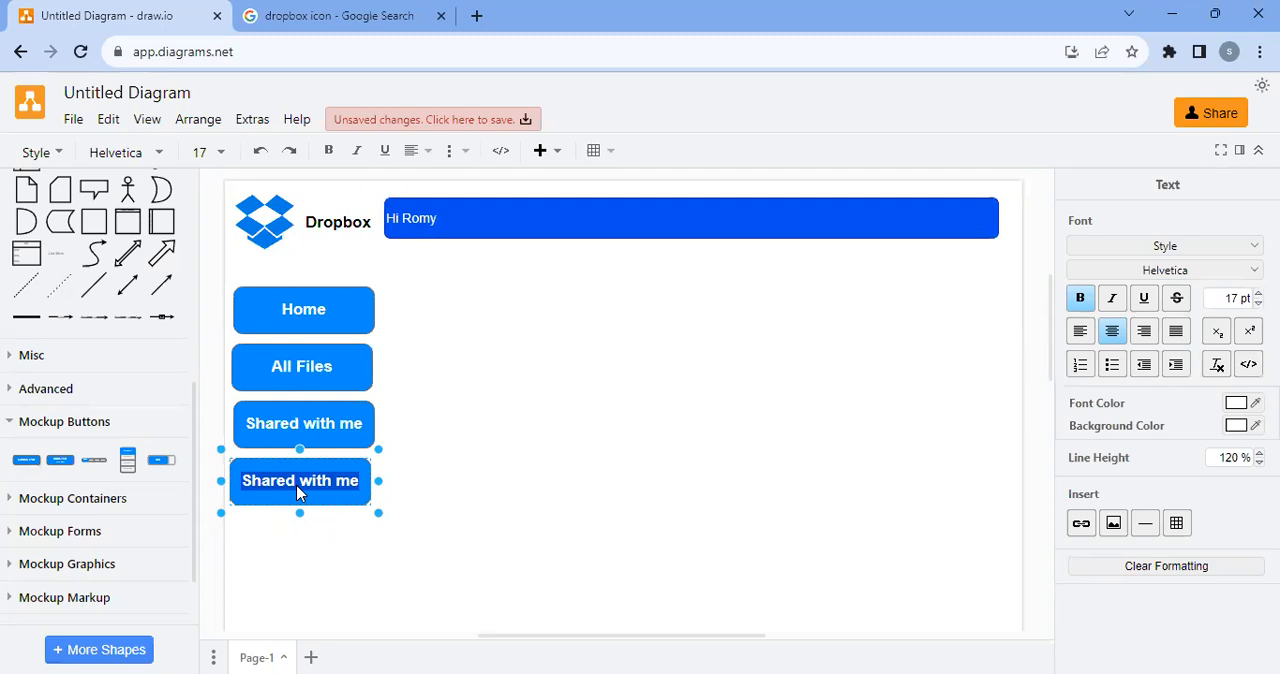
pyautogui.click(300, 528)
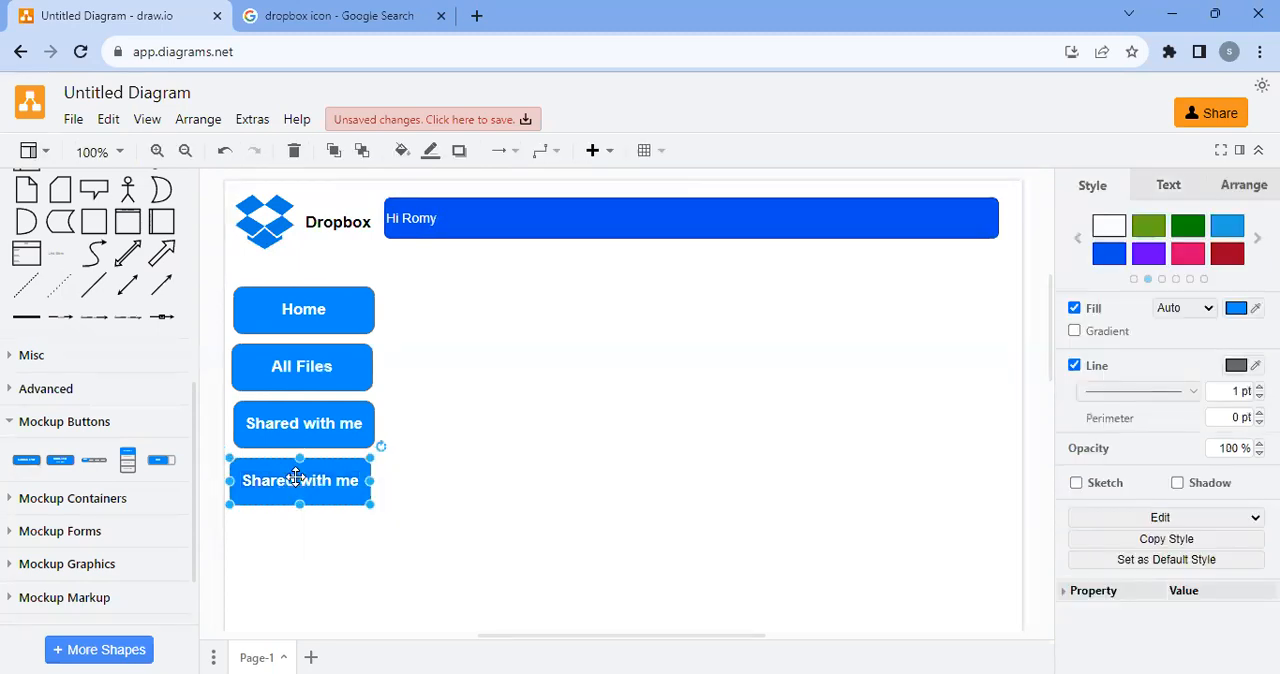
pyautogui.doubleClick(297, 485)
pyautogui.write('Recen')
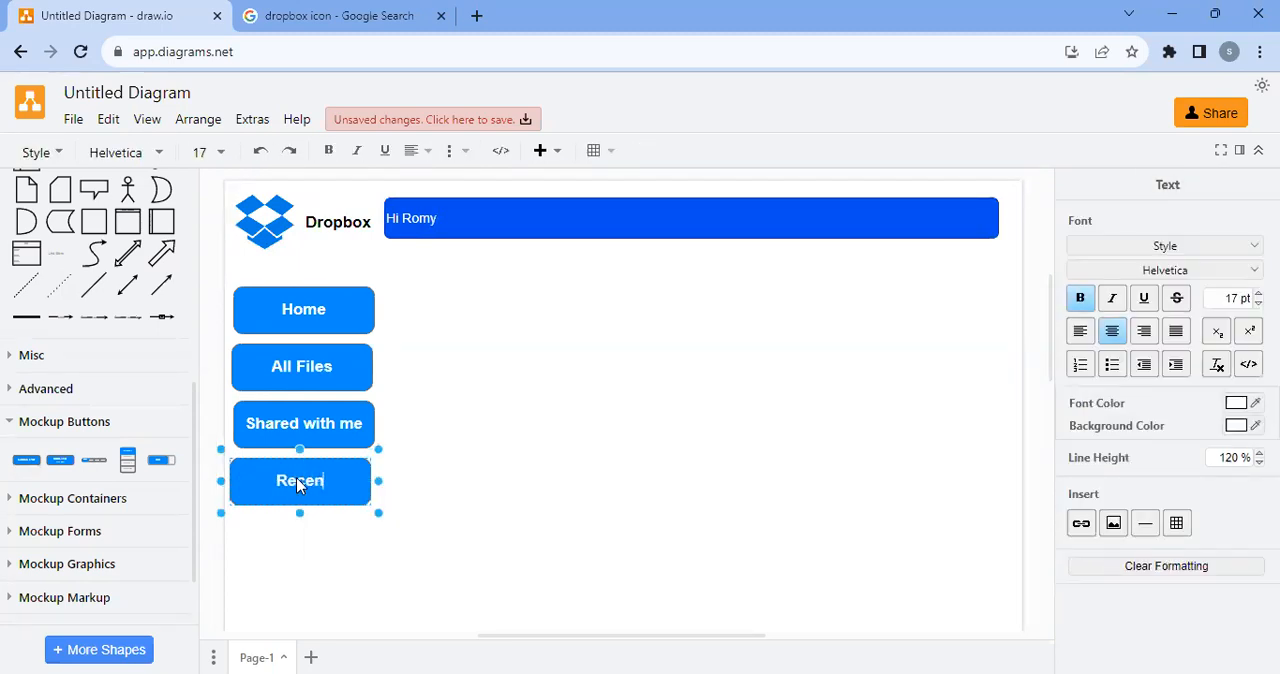
pyautogui.click(547, 452)
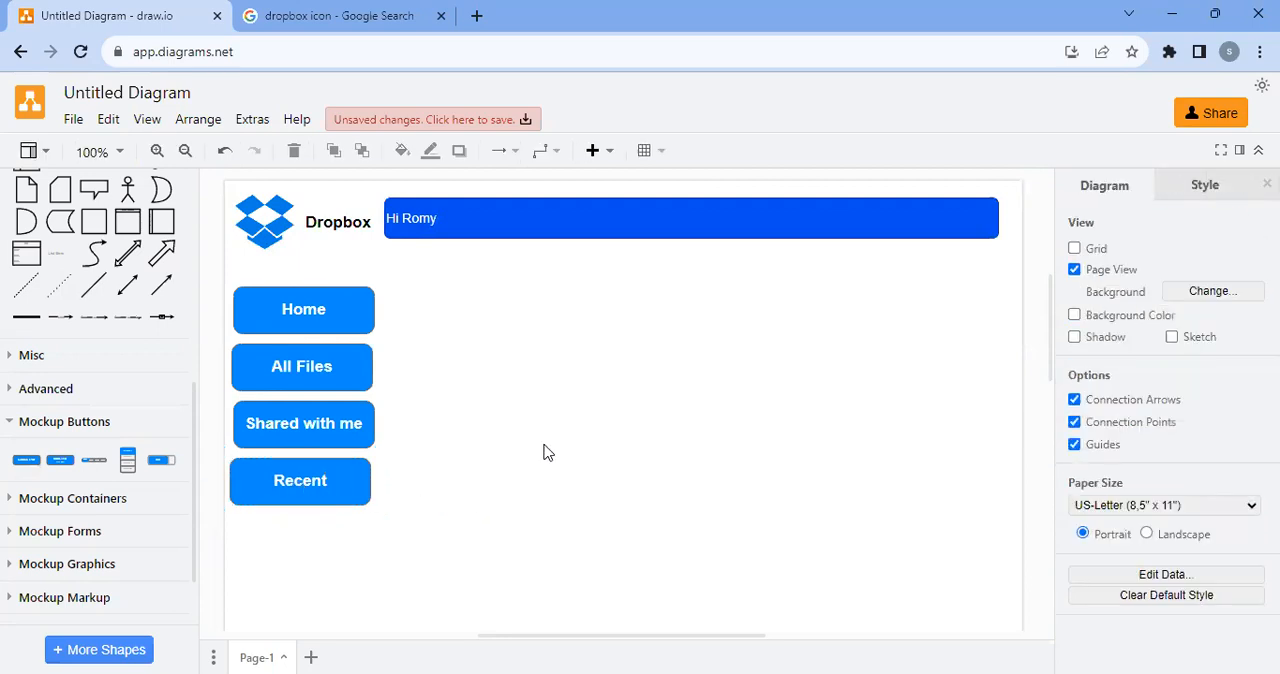
# Duplicate the "Recent" button, place the copy beneath it and label it "Starred"
pyautogui.click(272, 484)
pyautogui.scroll(-2, 403, 411)
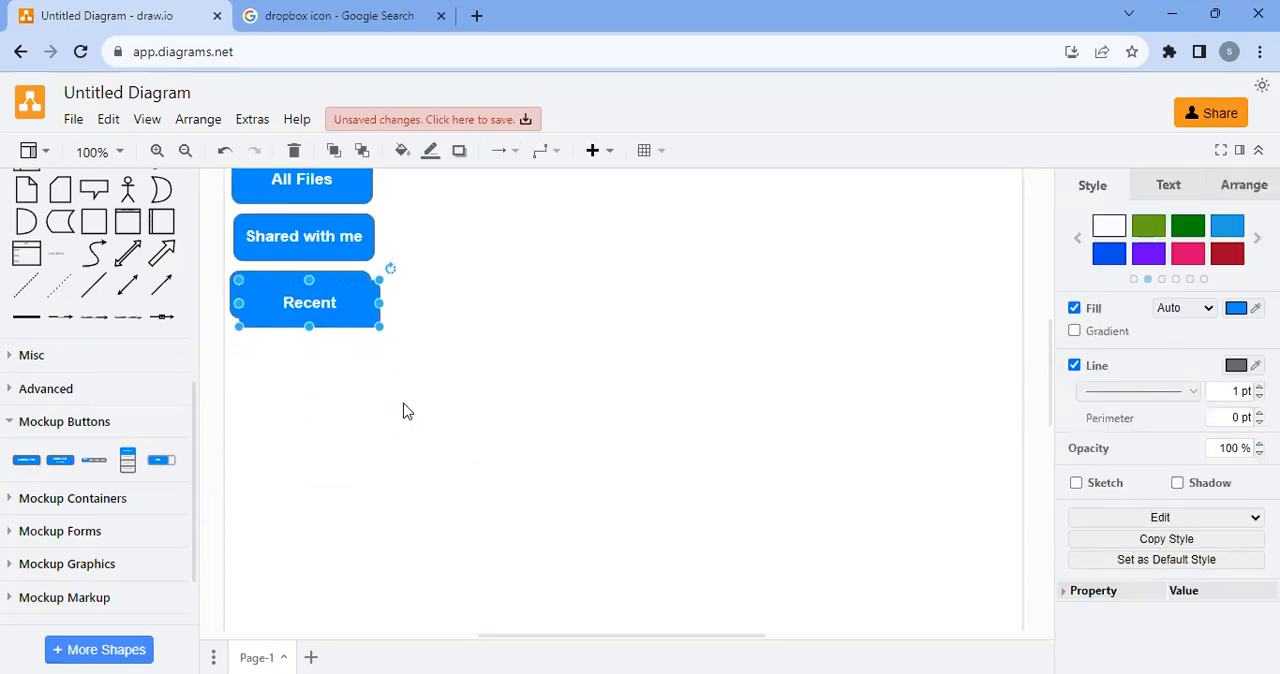
pyautogui.moveTo(329, 300); pyautogui.dragTo(315, 350)
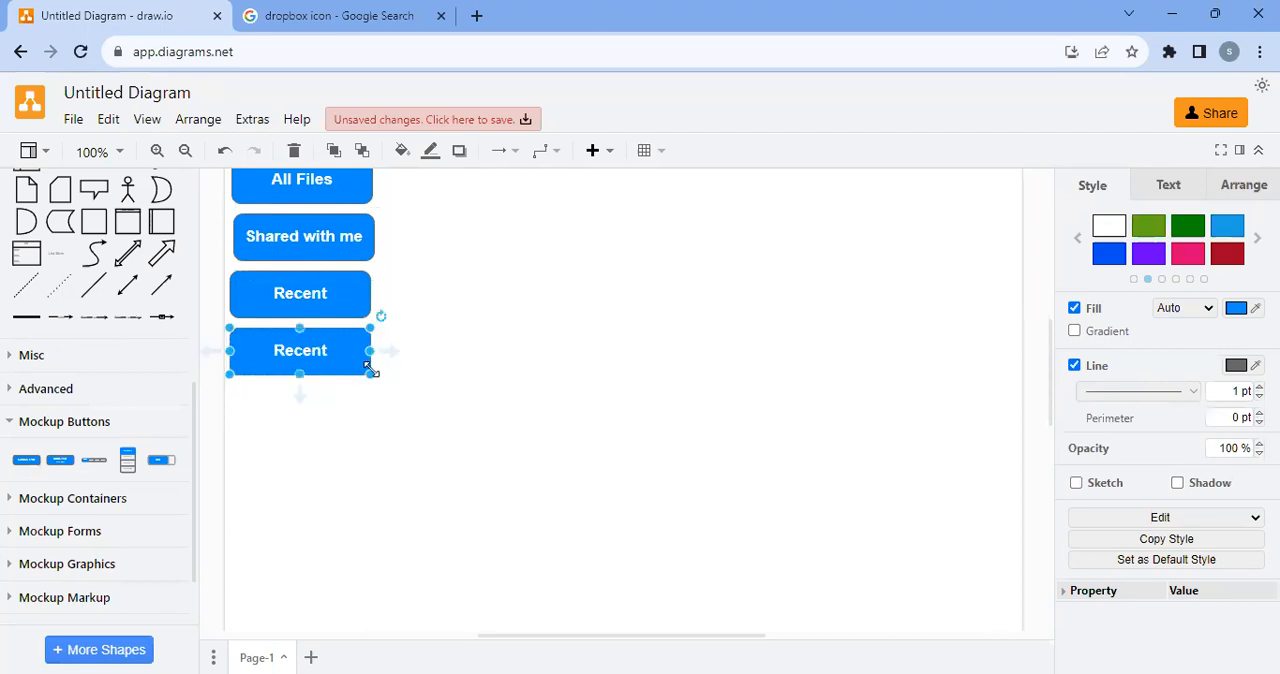
pyautogui.doubleClick(319, 354)
pyautogui.write('Starred')
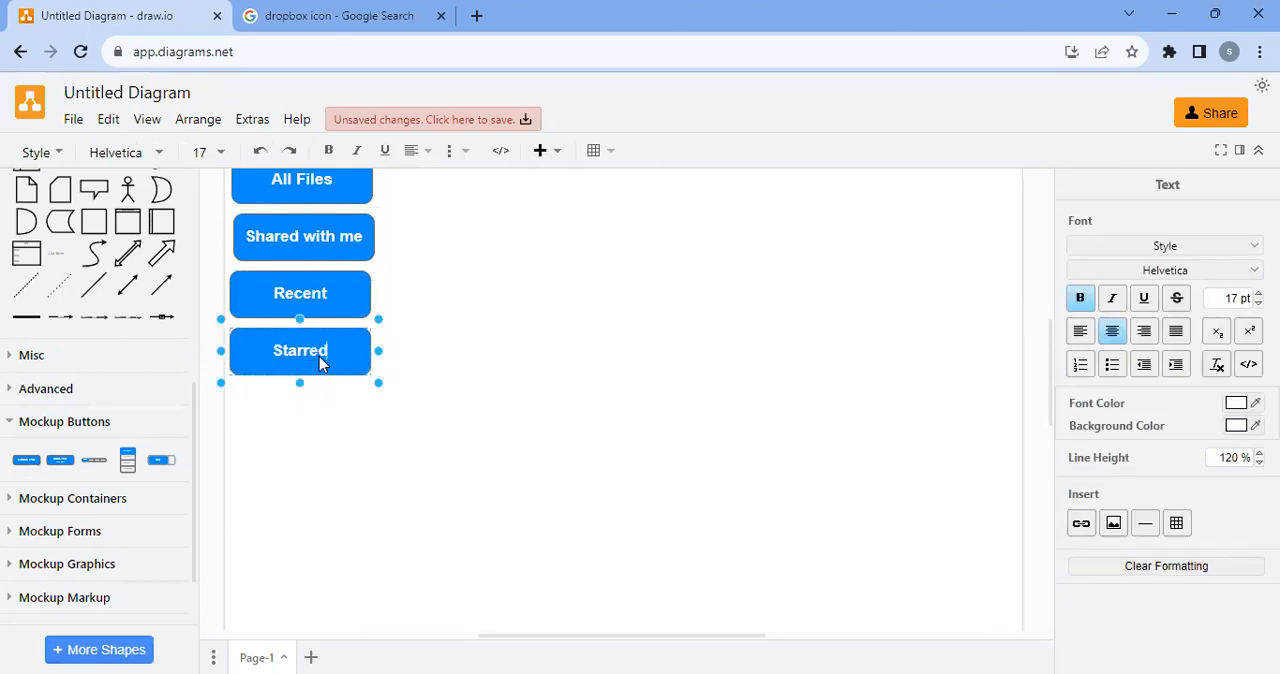
pyautogui.click(451, 371)
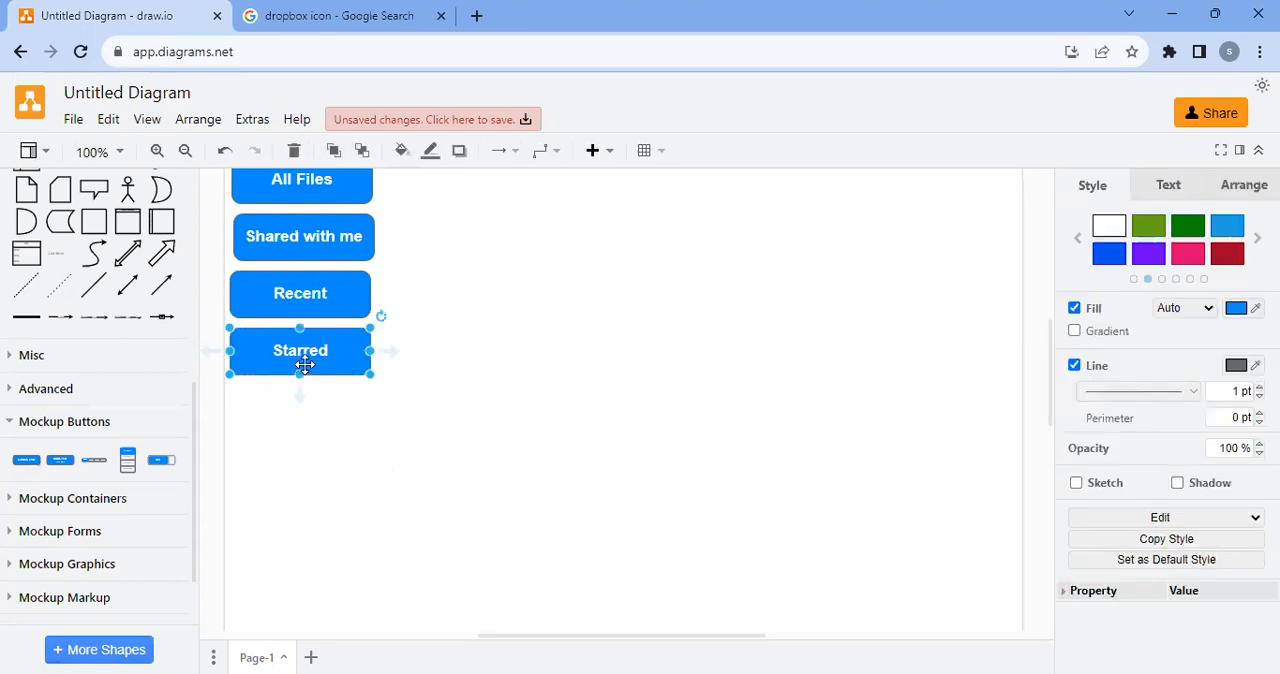
# Duplicate the blue "Starred" button, place the copy beneath it and label it "Delete"
pyautogui.moveTo(304, 365); pyautogui.dragTo(296, 414)
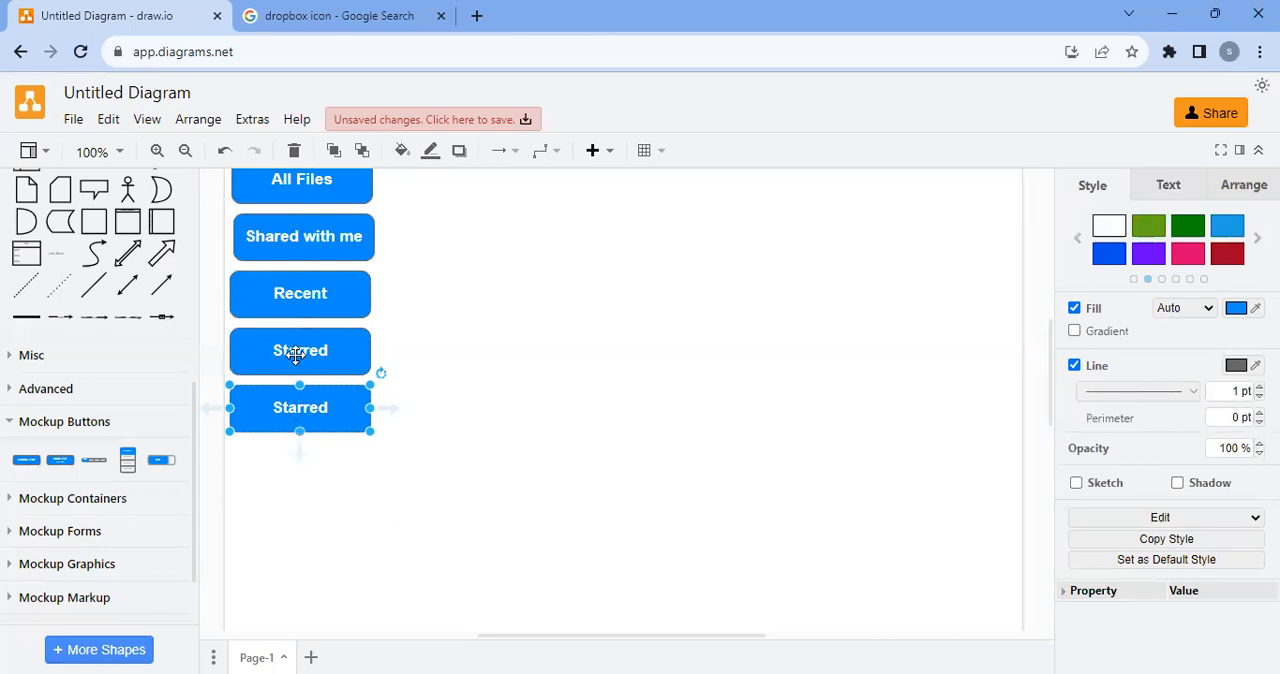
pyautogui.write('Delete')
pyautogui.click(400, 391)
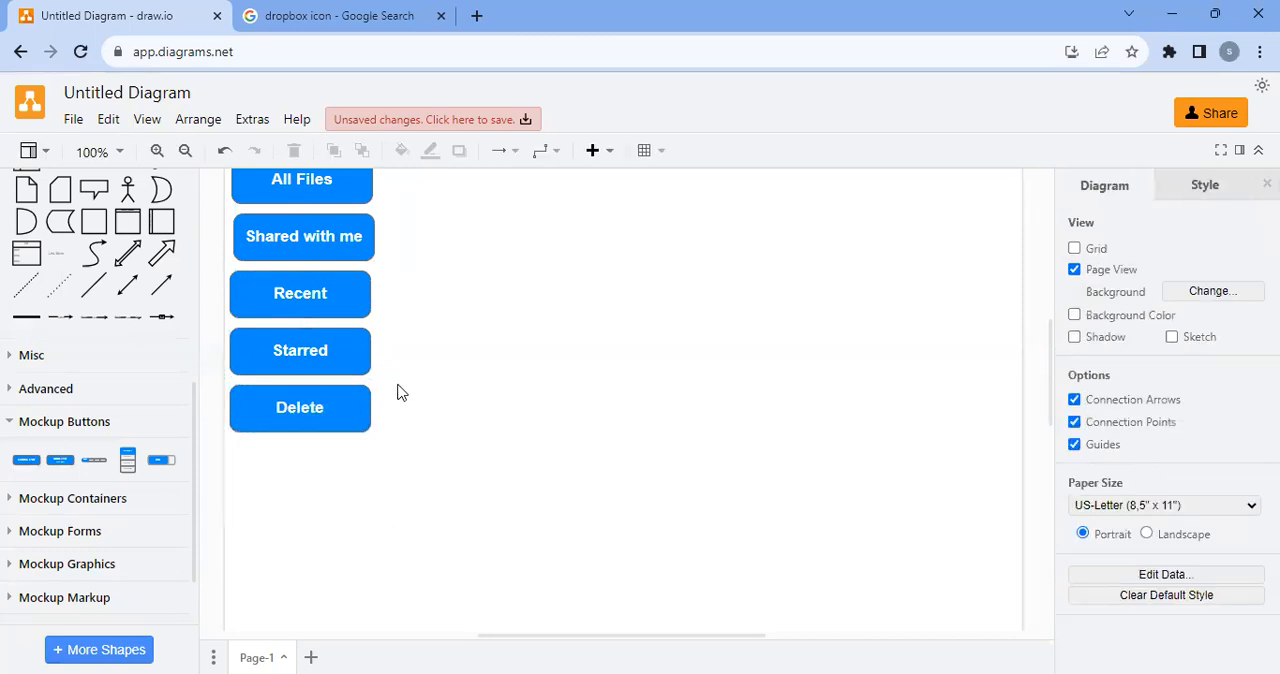
# Try setting the text opacity of the Home button to 0, and undo the change
pyautogui.scroll(4, 309, 366)
pyautogui.click(261, 307)
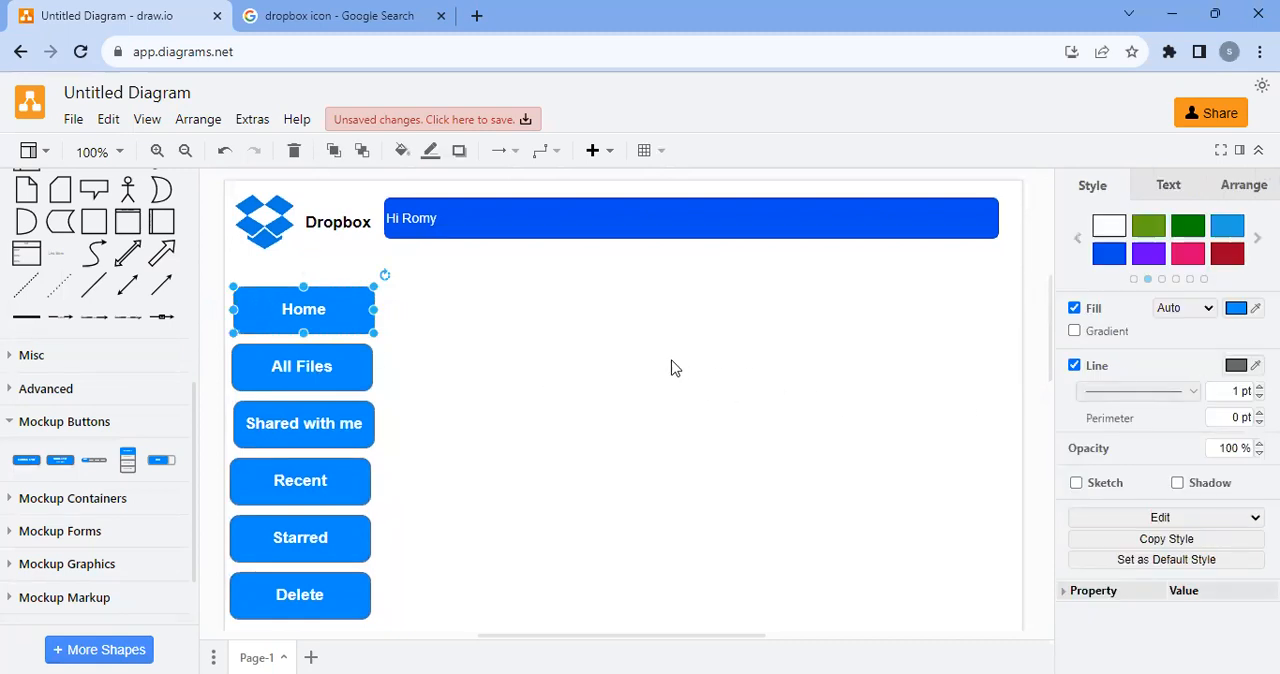
pyautogui.click(1169, 188)
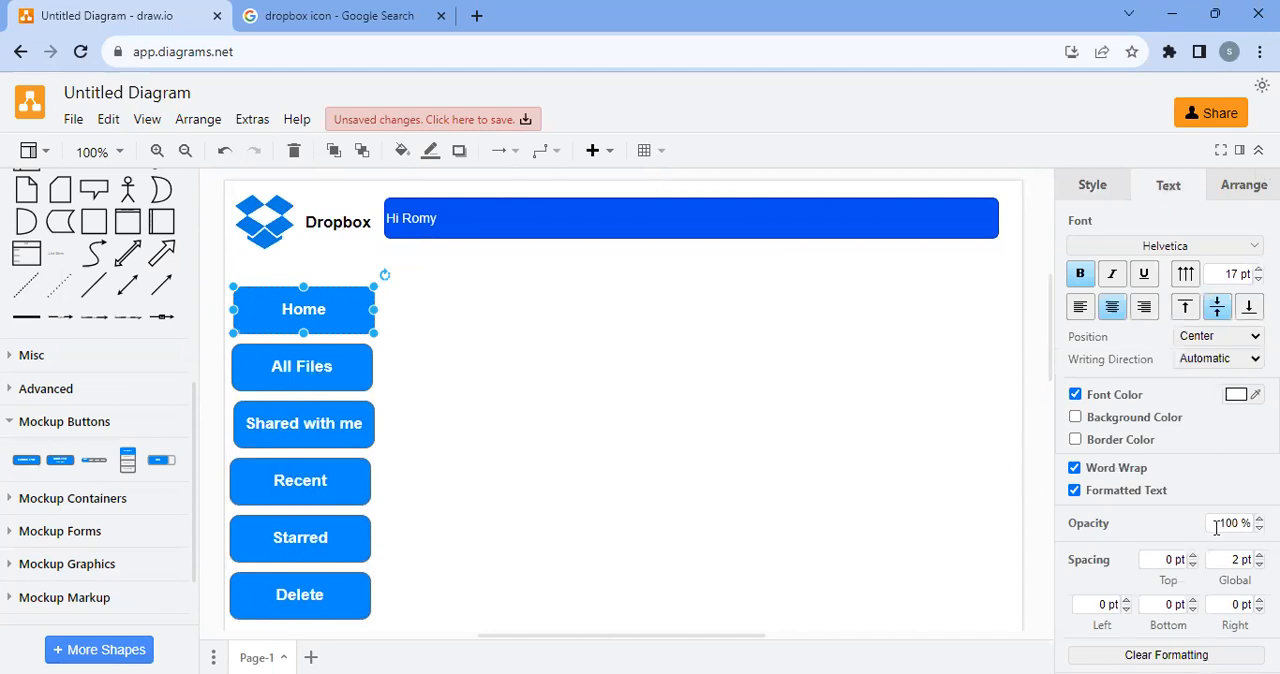
pyautogui.moveTo(1214, 522); pyautogui.dragTo(1236, 524)
pyautogui.write('0')
pyautogui.click(574, 431)
pyautogui.hotkey('ctrl', 'z')
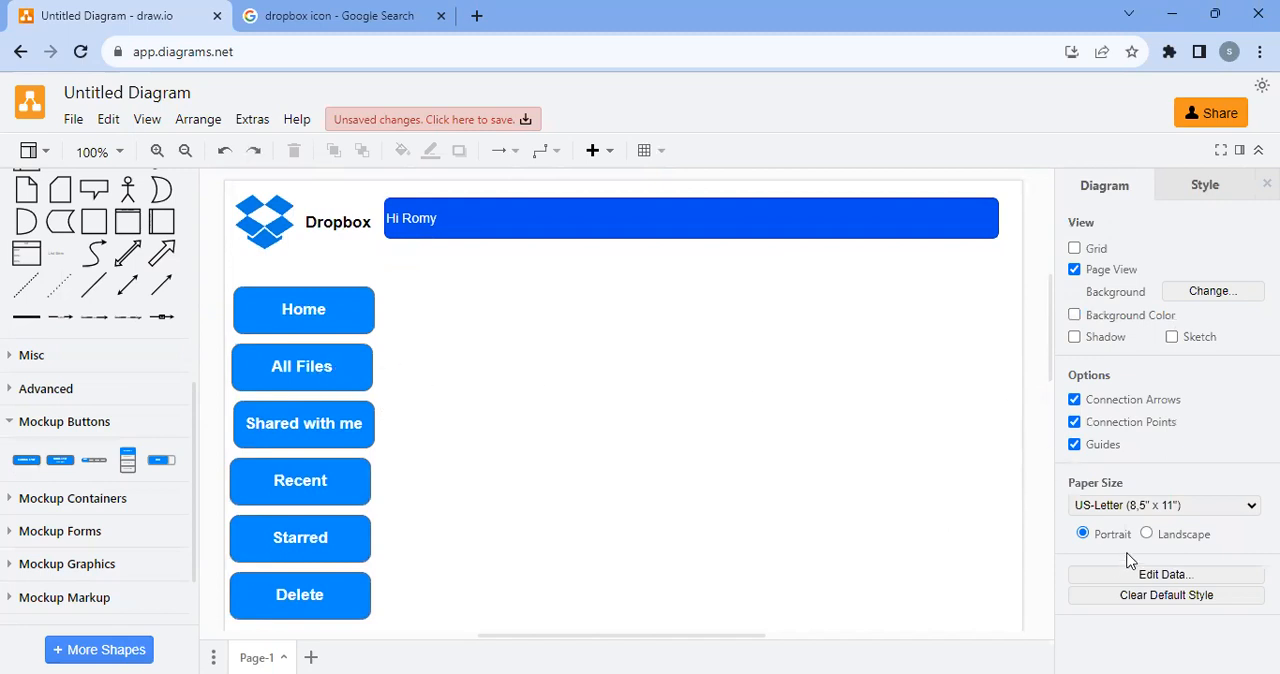
# Change the Home button's colour to the bright red preset style
pyautogui.click(305, 322)
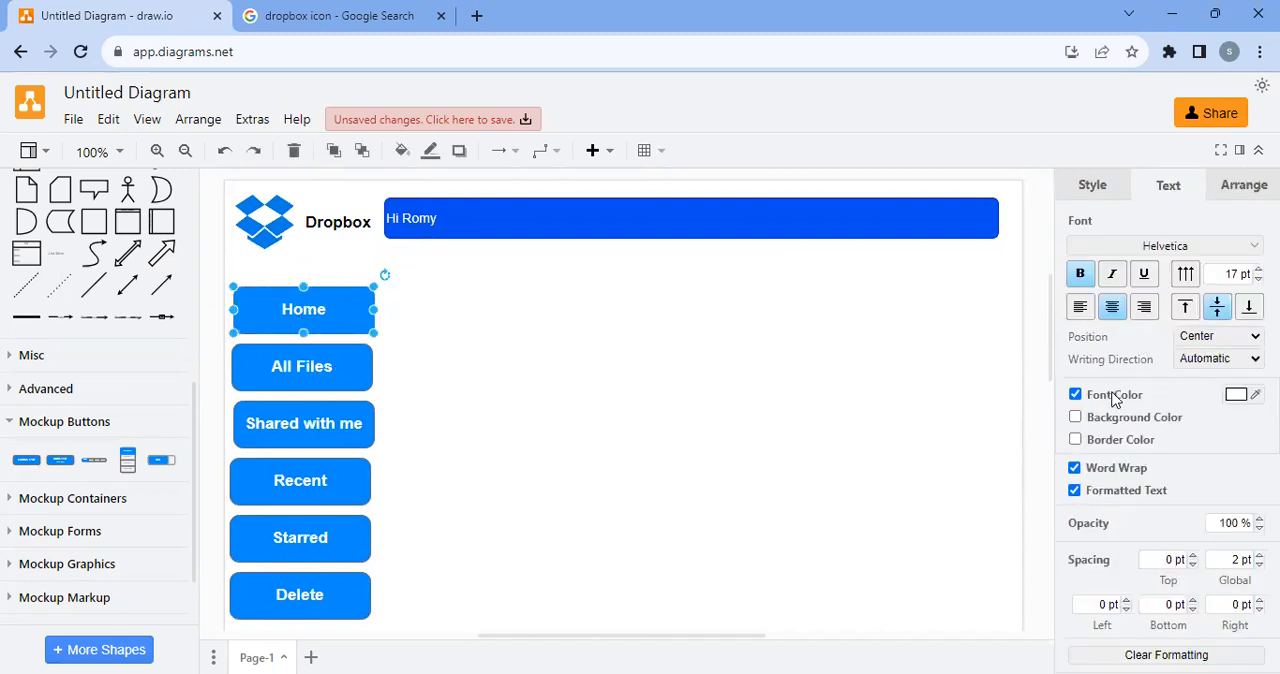
pyautogui.click(1236, 394)
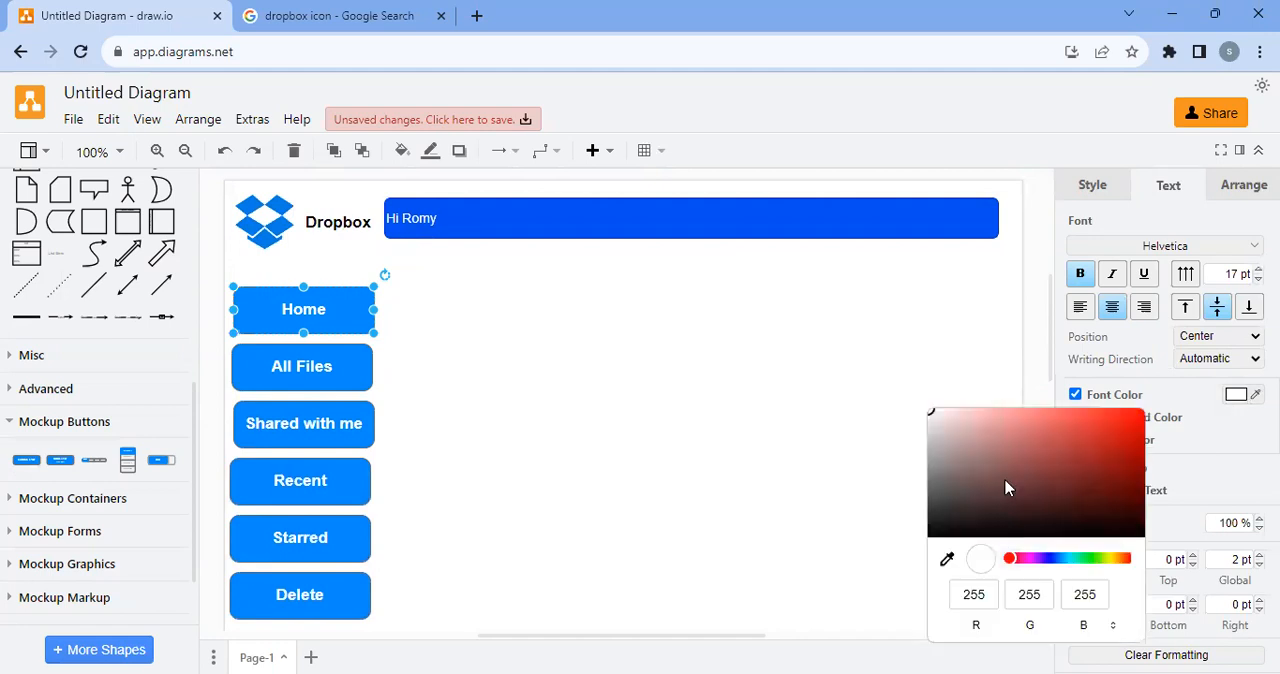
pyautogui.click(1088, 190)
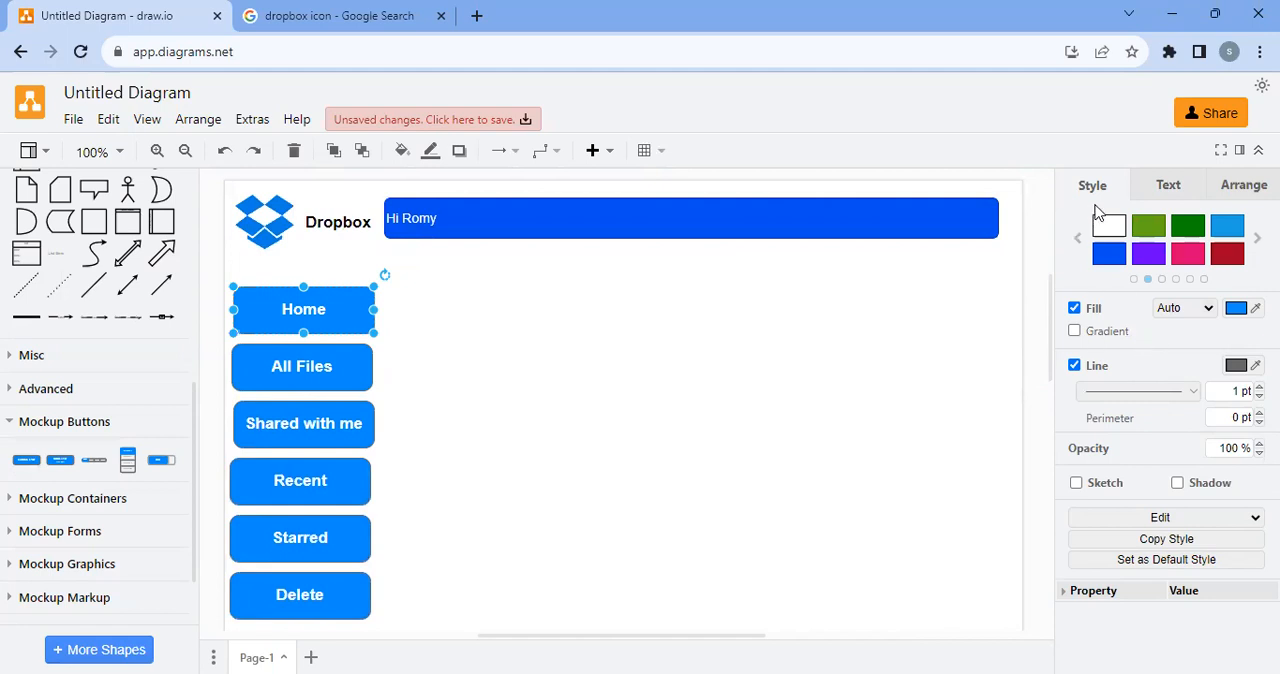
pyautogui.click(1078, 240)
pyautogui.click(1257, 238)
pyautogui.click(1257, 238)
pyautogui.click(1257, 238)
pyautogui.click(1257, 238)
pyautogui.click(1257, 238)
pyautogui.click(1257, 238)
pyautogui.click(1257, 238)
pyautogui.click(1257, 238)
pyautogui.click(1257, 238)
pyautogui.click(1257, 238)
pyautogui.click(1257, 238)
pyautogui.click(1257, 238)
pyautogui.click(1257, 238)
pyautogui.click(1257, 238)
pyautogui.click(1257, 238)
pyautogui.click(1257, 238)
pyautogui.click(1257, 238)
pyautogui.click(1257, 238)
pyautogui.click(1257, 238)
pyautogui.click(1257, 238)
pyautogui.click(1257, 238)
pyautogui.click(1257, 238)
pyautogui.click(1257, 238)
pyautogui.click(1257, 238)
pyautogui.click(1257, 238)
pyautogui.click(1257, 238)
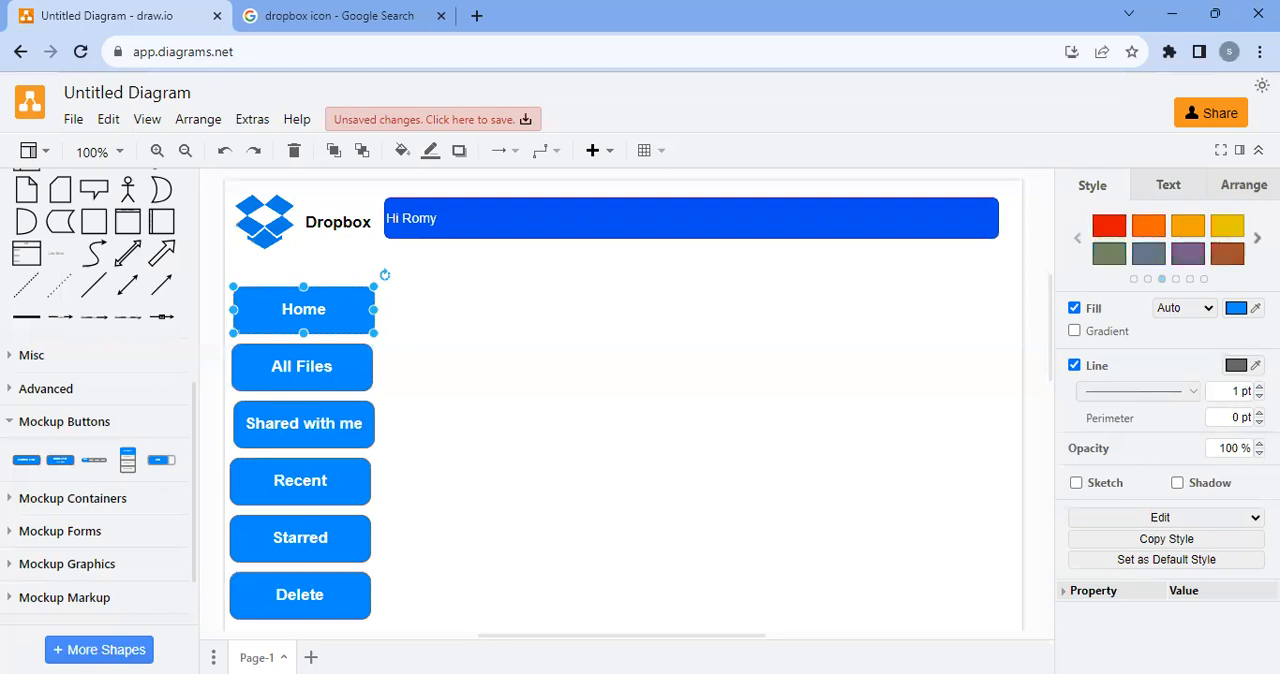
pyautogui.click(1107, 235)
pyautogui.click(433, 360)
# Try setting the red Home button's overall opacity to 0, and undo the change
pyautogui.click(251, 320)
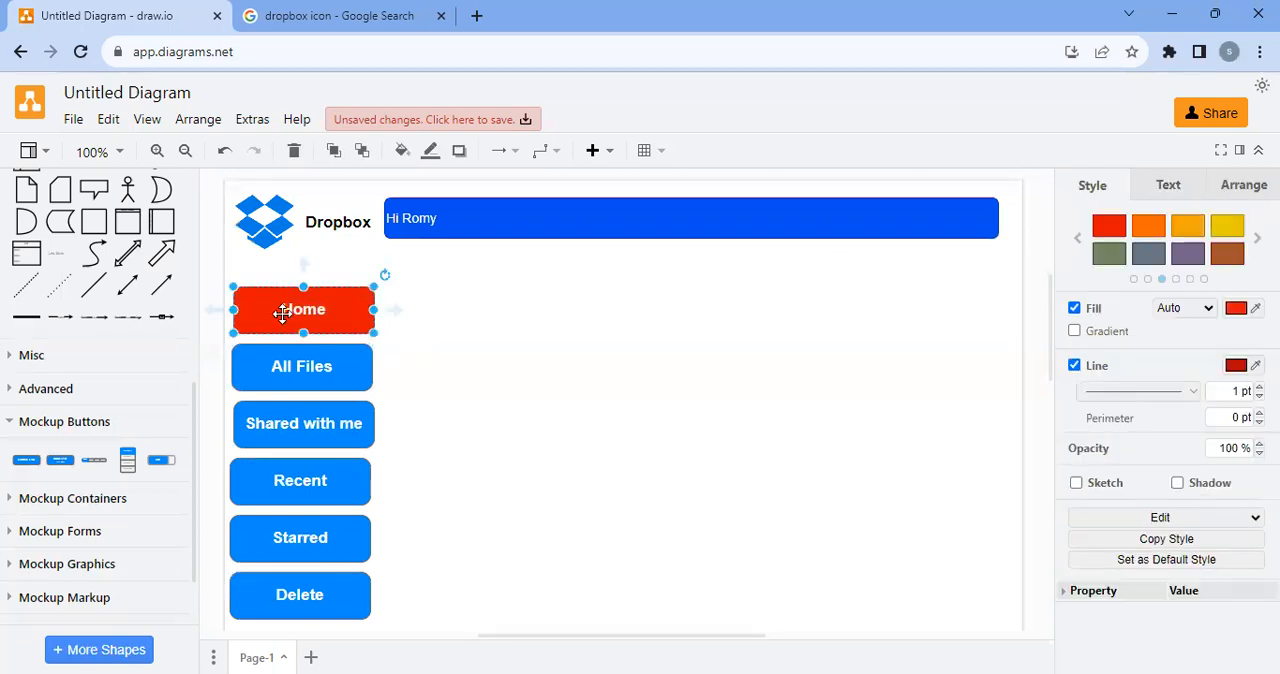
pyautogui.click(1230, 448)
pyautogui.write('0')
pyautogui.click(737, 457)
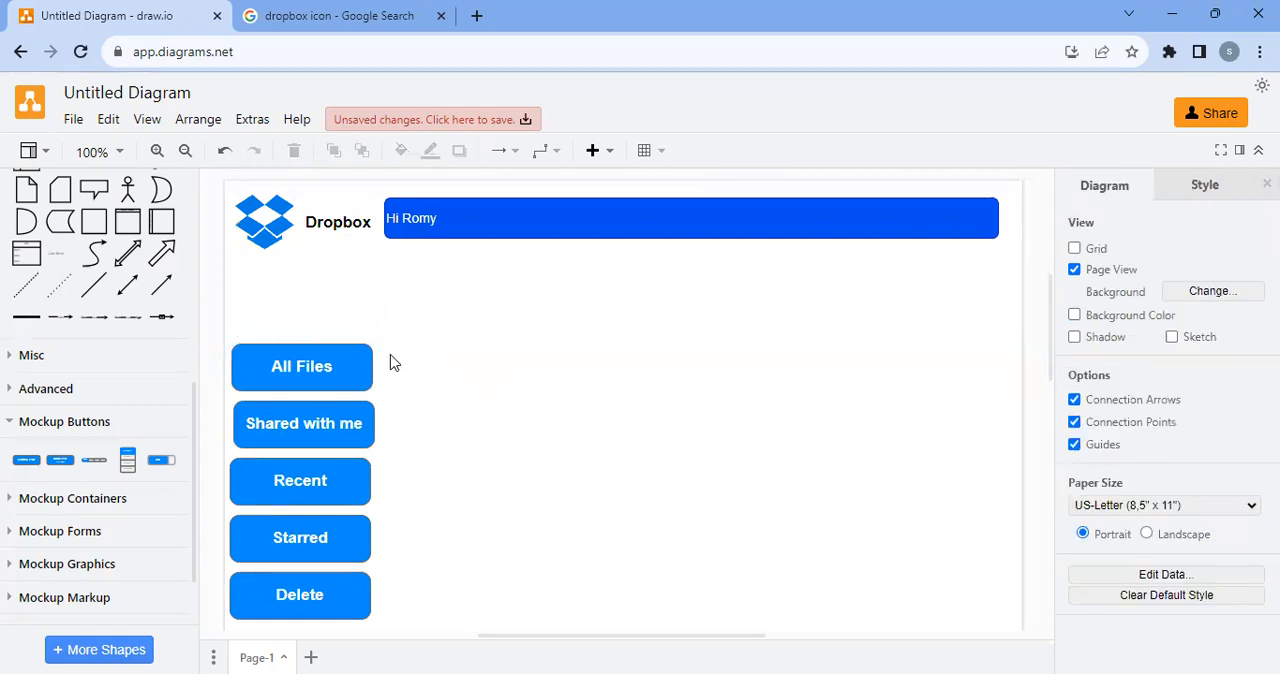
pyautogui.hotkey('ctrl', 'z')
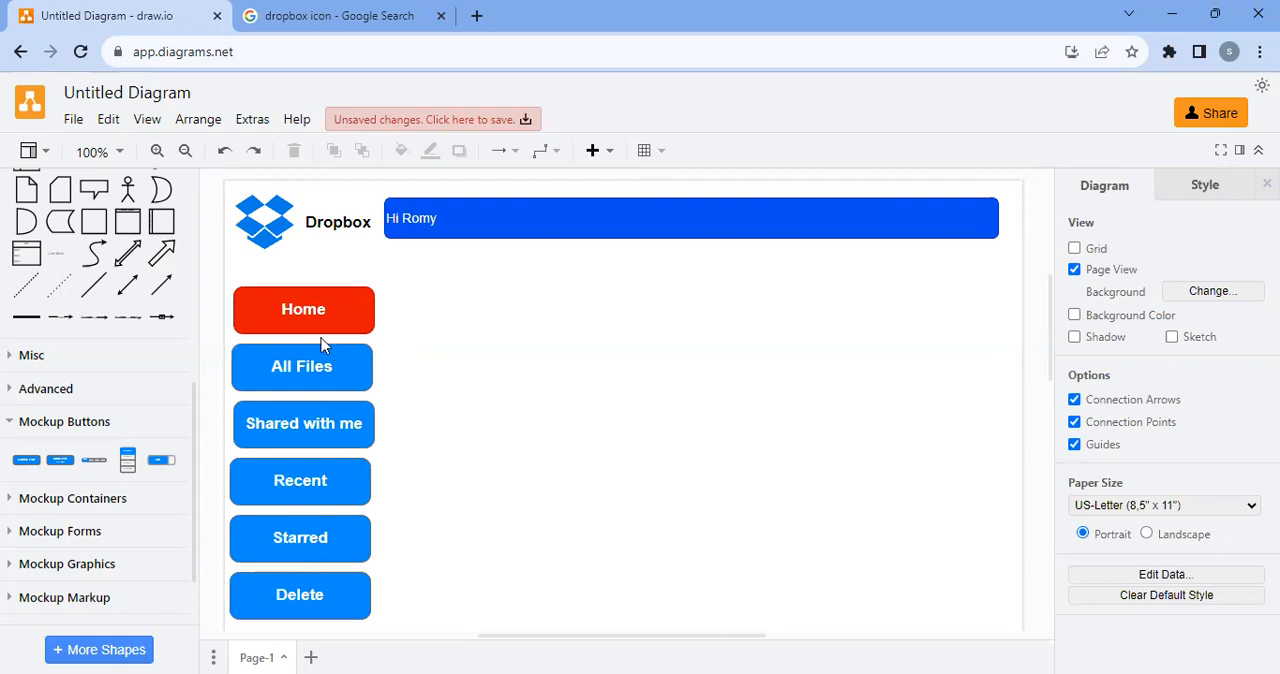
# Try applying a transparent background colour to the Home button's label text
pyautogui.doubleClick(332, 309)
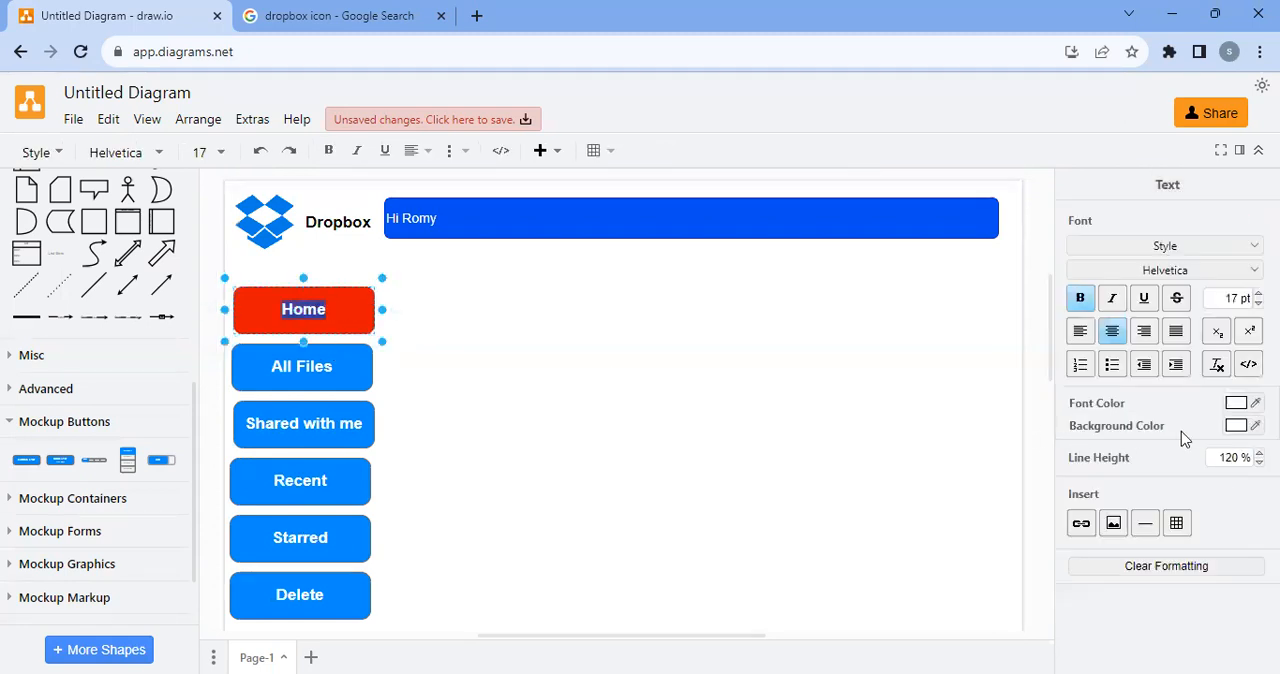
pyautogui.click(1237, 426)
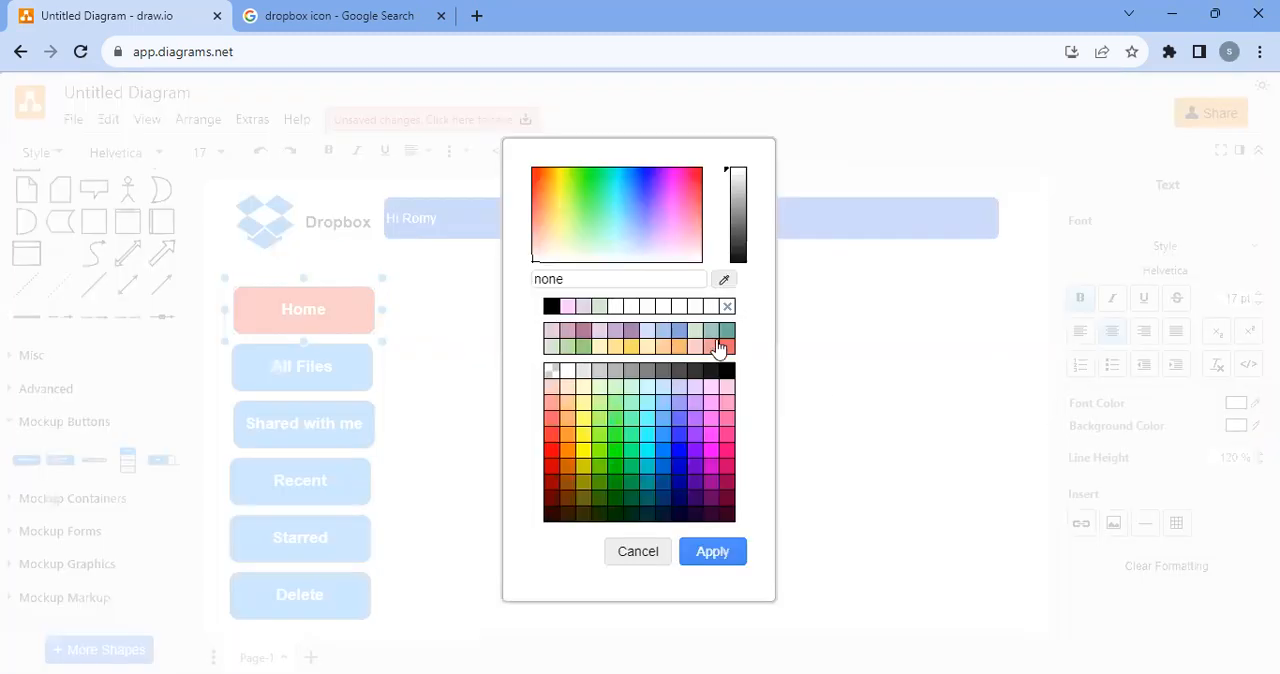
pyautogui.click(567, 371)
pyautogui.click(551, 371)
pyautogui.click(728, 558)
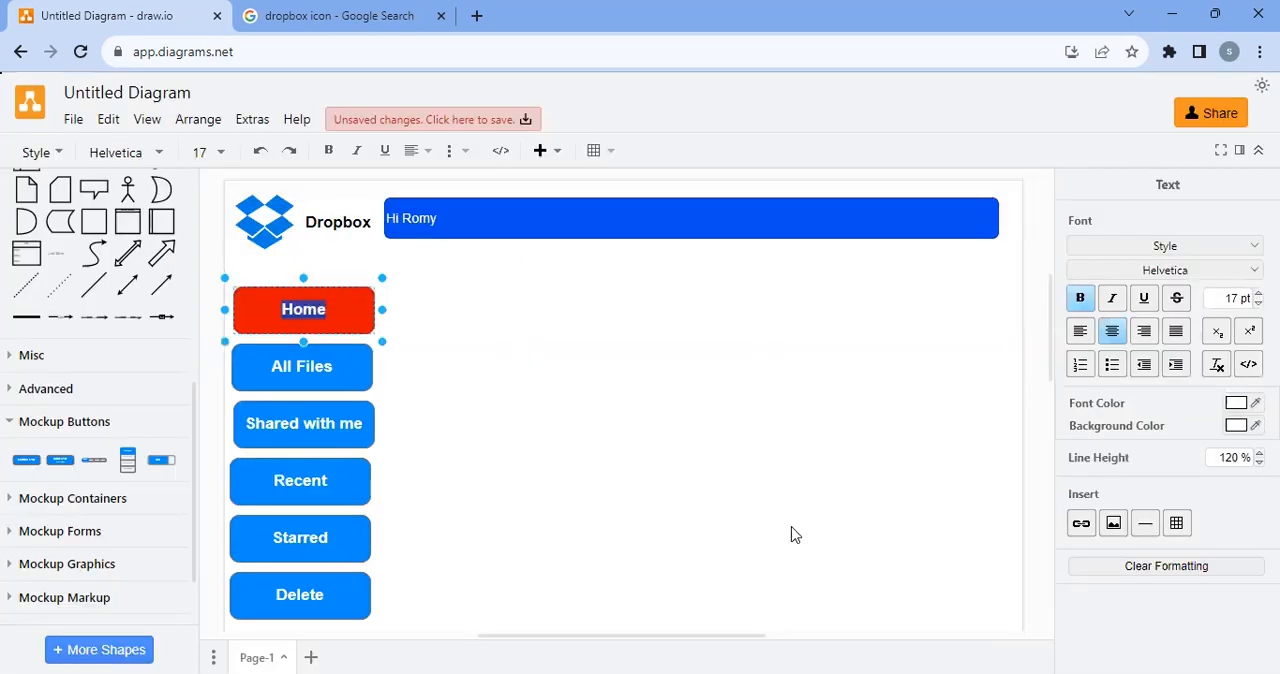
pyautogui.click(792, 531)
pyautogui.click(293, 324)
pyautogui.click(302, 348)
pyautogui.click(308, 322)
pyautogui.click(319, 396)
pyautogui.click(322, 461)
# Add a horizontal divider line beneath the Delete button and extend it from the page's edge across the menu's width
pyautogui.scroll(-2, 532, 443)
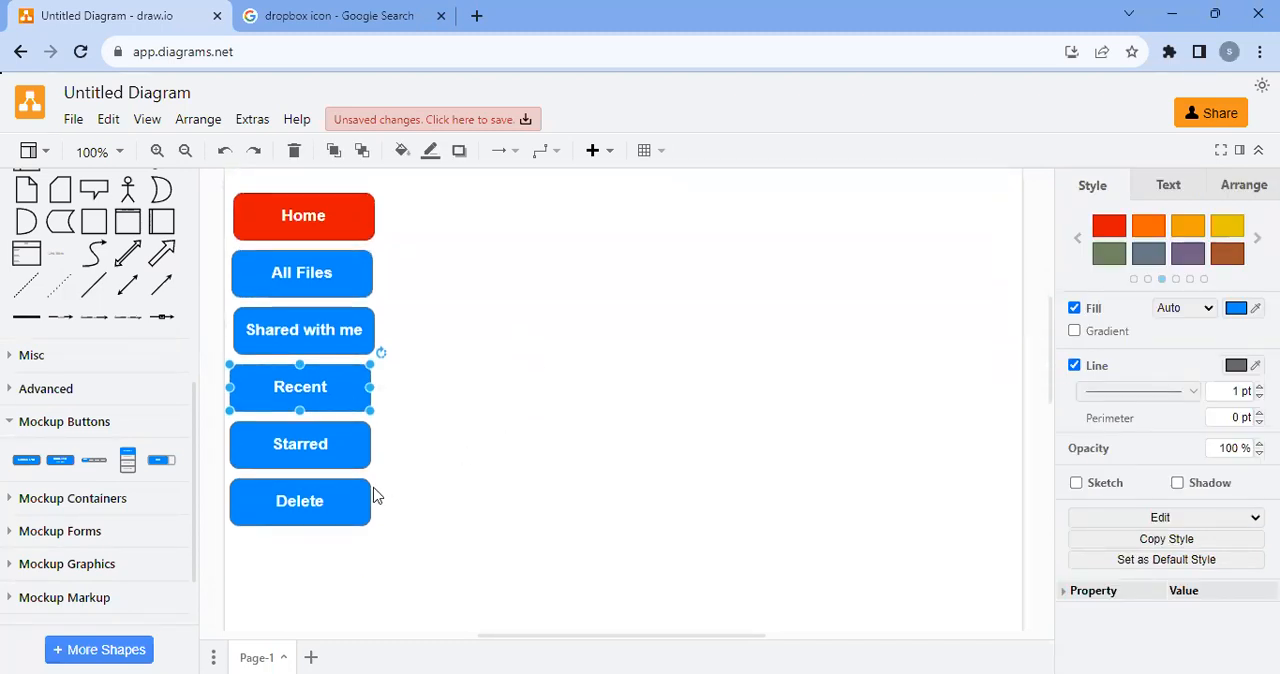
pyautogui.moveTo(94, 285); pyautogui.dragTo(285, 545)
pyautogui.hotkey('ctrl', 'z')
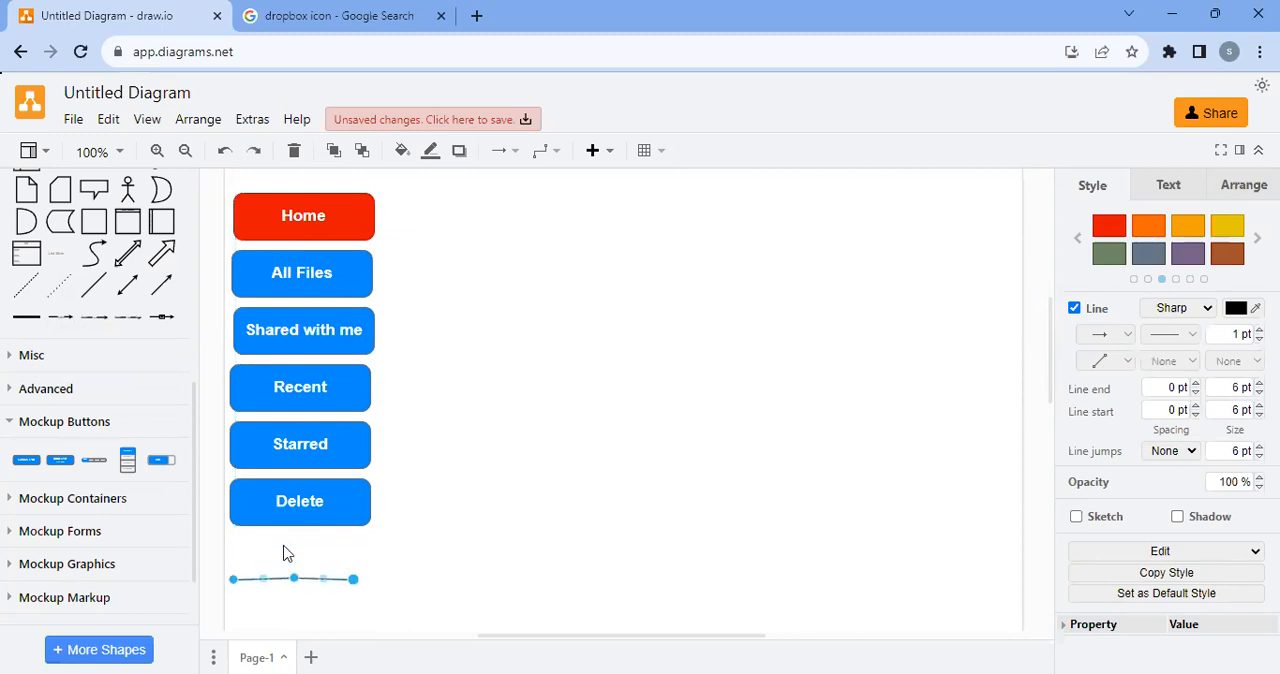
pyautogui.moveTo(273, 579); pyautogui.dragTo(375, 551)
pyautogui.click(426, 551)
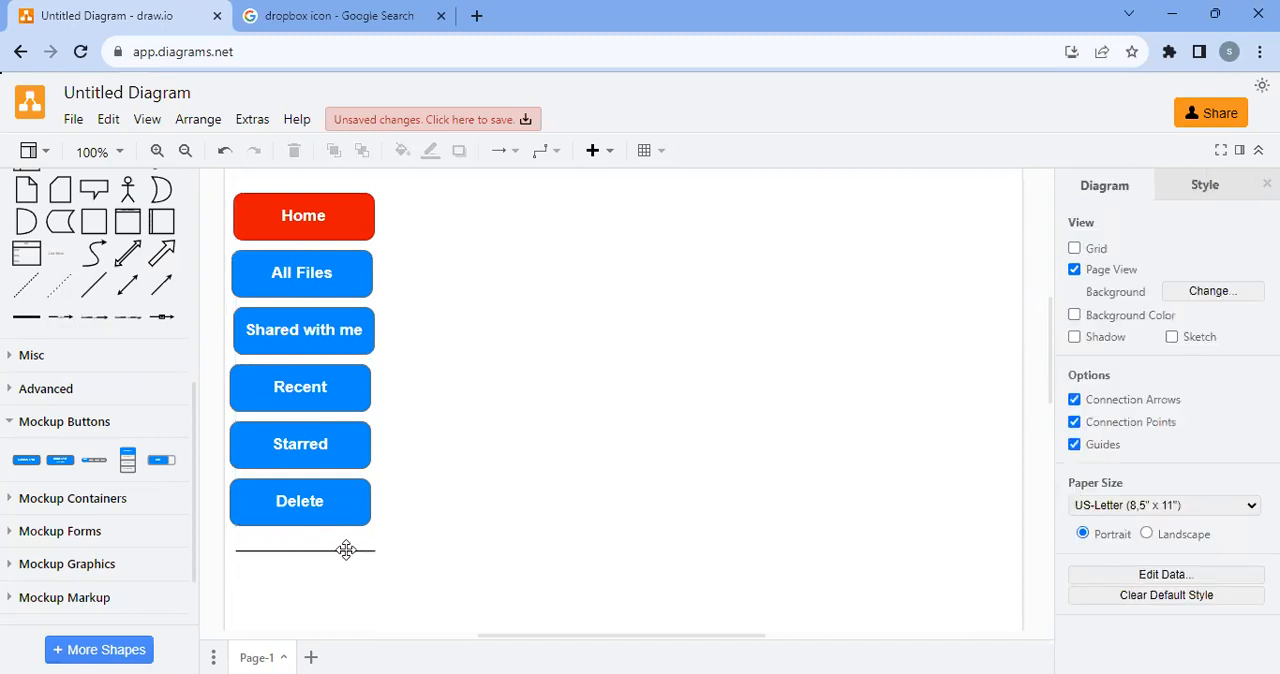
pyautogui.click(289, 549)
pyautogui.moveTo(235, 551); pyautogui.dragTo(226, 551)
pyautogui.click(420, 530)
# Search the shape library for "search"
pyautogui.scroll(2, 423, 525)
pyautogui.scroll(-2, 423, 525)
pyautogui.scroll(5, 71, 371)
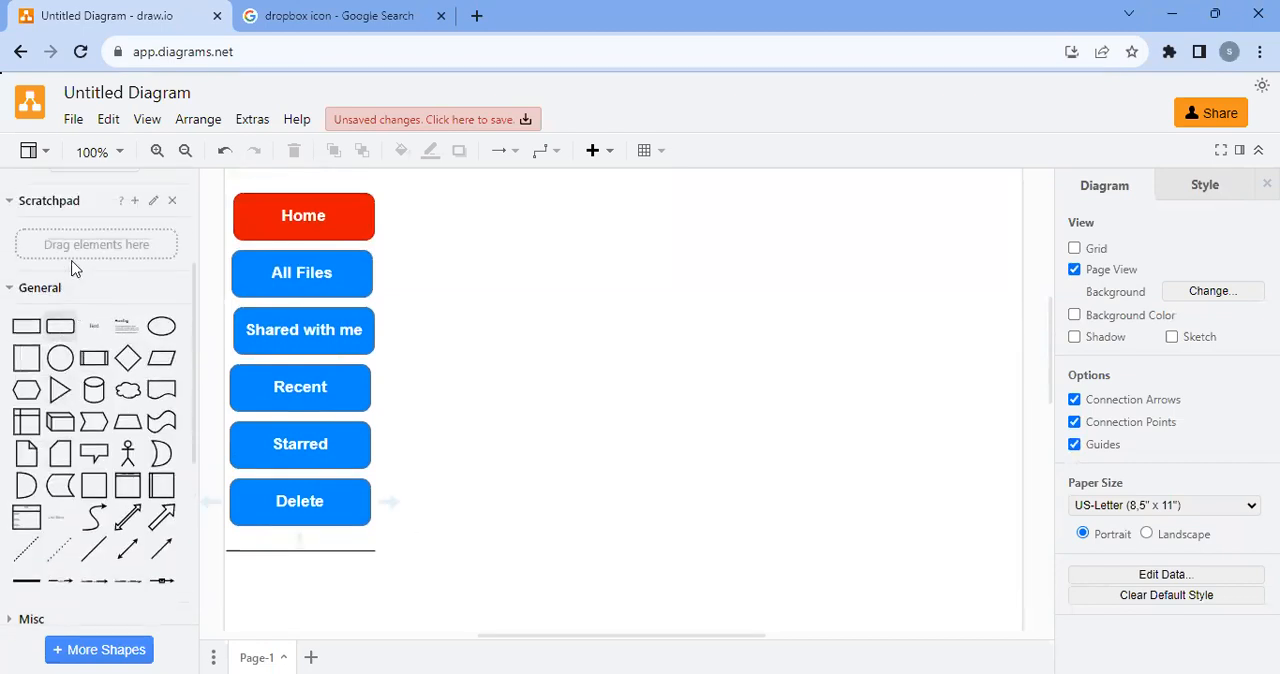
pyautogui.scroll(2, 75, 285)
pyautogui.scroll(2, 80, 300)
pyautogui.moveTo(67, 196); pyautogui.dragTo(3, 203)
pyautogui.write('searc')
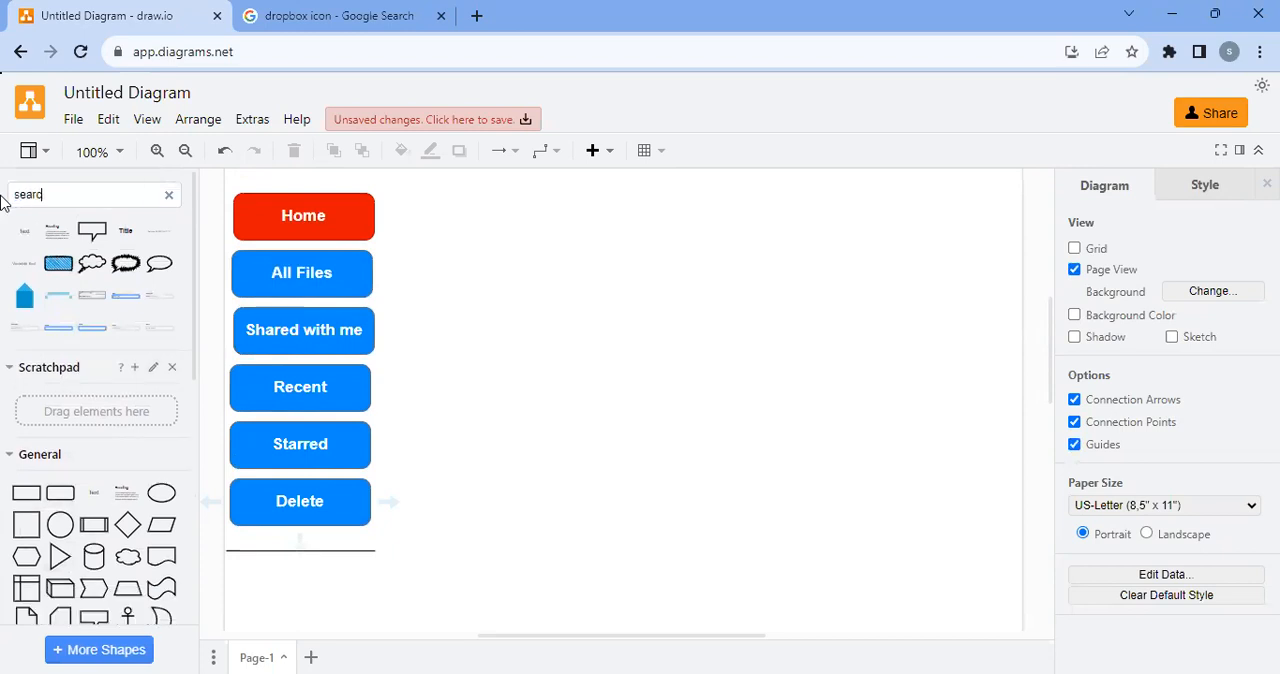
pyautogui.write('h')
pyautogui.press('Return')
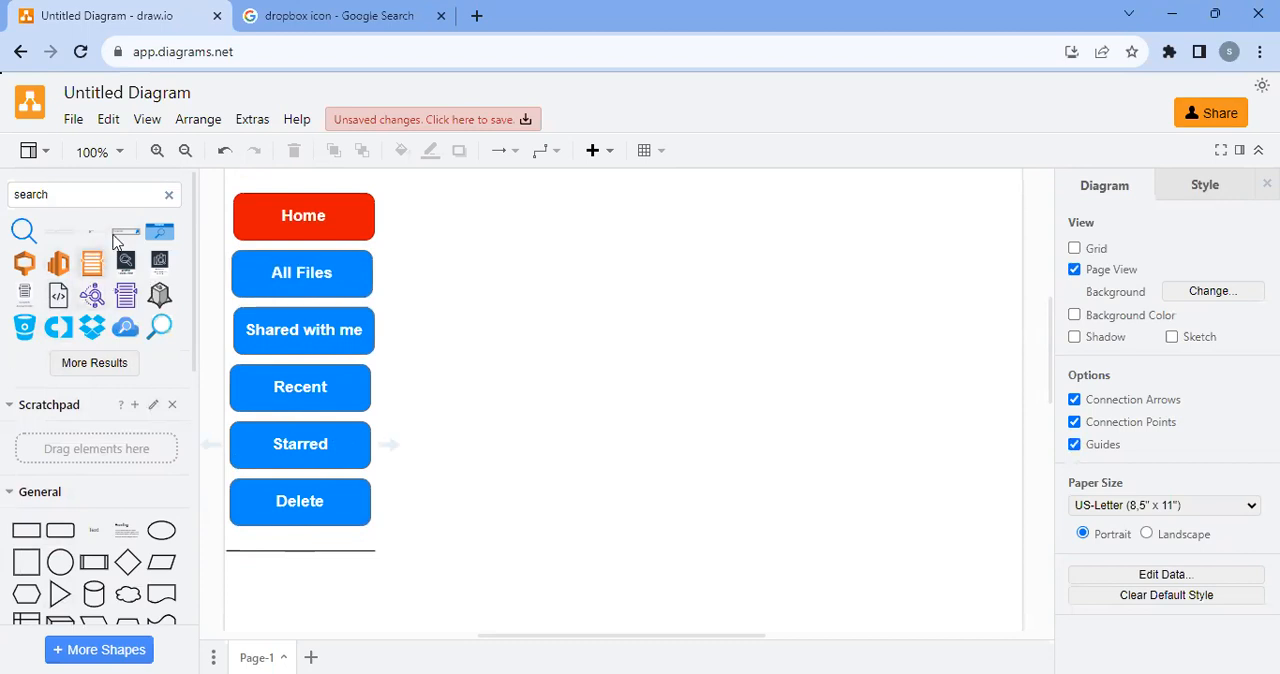
# Insert the Search Box mockup shape with a magnifier icon beneath the greeting bar and stretch it to about the bar's width
pyautogui.moveTo(122, 232); pyautogui.dragTo(420, 232)
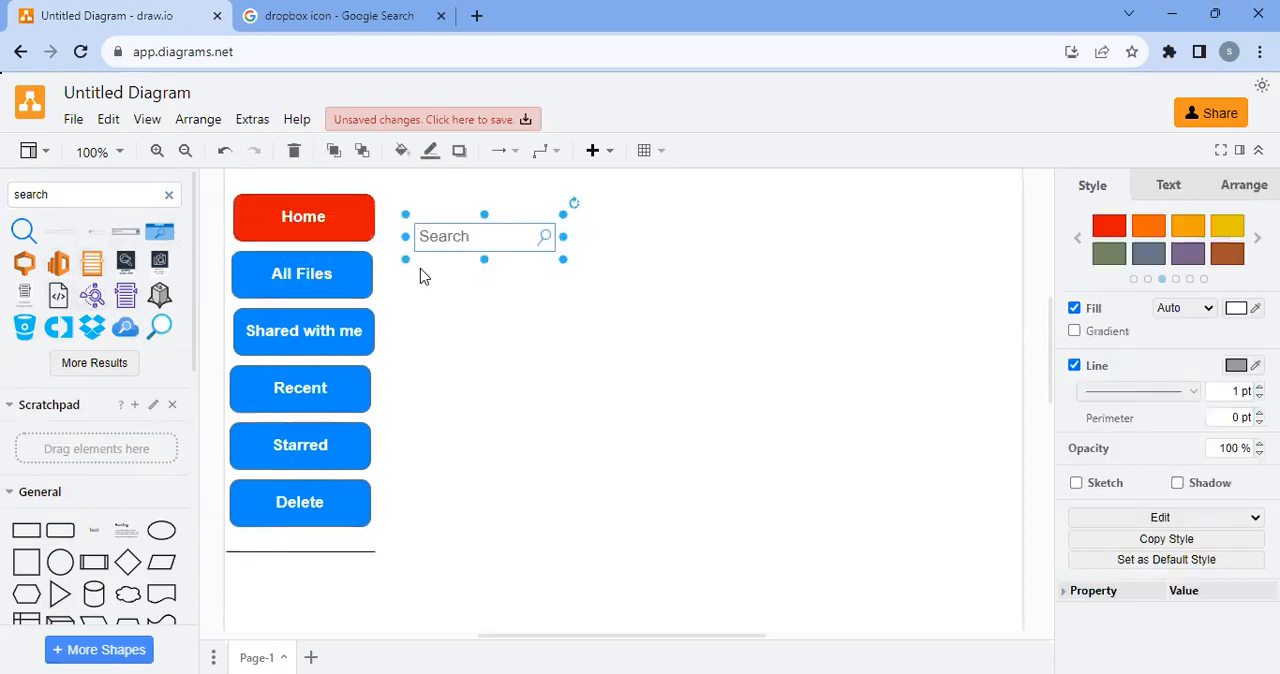
pyautogui.scroll(3, 423, 277)
pyautogui.moveTo(483, 437); pyautogui.dragTo(452, 388)
pyautogui.moveTo(537, 366); pyautogui.dragTo(995, 386)
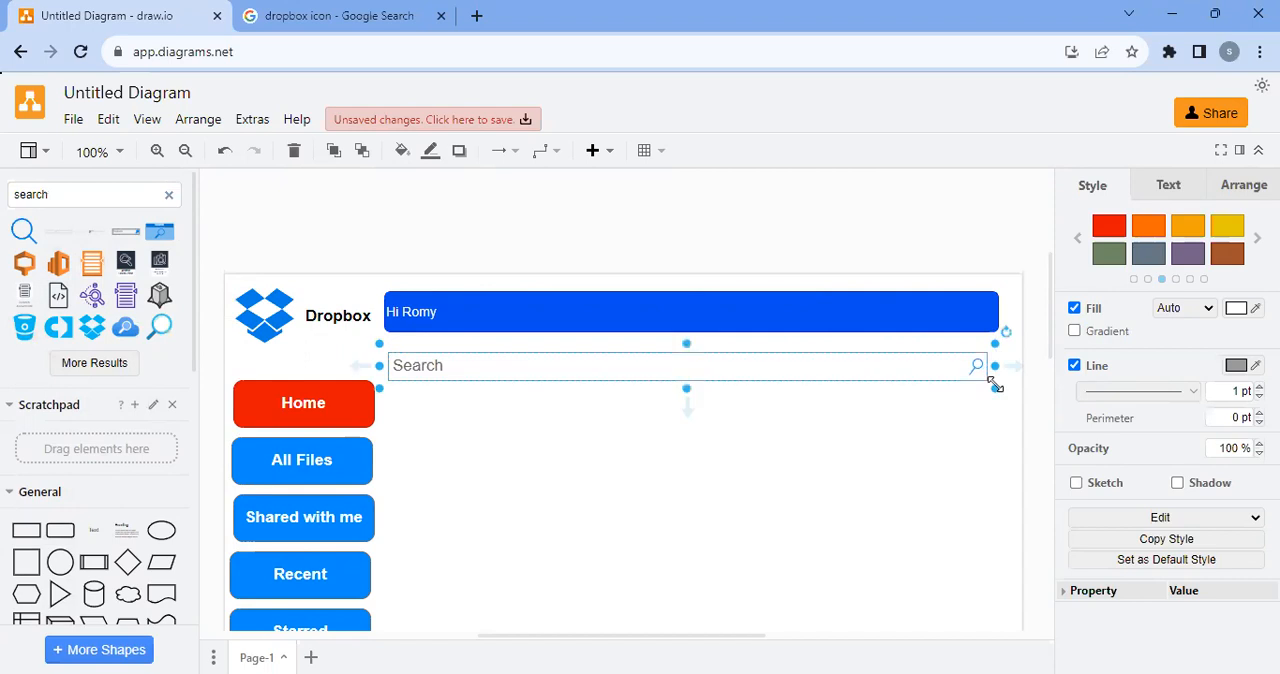
pyautogui.moveTo(33, 316)
pyautogui.click(690, 400)
pyautogui.click(687, 364)
# Switch to the Google Images results and search for "scenic images"
pyautogui.click(355, 14)
pyautogui.moveTo(263, 123); pyautogui.dragTo(150, 118)
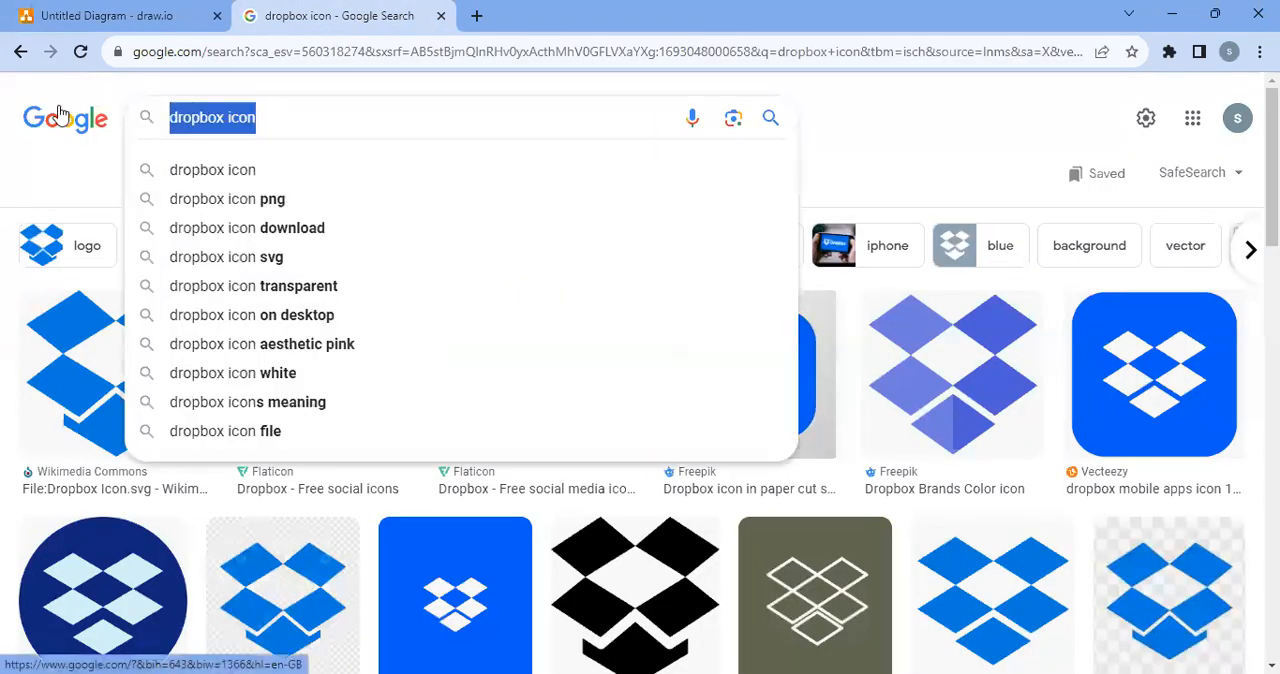
pyautogui.write('ima')
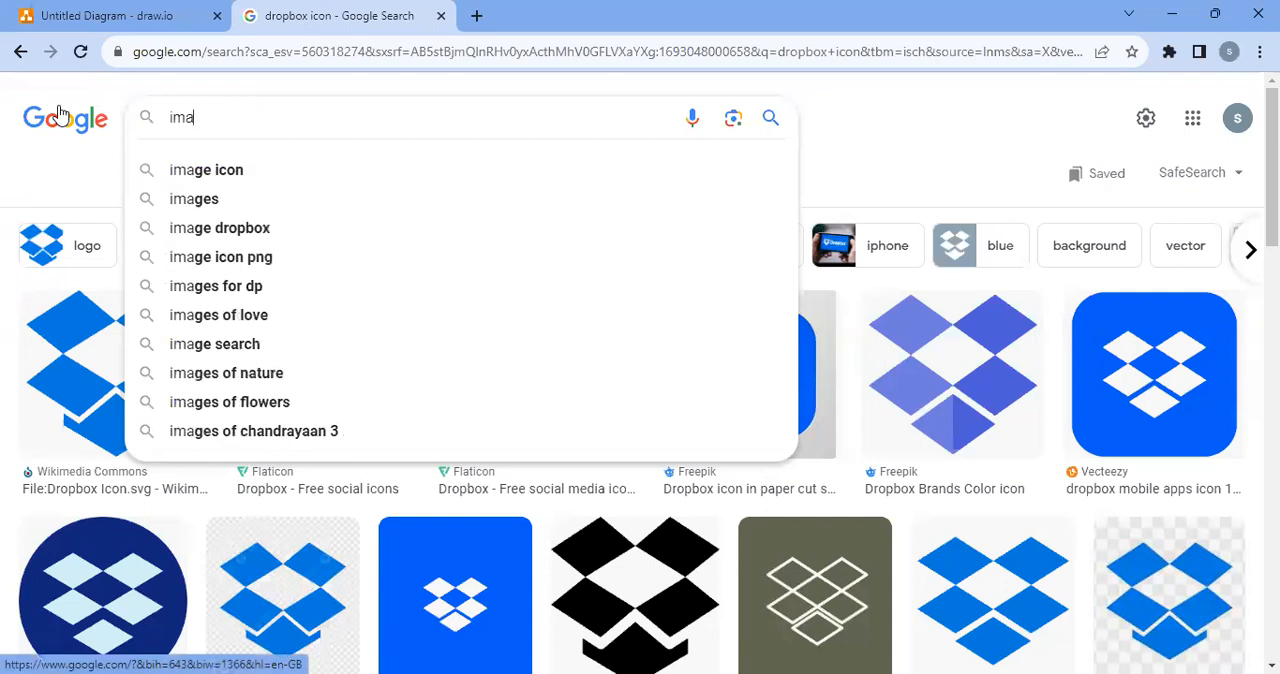
pyautogui.press('BackSpace')
pyautogui.press('BackSpace')
pyautogui.press('BackSpace')
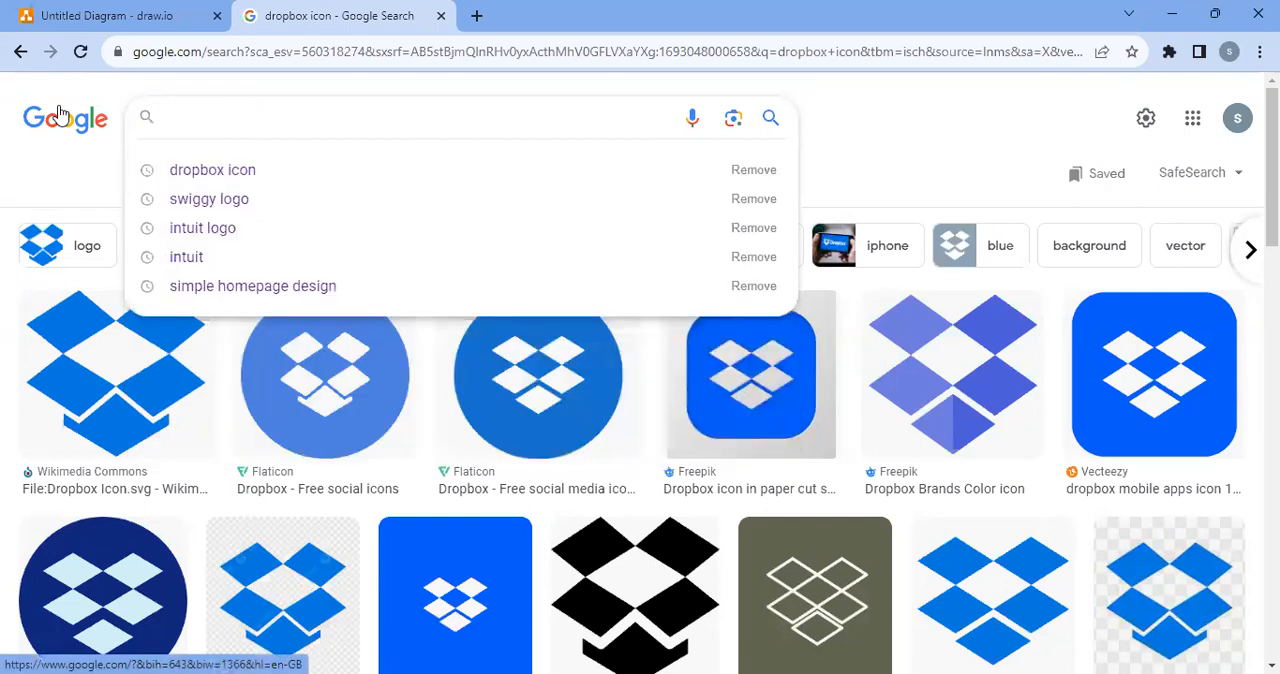
pyautogui.write('scenic')
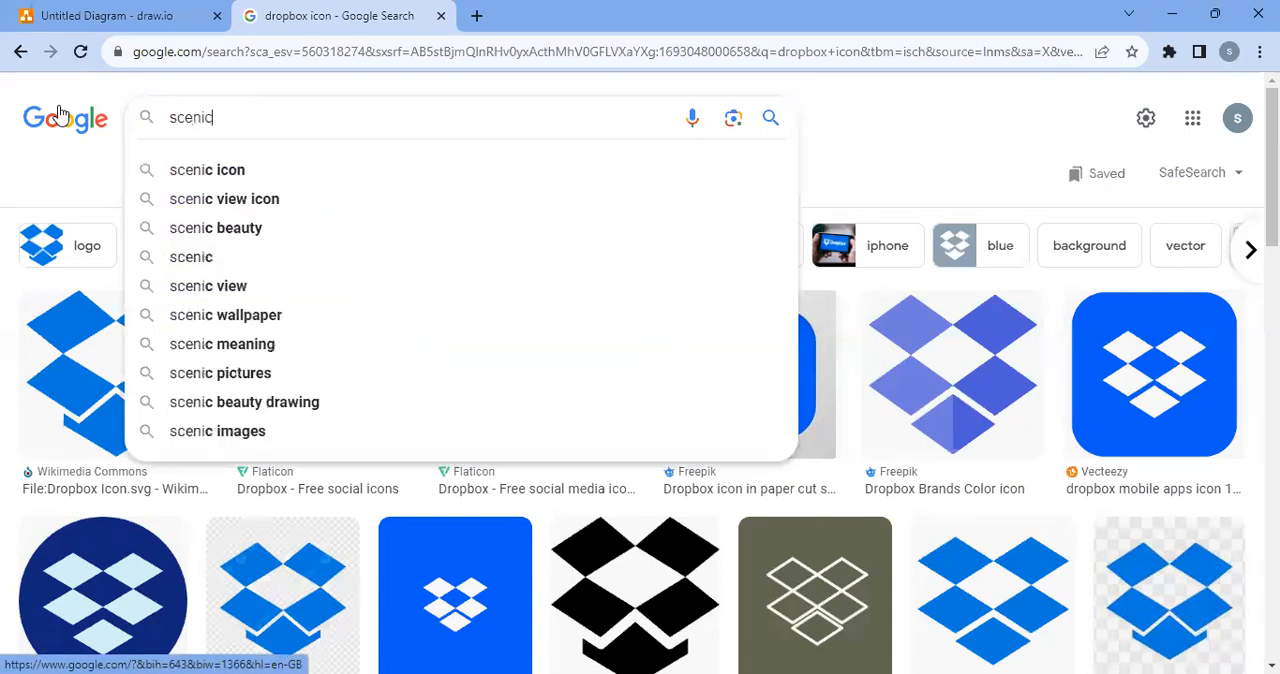
pyautogui.write(' images')
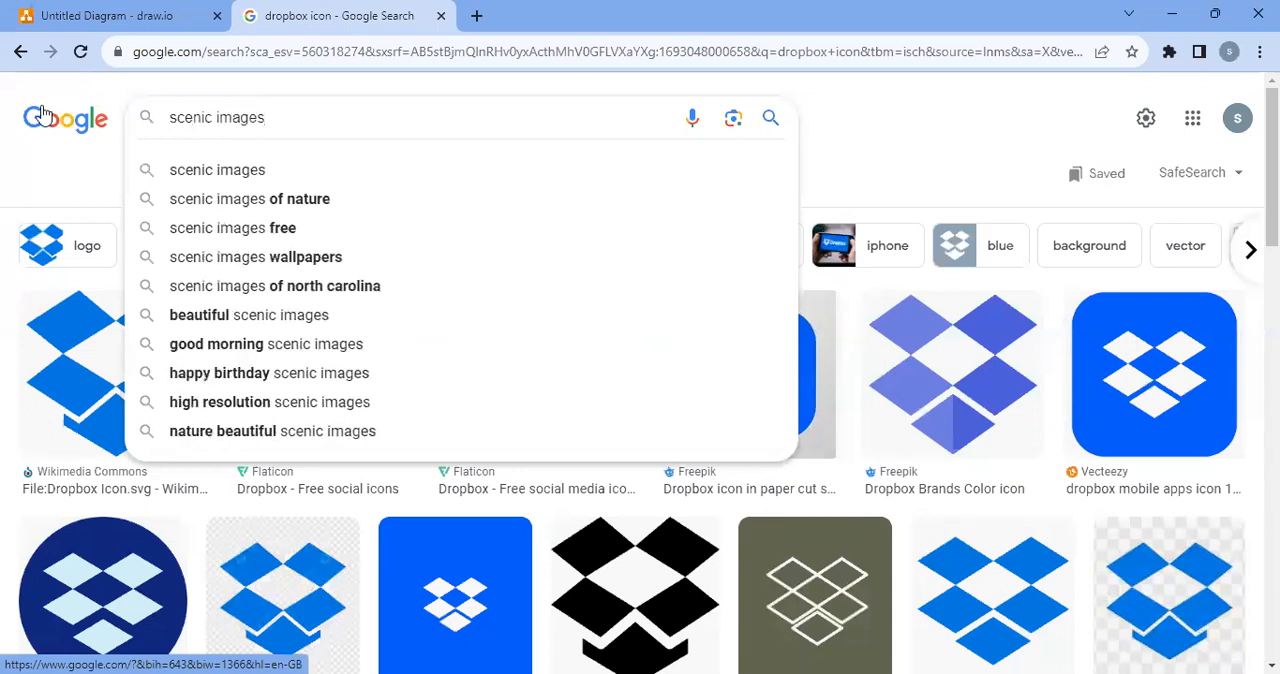
pyautogui.press('Return')
# Copy the first scenic lake-and-flowers image and paste it into the draw.io diagram
pyautogui.rightClick(169, 373)
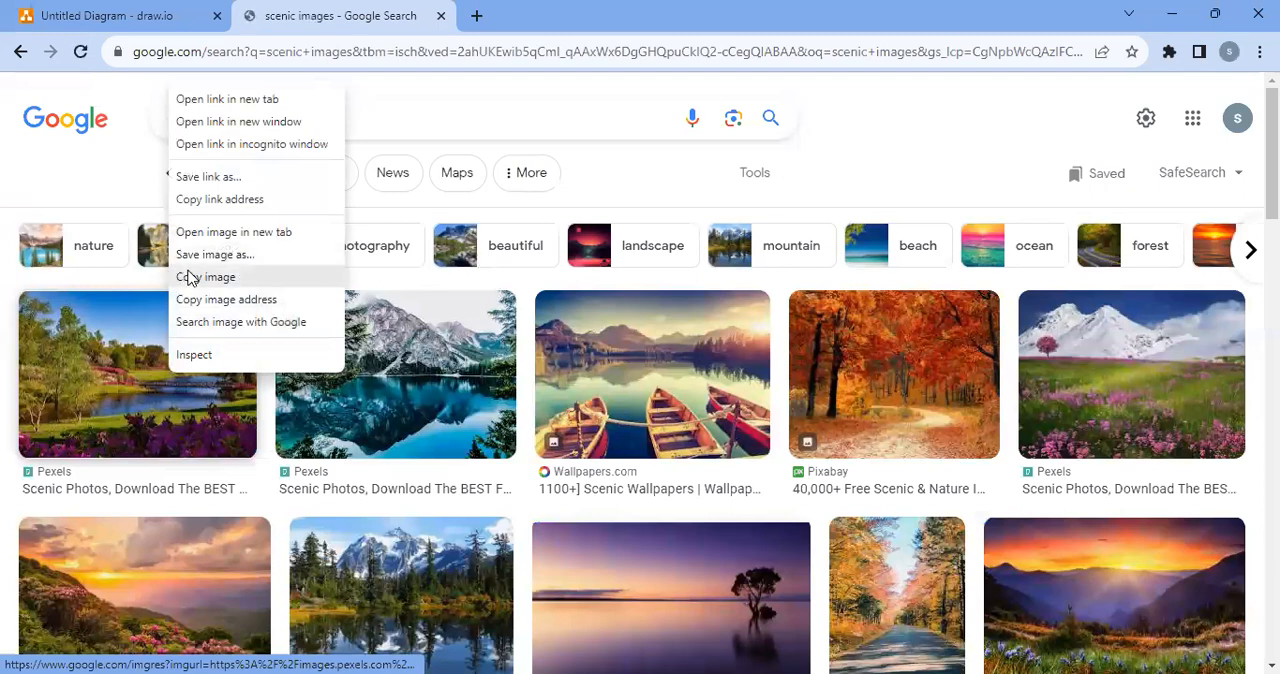
pyautogui.click(157, 14)
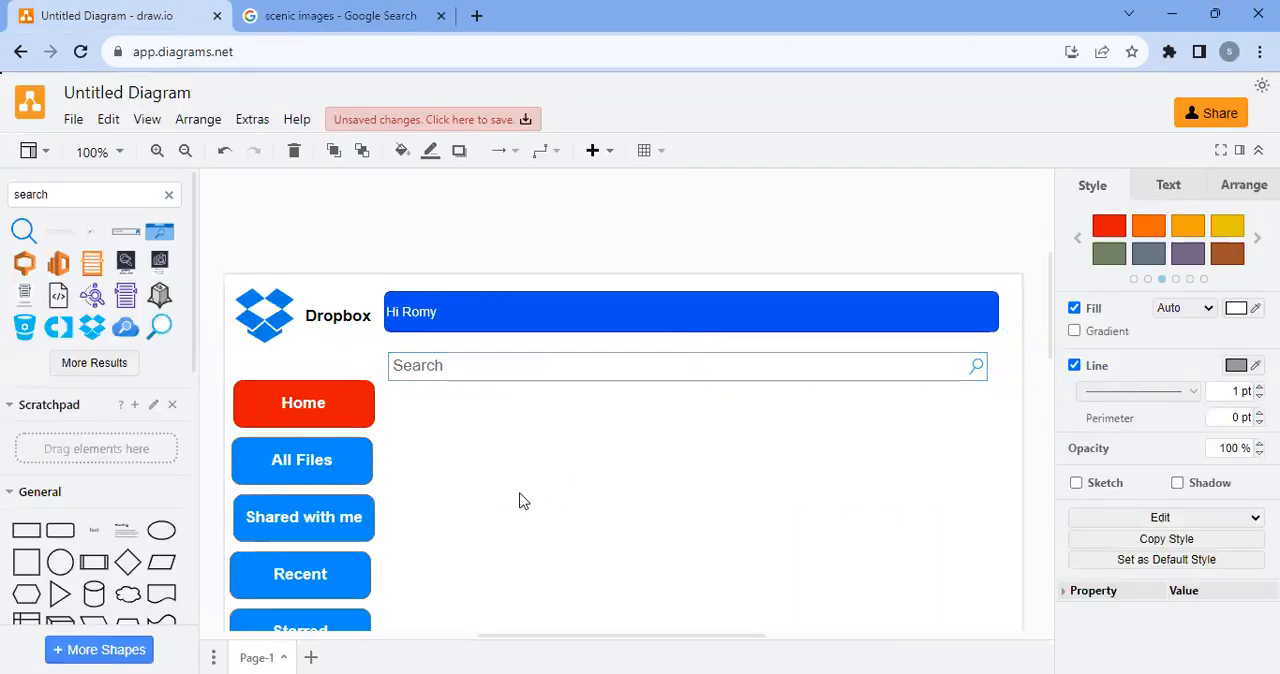
pyautogui.click(519, 500)
pyautogui.hotkey('ctrl', 'v')
# Shrink the pasted landscape image to a thumbnail about as wide as a menu button and align it beside the Home button
pyautogui.scroll(-4, 600, 529)
pyautogui.moveTo(585, 377); pyautogui.dragTo(478, 304)
pyautogui.moveTo(667, 381); pyautogui.dragTo(543, 299)
pyautogui.moveTo(482, 258); pyautogui.dragTo(473, 260)
pyautogui.click(678, 282)
pyautogui.click(490, 252)
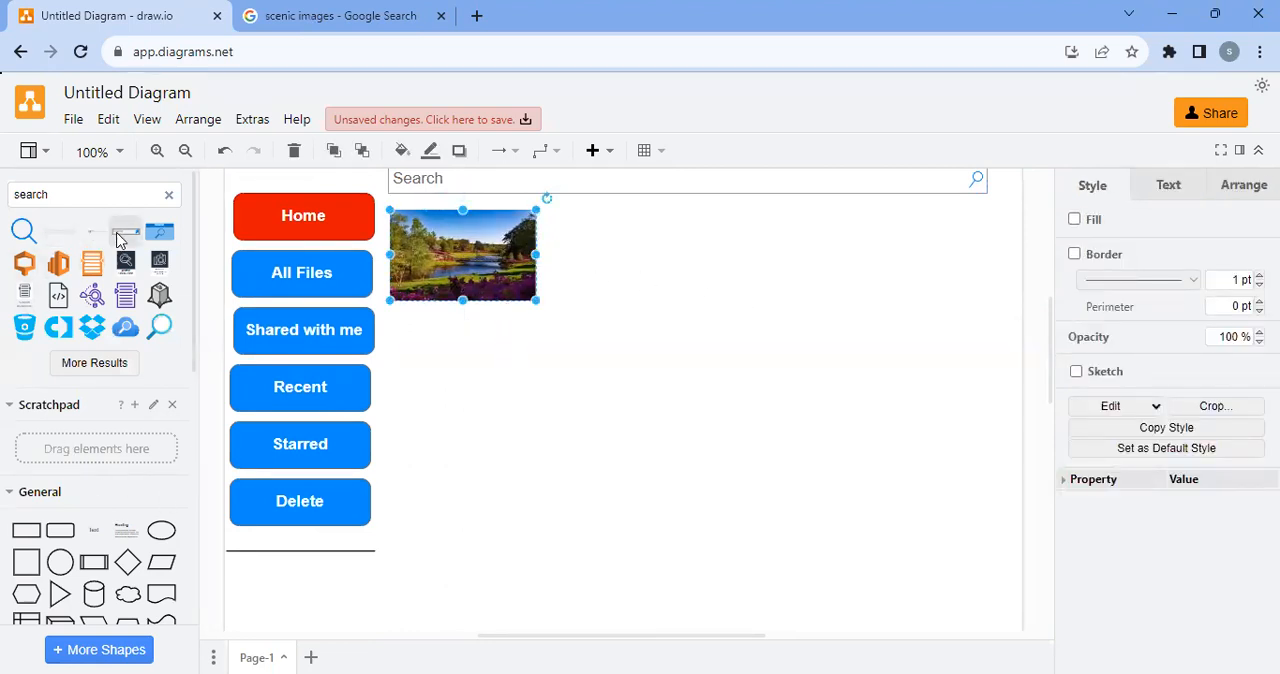
# Delete the wide search box beneath the greeting bar
pyautogui.moveTo(92, 240)
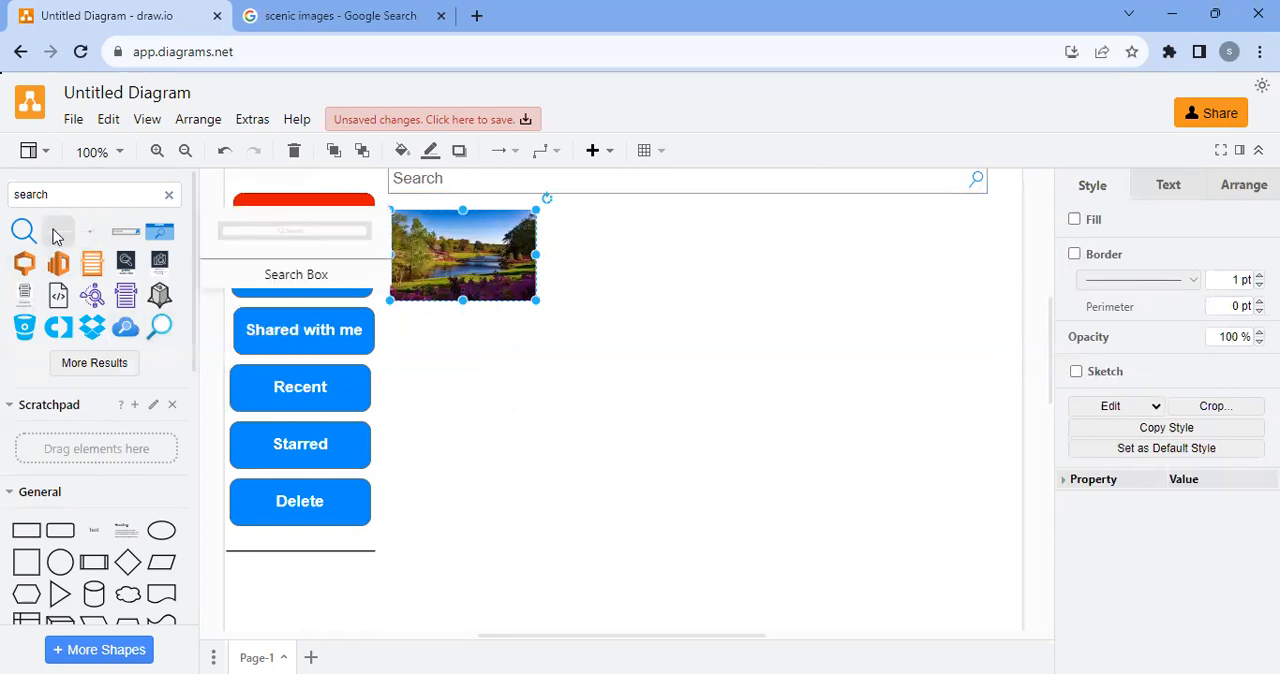
pyautogui.scroll(2, 234, 354)
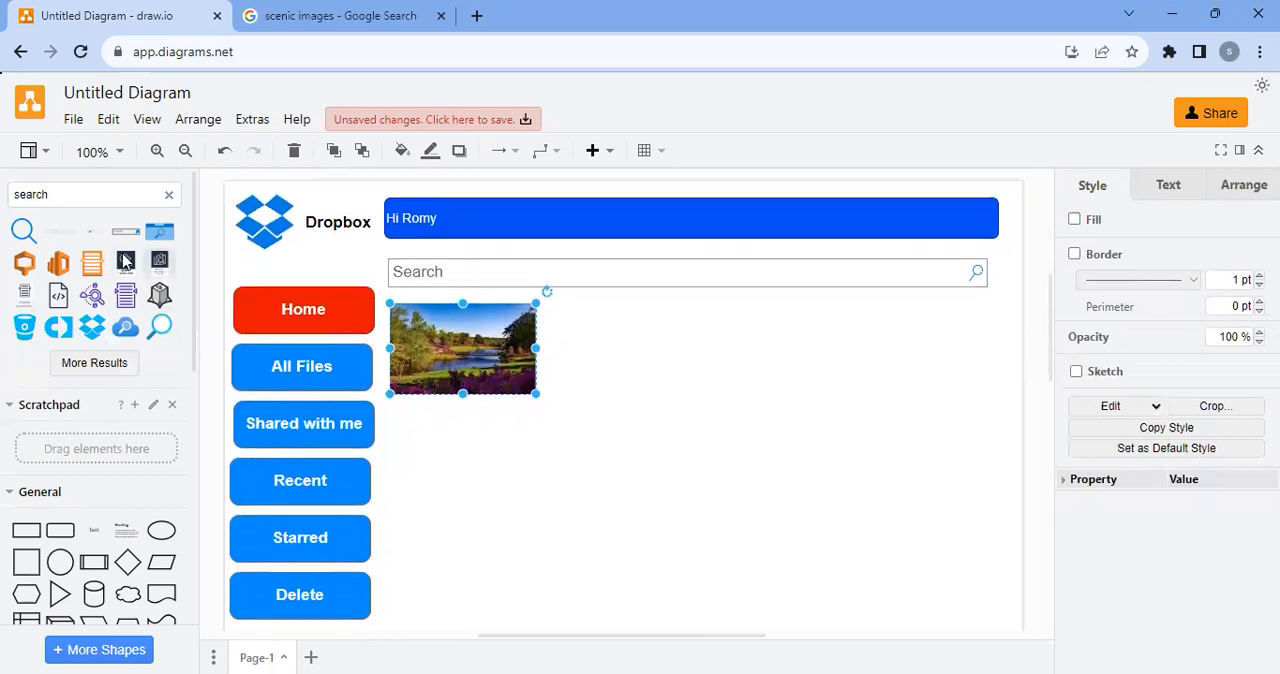
pyautogui.moveTo(66, 239)
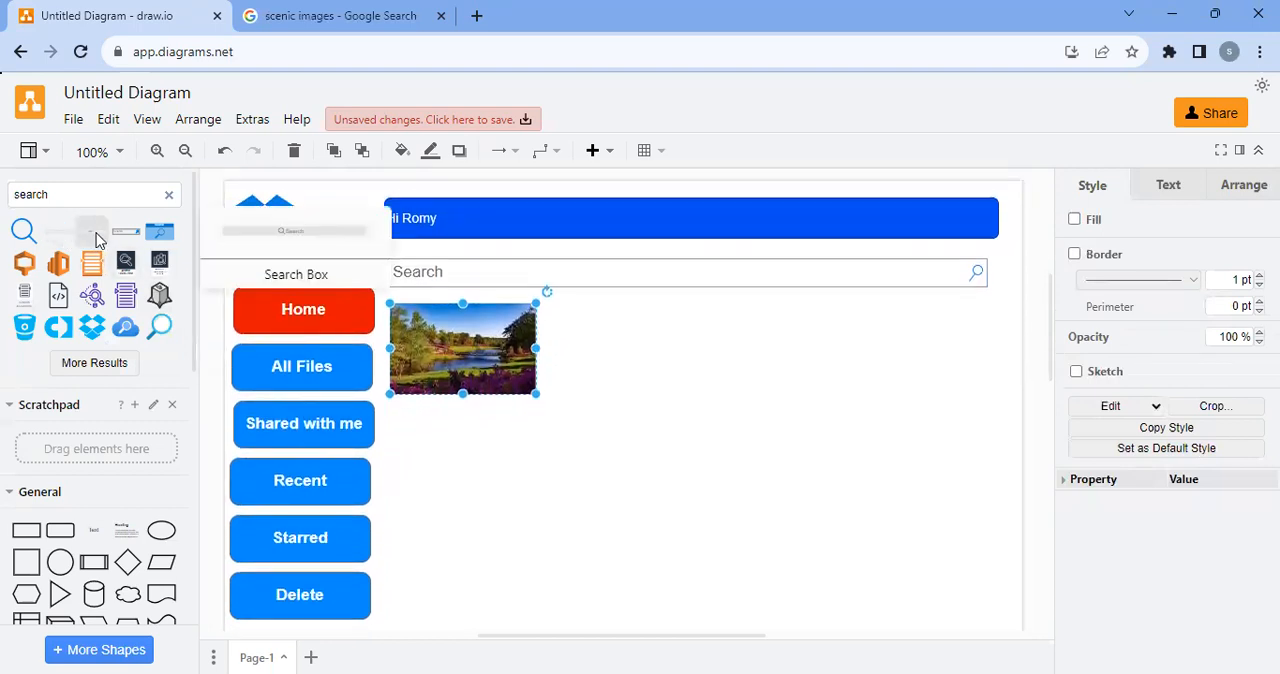
pyautogui.moveTo(119, 239)
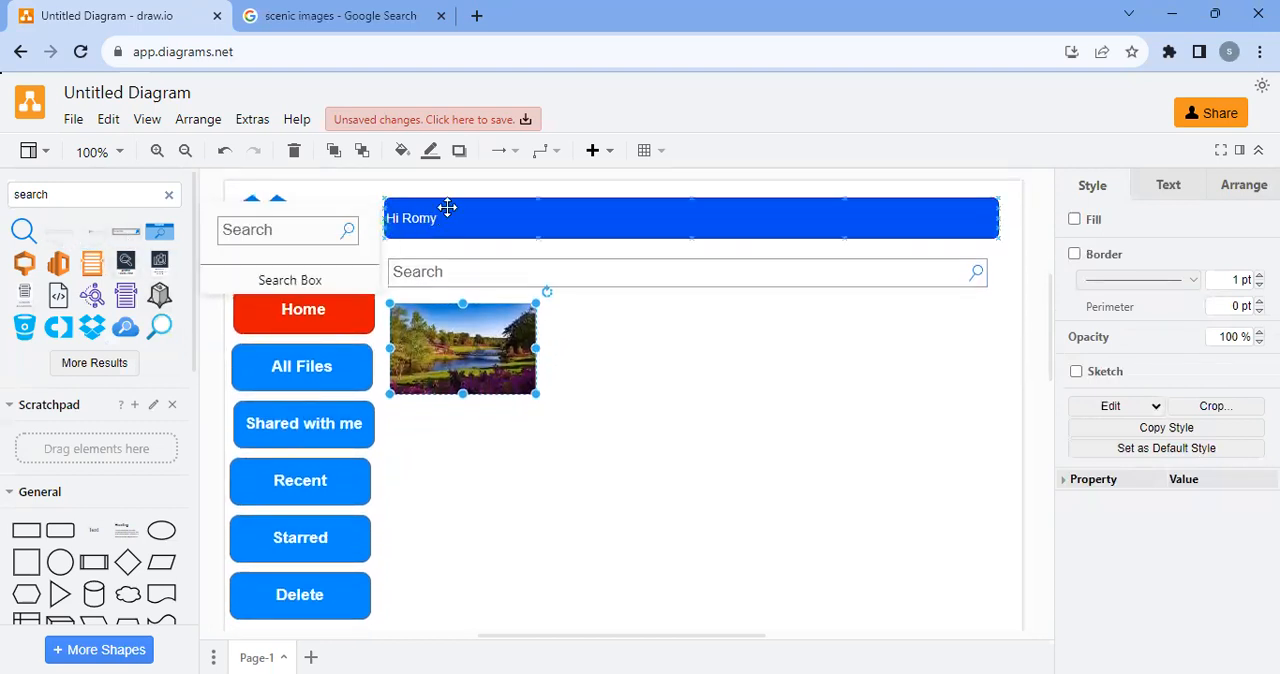
pyautogui.click(524, 277)
pyautogui.press('Delete')
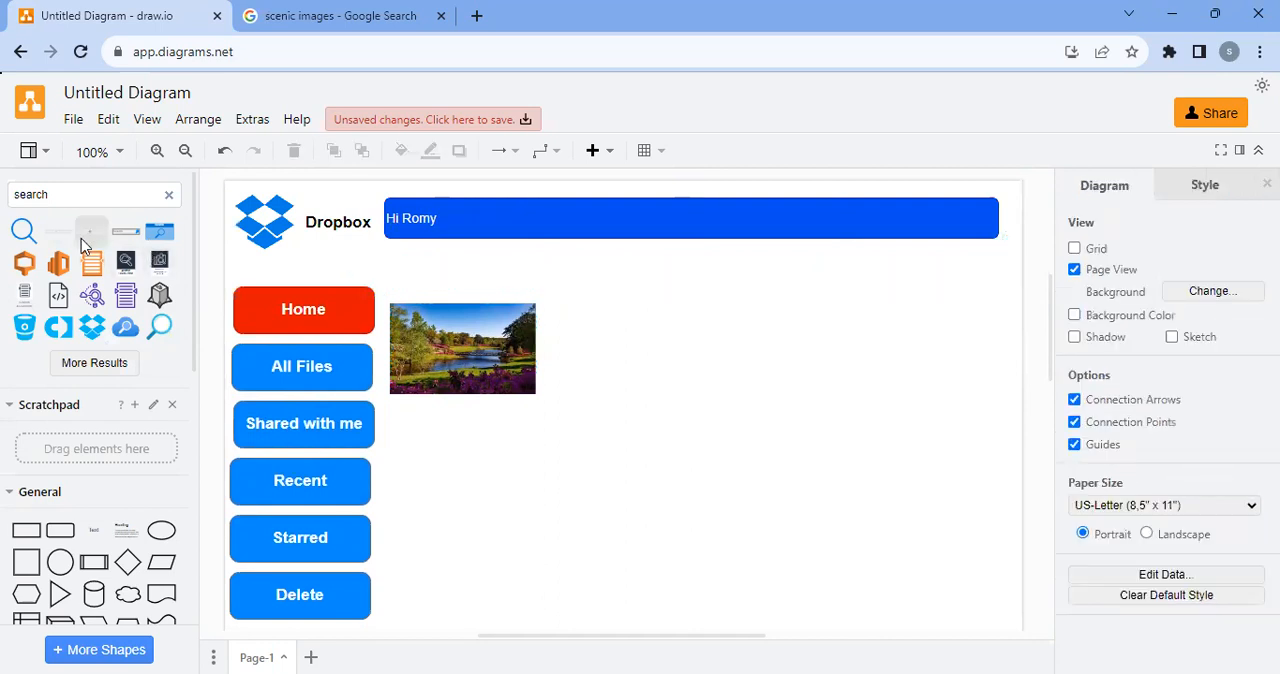
# Place a new search box shape beneath the blue greeting bar and stretch it to about the bar's width
pyautogui.moveTo(89, 239); pyautogui.dragTo(392, 264)
pyautogui.moveTo(548, 264); pyautogui.dragTo(999, 287)
pyautogui.moveTo(689, 281)
pyautogui.mouseDown()
pyautogui.moveTo(686, 262)
pyautogui.moveTo(688, 289)
pyautogui.mouseUp()
pyautogui.click(760, 363)
pyautogui.click(697, 278)
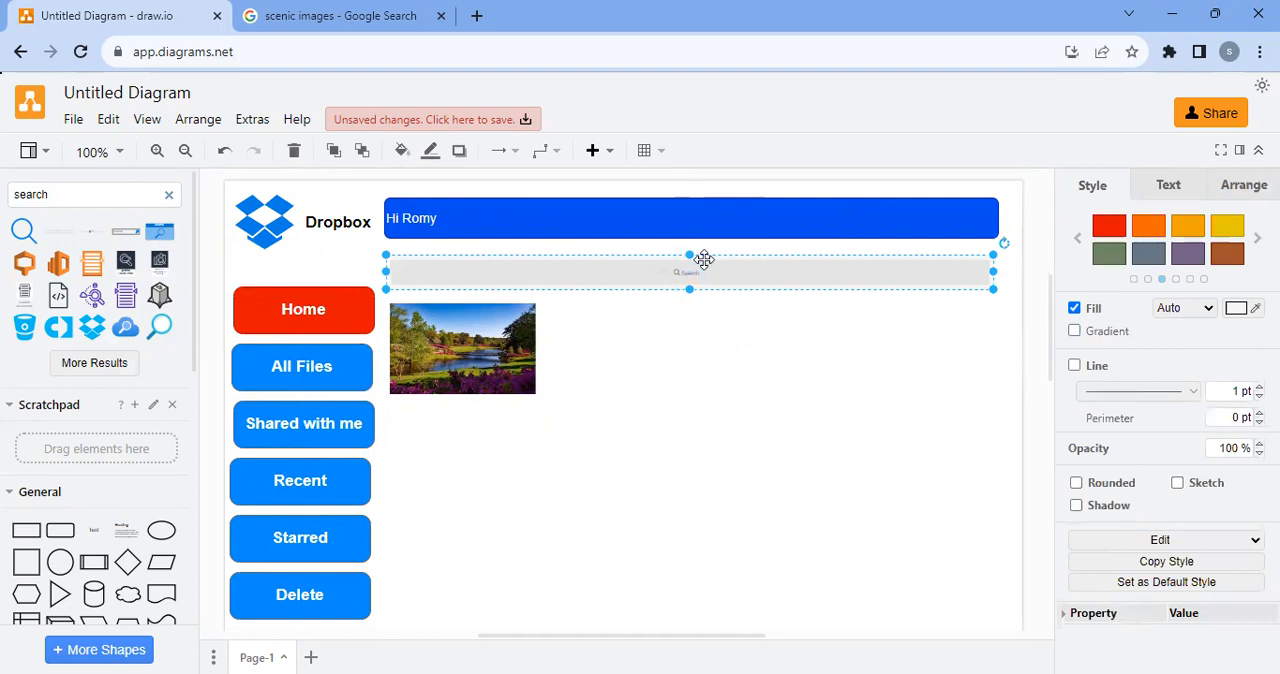
pyautogui.click(480, 355)
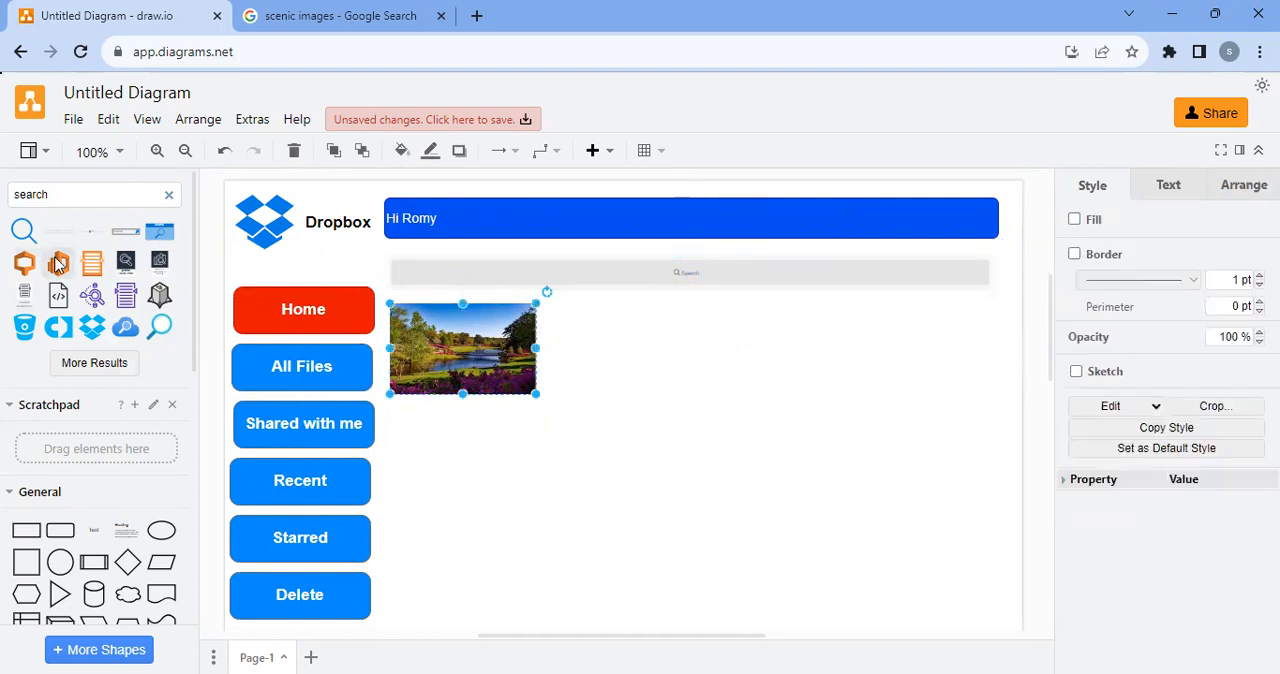
# Search the shape library for "text" and place a heading-and-paragraph textbox directly under the landscape thumbnail
pyautogui.moveTo(71, 196); pyautogui.dragTo(3, 200)
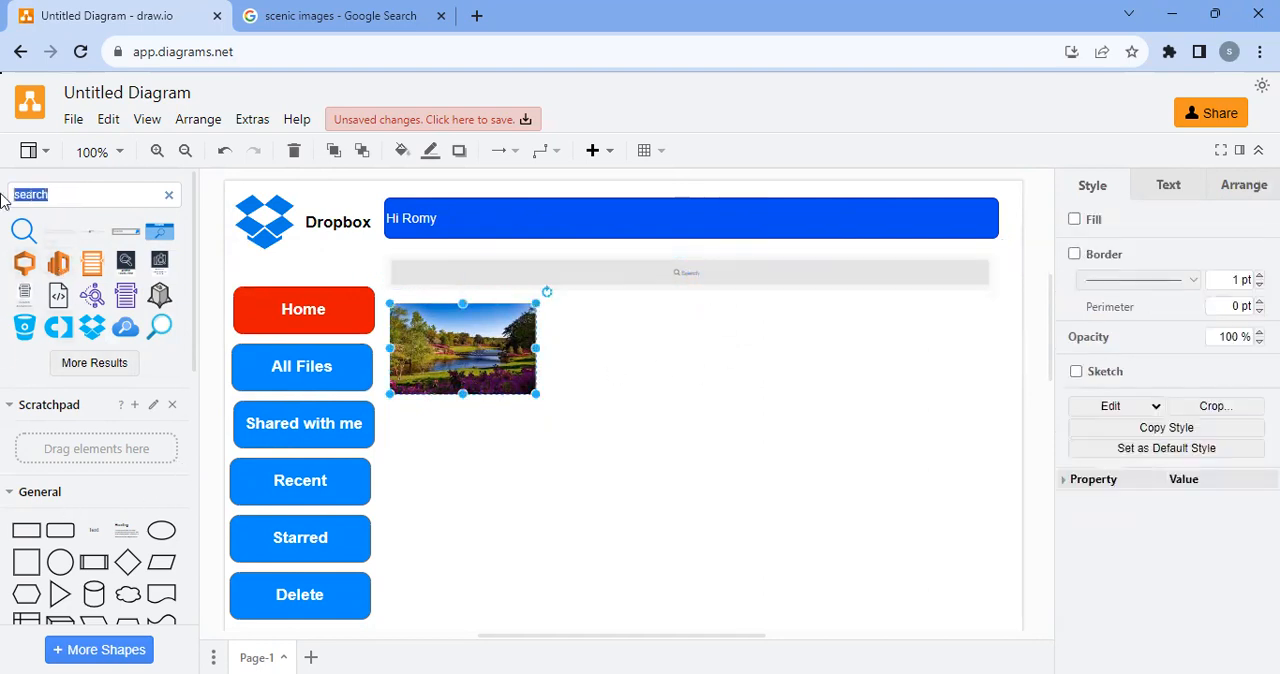
pyautogui.write('text')
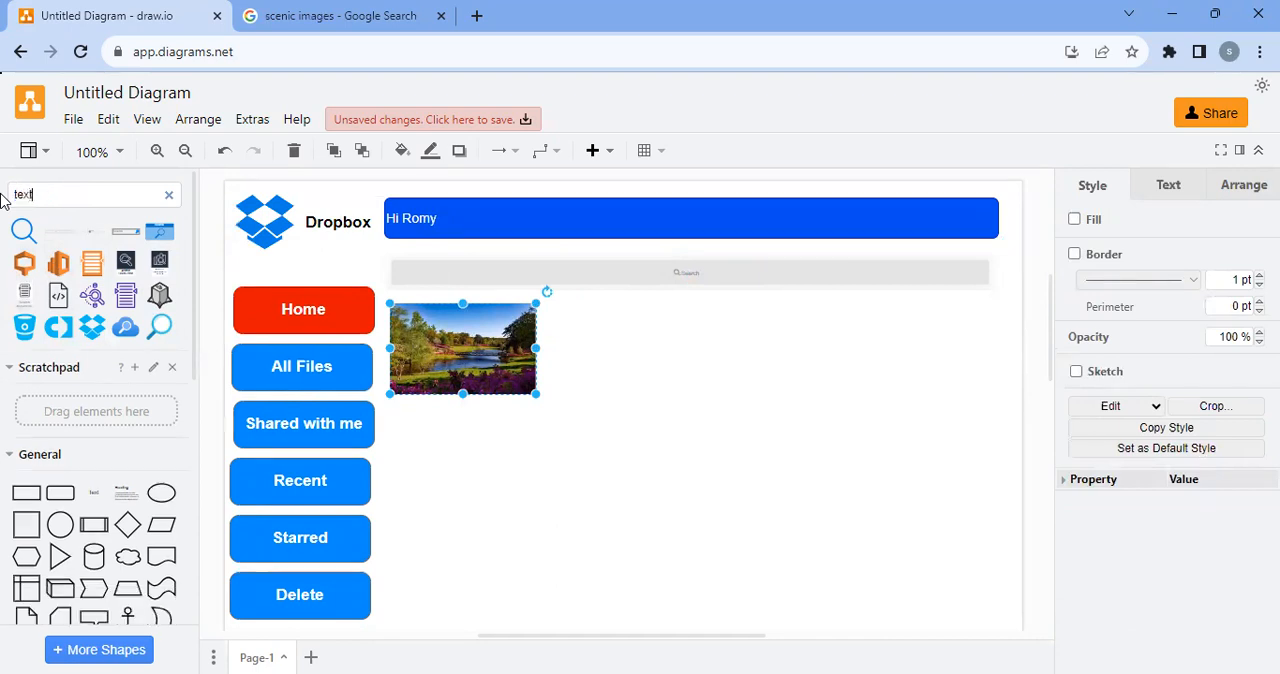
pyautogui.press('Return')
pyautogui.moveTo(55, 233); pyautogui.dragTo(410, 418)
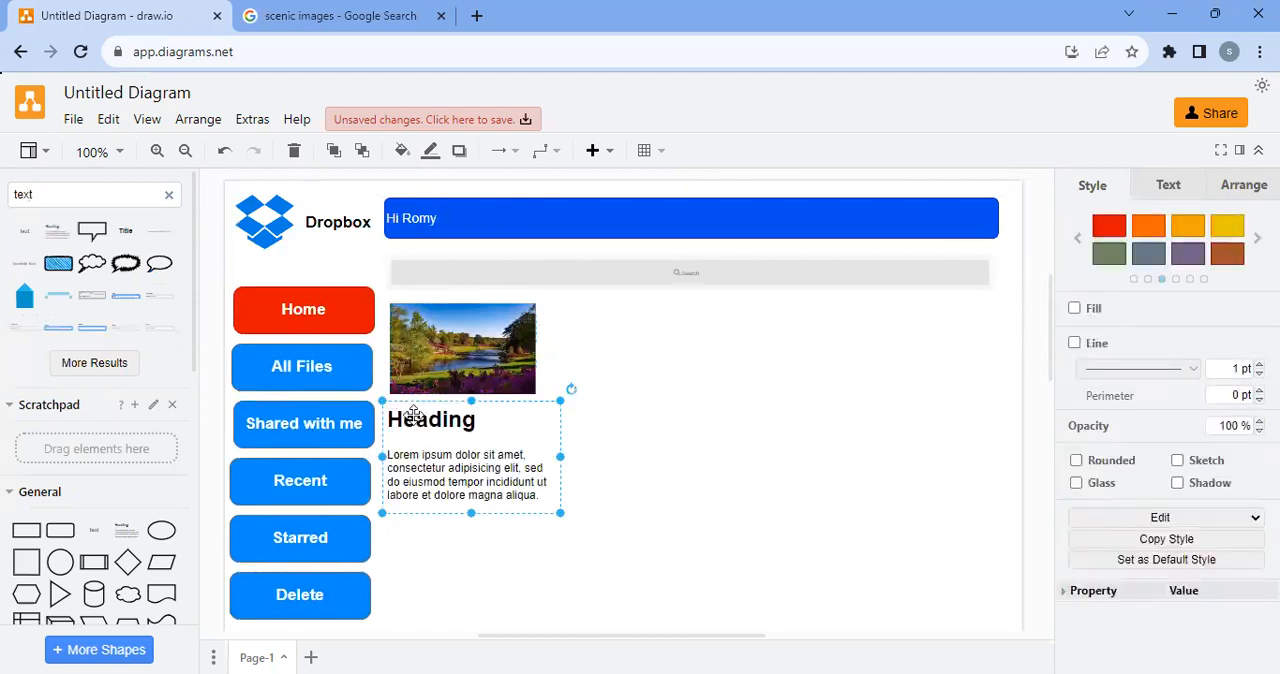
# Replace the textbox's placeholder heading with "in Shimla"
pyautogui.doubleClick(483, 438)
pyautogui.click(479, 437)
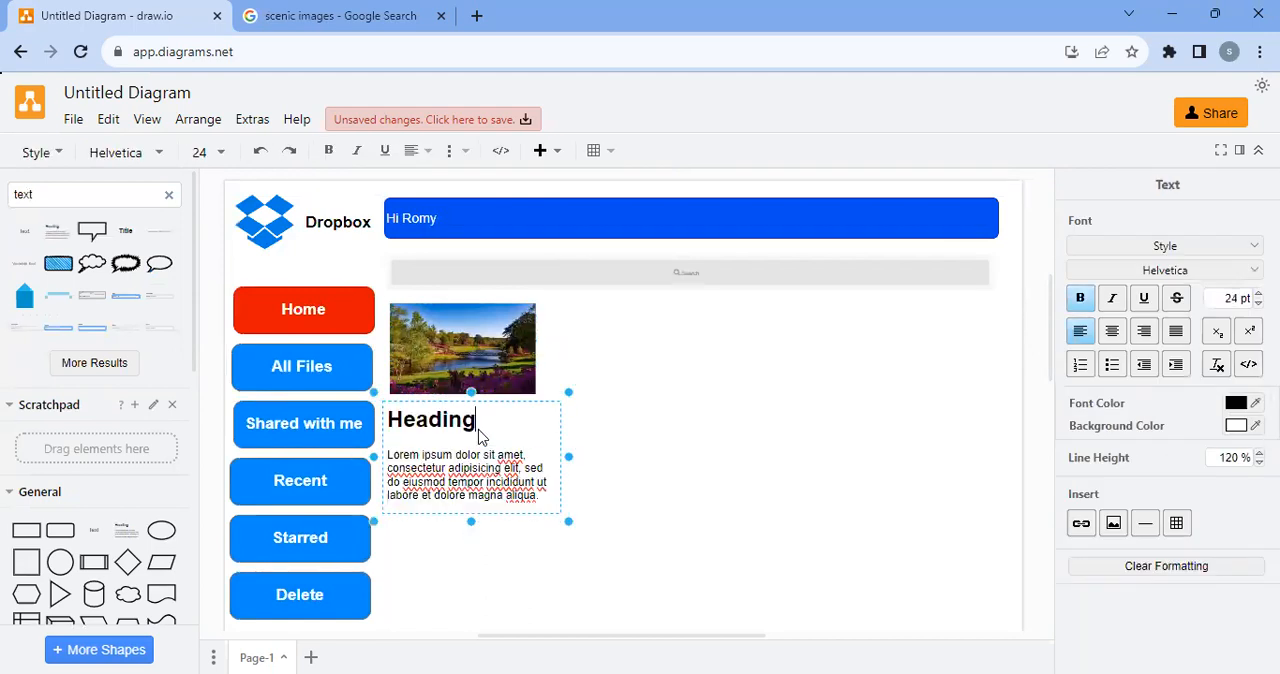
pyautogui.moveTo(481, 427); pyautogui.dragTo(391, 430)
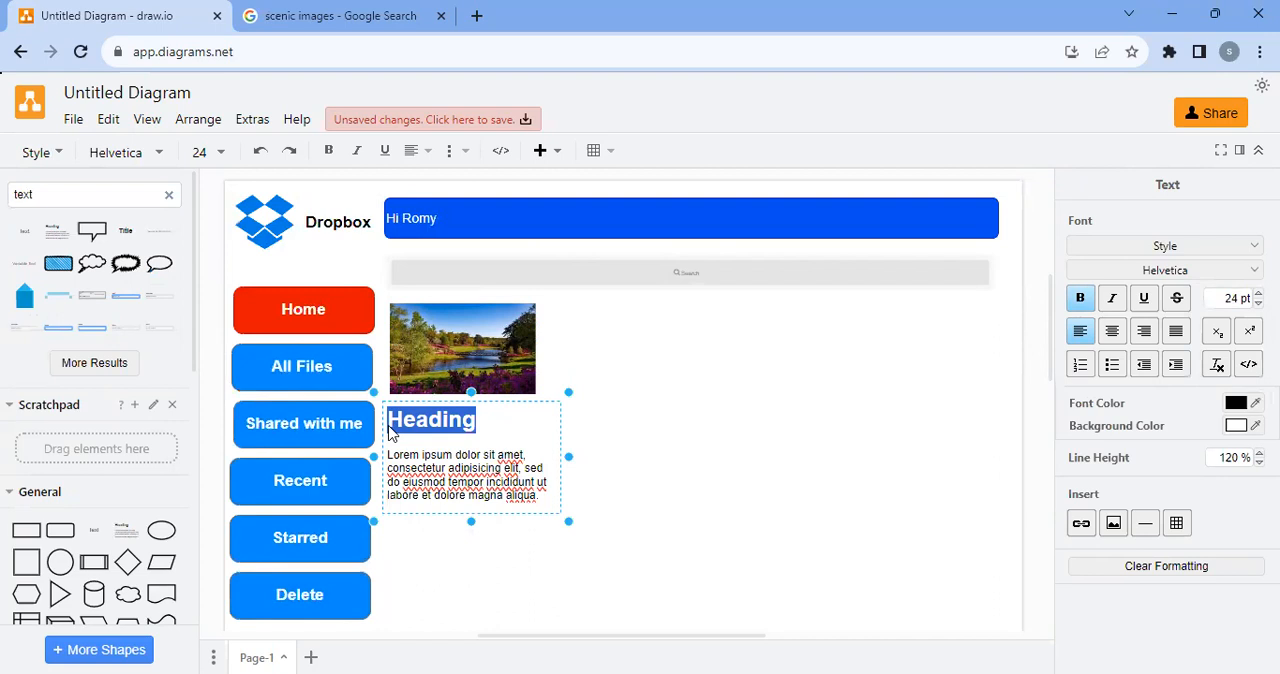
pyautogui.write('Un')
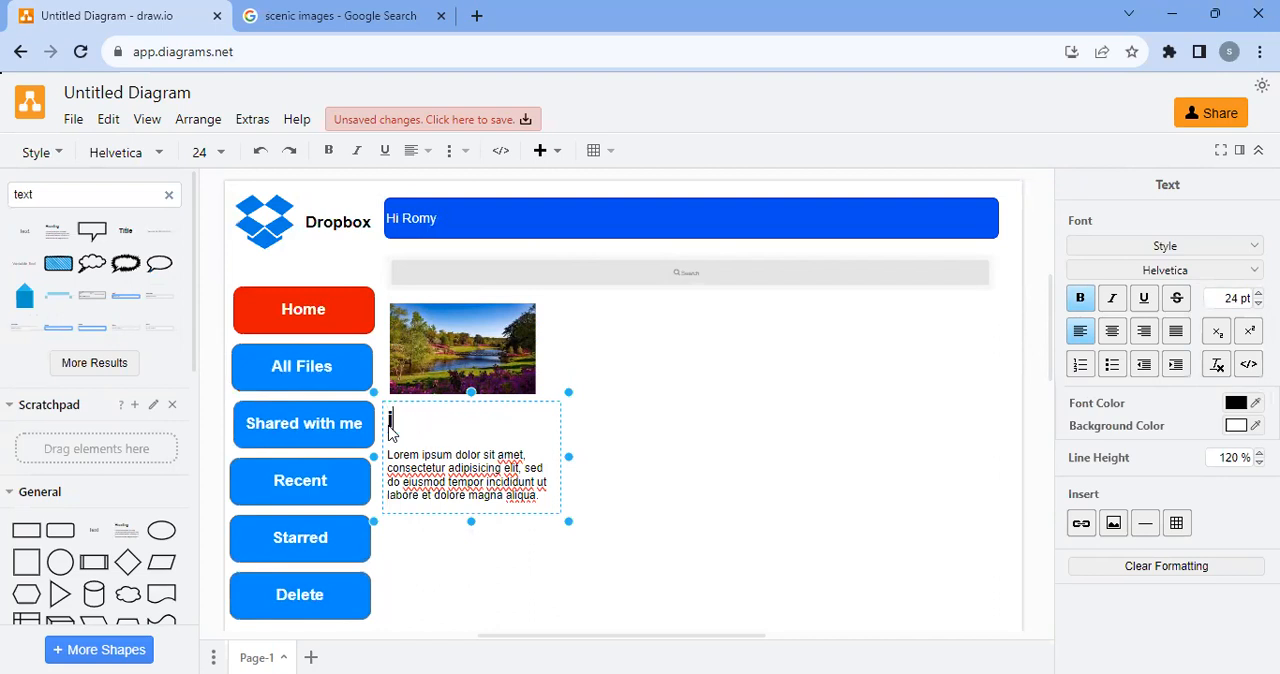
pyautogui.write(' Shimla')
# Replace the placeholder paragraph with "With family" and shorten the textbox to fit its two lines
pyautogui.click(482, 470)
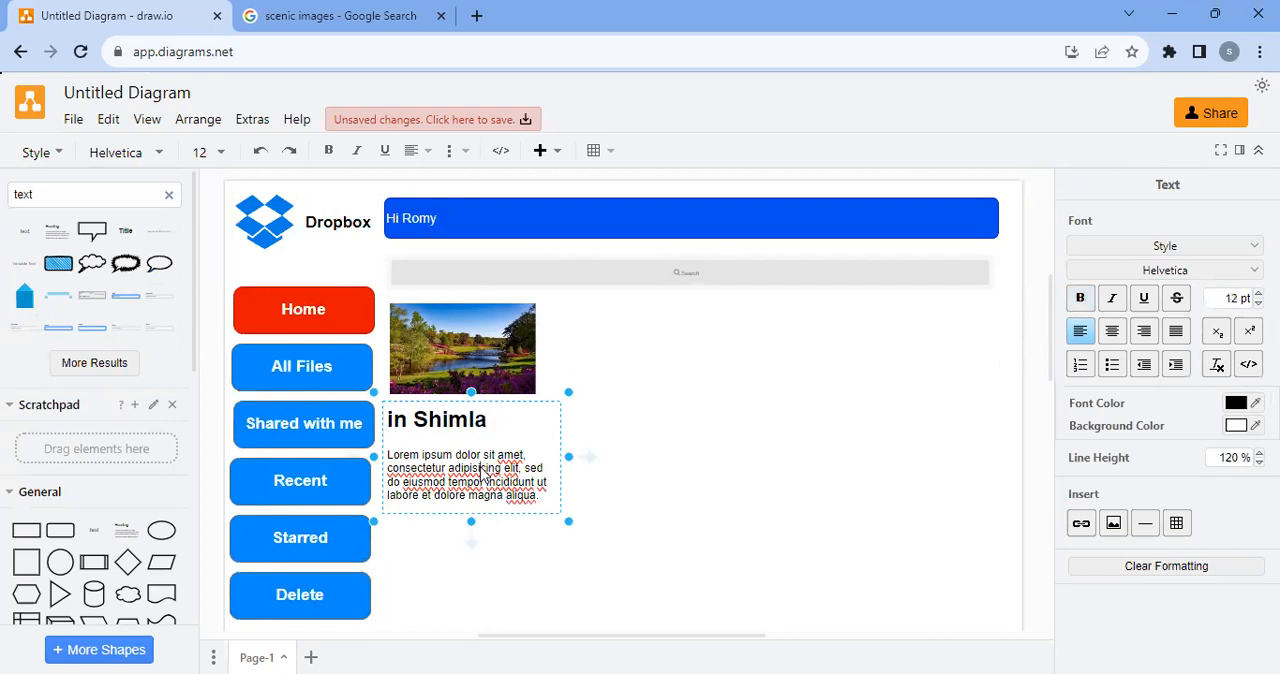
pyautogui.moveTo(538, 505); pyautogui.dragTo(389, 460)
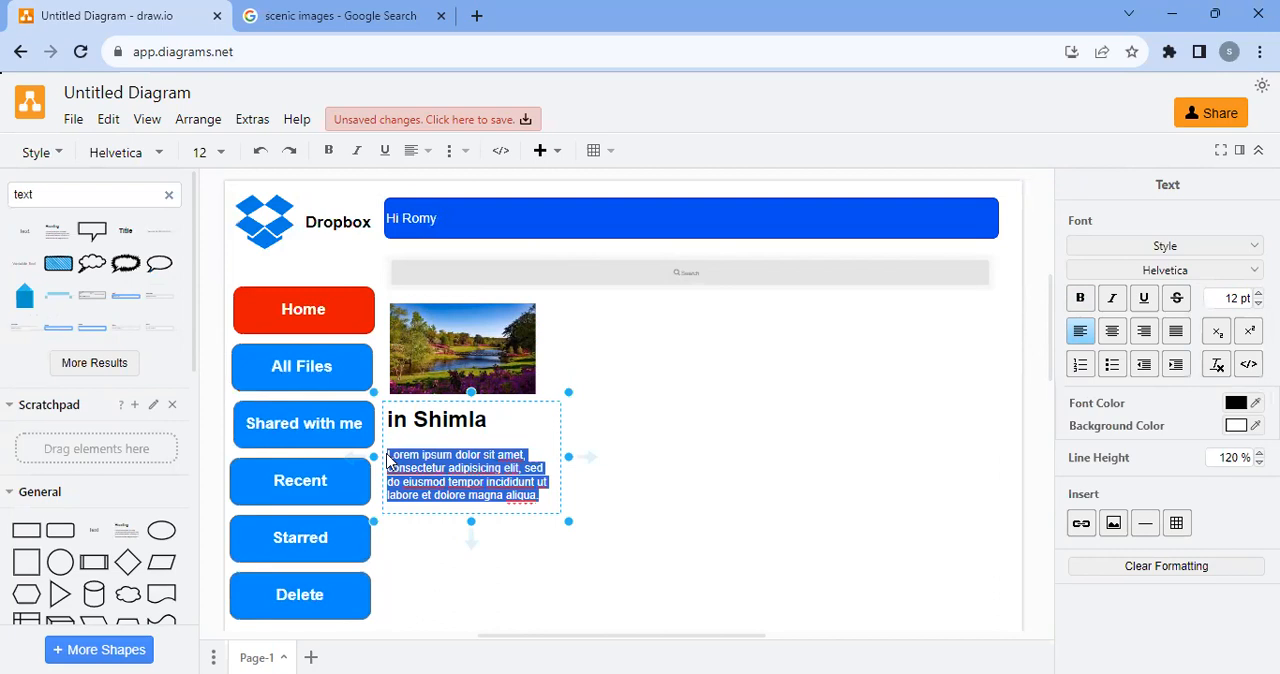
pyautogui.write('With family')
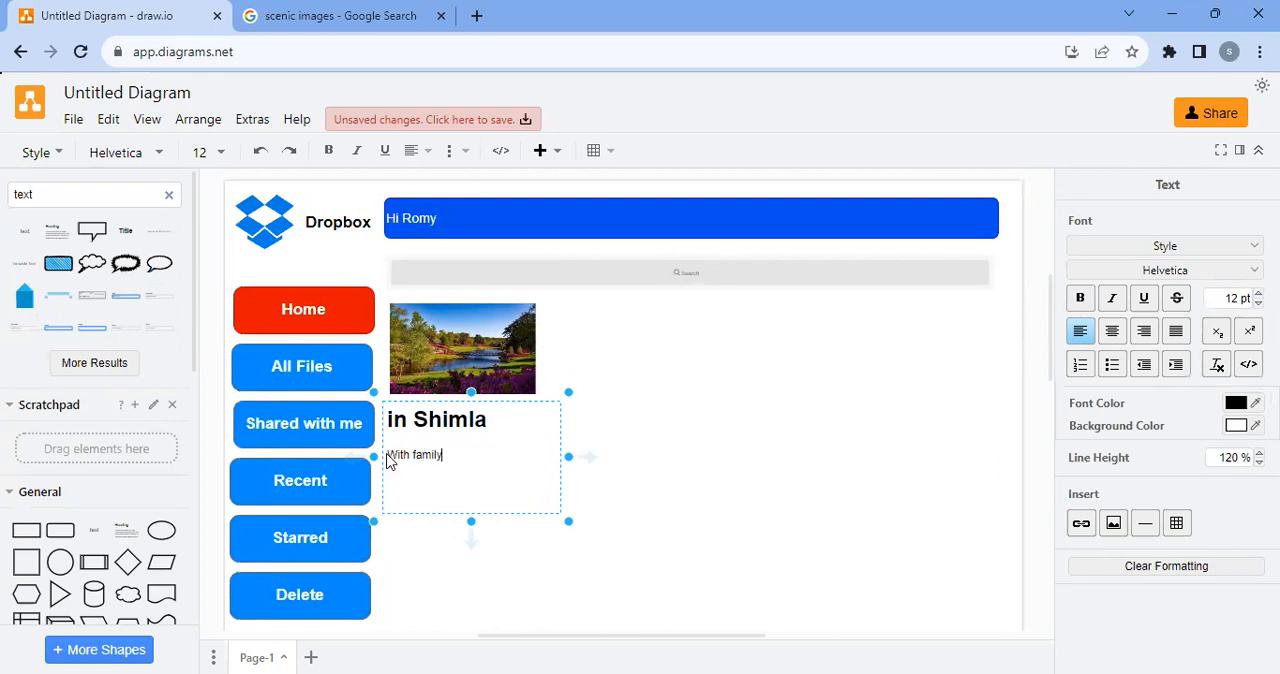
pyautogui.click(463, 463)
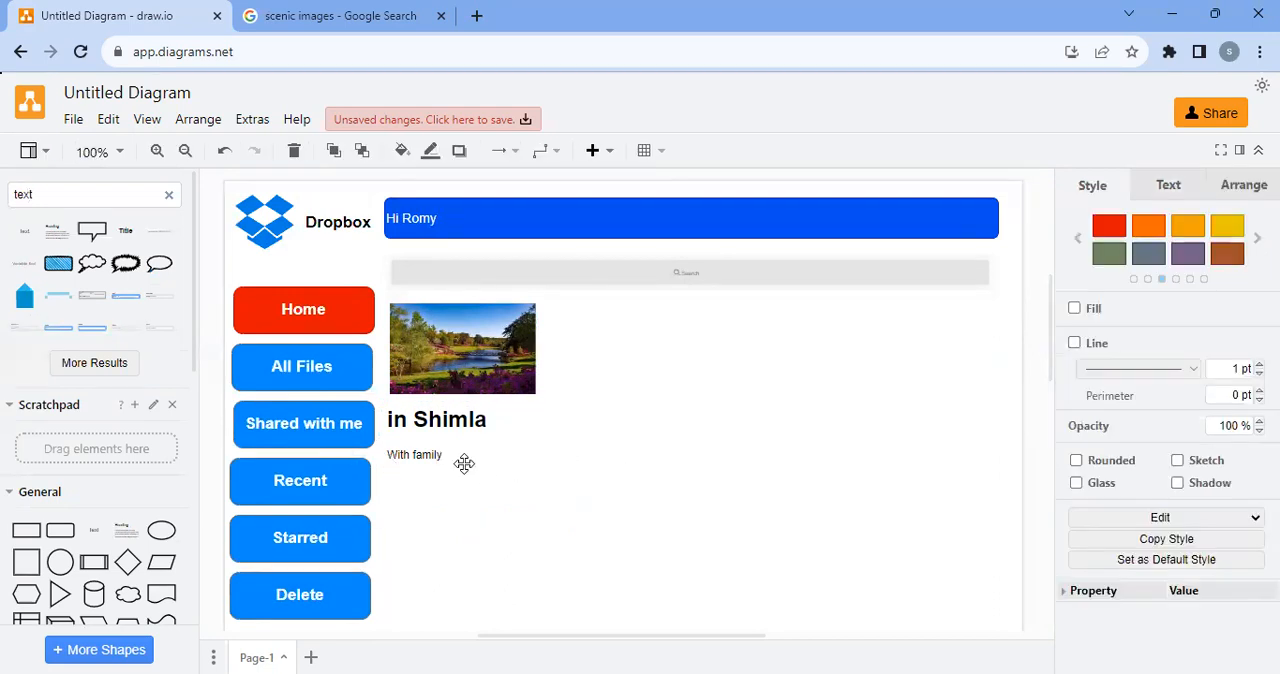
pyautogui.moveTo(469, 513); pyautogui.dragTo(469, 466)
pyautogui.click(745, 465)
# Capitalise the first letter of the thumbnail's heading so it reads "In Shimla"
pyautogui.click(403, 420)
pyautogui.doubleClick(403, 420)
pyautogui.click(396, 424)
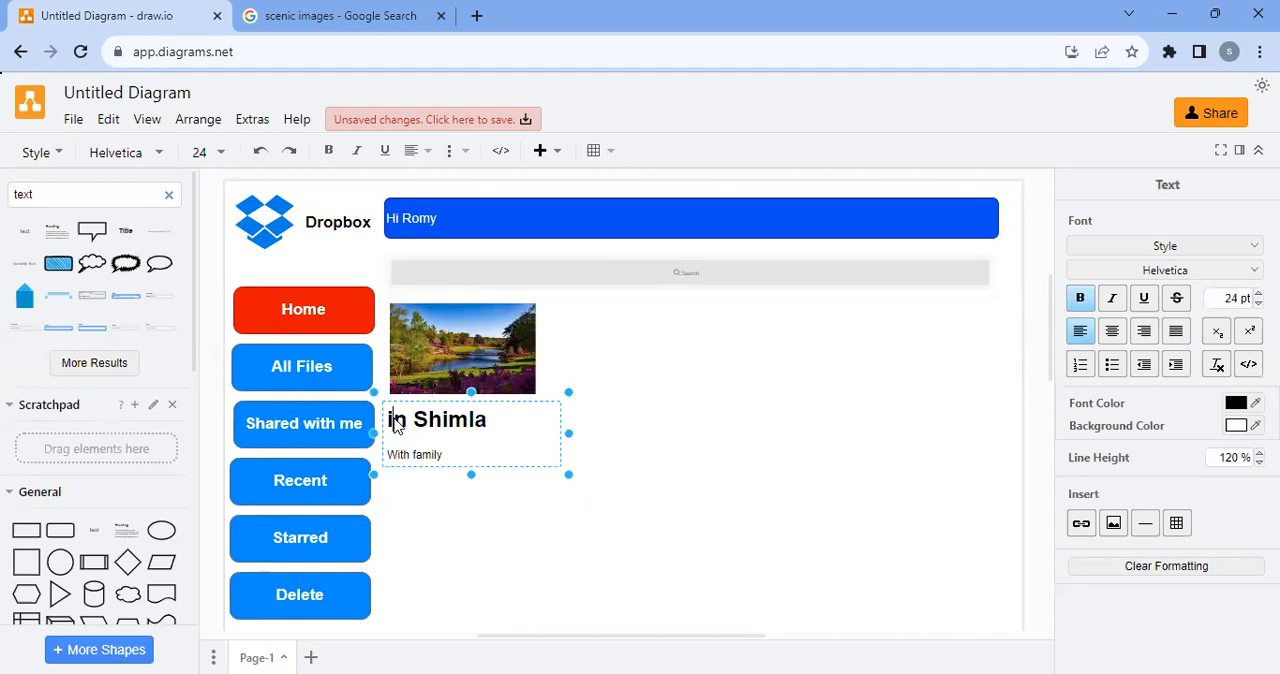
pyautogui.press('BackSpace')
pyautogui.write('I')
pyautogui.click(305, 12)
pyautogui.rightClick(396, 380)
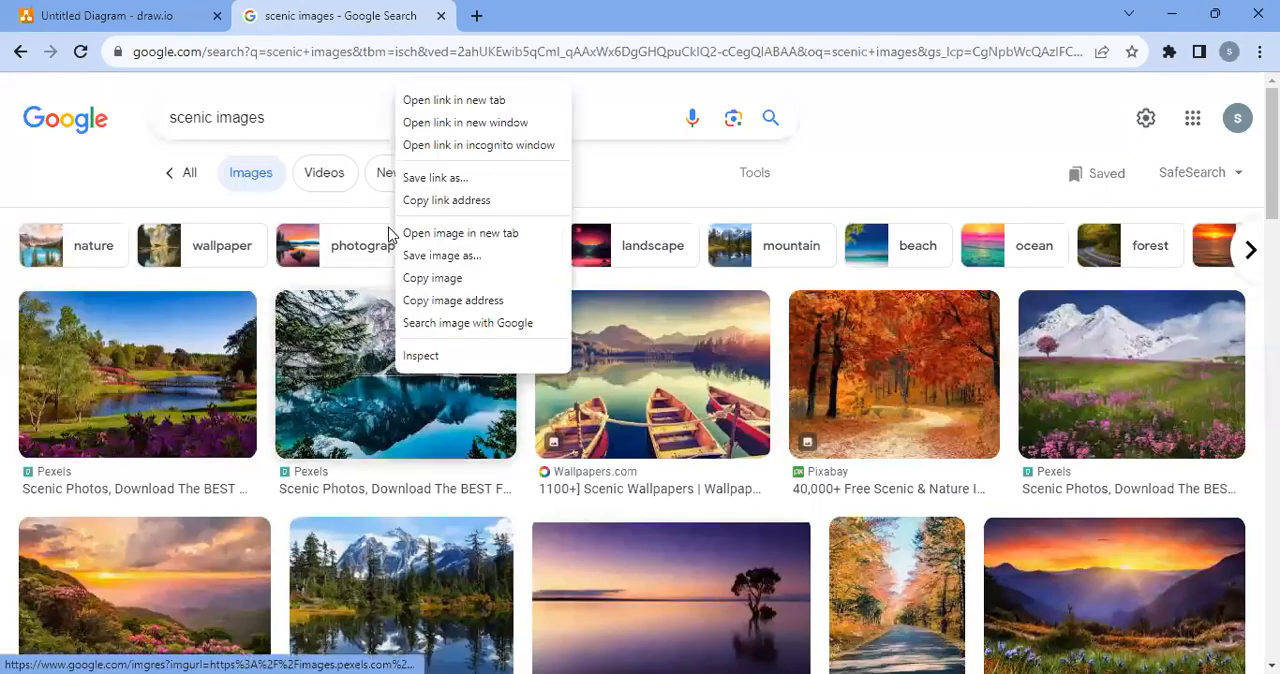
pyautogui.click(163, 8)
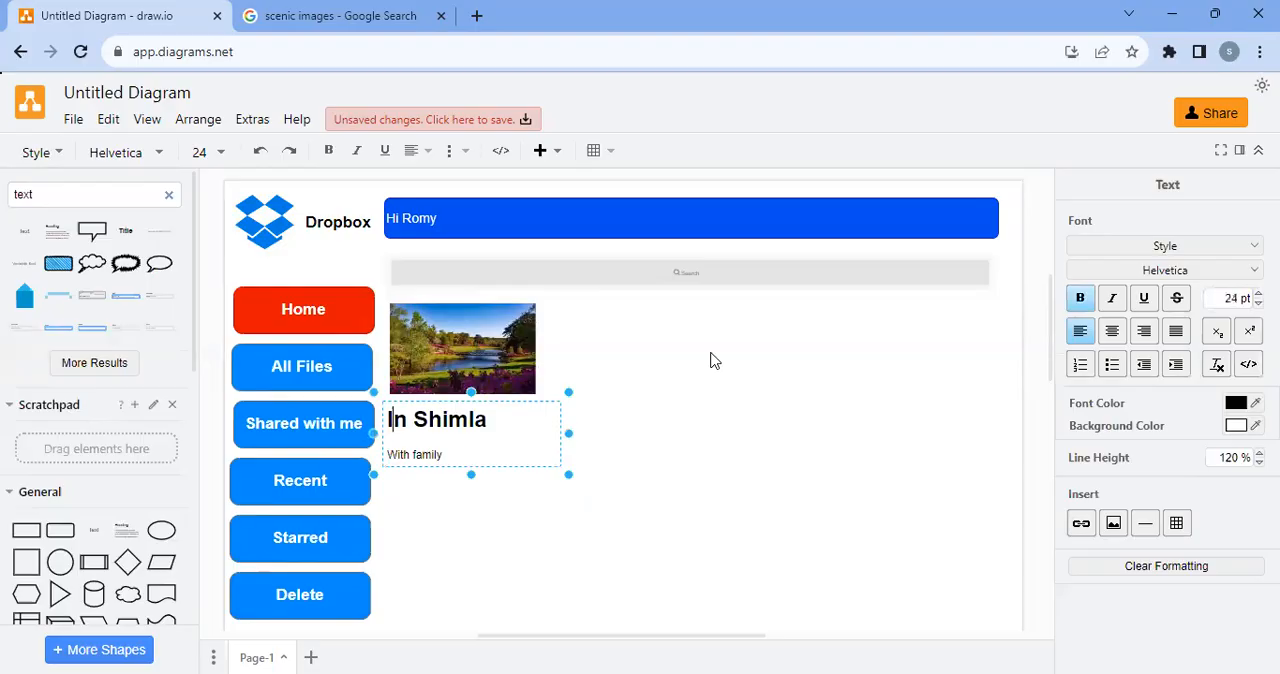
pyautogui.hotkey('ctrl', 'v')
pyautogui.click(708, 380)
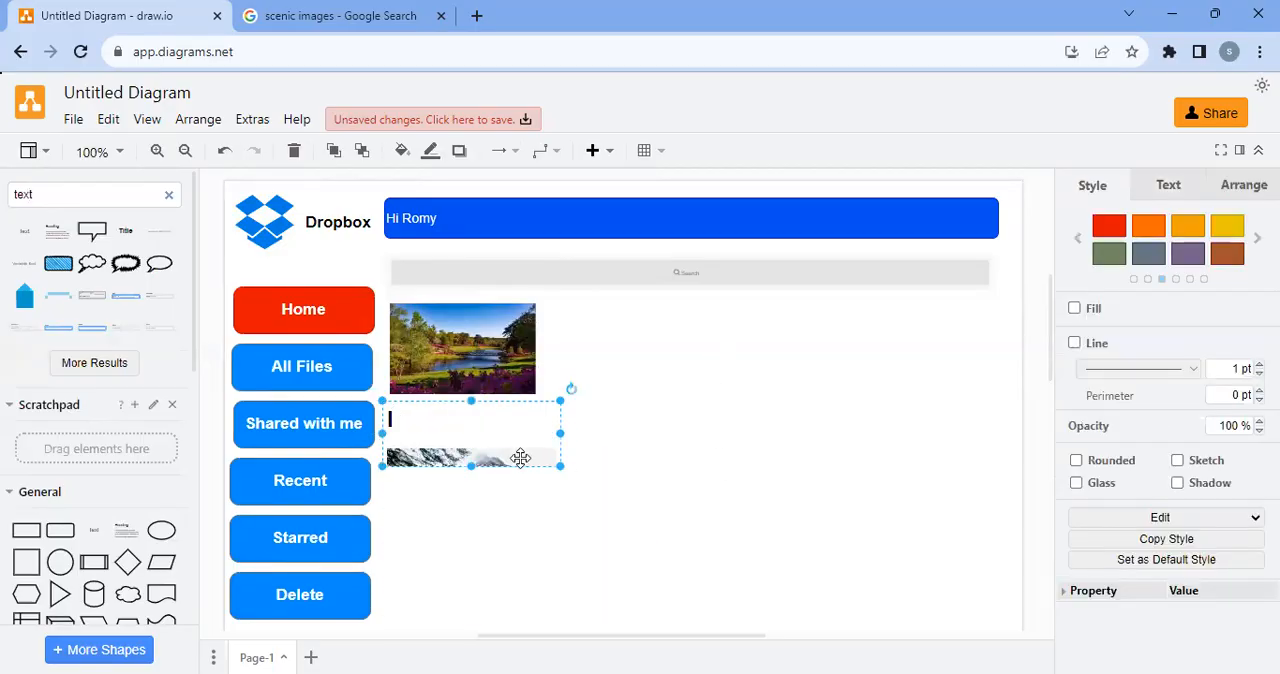
pyautogui.scroll(-2, 519, 434)
pyautogui.hotkey('ctrl', 'z')
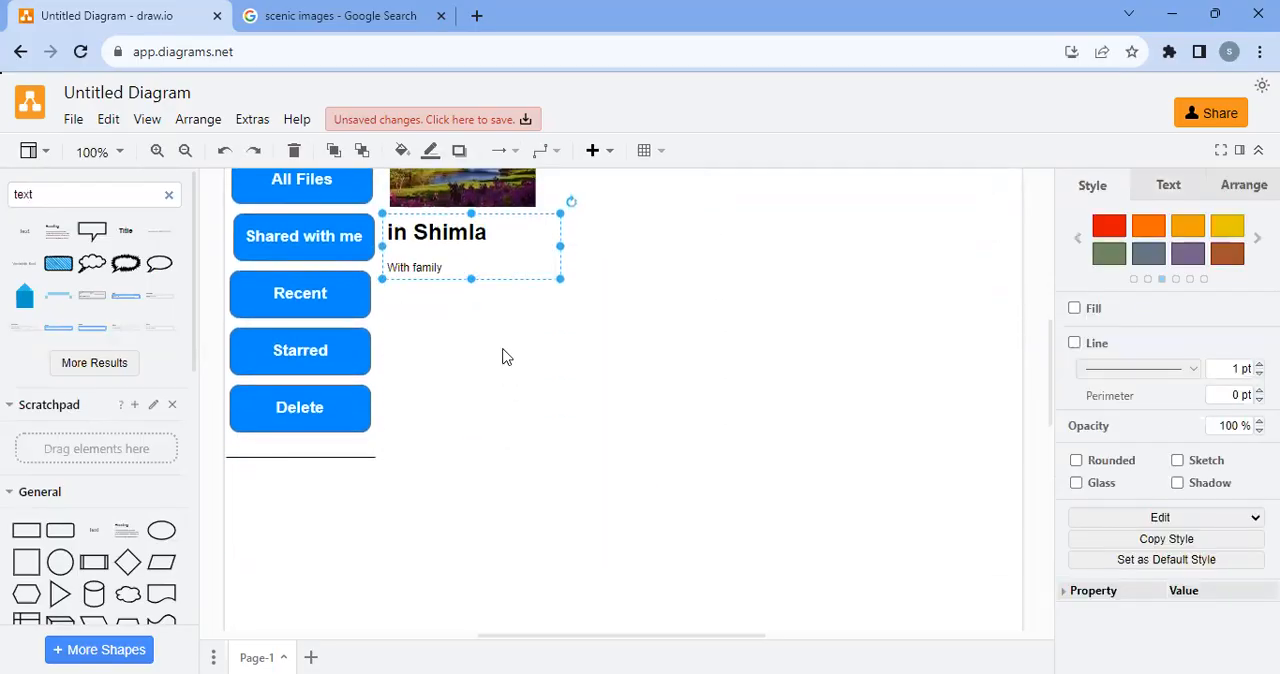
# Copy the mountain lake picture from the Google Images results and paste it onto the empty draw.io canvas
pyautogui.click(240, 8)
pyautogui.rightClick(364, 376)
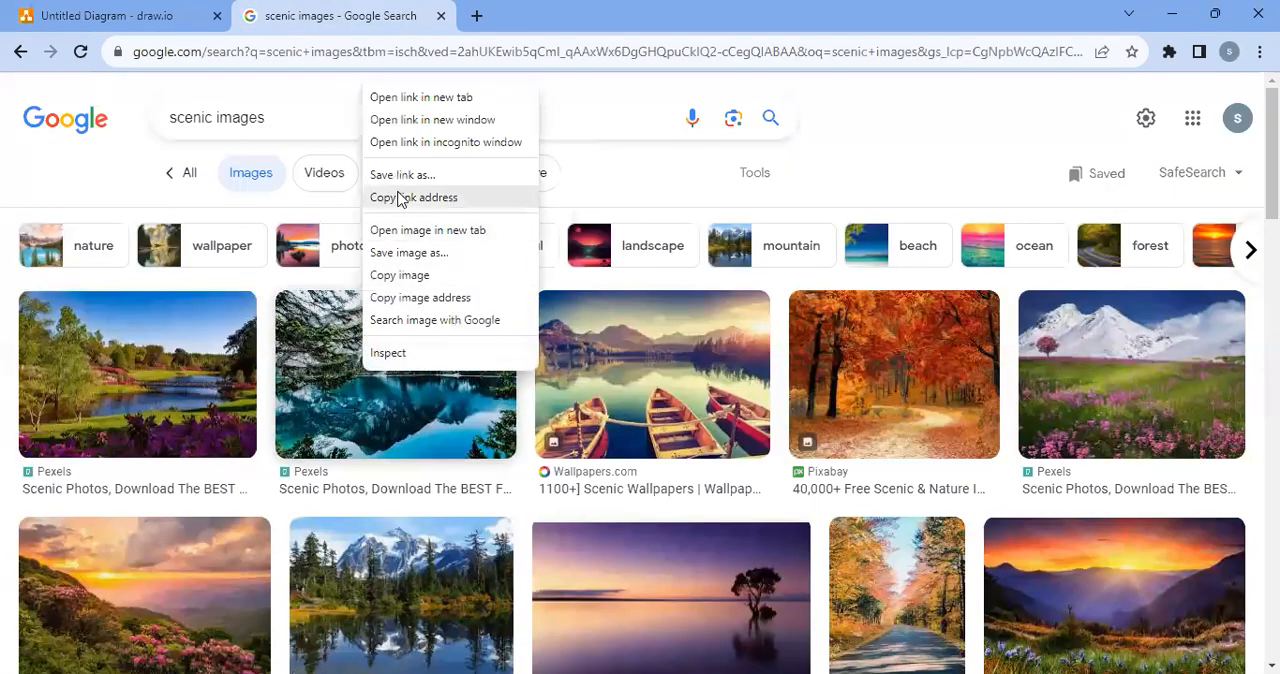
pyautogui.click(400, 275)
pyautogui.click(120, 15)
pyautogui.click(716, 469)
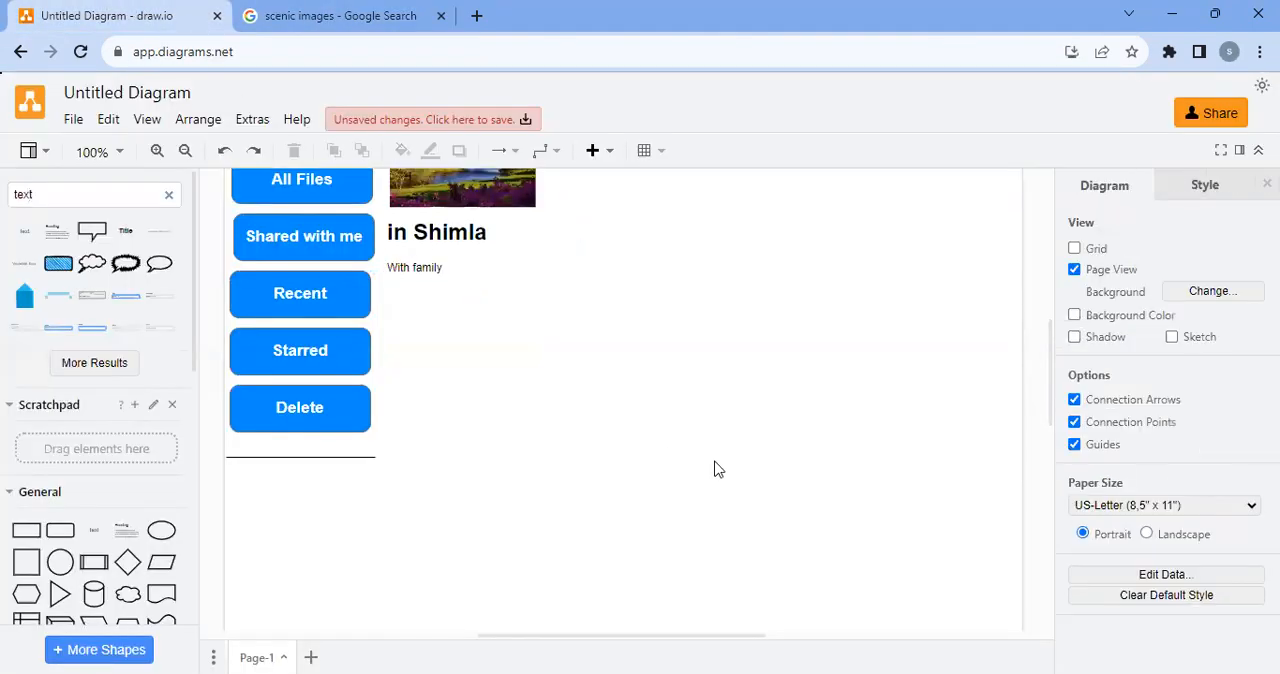
pyautogui.hotkey('ctrl', 'v')
# Shrink the mountain lake picture to the size of the first thumbnail and align it beside that thumbnail
pyautogui.moveTo(722, 607); pyautogui.dragTo(751, 437)
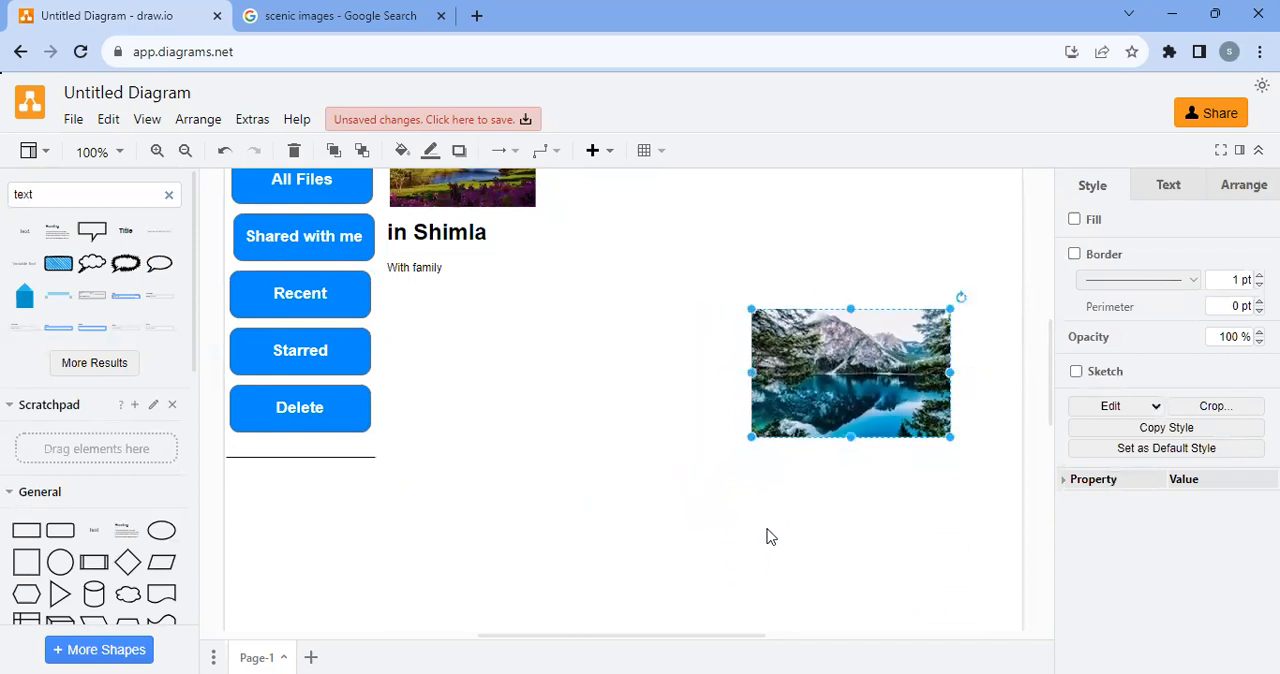
pyautogui.scroll(3, 766, 534)
pyautogui.moveTo(795, 535); pyautogui.dragTo(610, 359)
pyautogui.moveTo(658, 431); pyautogui.dragTo(659, 400)
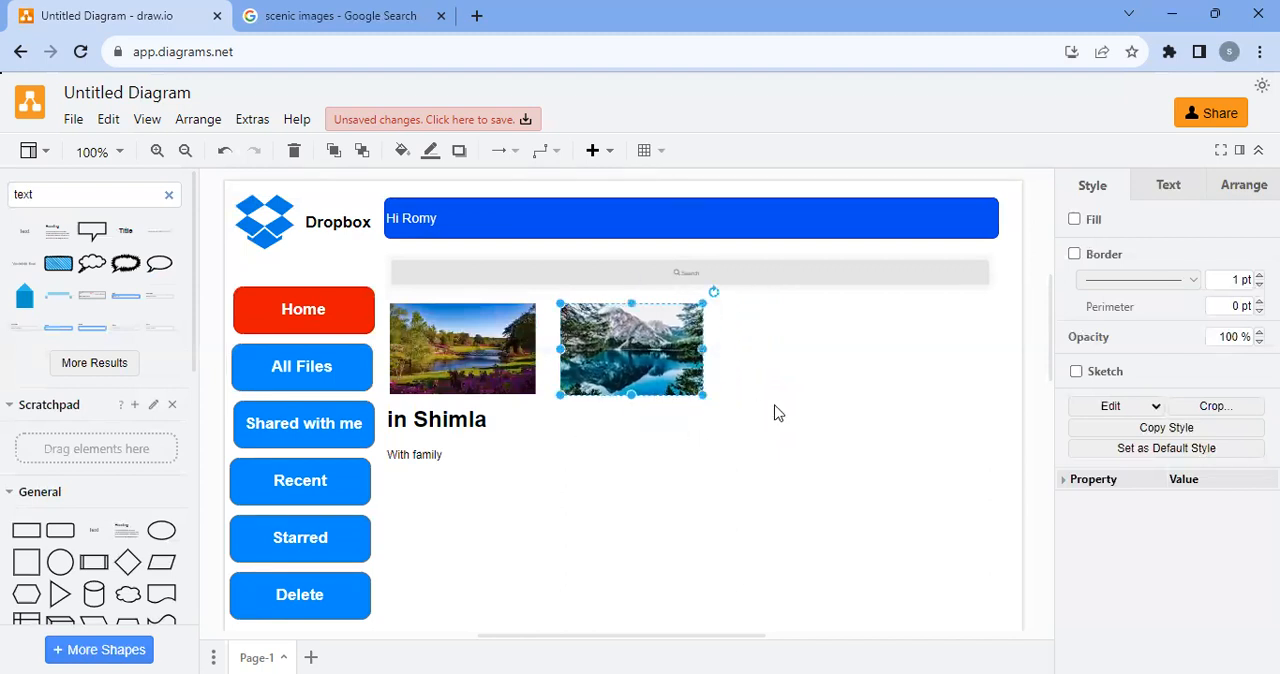
pyautogui.click(776, 412)
# Duplicate the "in Shimla" caption under the mountain lake thumbnail and change the copy's heading to "in OOTY"
pyautogui.click(425, 424)
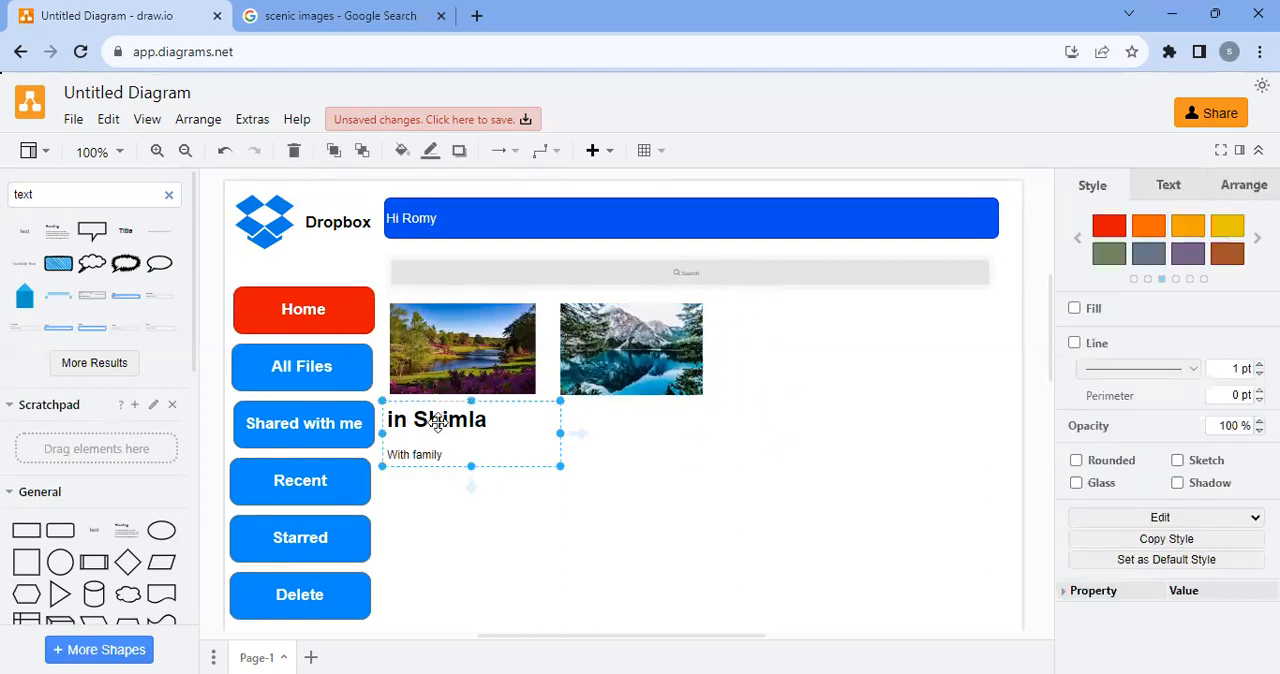
pyautogui.moveTo(437, 422); pyautogui.dragTo(630, 443)
pyautogui.doubleClick(650, 423)
pyautogui.click(675, 420)
pyautogui.doubleClick(664, 428)
pyautogui.click(663, 434)
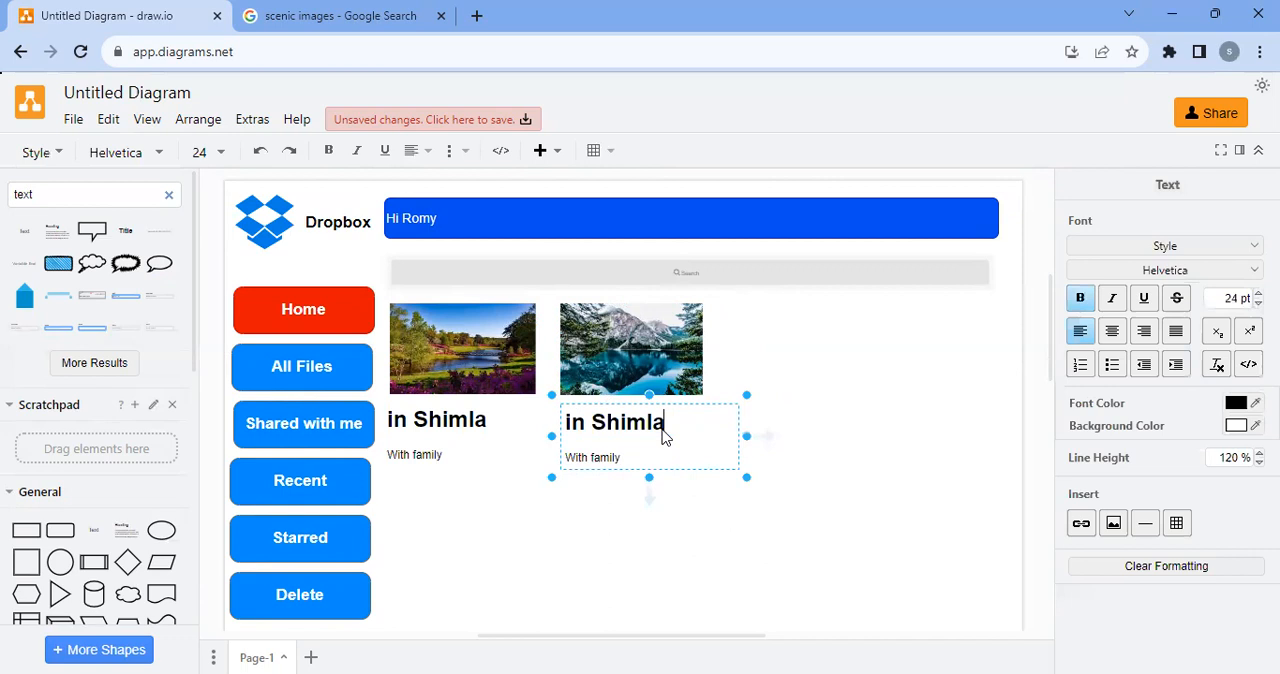
pyautogui.press('BackSpace')
pyautogui.press('BackSpace')
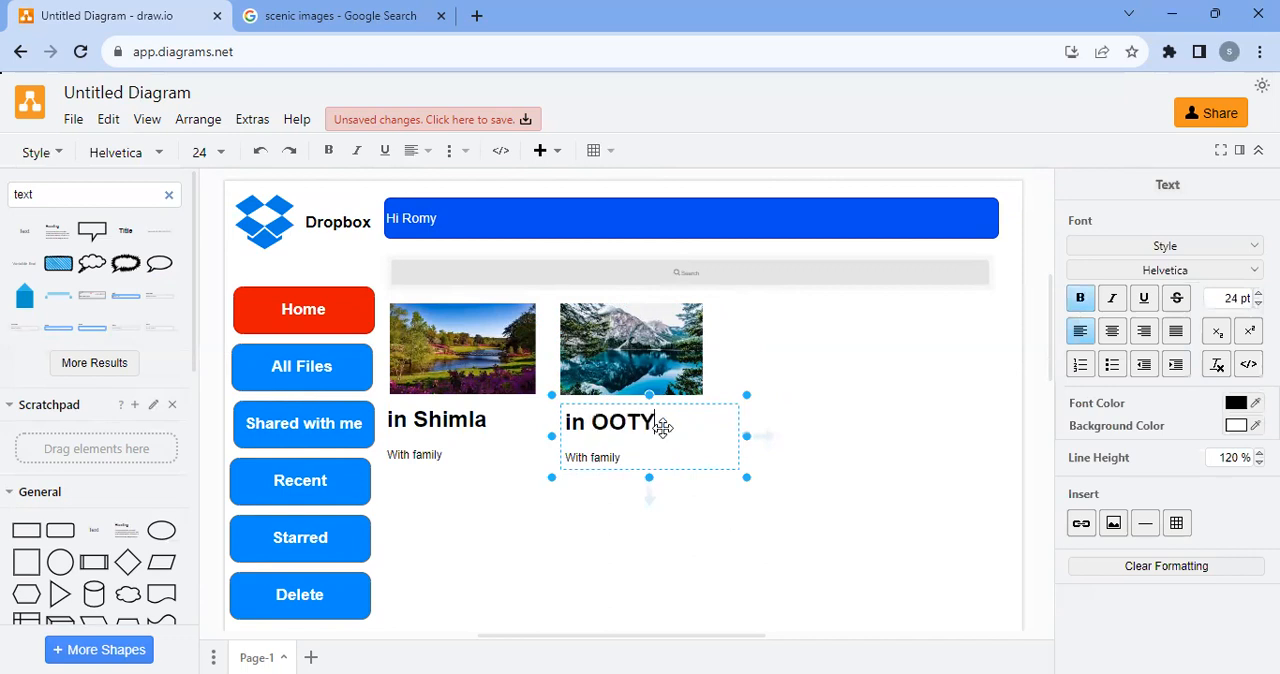
pyautogui.click(842, 450)
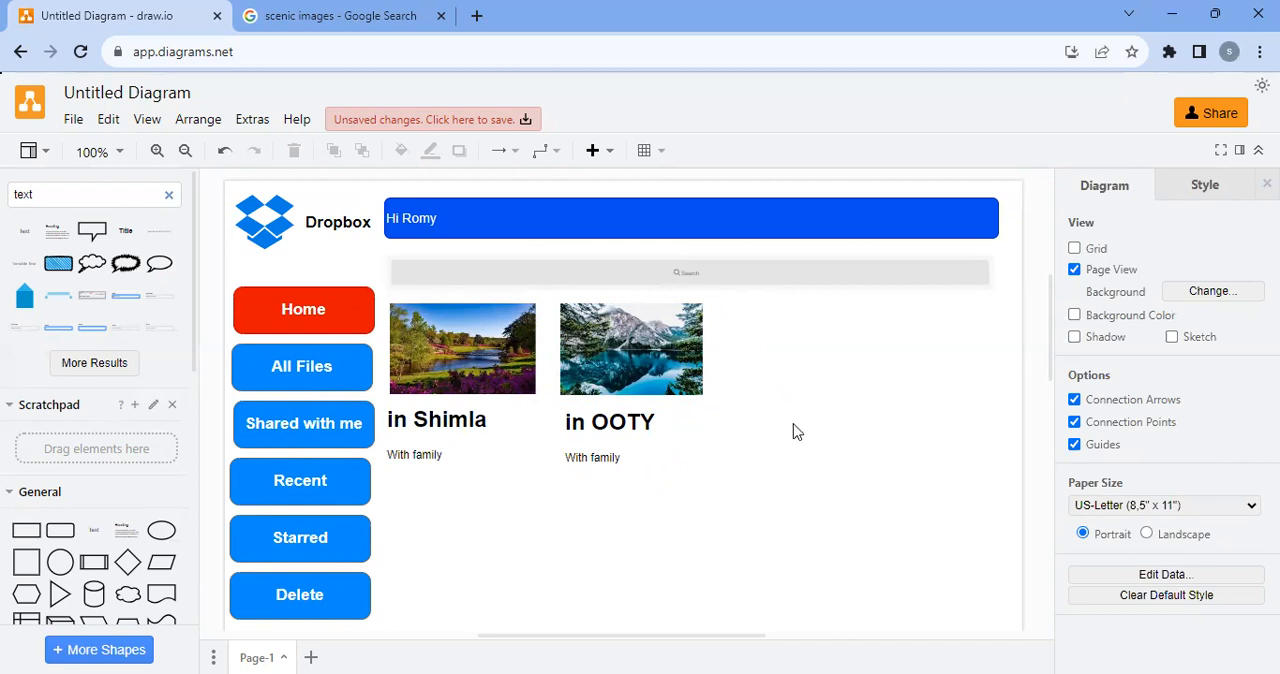
# Add a text label reading "Files" beneath the "With family" line of the first thumbnail's caption
pyautogui.scroll(-3, 545, 364)
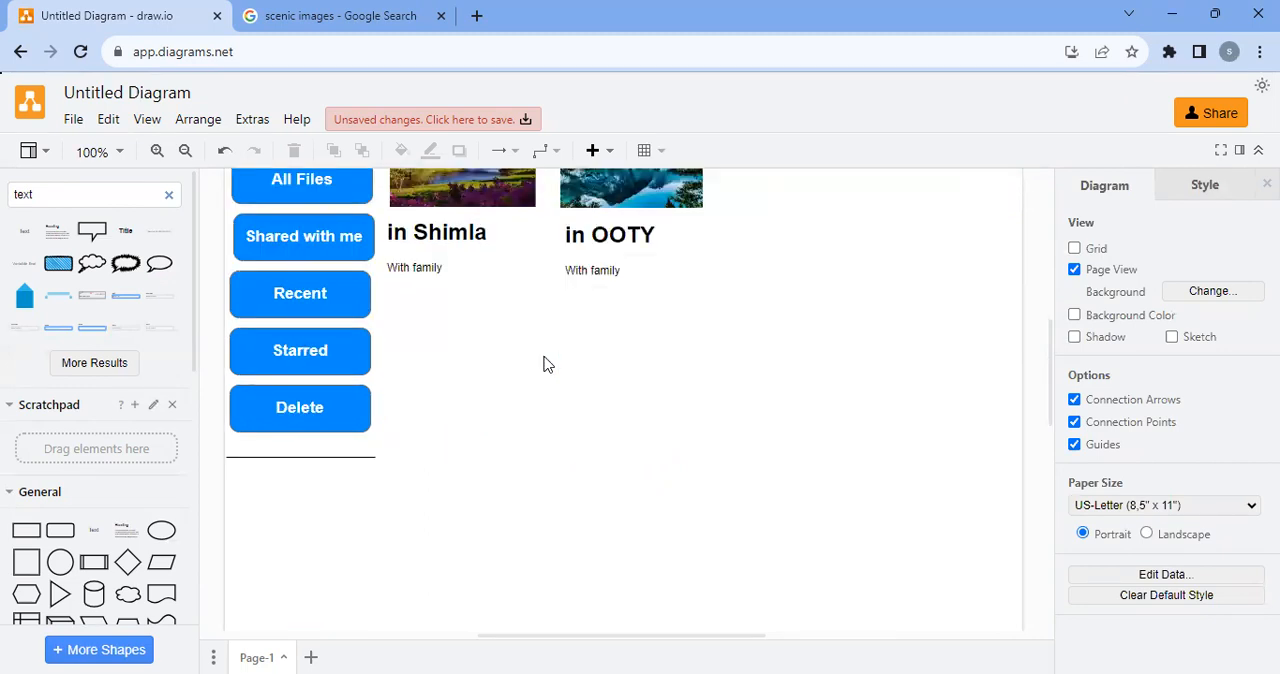
pyautogui.moveTo(22, 234); pyautogui.dragTo(374, 293)
pyautogui.write('Files')
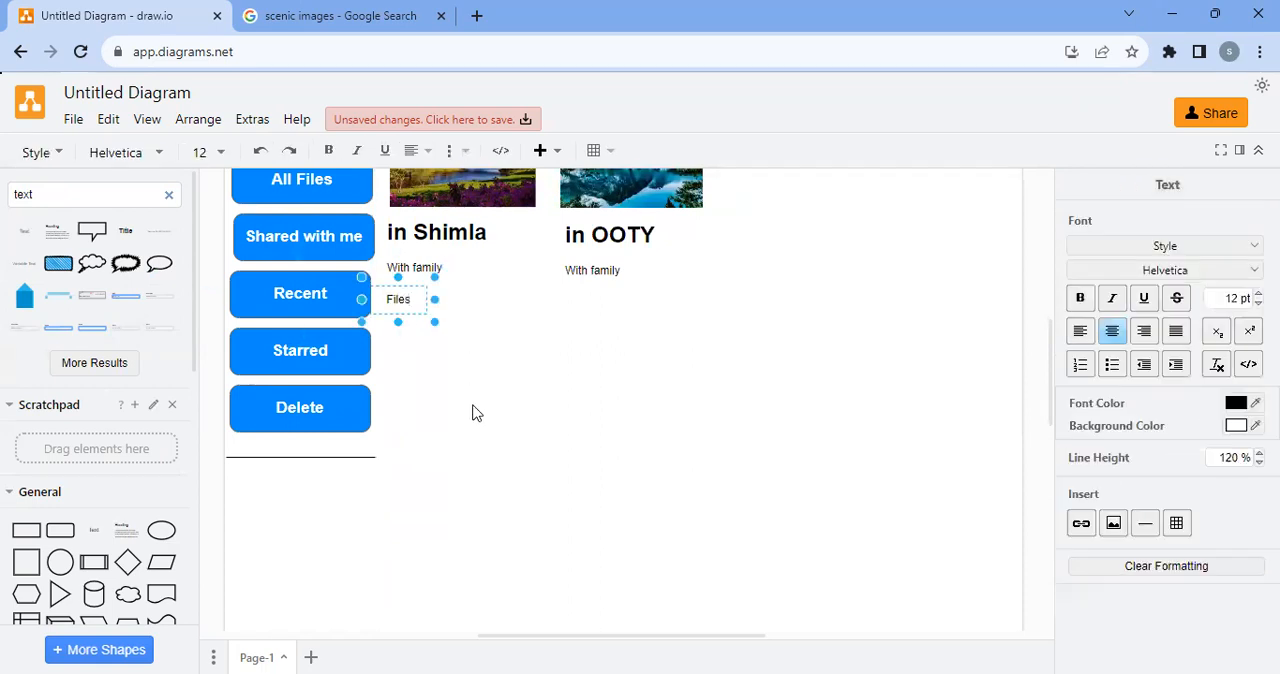
pyautogui.click(476, 413)
pyautogui.click(397, 300)
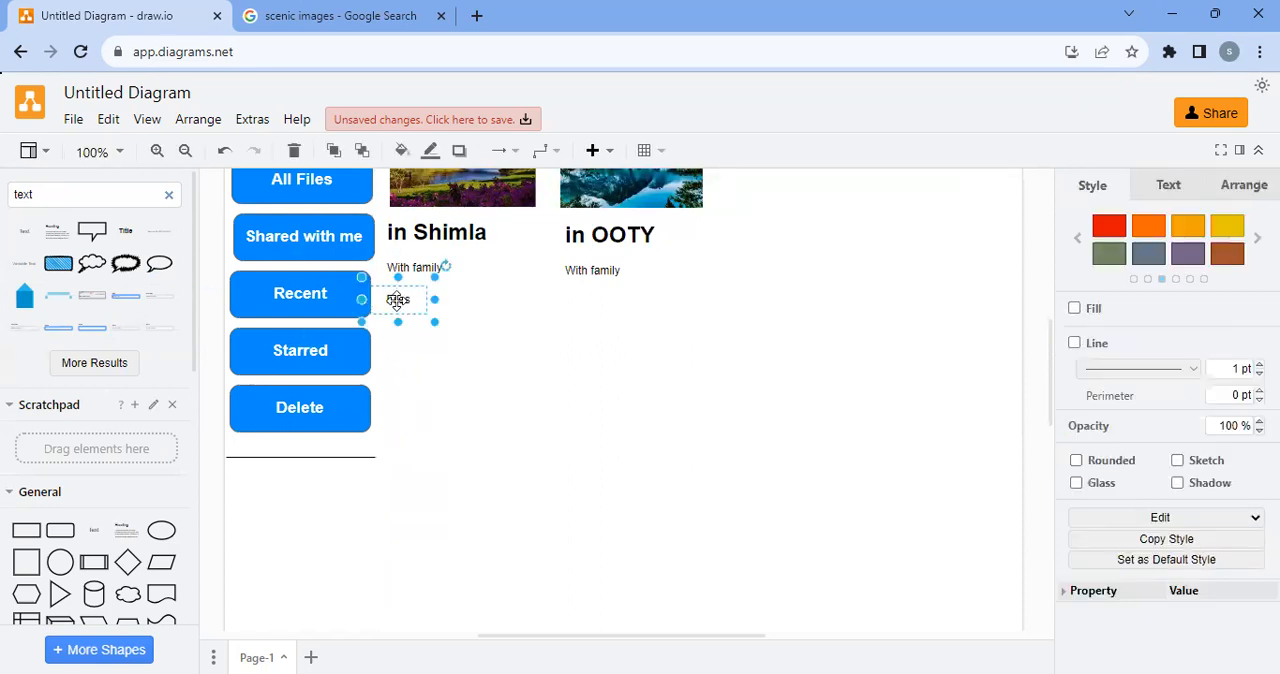
pyautogui.click(476, 405)
# Look through the Mockup Forms, Mockup Graphics and Mockup Buttons shape libraries
pyautogui.scroll(-3, 8, 490)
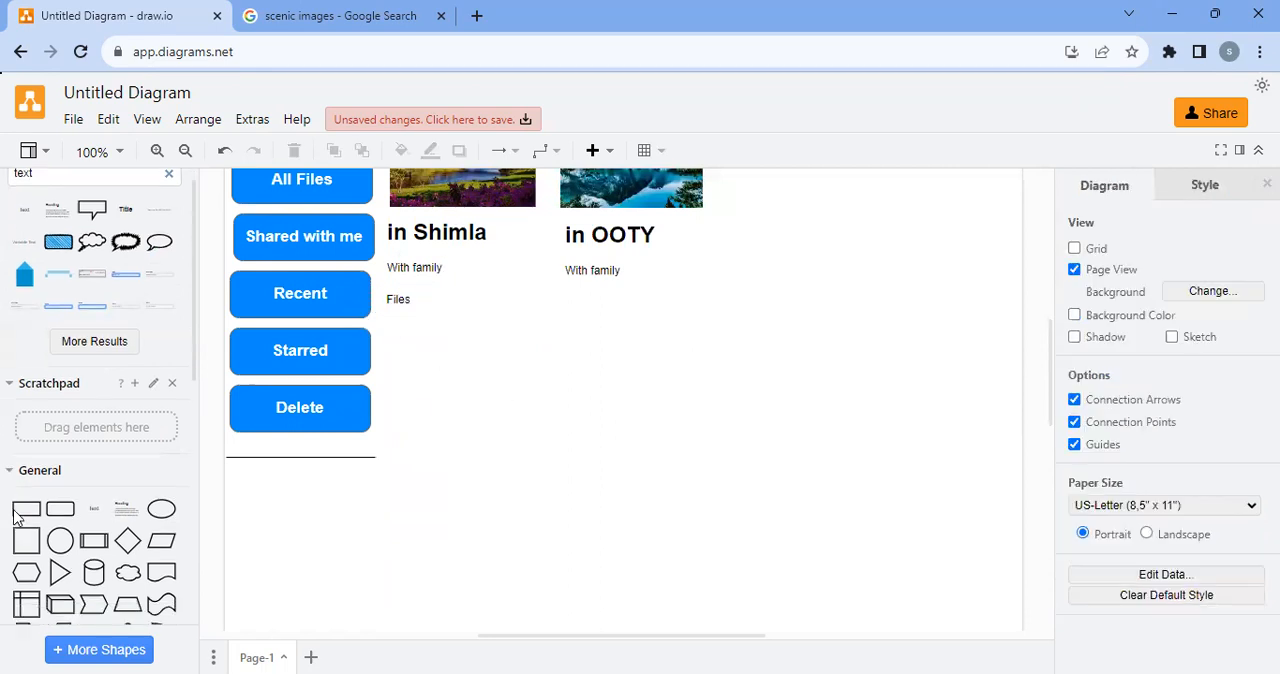
pyautogui.scroll(-5, 66, 385)
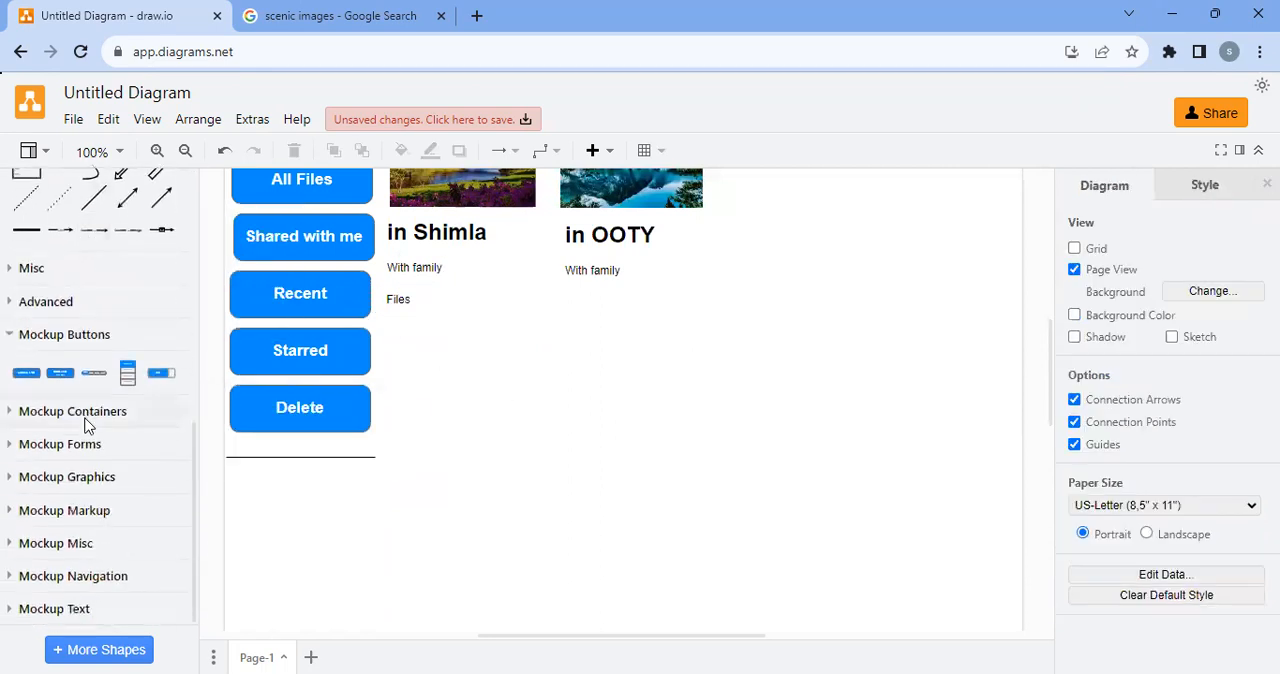
pyautogui.click(12, 447)
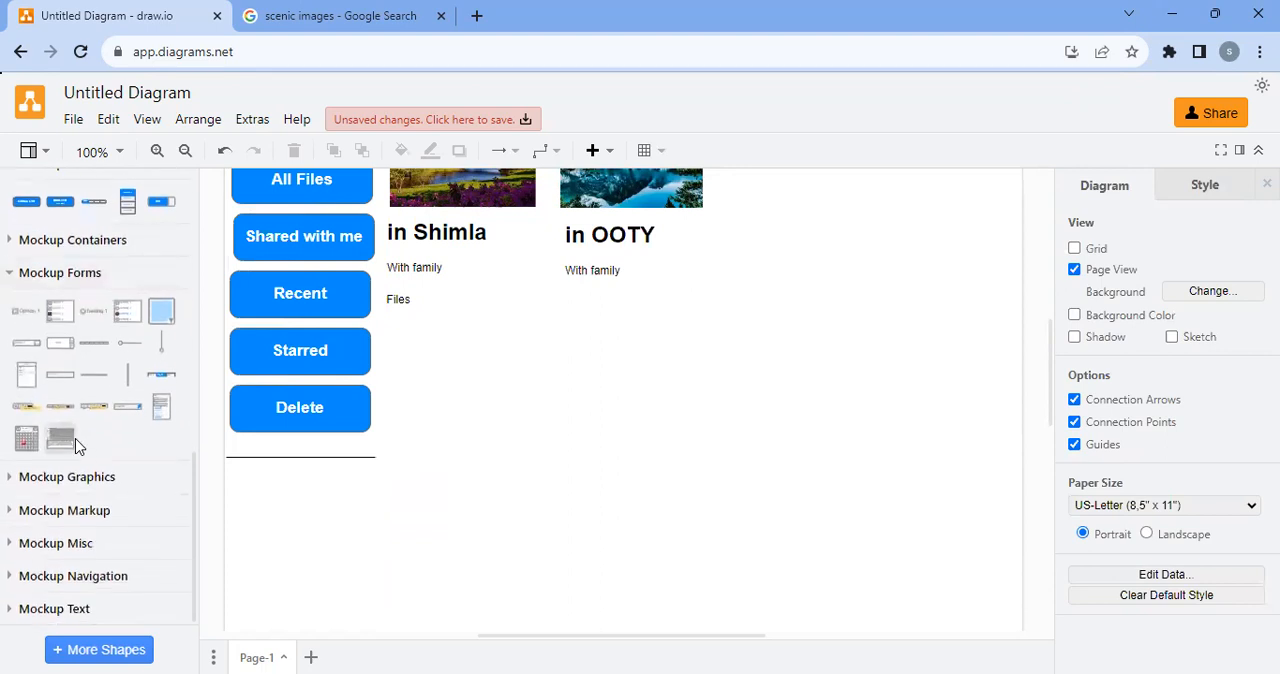
pyautogui.click(14, 273)
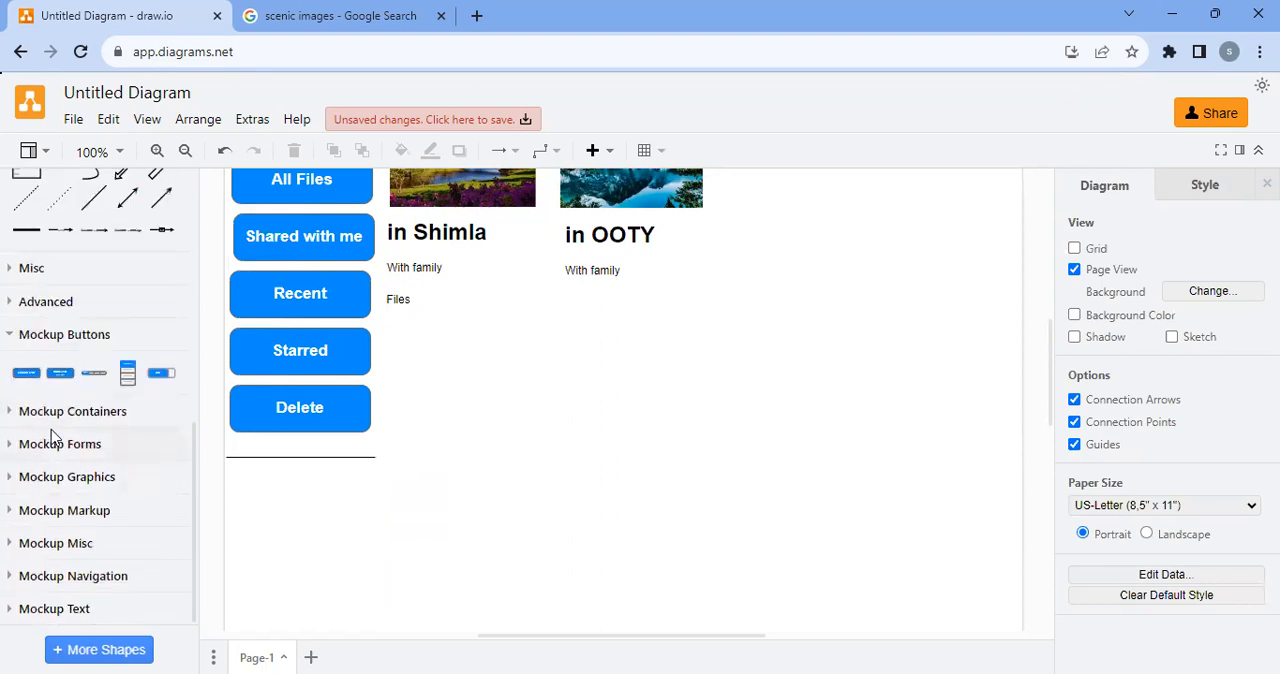
pyautogui.click(30, 480)
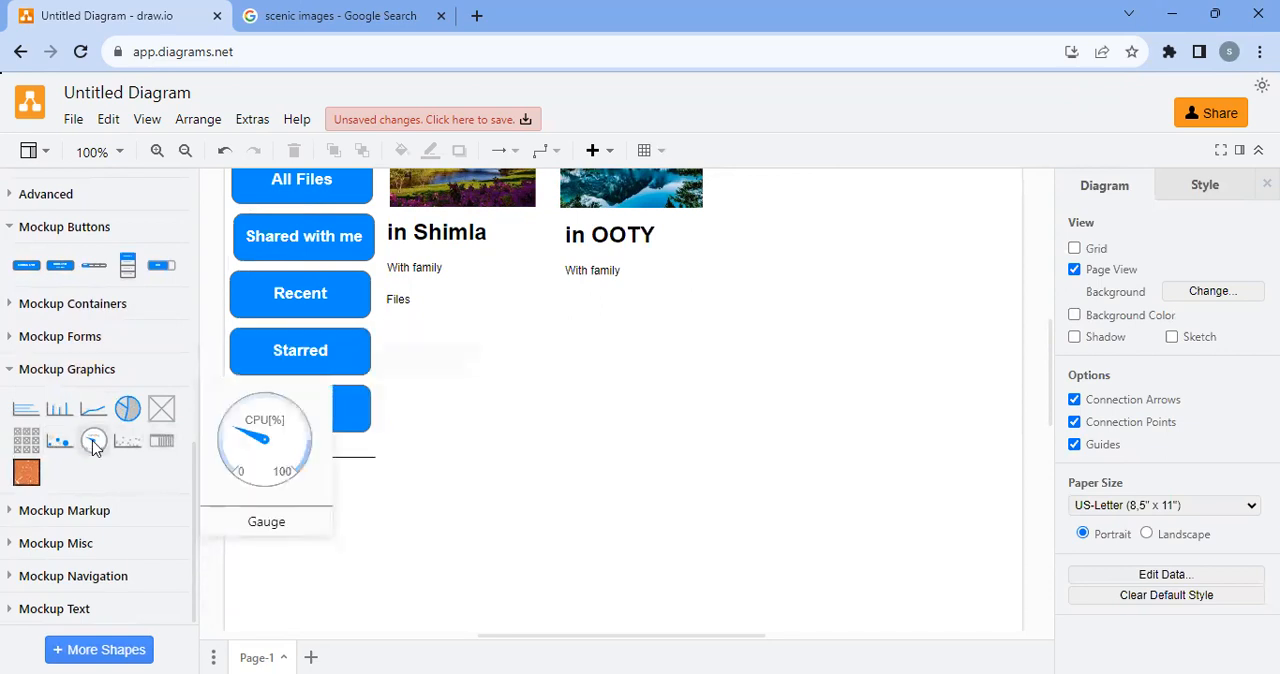
pyautogui.click(31, 375)
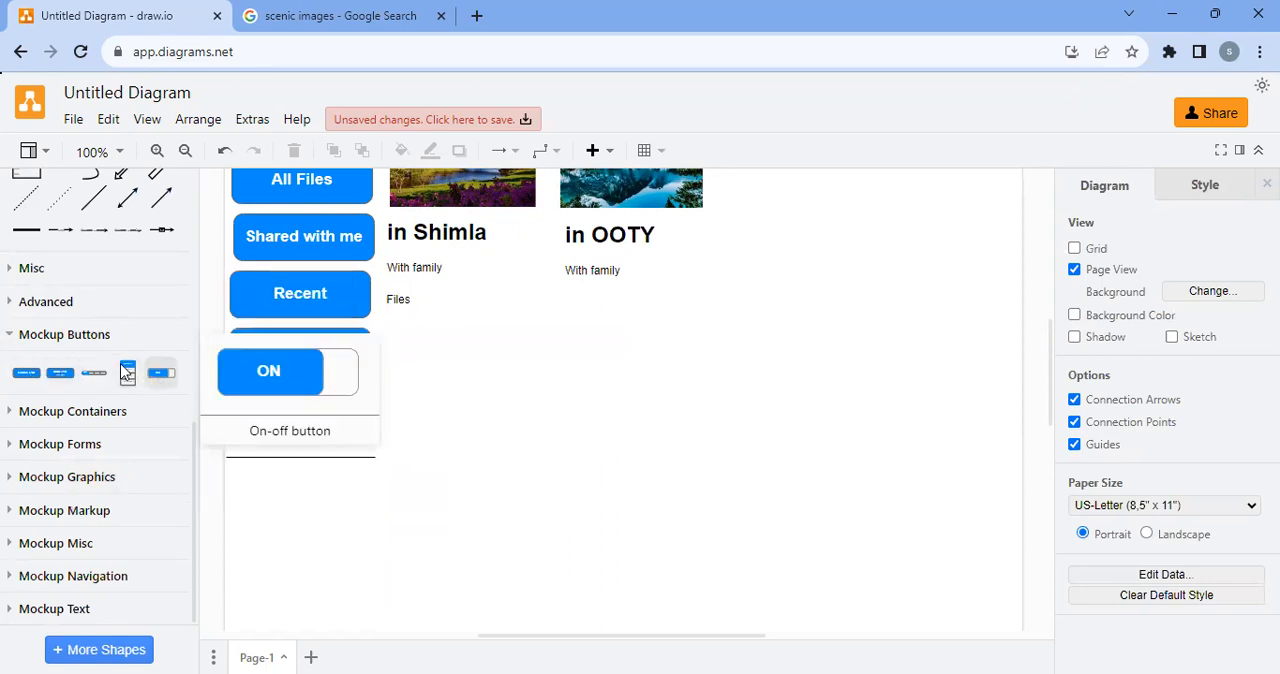
pyautogui.click(20, 335)
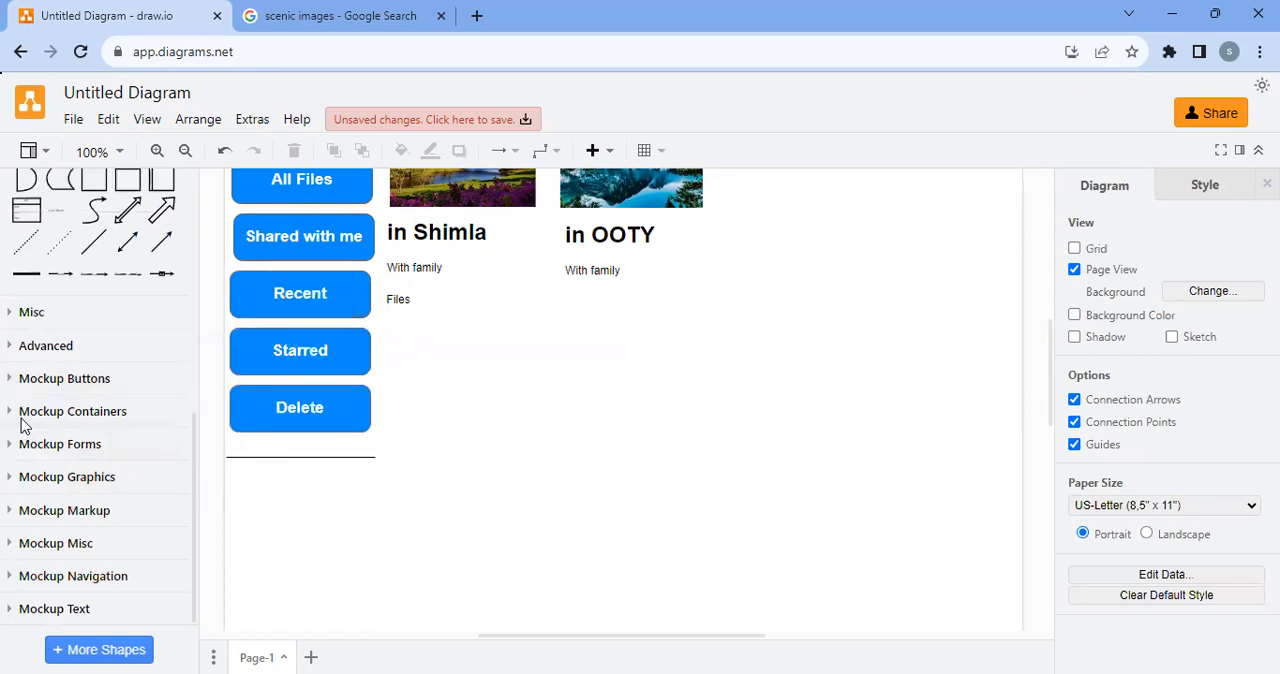
# Examine the shapes in the Mockup Forms, Mockup Graphics, Mockup Markup and Mockup Misc libraries
pyautogui.click(24, 444)
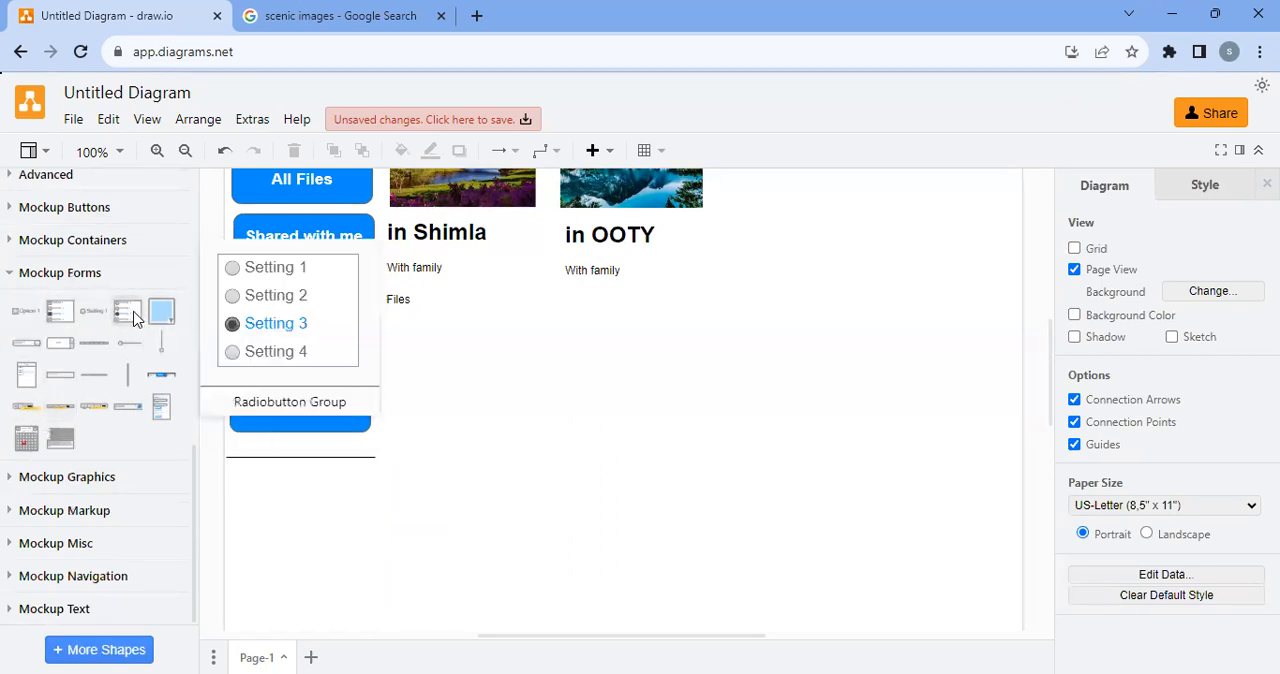
pyautogui.click(28, 476)
pyautogui.scroll(-2, 45, 480)
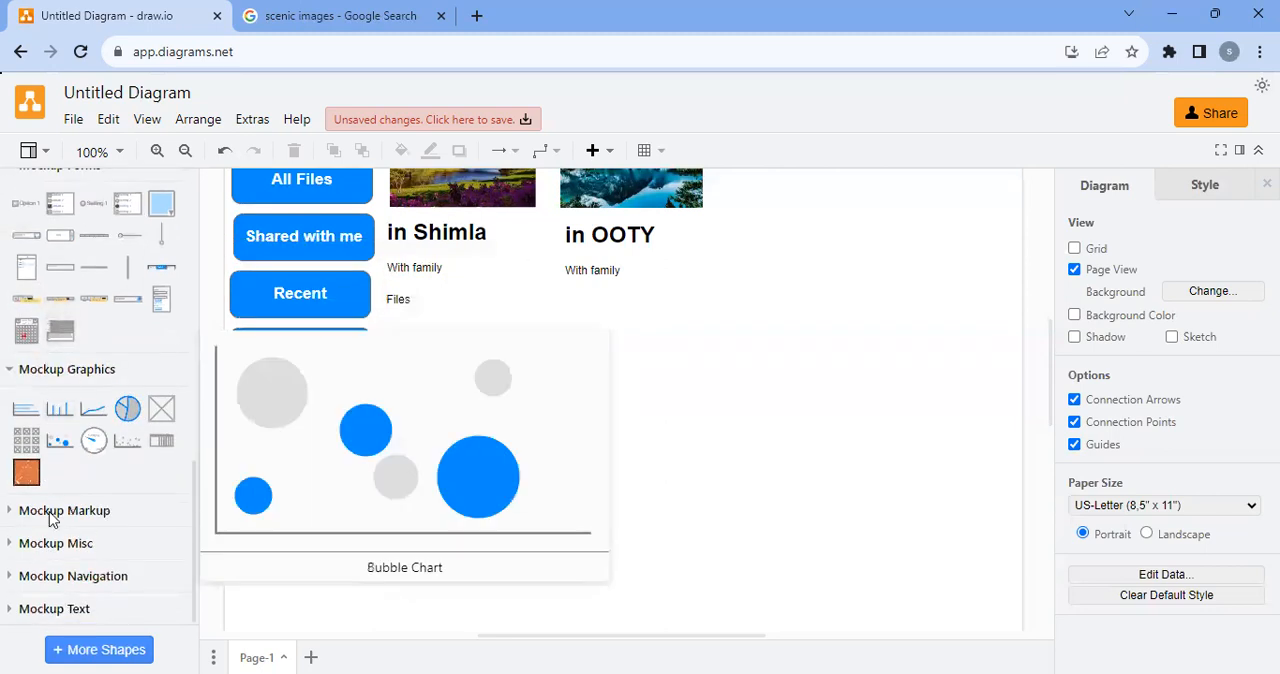
pyautogui.click(55, 515)
pyautogui.scroll(-1, 30, 500)
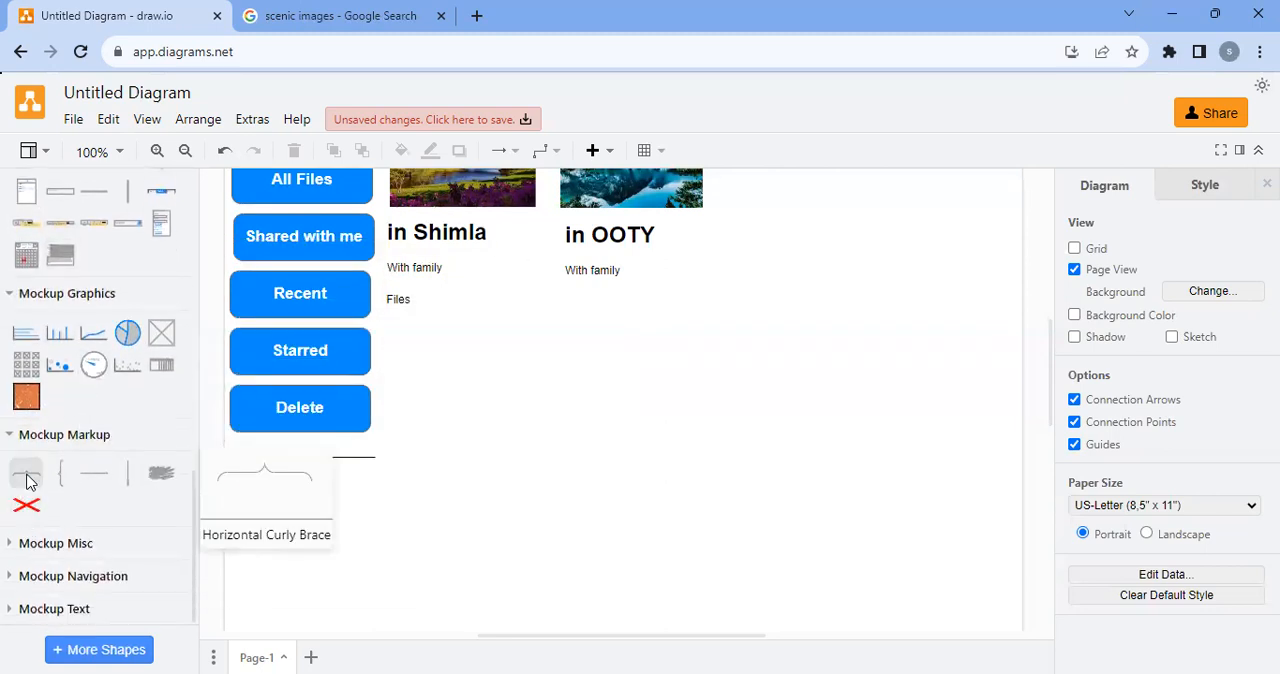
pyautogui.click(48, 545)
pyautogui.scroll(-2, 50, 505)
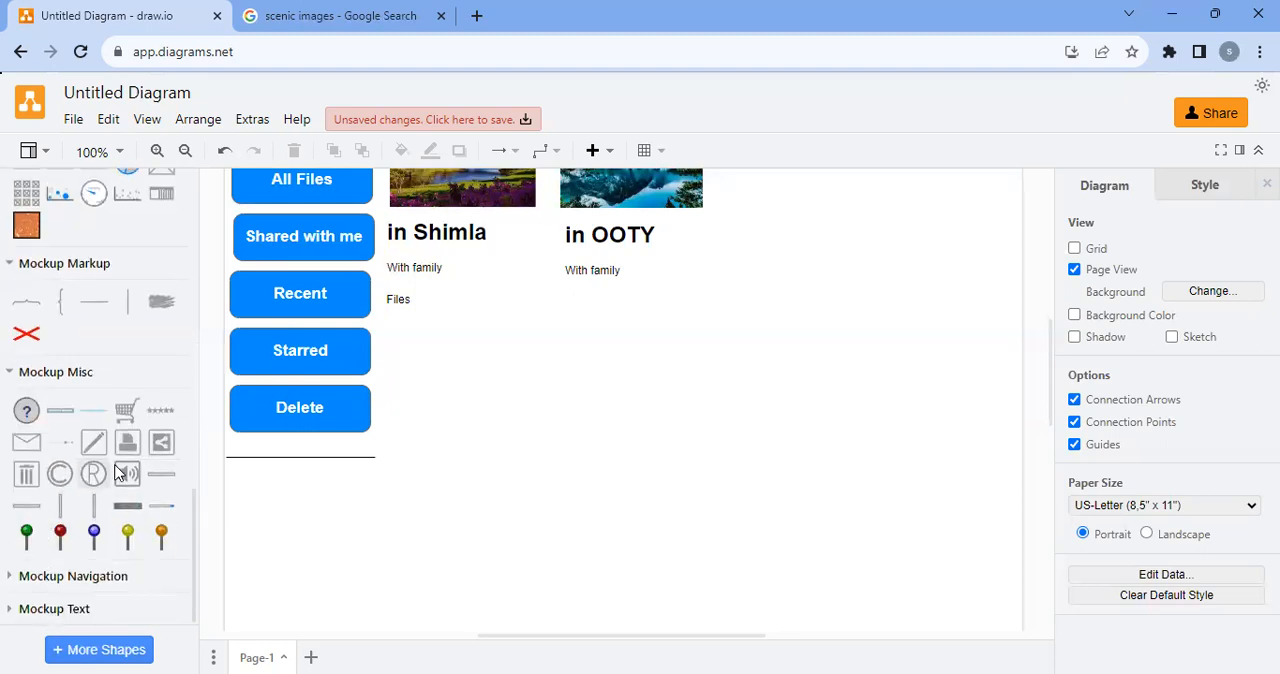
pyautogui.moveTo(117, 542)
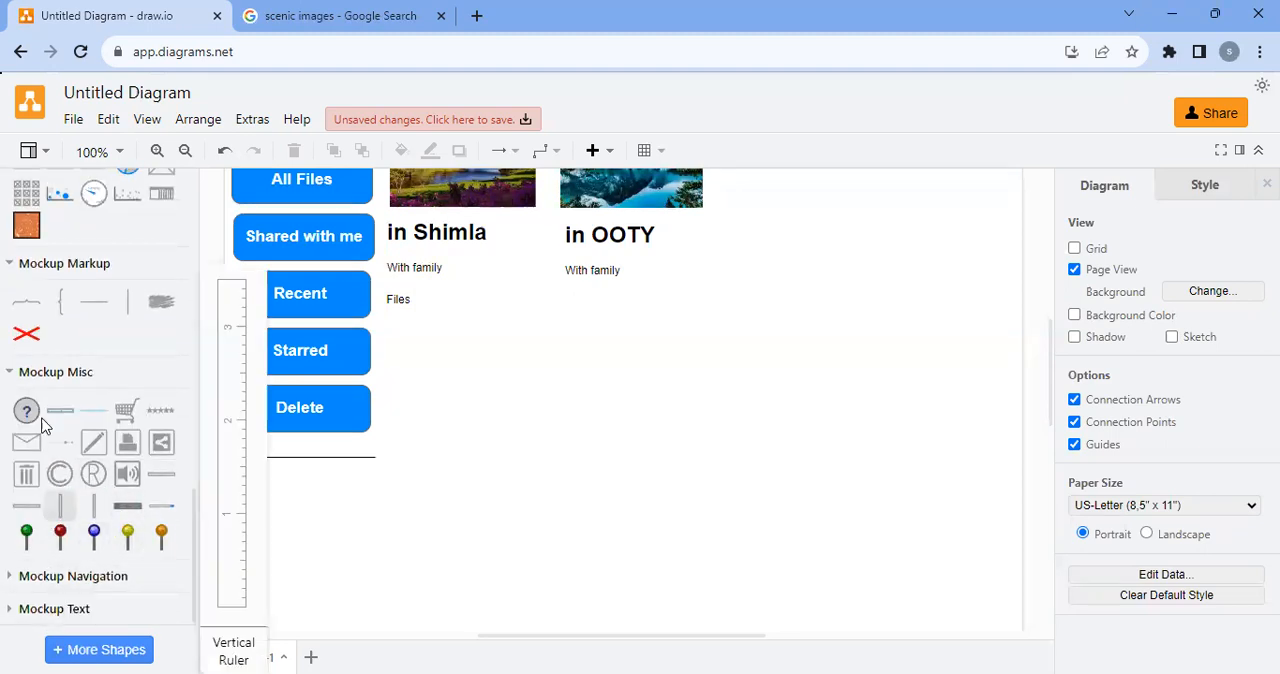
pyautogui.click(15, 371)
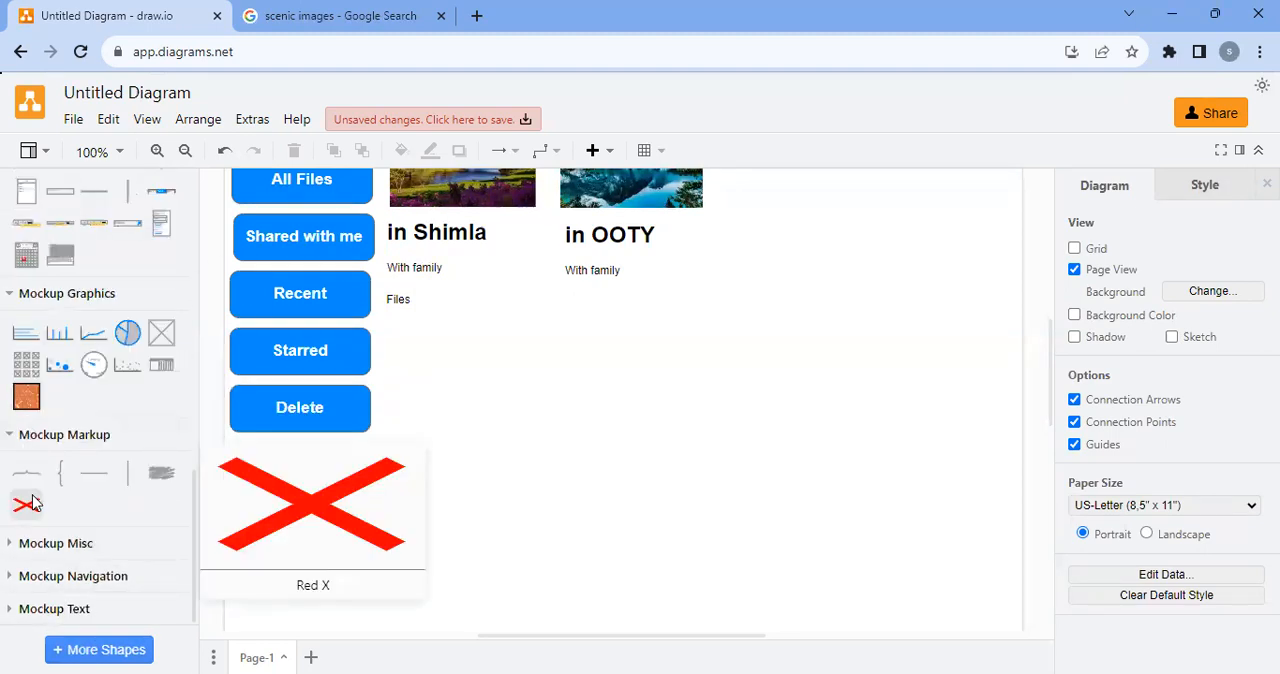
# Examine the Mockup Navigation and Mockup Text shapes, and collapse the open mockup libraries except Mockup Forms
pyautogui.click(18, 576)
pyautogui.scroll(-2, 40, 540)
pyautogui.moveTo(49, 508)
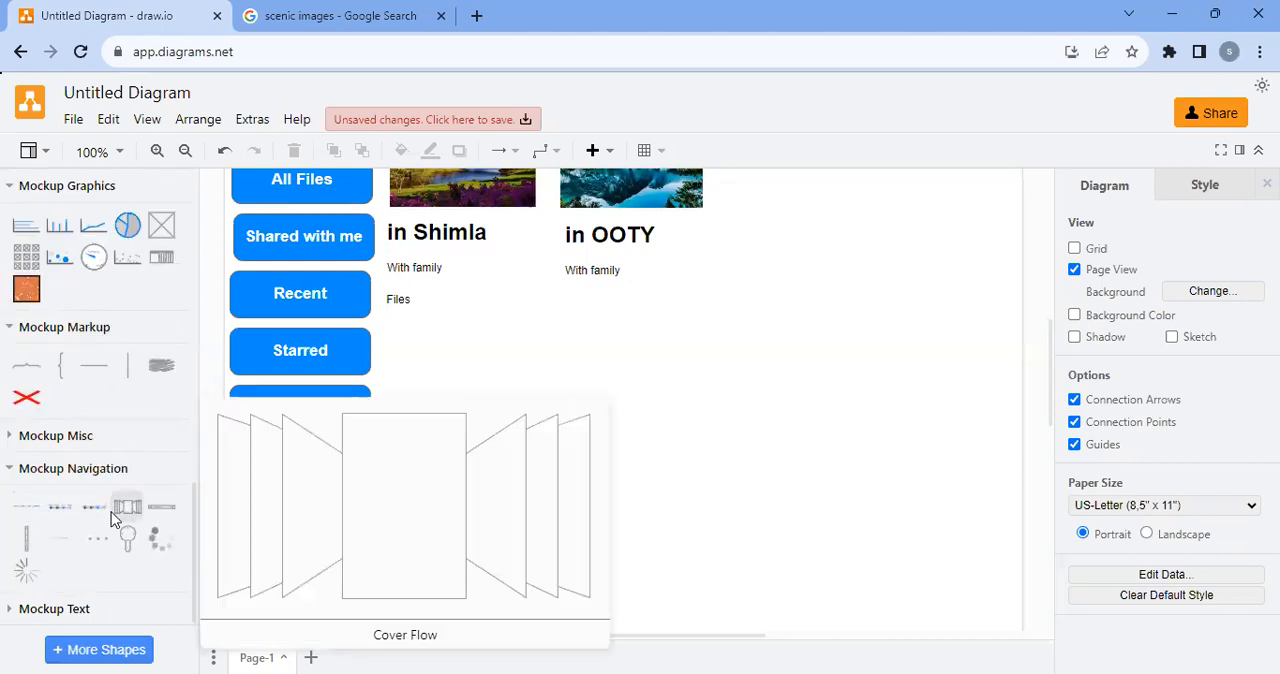
pyautogui.click(40, 609)
pyautogui.scroll(-1, 68, 422)
pyautogui.scroll(-1, 68, 422)
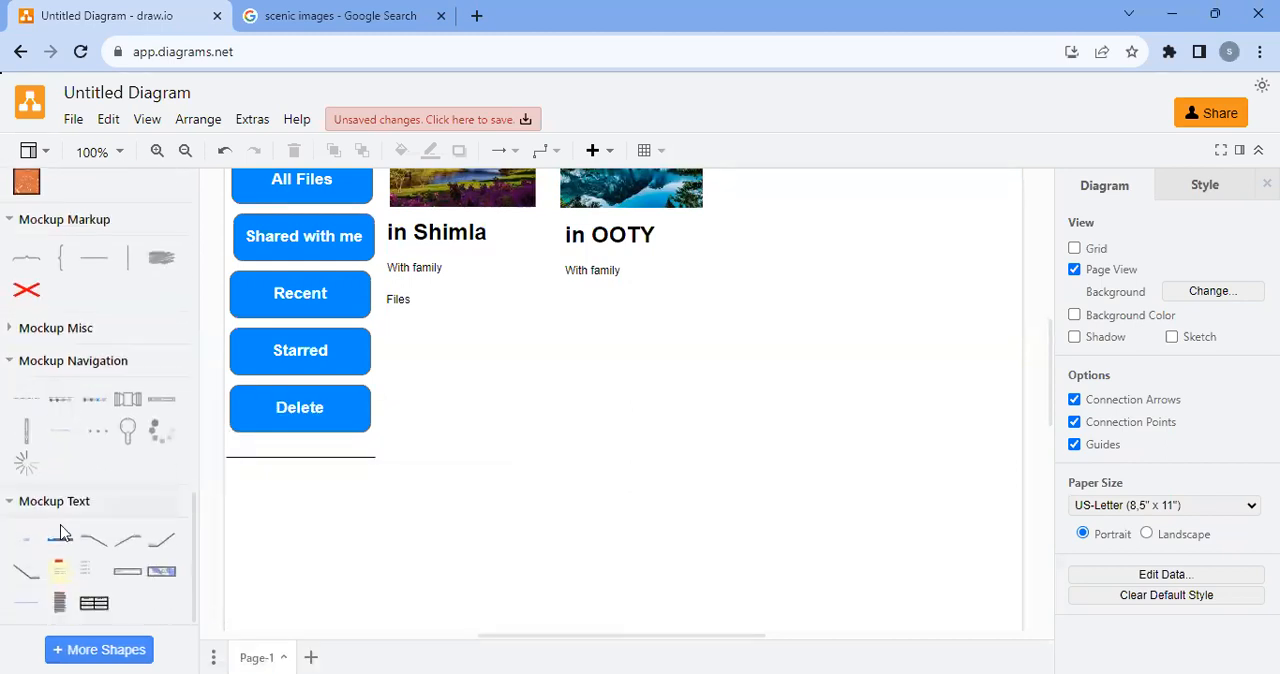
pyautogui.click(8, 503)
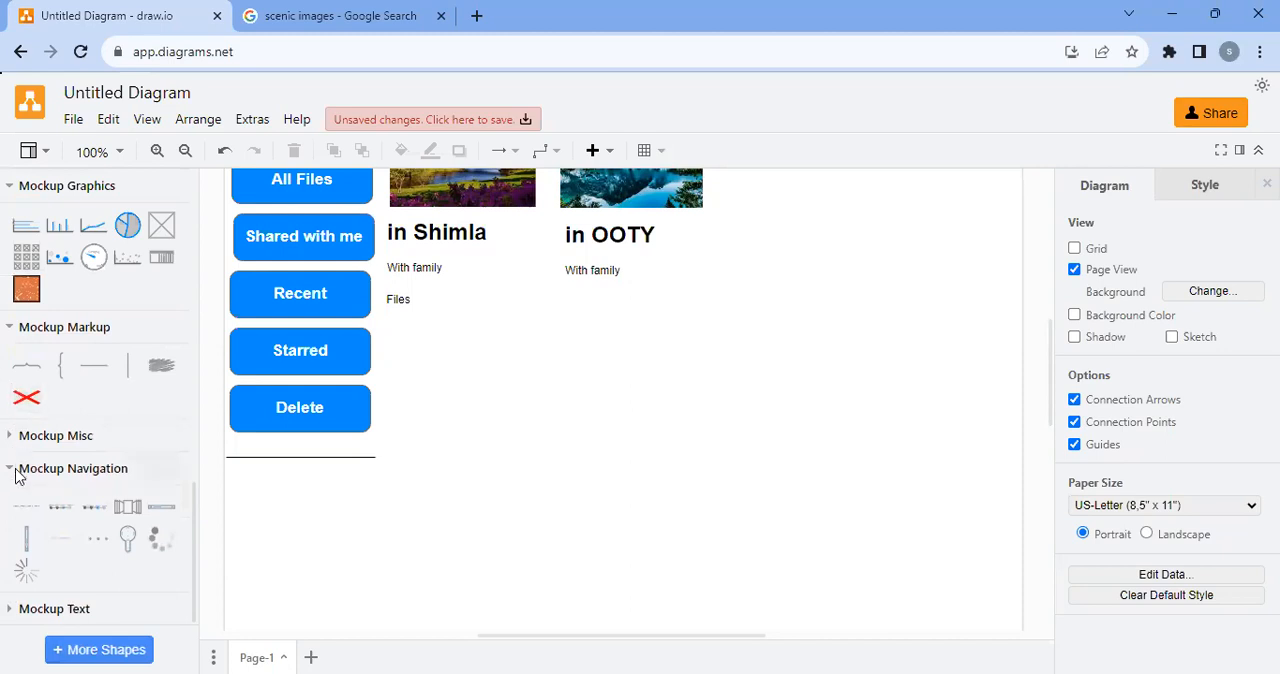
pyautogui.click(12, 469)
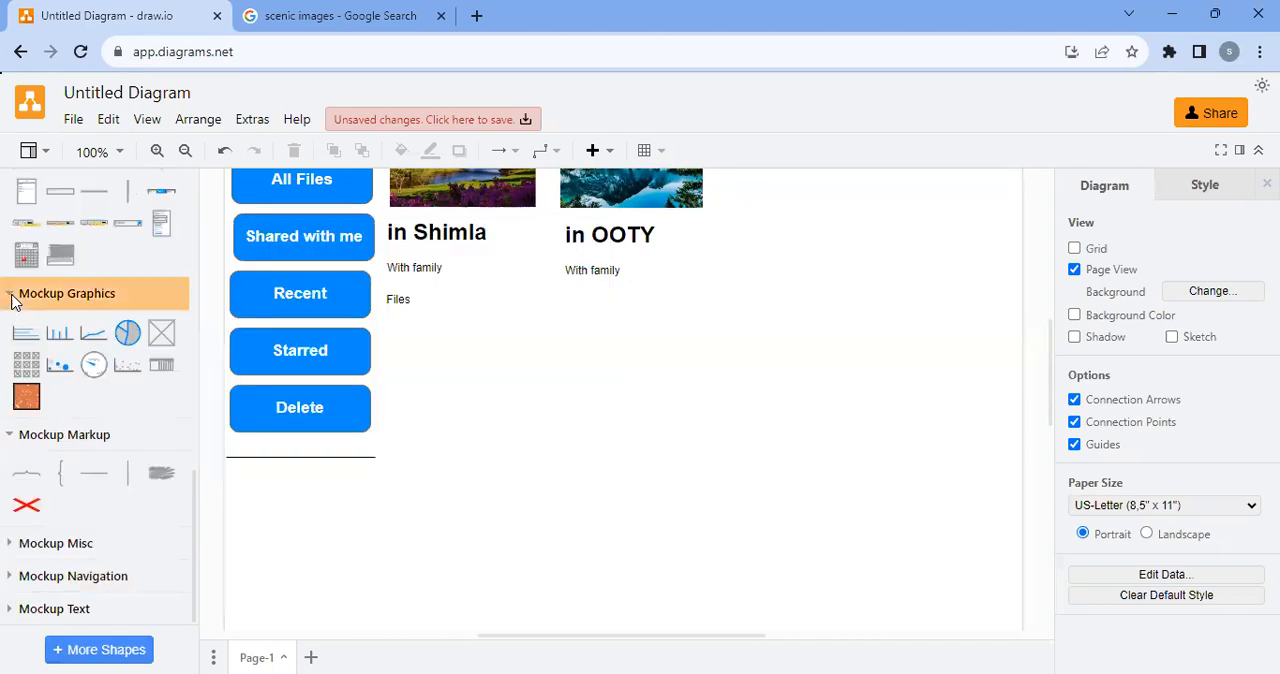
pyautogui.click(11, 294)
pyautogui.click(11, 437)
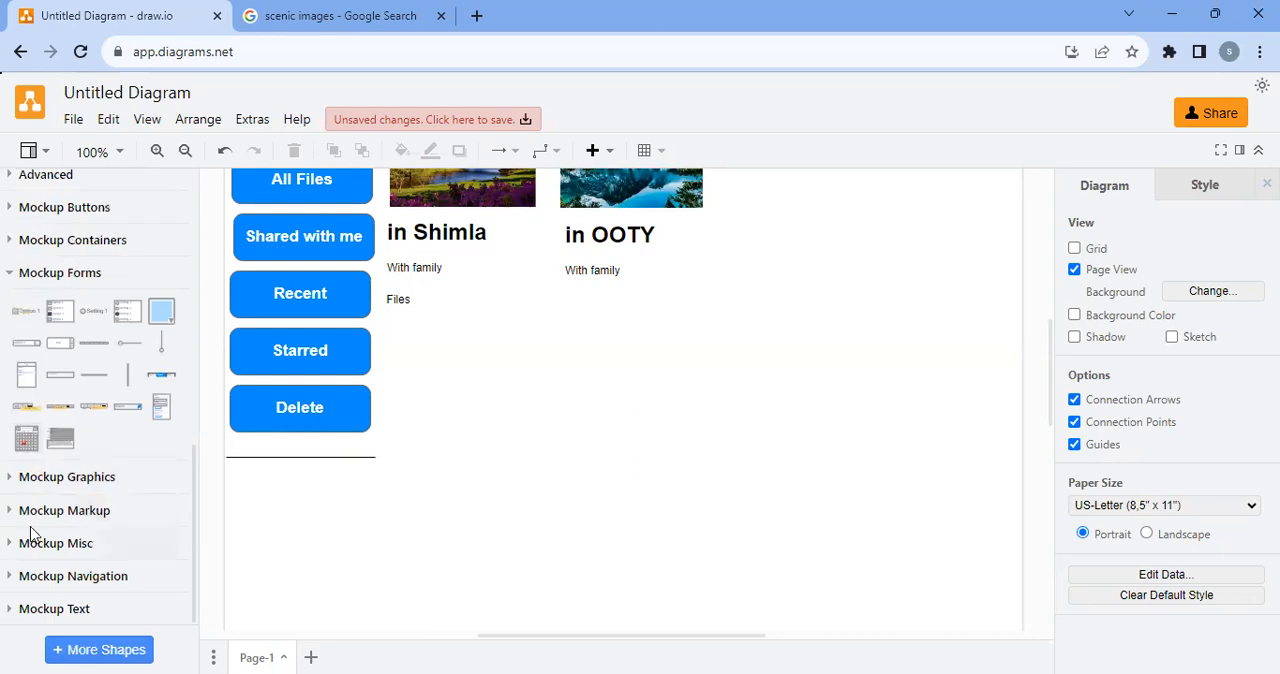
pyautogui.scroll(1, 42, 527)
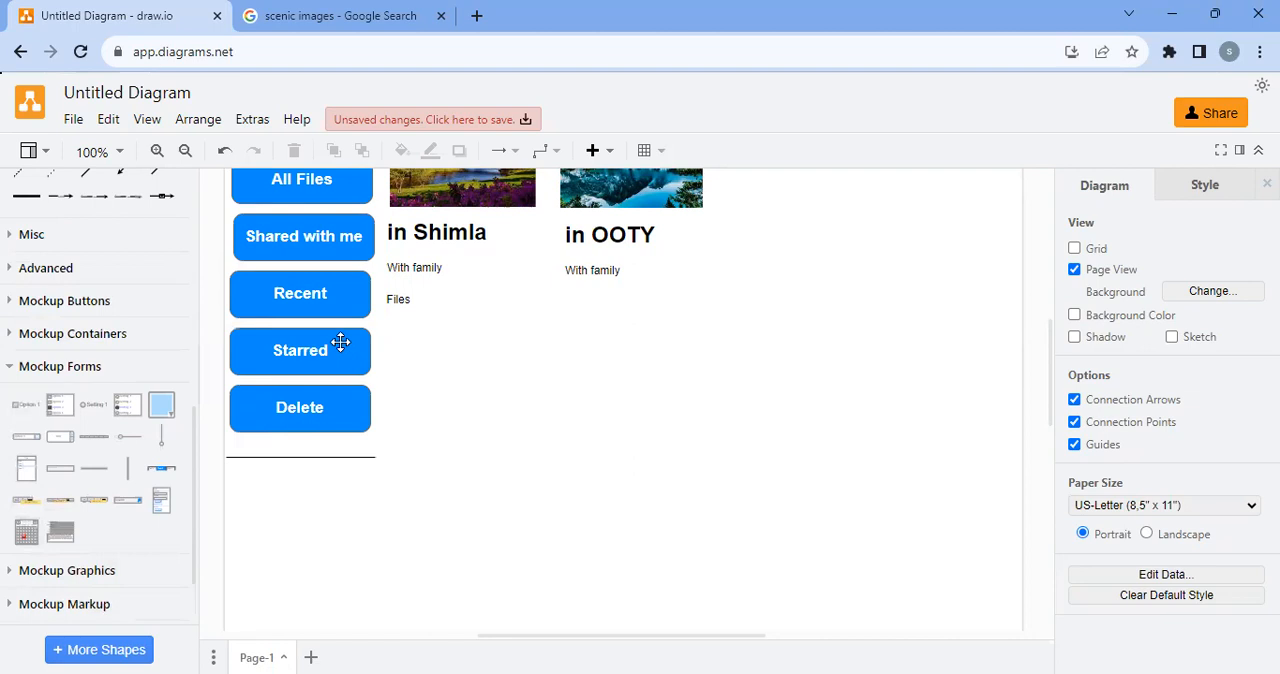
# Make the "Files" label bold at 16 pt and align it beneath the "With family" line of the Shimla caption
pyautogui.click(398, 310)
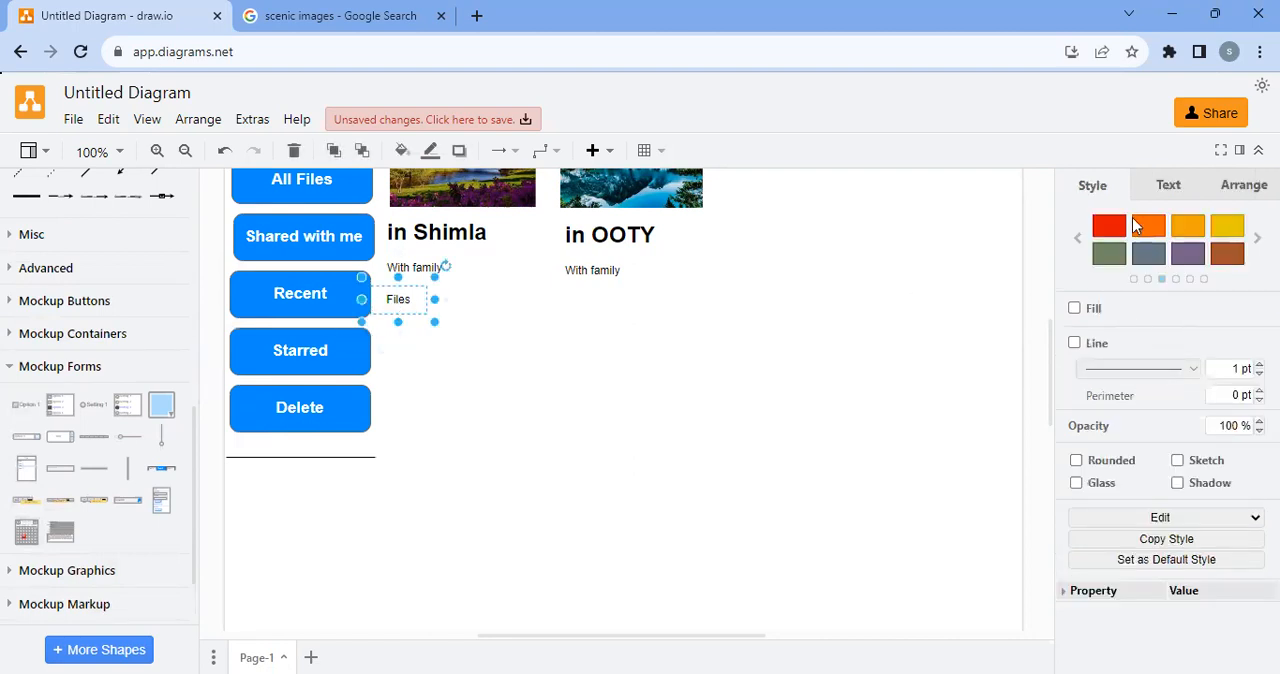
pyautogui.click(1163, 190)
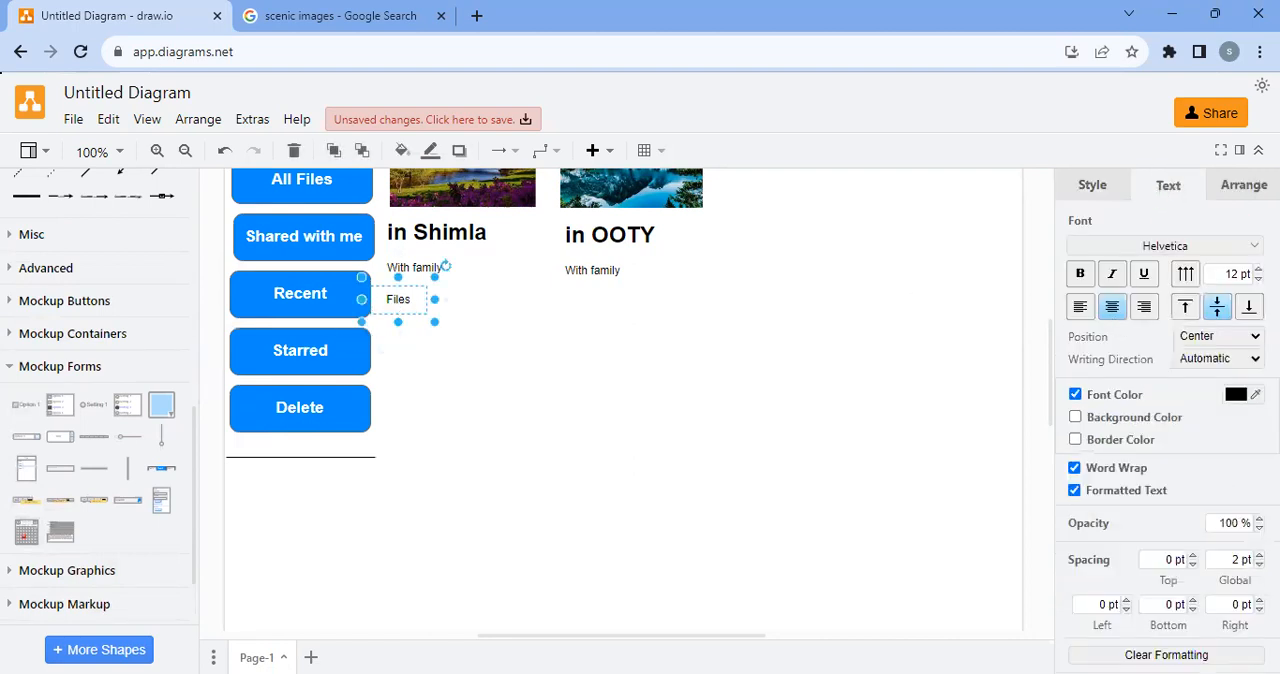
pyautogui.click(555, 420)
pyautogui.moveTo(400, 302); pyautogui.dragTo(415, 313)
pyautogui.click(1080, 274)
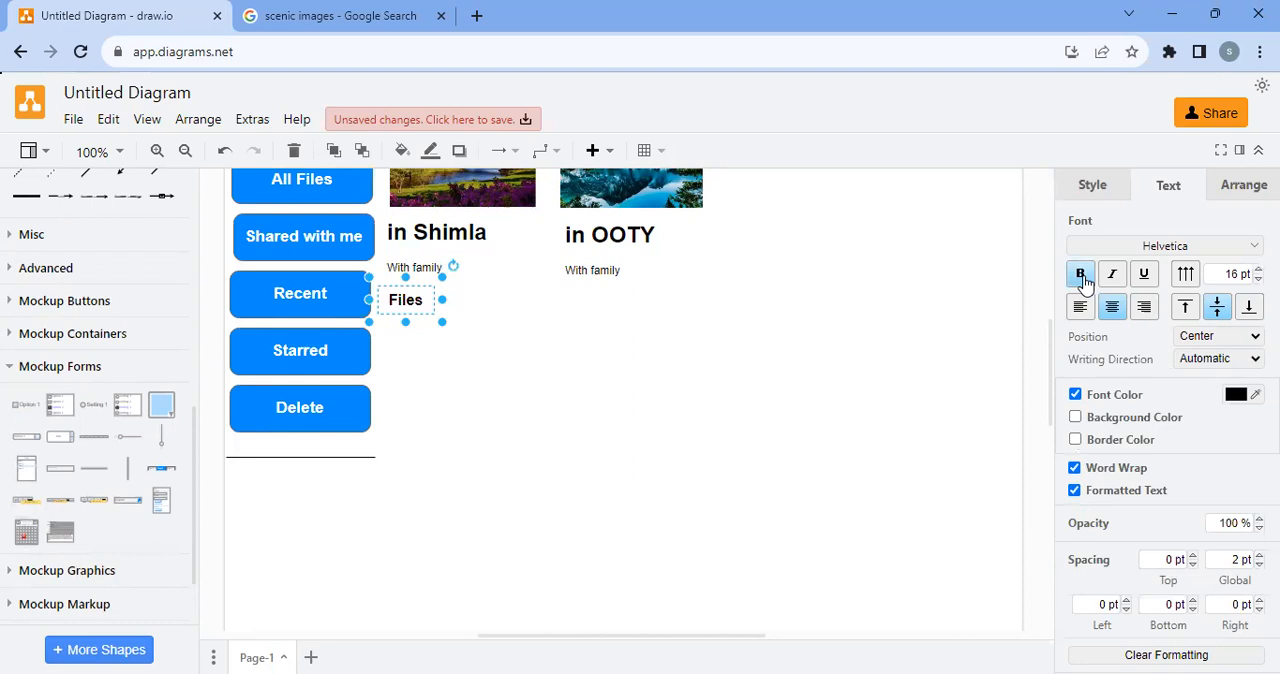
pyautogui.click(797, 398)
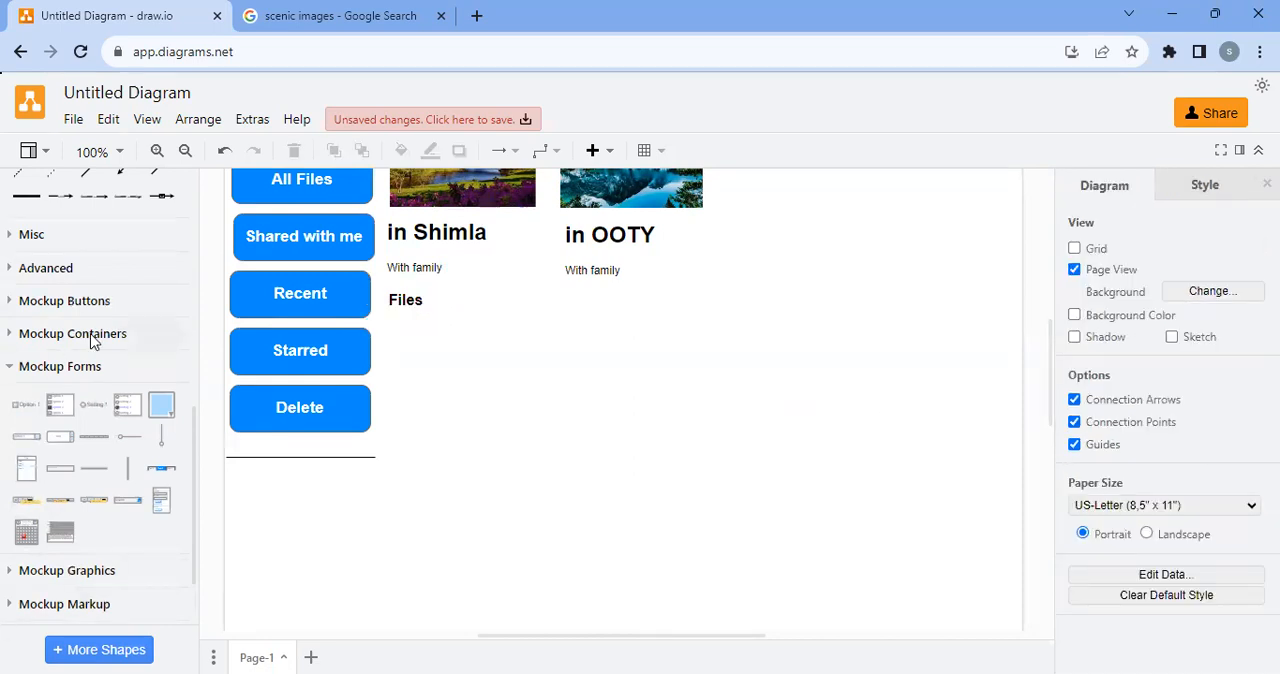
# Add a wide rectangle beneath the "Files" heading and label it "Shimla Trip"
pyautogui.scroll(8, 60, 430)
pyautogui.moveTo(30, 414); pyautogui.dragTo(388, 328)
pyautogui.moveTo(502, 351); pyautogui.dragTo(632, 347)
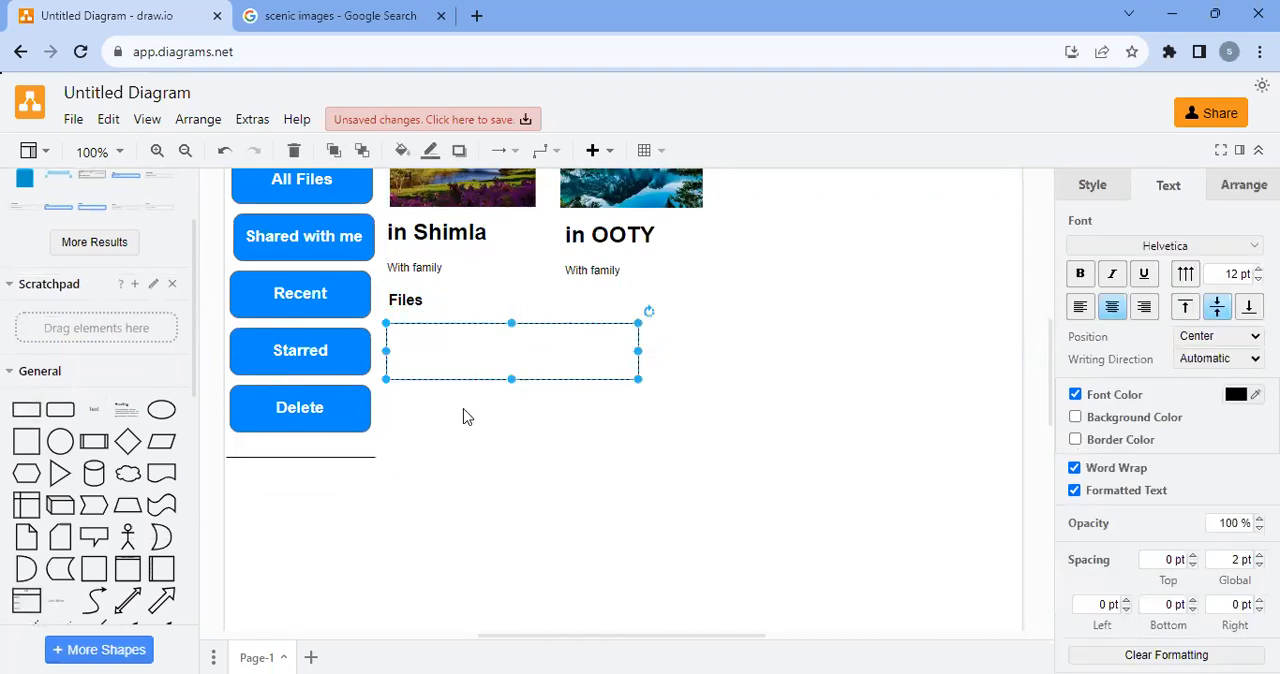
pyautogui.doubleClick(485, 355)
pyautogui.write('Shimla Trip')
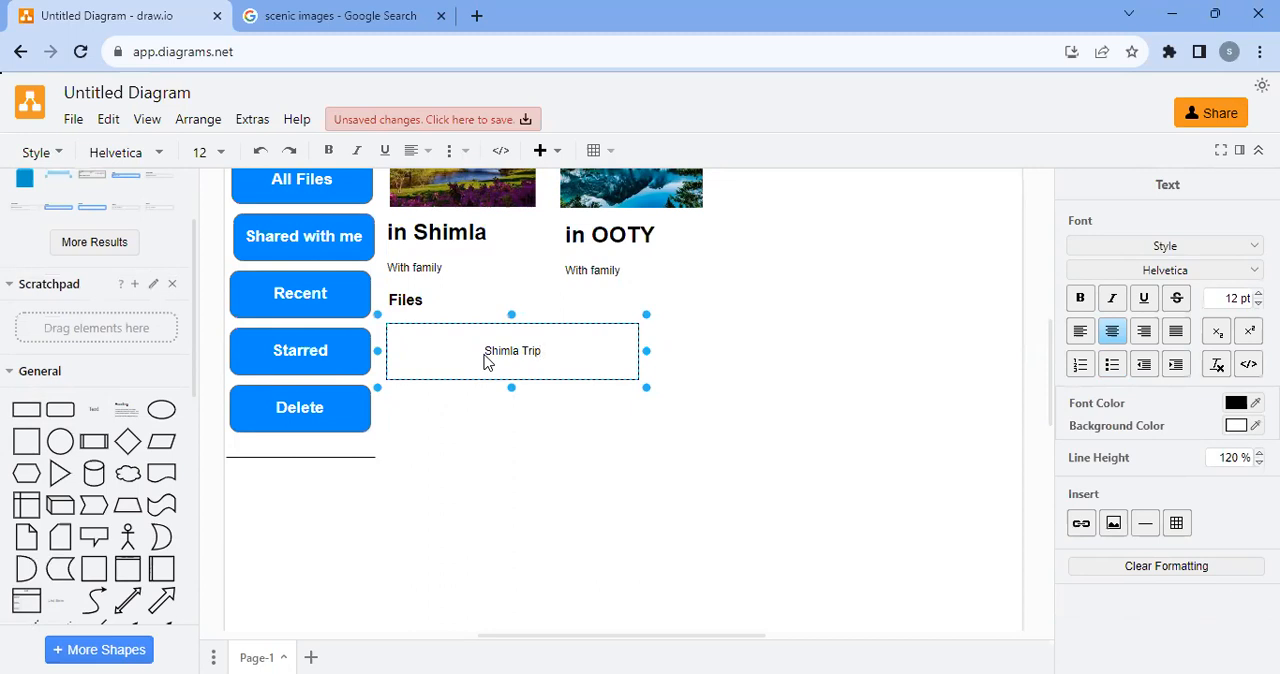
pyautogui.click(480, 423)
# Left-align the "Shimla Trip" text, make it bold at 14 pt, and reduce the height of its box
pyautogui.click(492, 352)
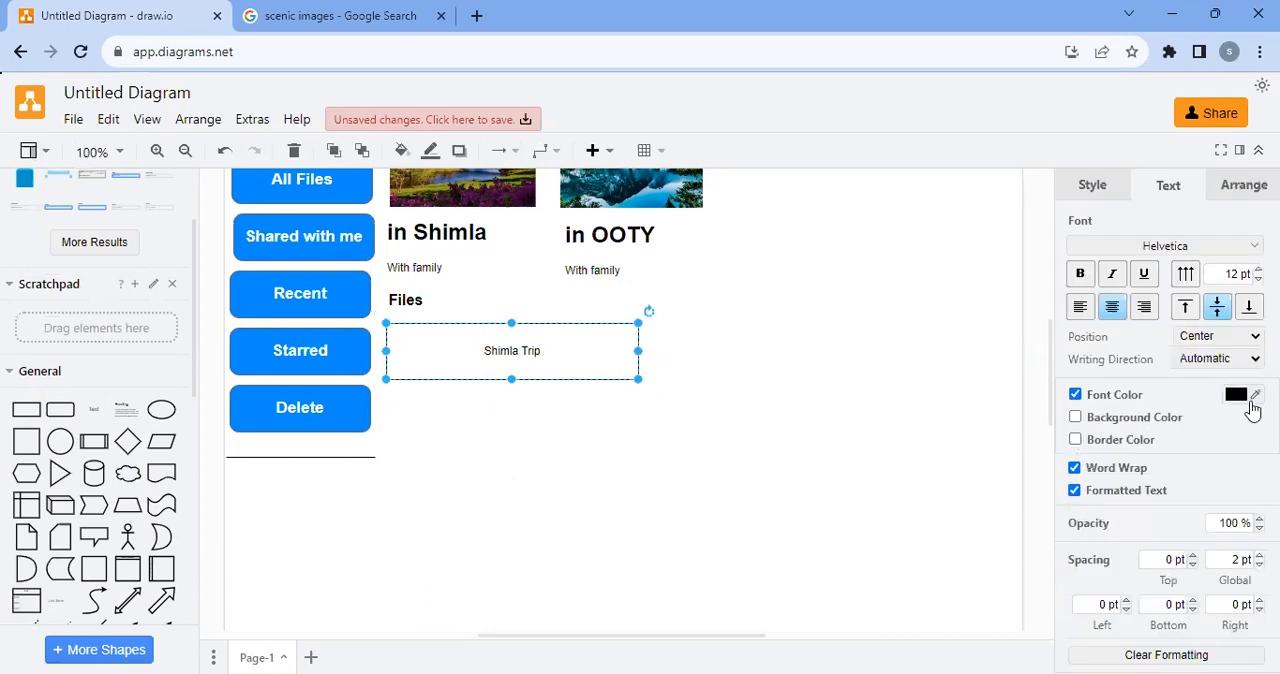
pyautogui.click(1080, 306)
pyautogui.moveTo(511, 379); pyautogui.dragTo(509, 357)
pyautogui.click(1080, 273)
pyautogui.click(1259, 269)
pyautogui.click(1259, 269)
pyautogui.click(663, 416)
# Duplicate the "Shimla Trip" box directly beneath itself and change the copy's text to "ABC.JPG"
pyautogui.click(467, 342)
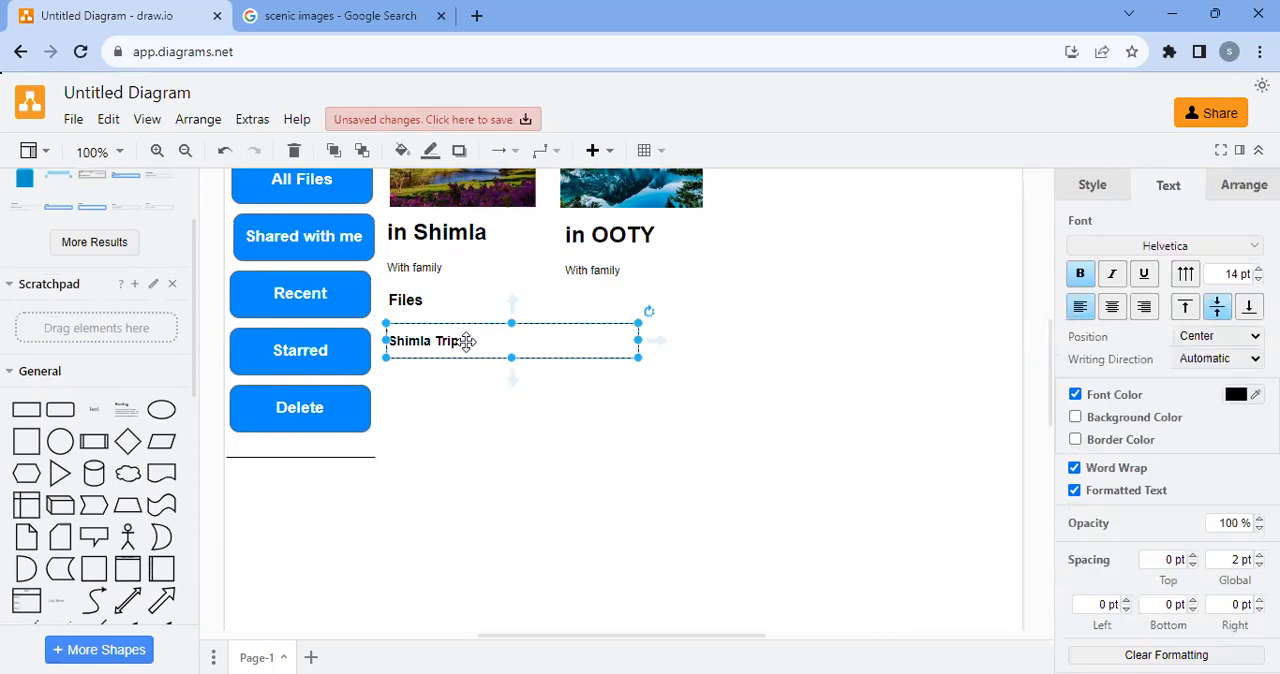
pyautogui.moveTo(467, 342); pyautogui.dragTo(459, 388)
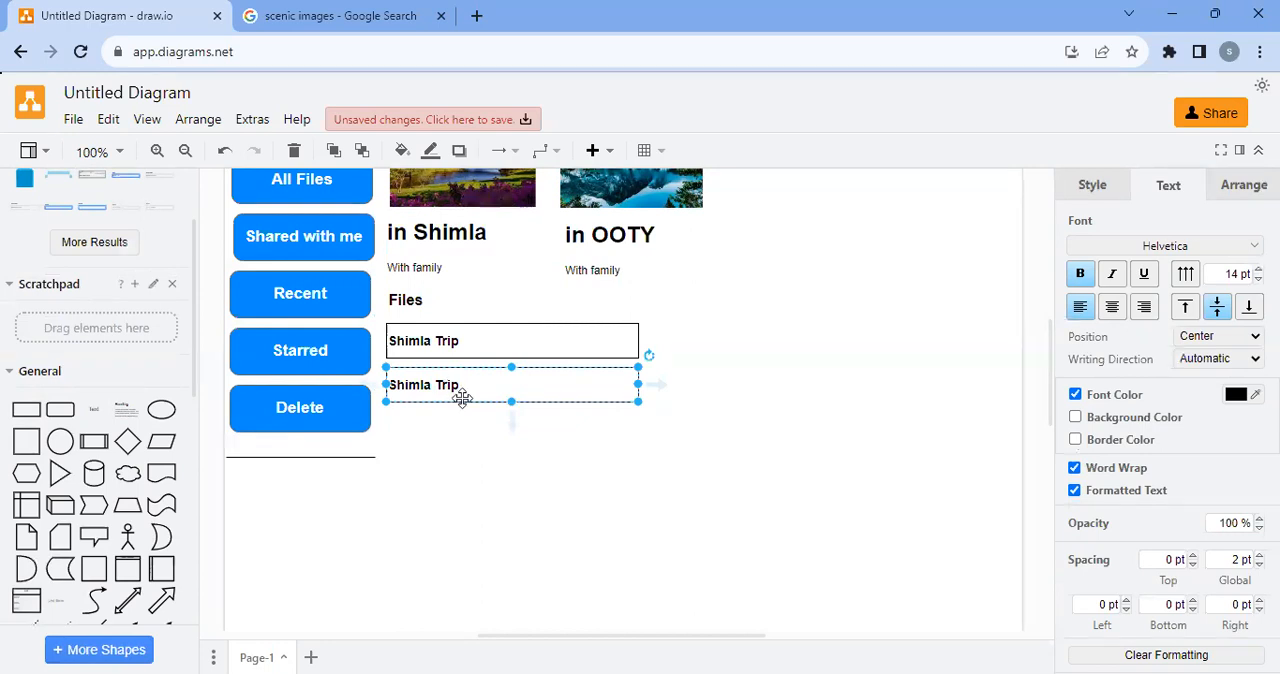
pyautogui.doubleClick(466, 388)
pyautogui.write('AB')
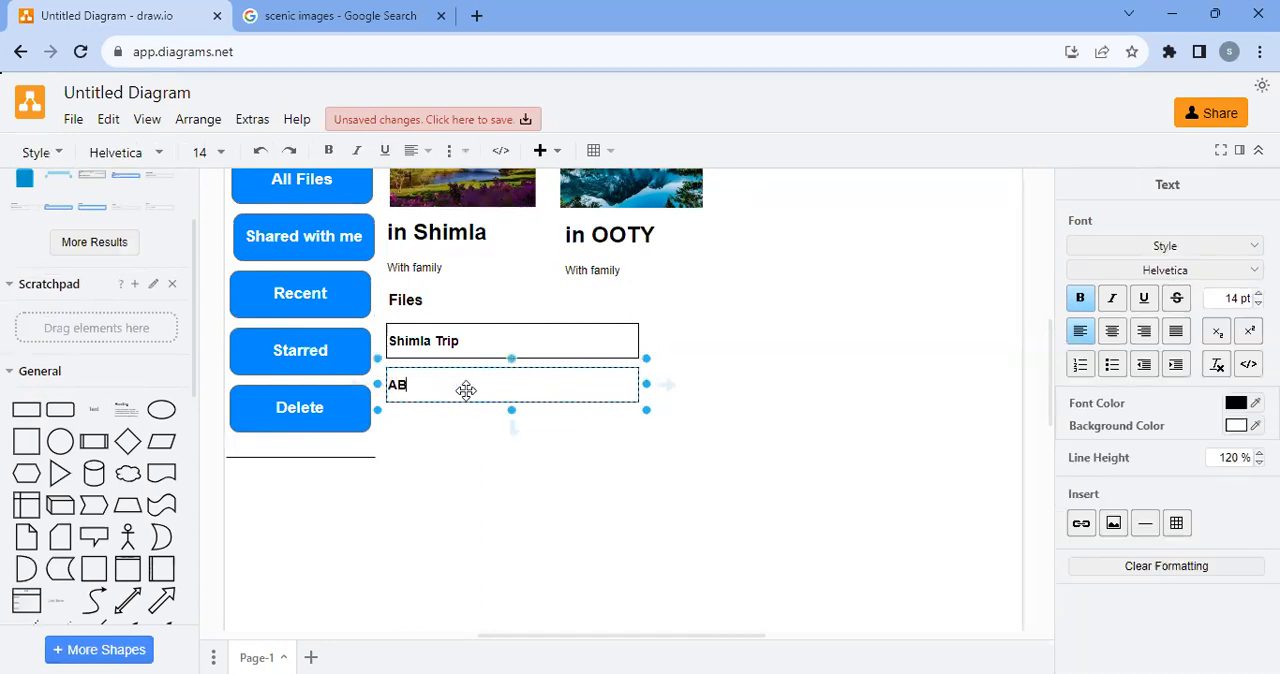
pyautogui.write('C.JPG')
pyautogui.click(497, 503)
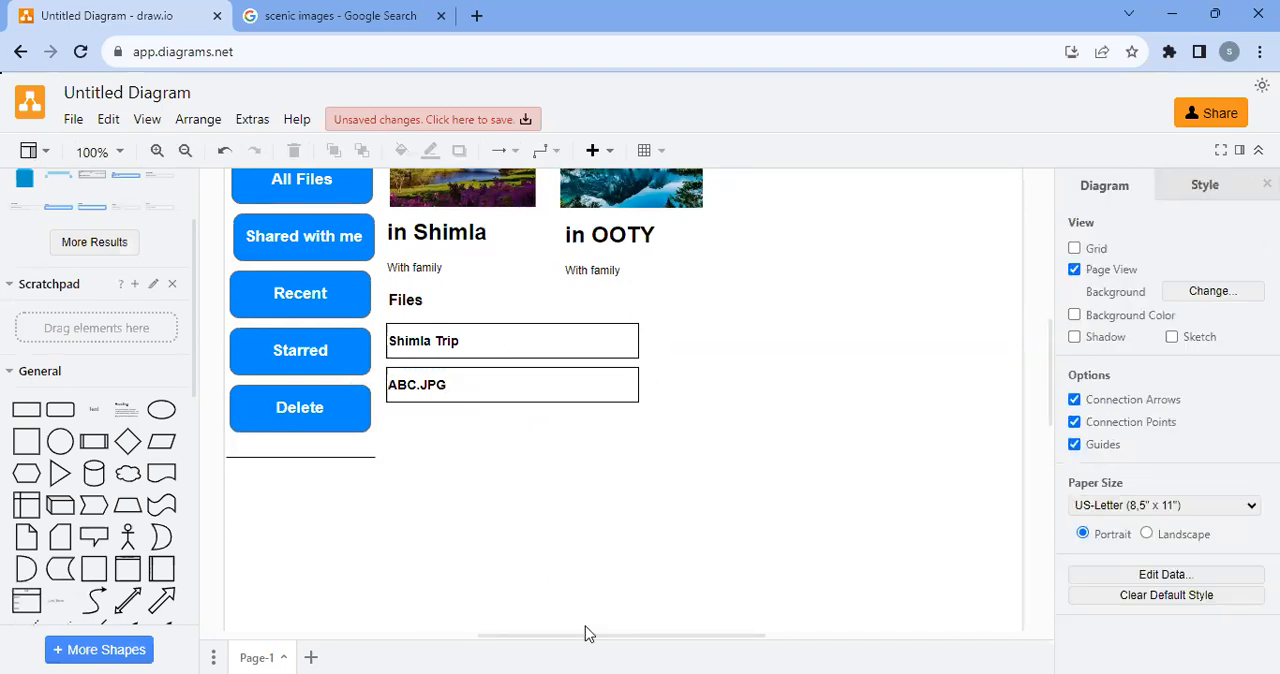
# Try the Rounded, Glass and Sketch styles on the "Shimla Trip" box
pyautogui.click(500, 343)
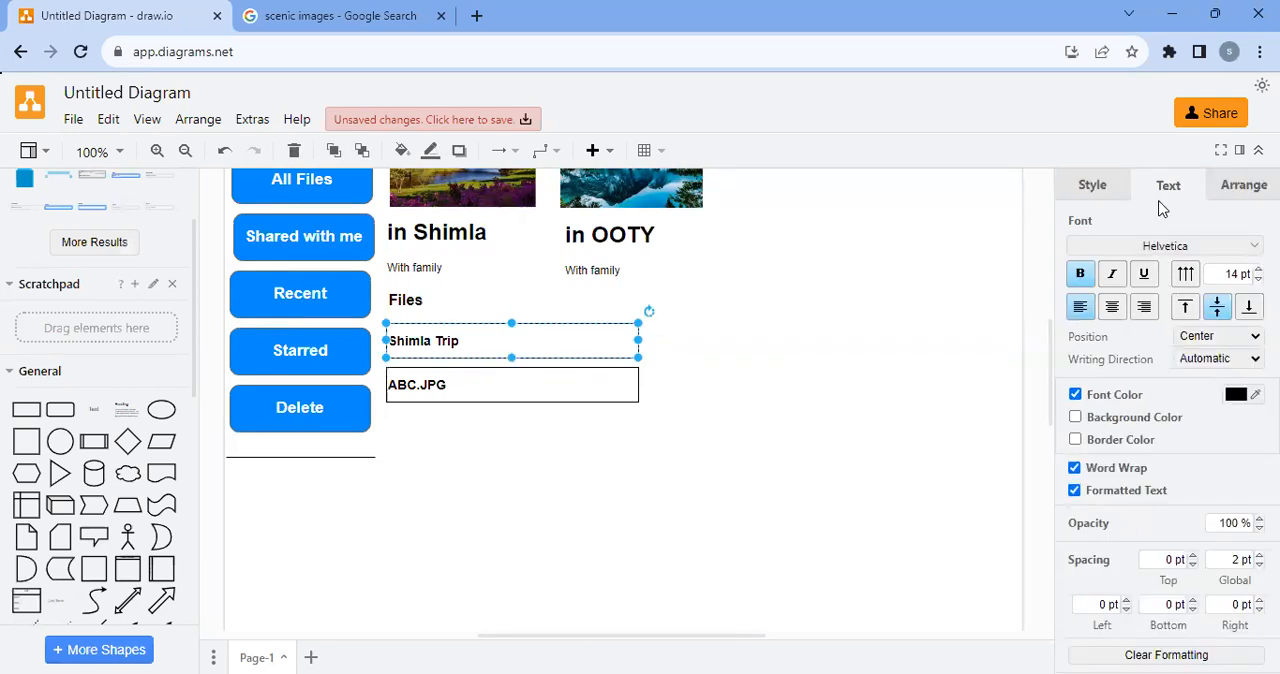
pyautogui.click(1087, 196)
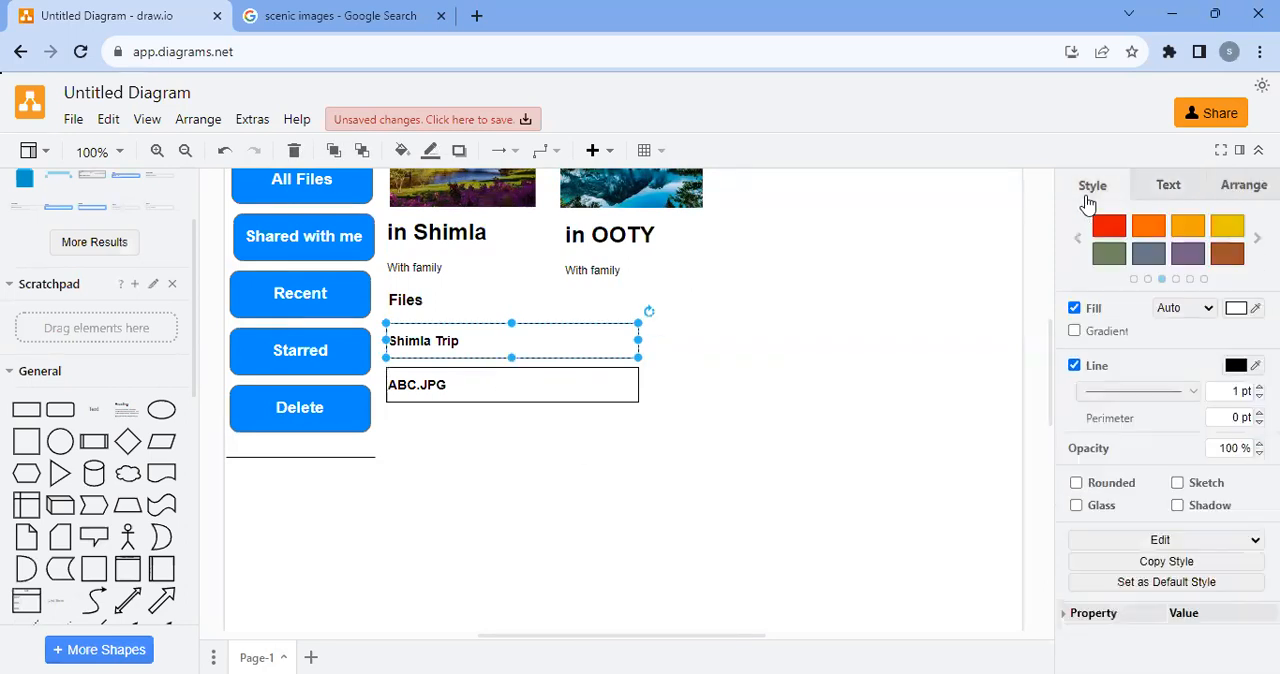
pyautogui.click(1092, 486)
pyautogui.click(1097, 508)
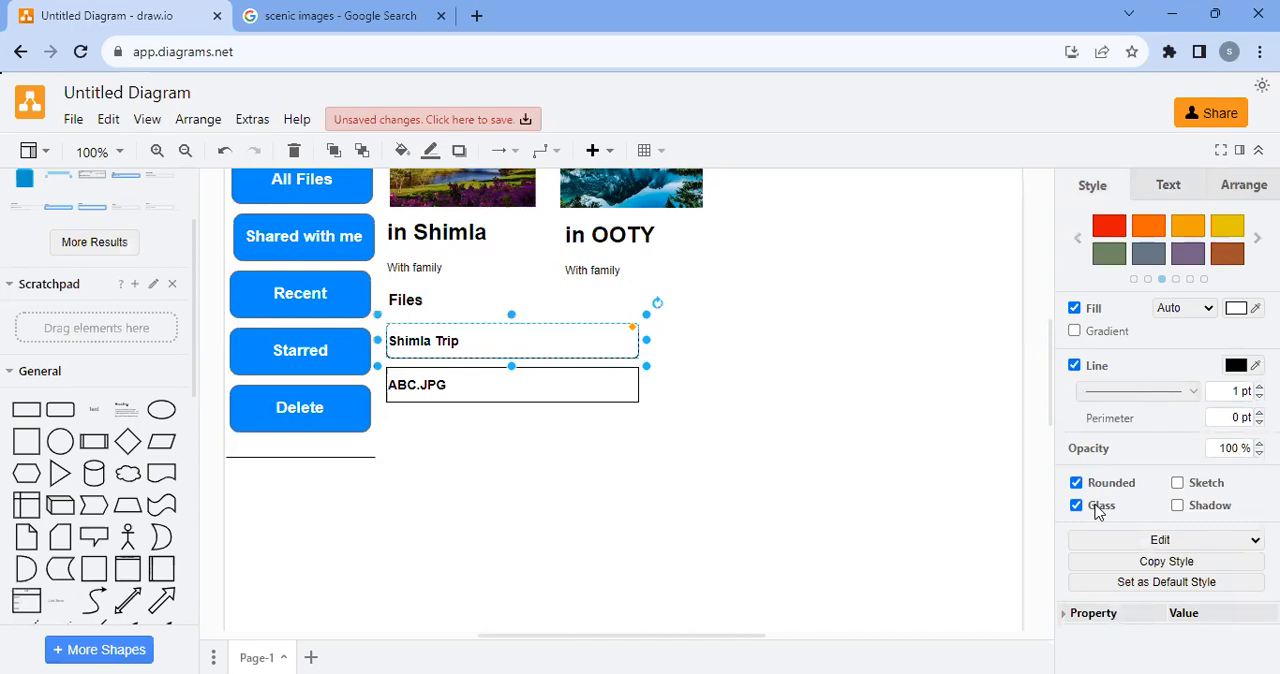
pyautogui.click(787, 466)
pyautogui.click(507, 346)
pyautogui.click(1179, 488)
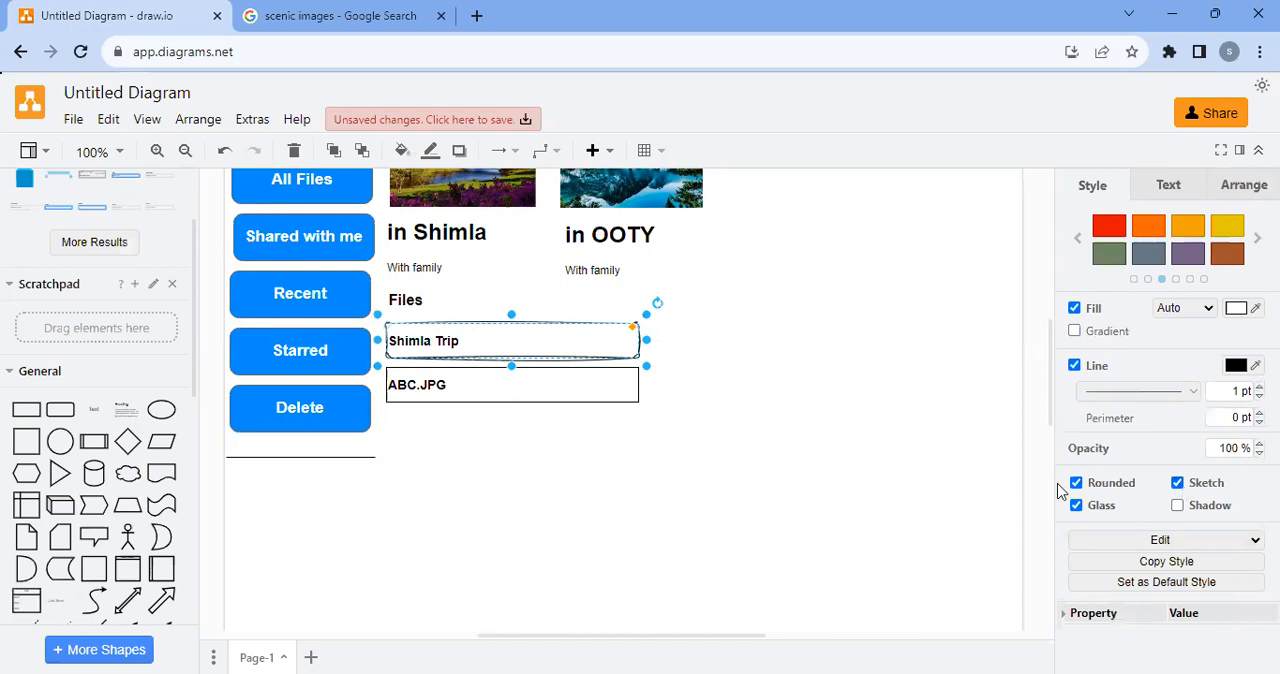
# Remove the Rounded, Glass and Sketch styles from the "Shimla Trip" box and give it a shadow
pyautogui.click(1076, 484)
pyautogui.click(1077, 507)
pyautogui.click(1178, 506)
pyautogui.click(1178, 483)
pyautogui.click(520, 414)
# Apply a shadow to the "ABC.JPG" box
pyautogui.click(511, 367)
pyautogui.click(511, 357)
pyautogui.click(543, 410)
pyautogui.click(550, 401)
pyautogui.click(1177, 506)
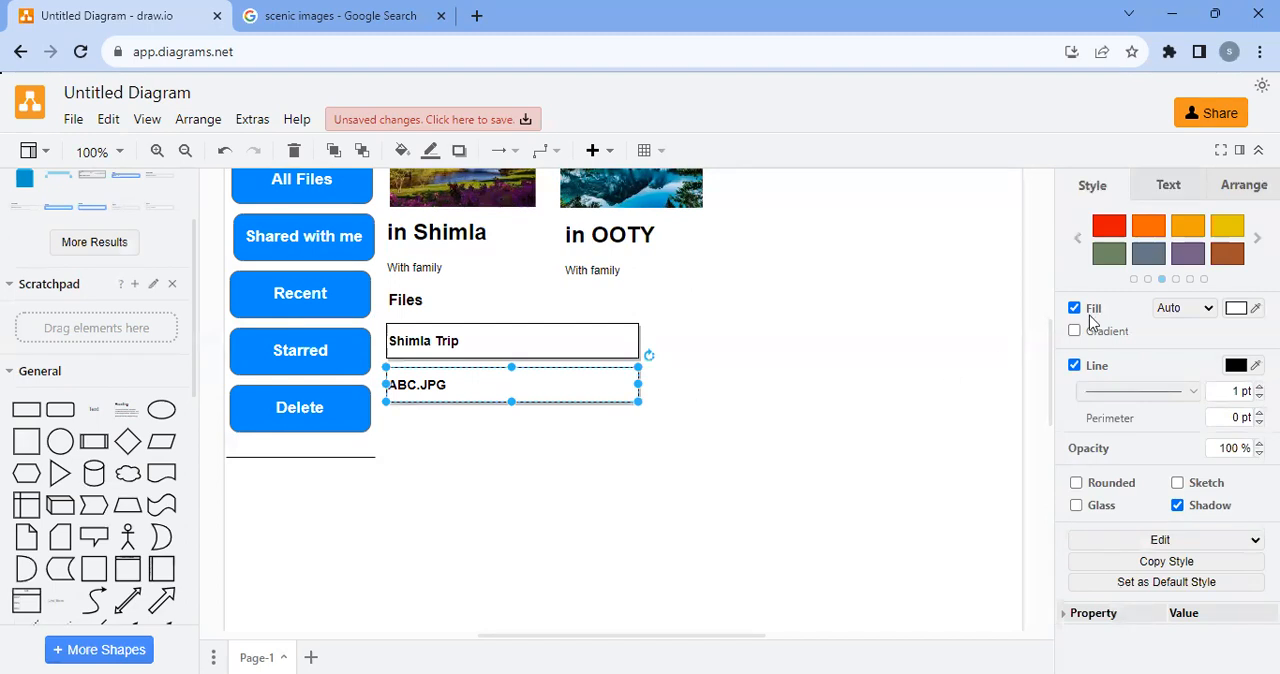
# Fill the "Shimla Trip" box with the yellow preset style
pyautogui.click(1236, 308)
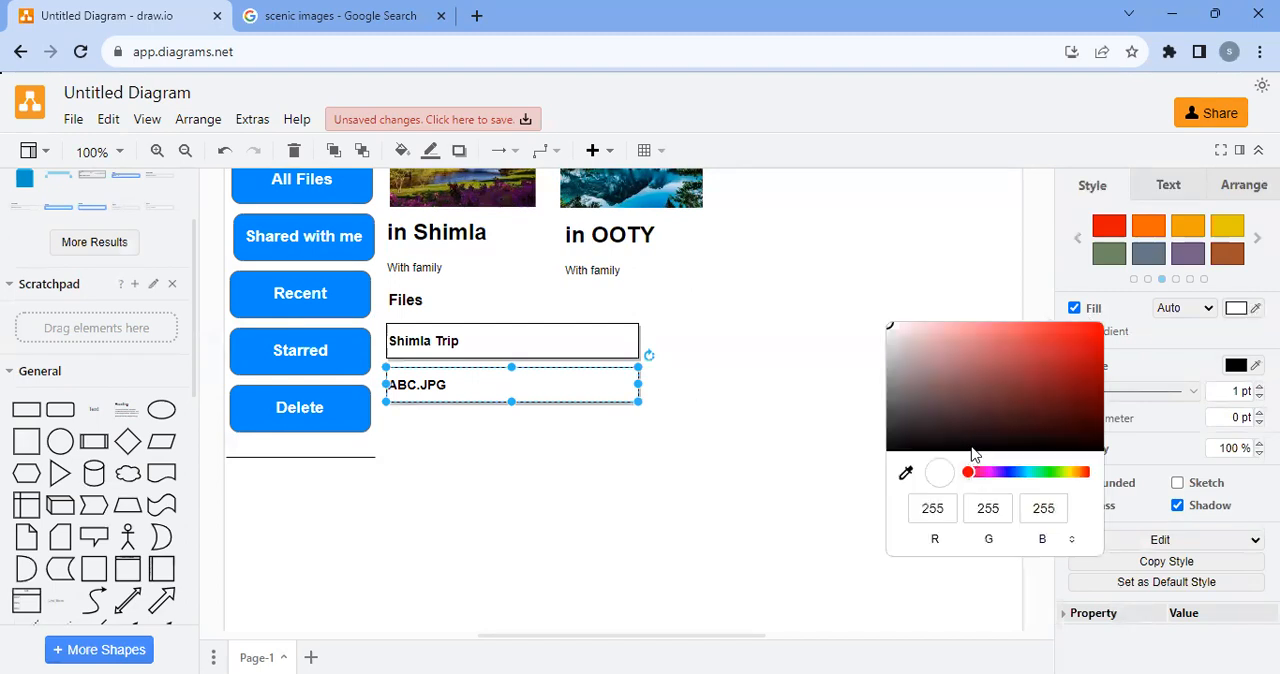
pyautogui.click(528, 340)
pyautogui.click(1230, 226)
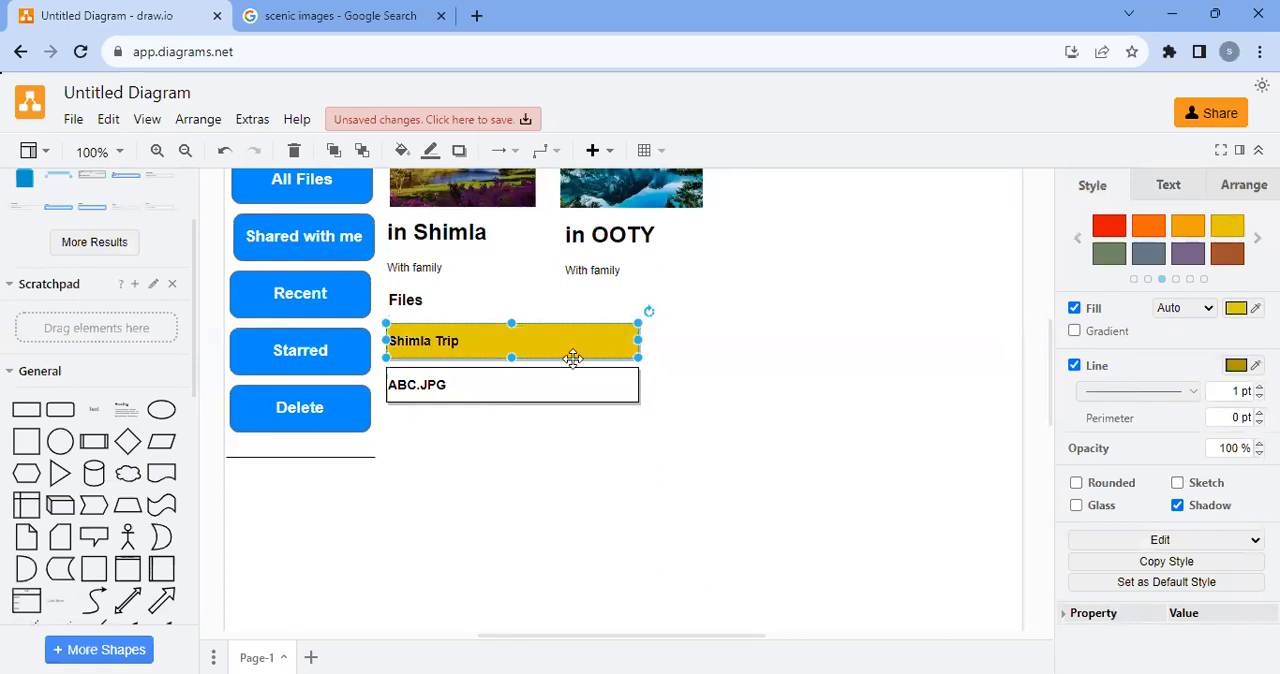
# Fill the "ABC.JPG" box with the slate grey preset style and turn on its gradient
pyautogui.click(614, 377)
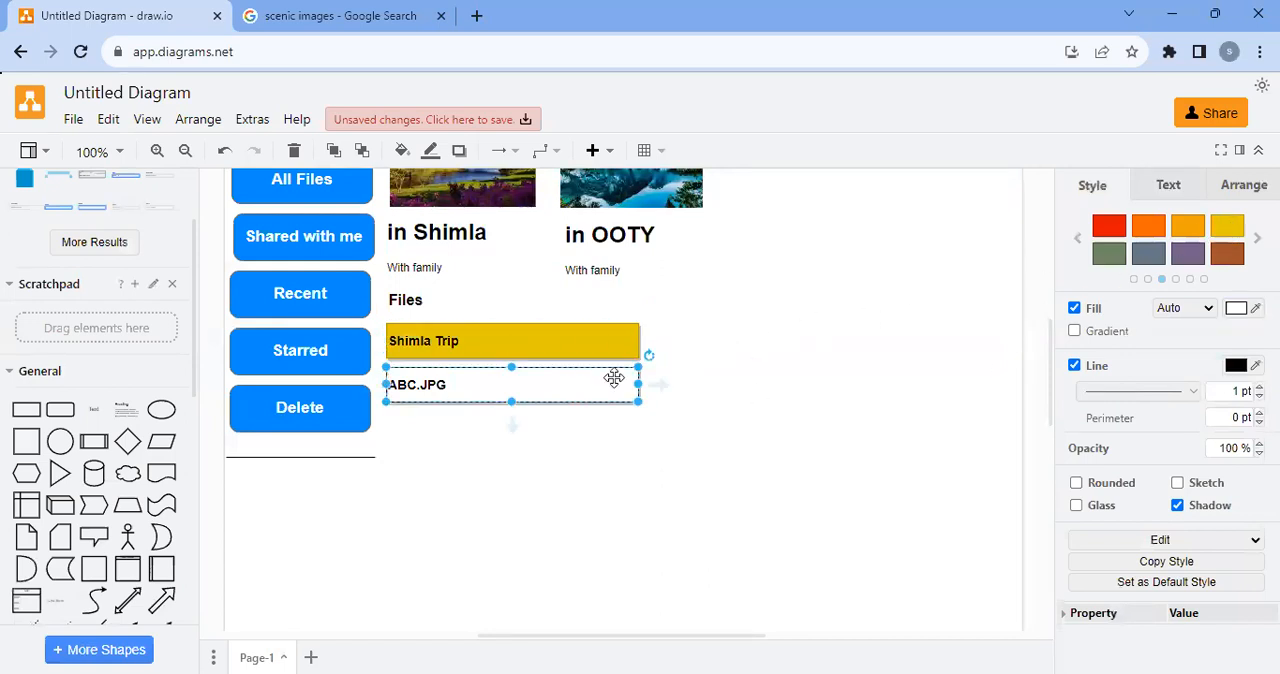
pyautogui.click(1147, 256)
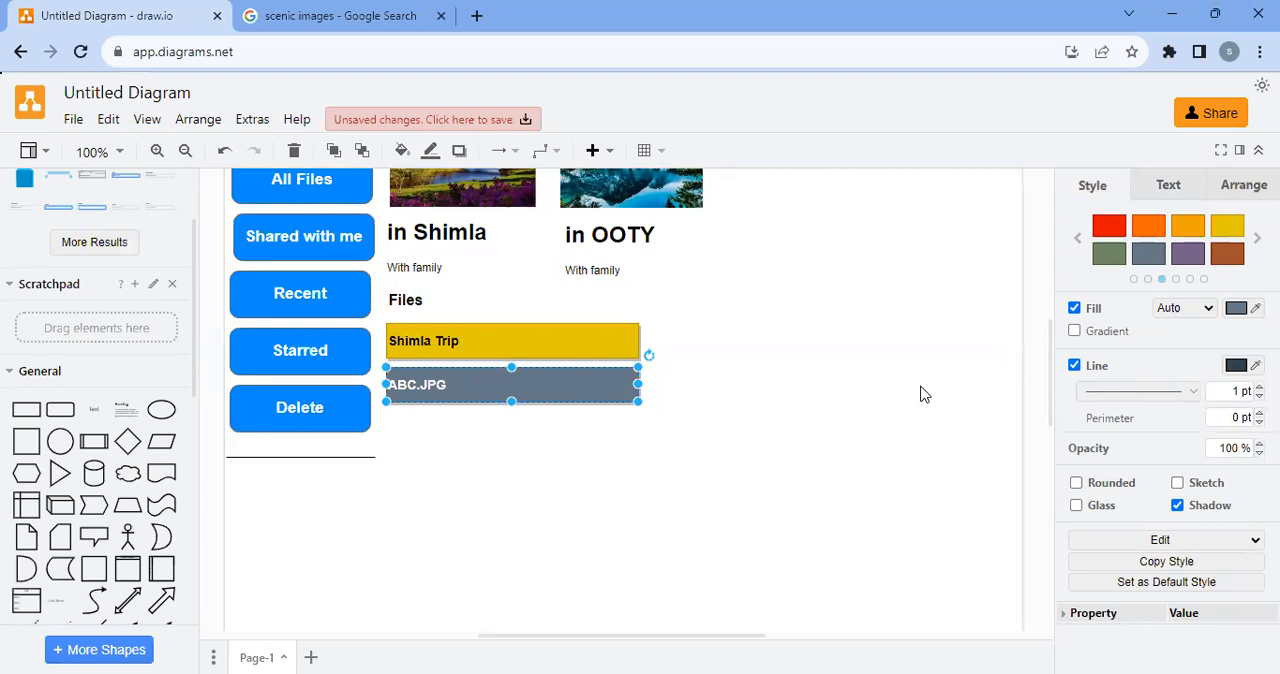
pyautogui.click(1075, 331)
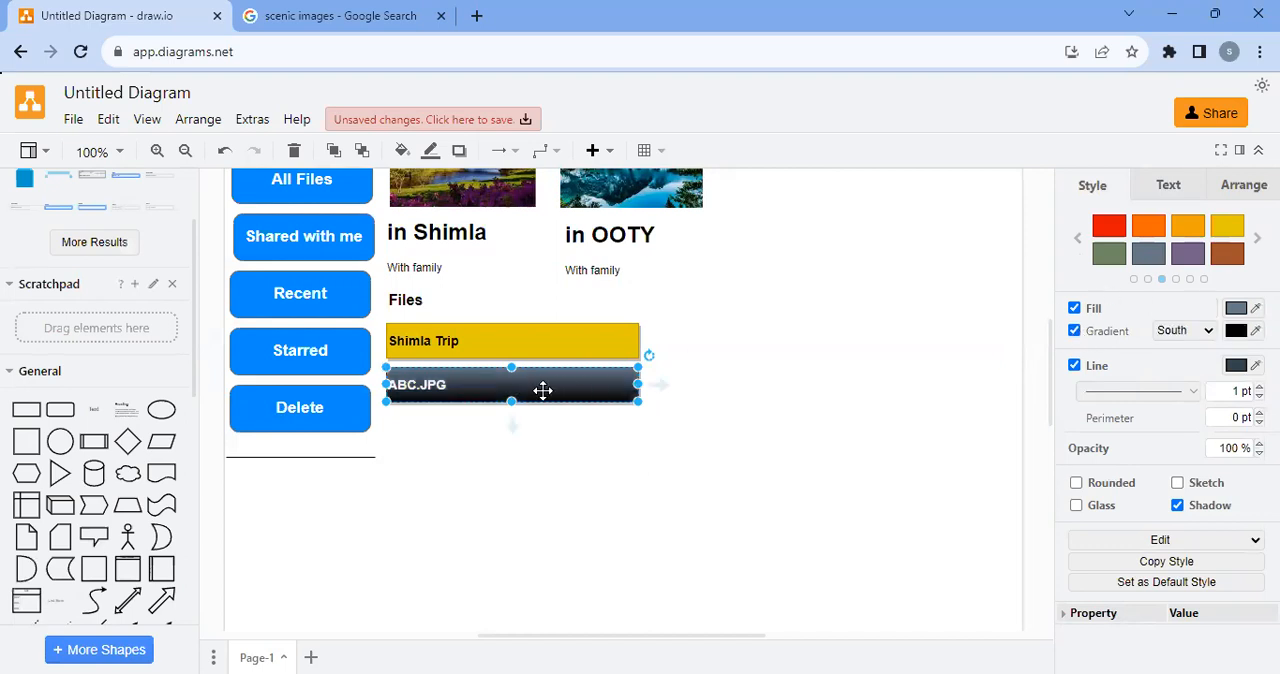
pyautogui.click(550, 345)
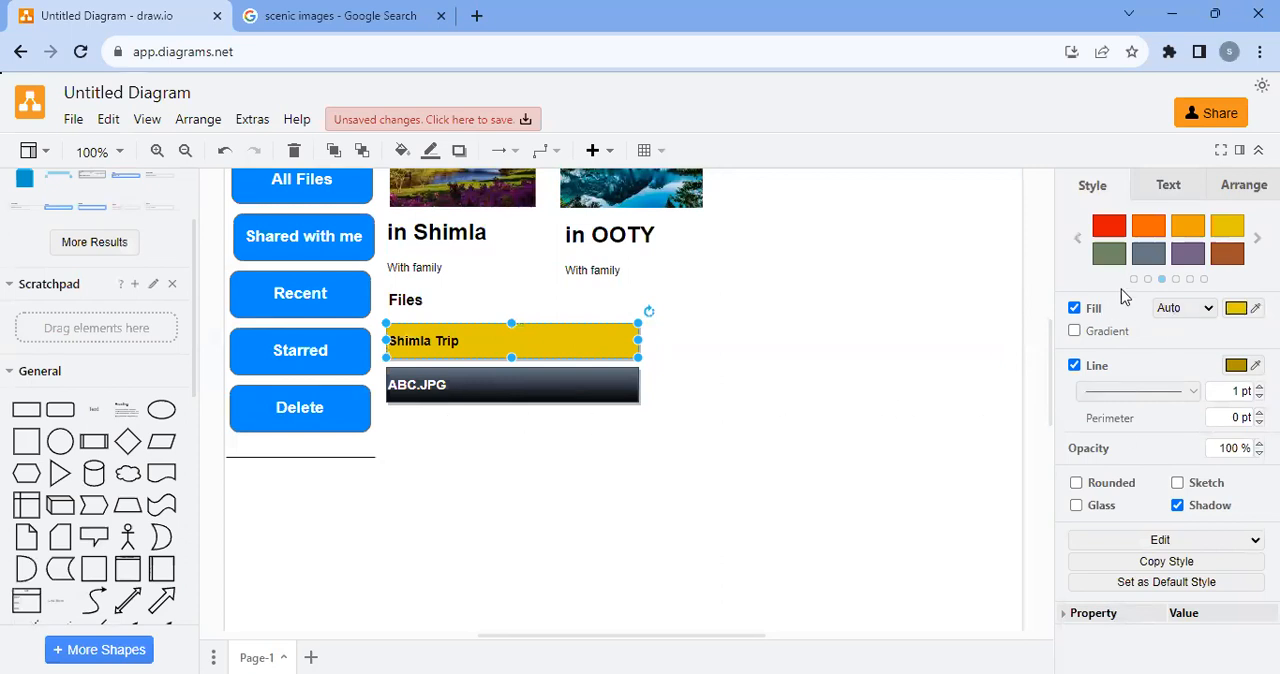
pyautogui.click(1160, 540)
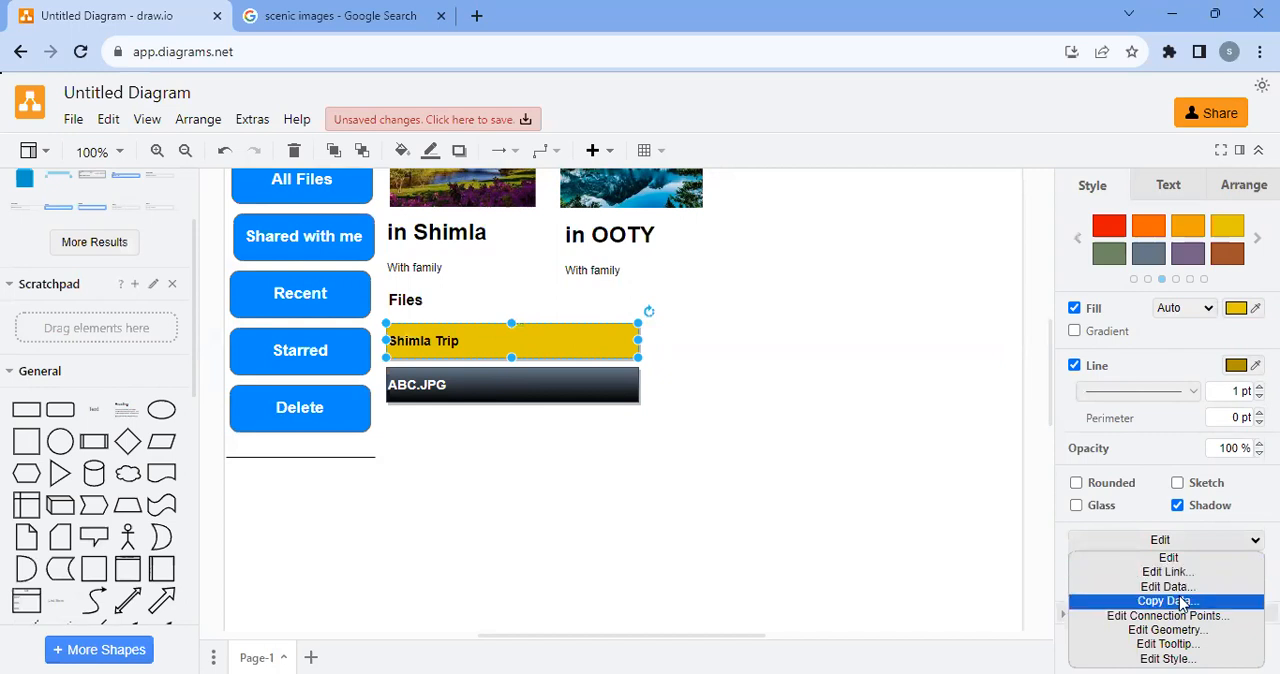
pyautogui.click(1166, 599)
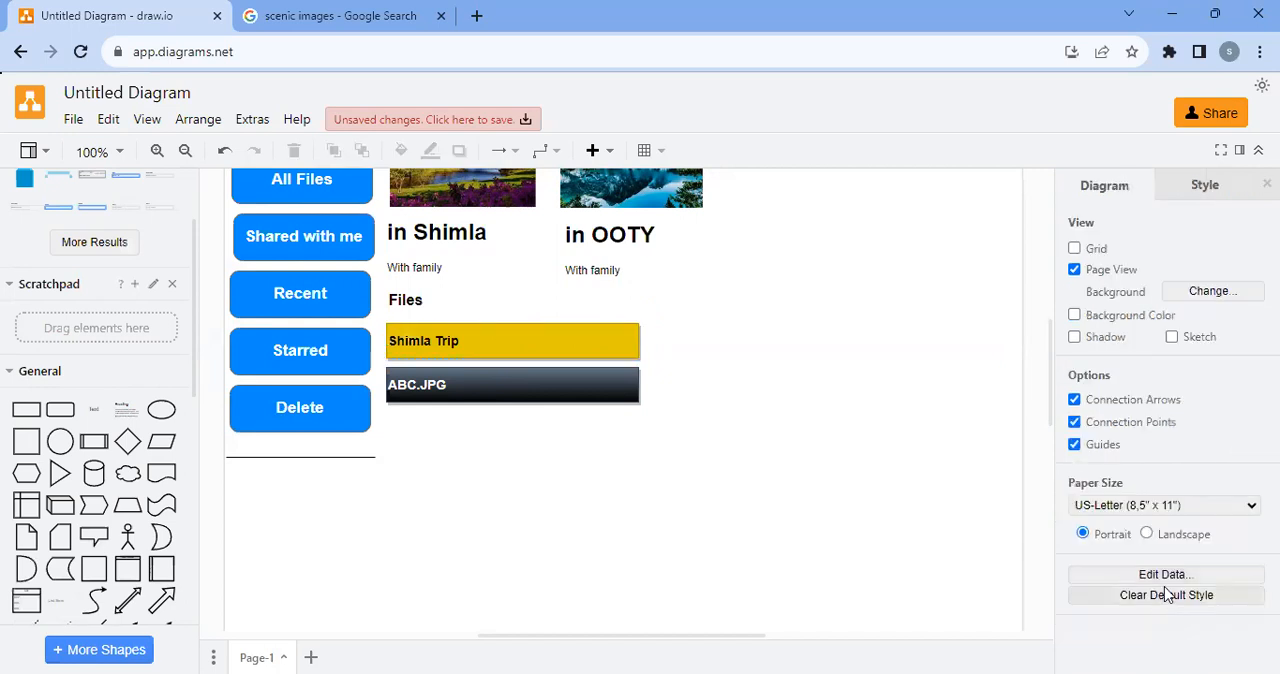
# Preview the diagram-wide style themes on the Dropbox page mockup
pyautogui.click(1198, 188)
pyautogui.click(1103, 188)
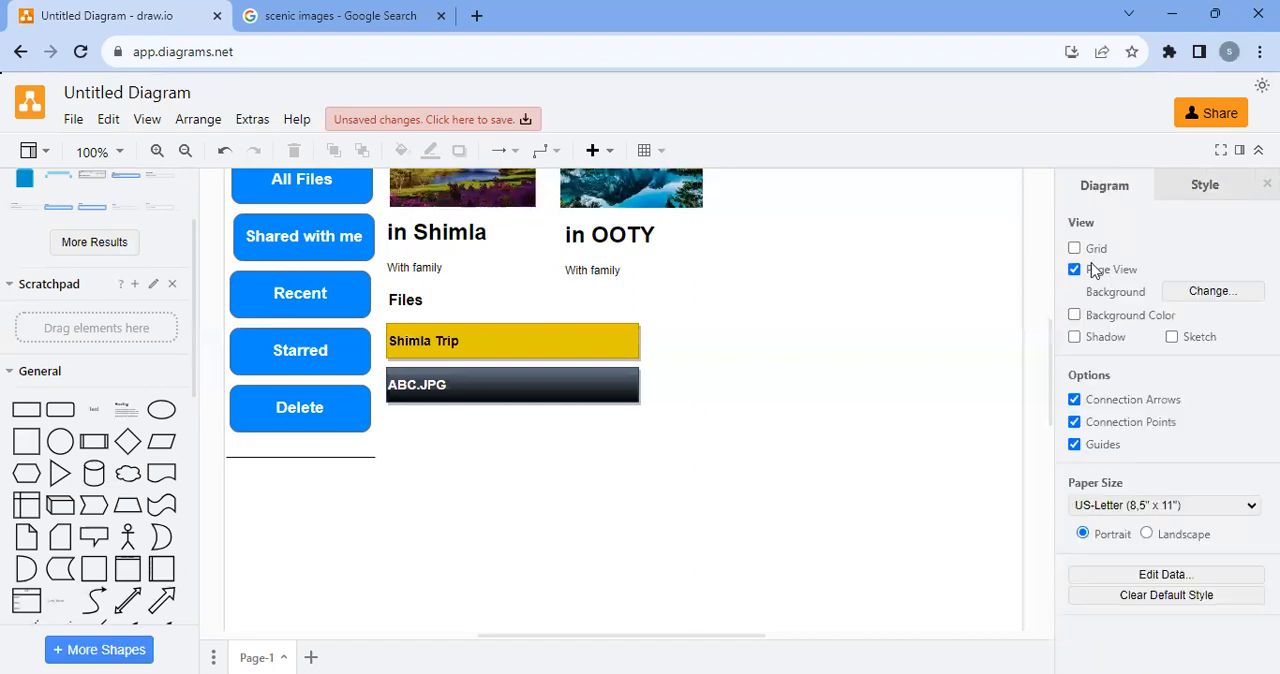
pyautogui.click(1201, 190)
pyautogui.scroll(-1, 1115, 285)
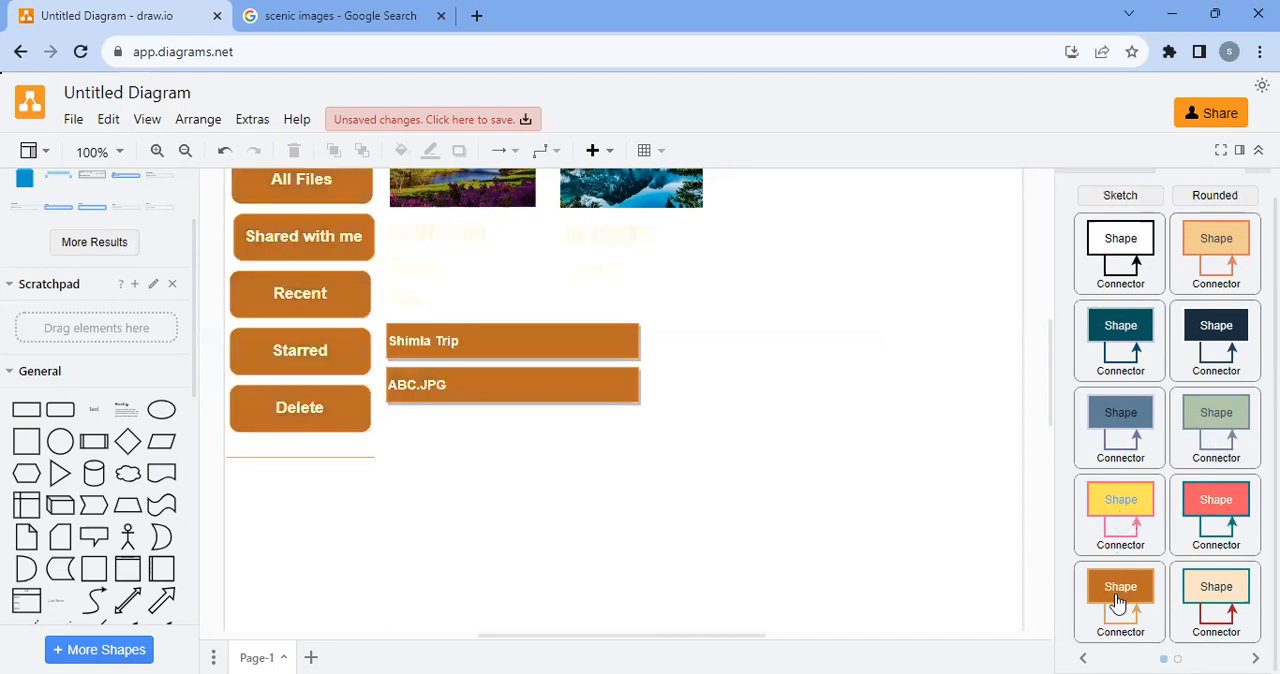
pyautogui.scroll(5, 905, 394)
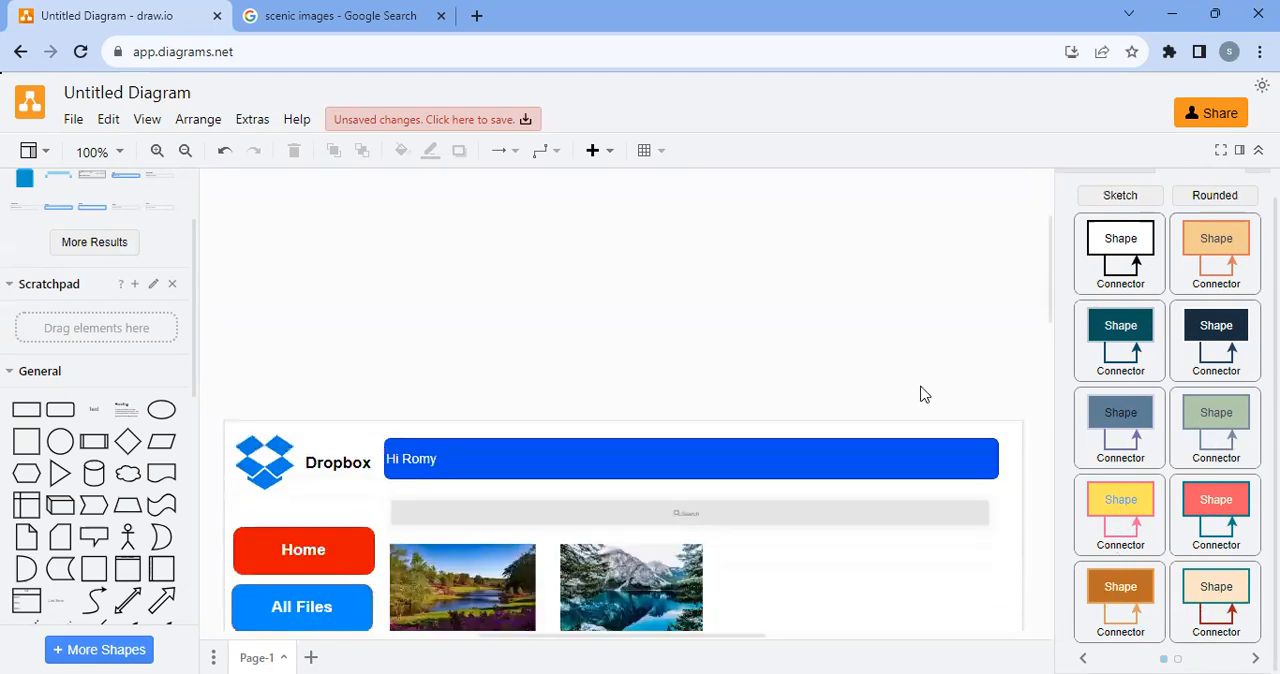
pyautogui.scroll(-4, 922, 394)
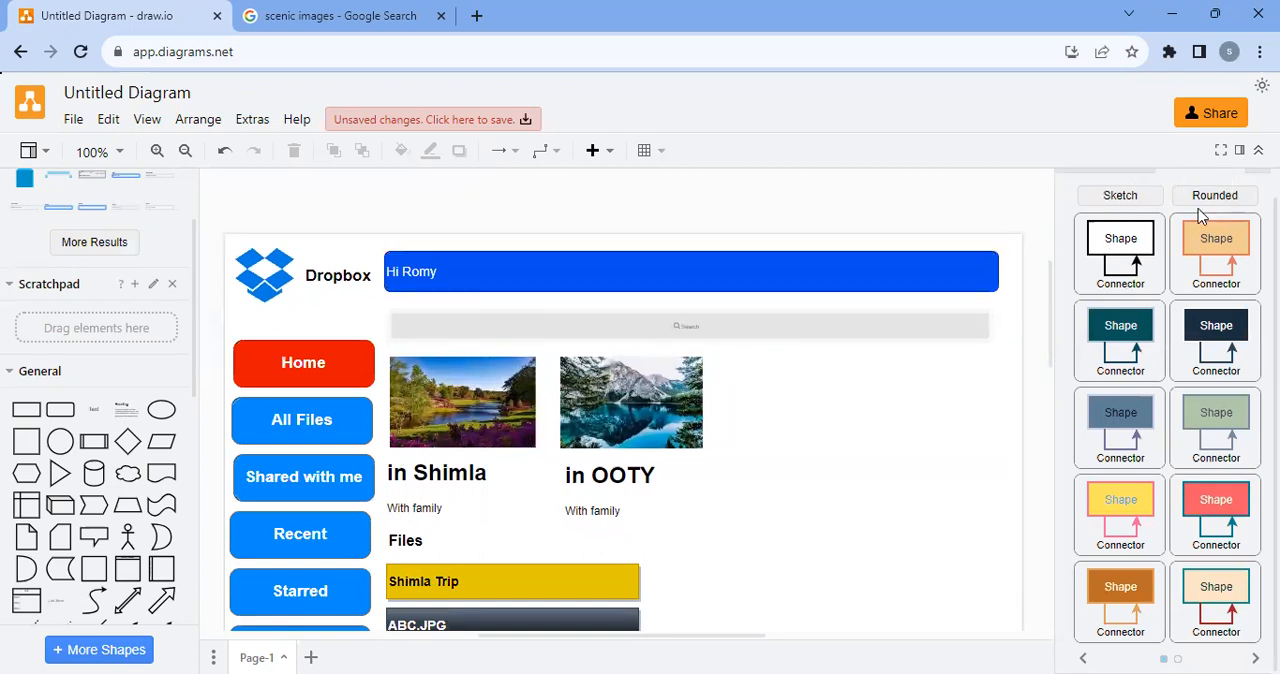
# Round the corners of the diagram's shapes and try the Sketch style on the whole page, removing Sketch again
pyautogui.click(1128, 197)
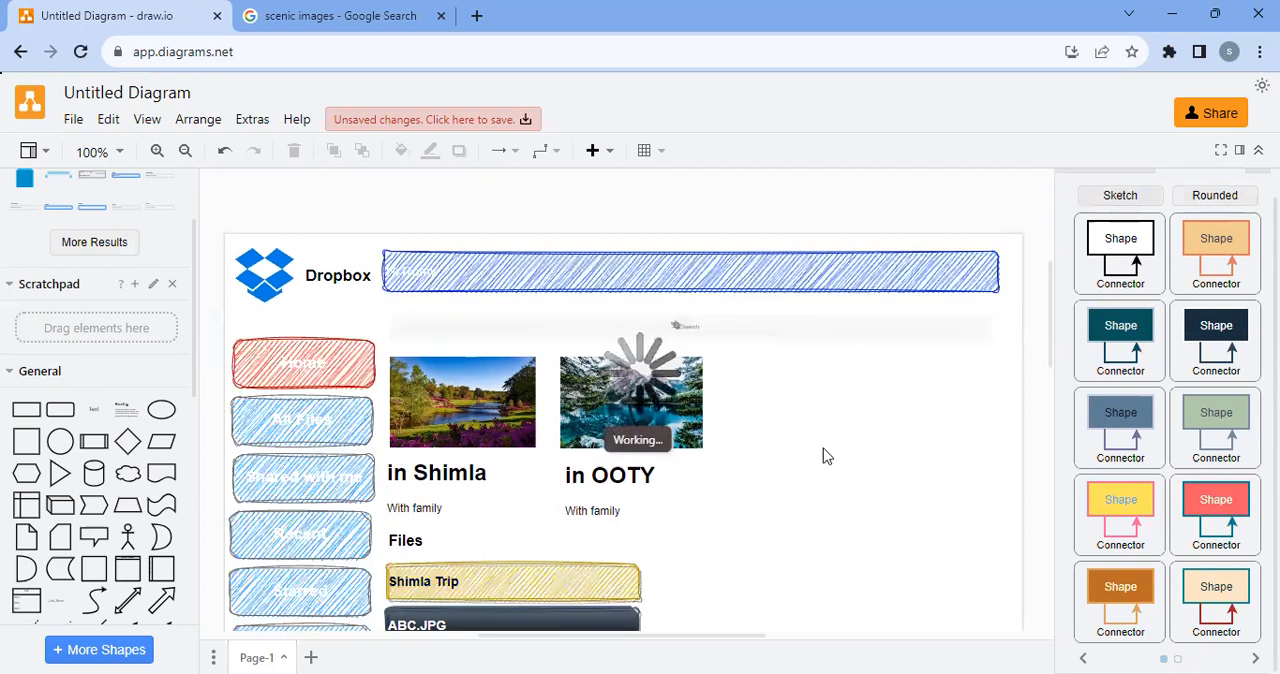
pyautogui.click(724, 279)
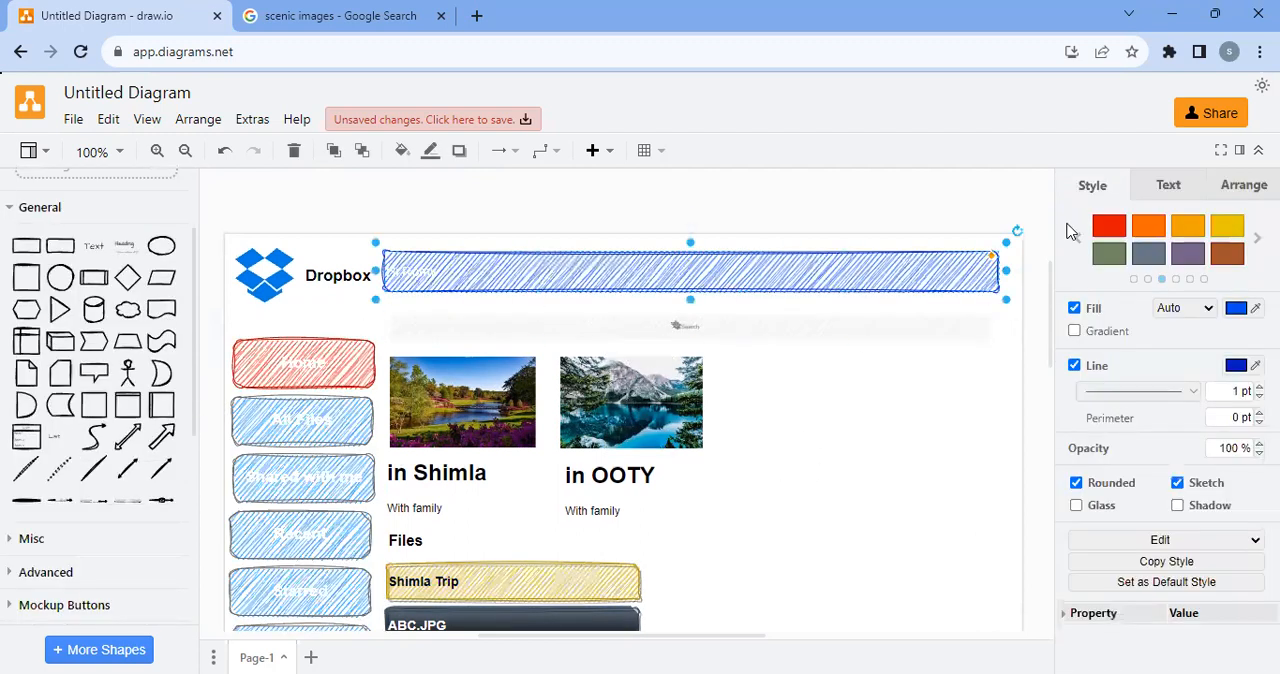
pyautogui.click(1168, 188)
pyautogui.click(1240, 192)
pyautogui.click(1092, 185)
pyautogui.scroll(-3, 758, 537)
pyautogui.scroll(-2, 723, 460)
pyautogui.click(723, 460)
pyautogui.scroll(4, 723, 460)
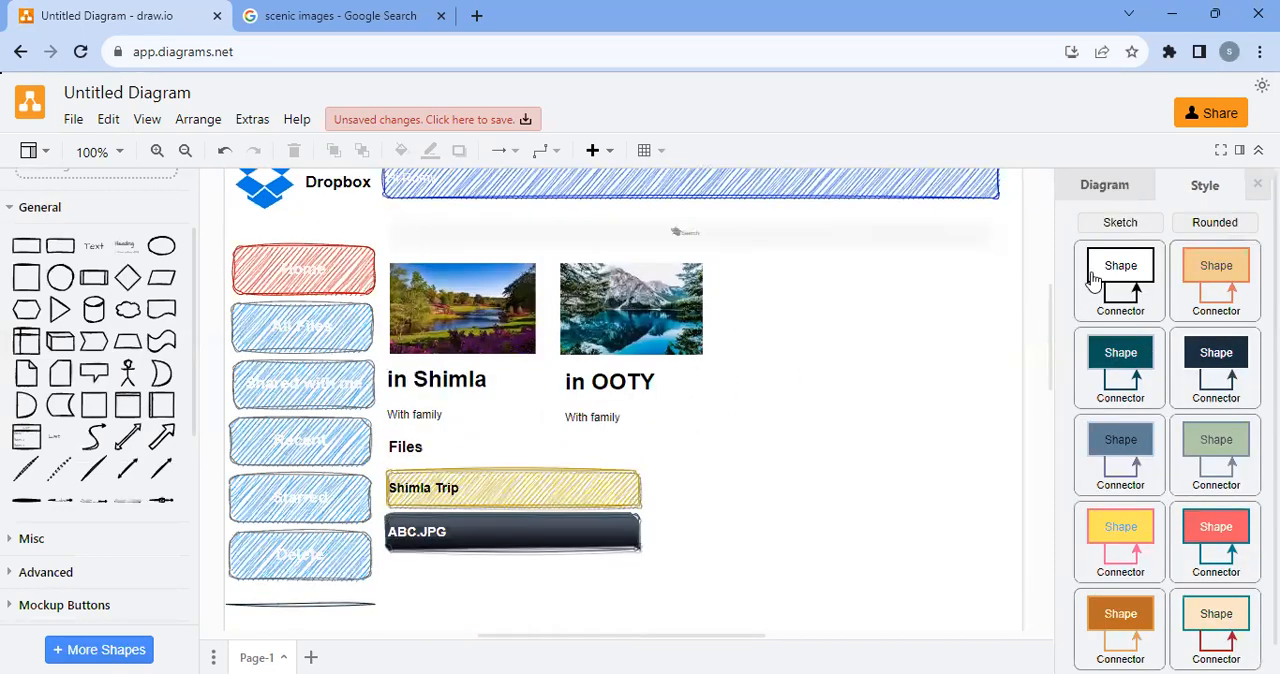
pyautogui.click(1100, 226)
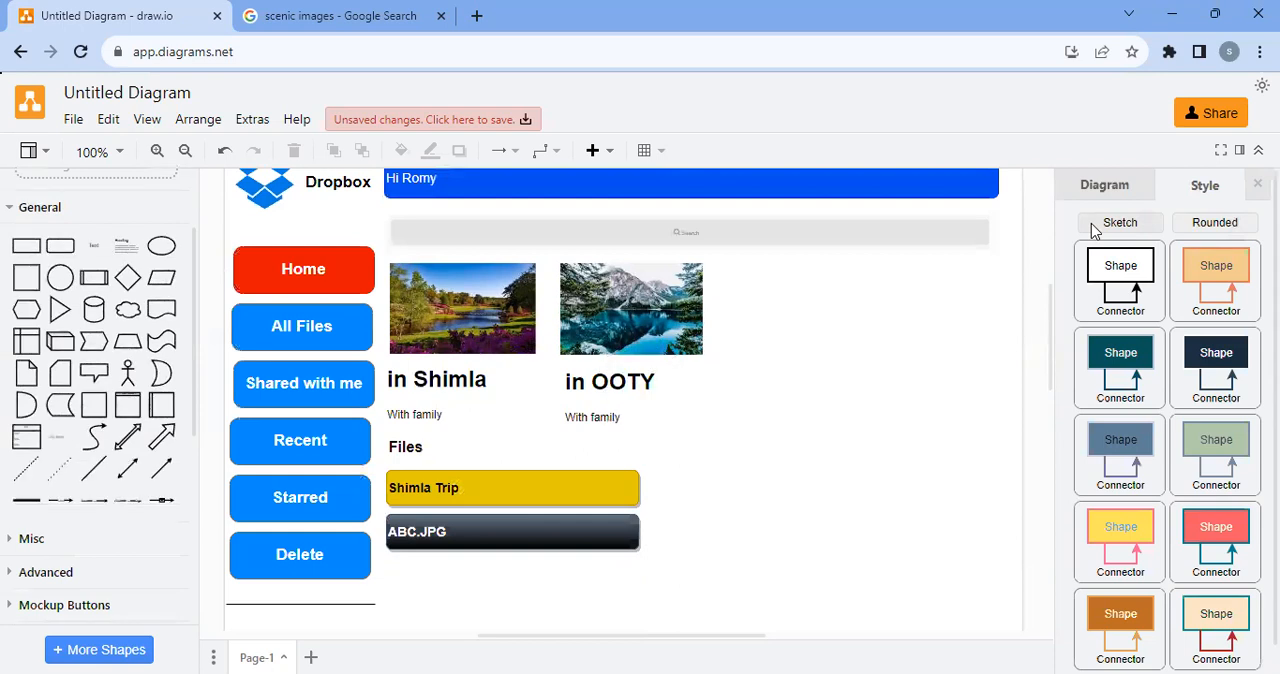
# Review the whole Dropbox mockup from header to Files list and check the file import and export options
pyautogui.click(1106, 188)
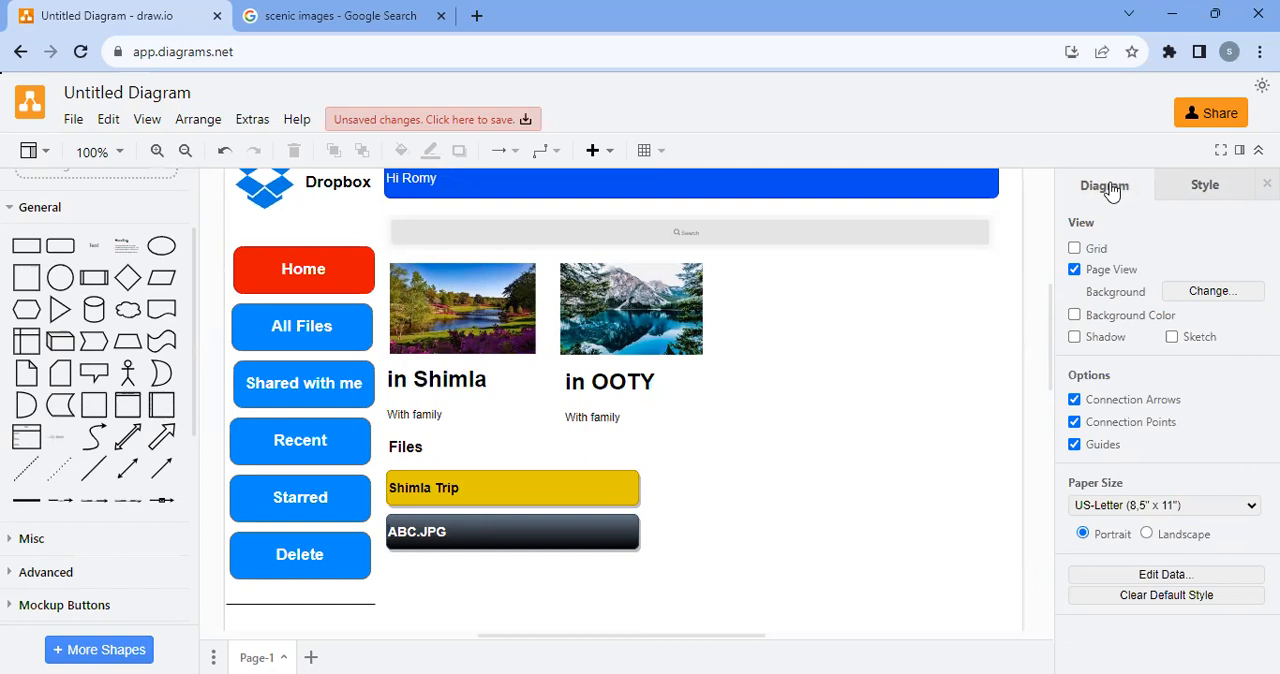
pyautogui.scroll(3, 855, 487)
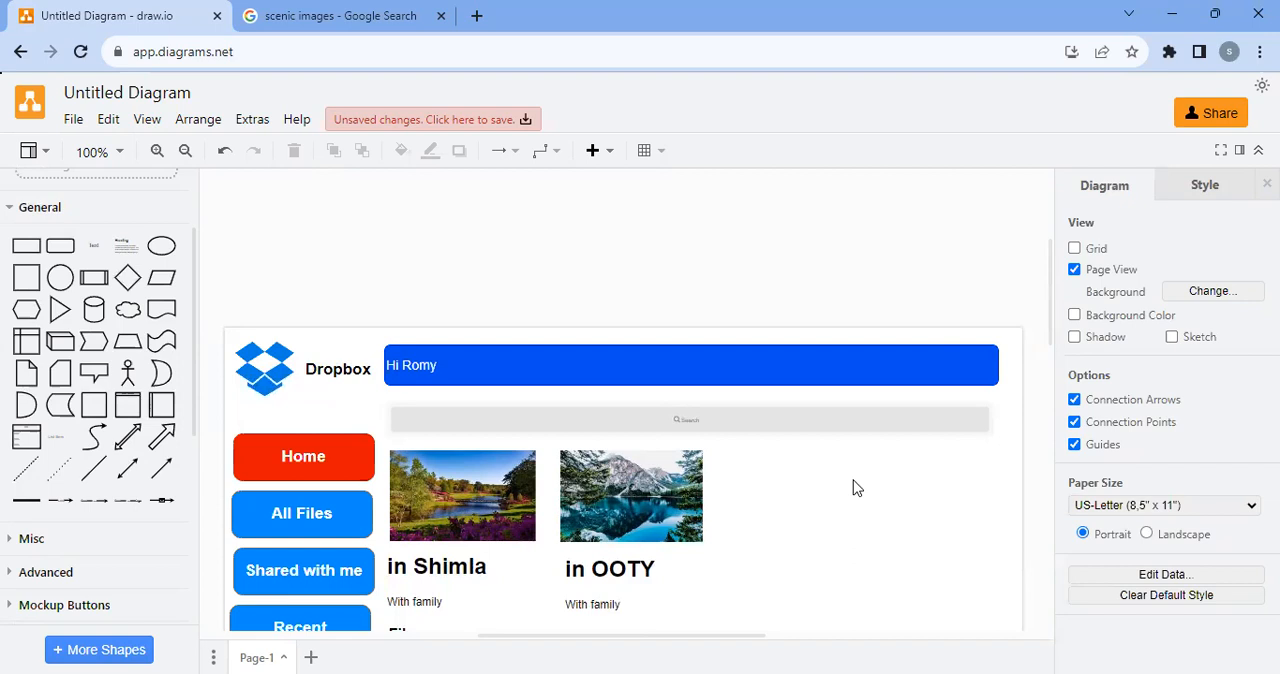
pyautogui.scroll(-3, 853, 487)
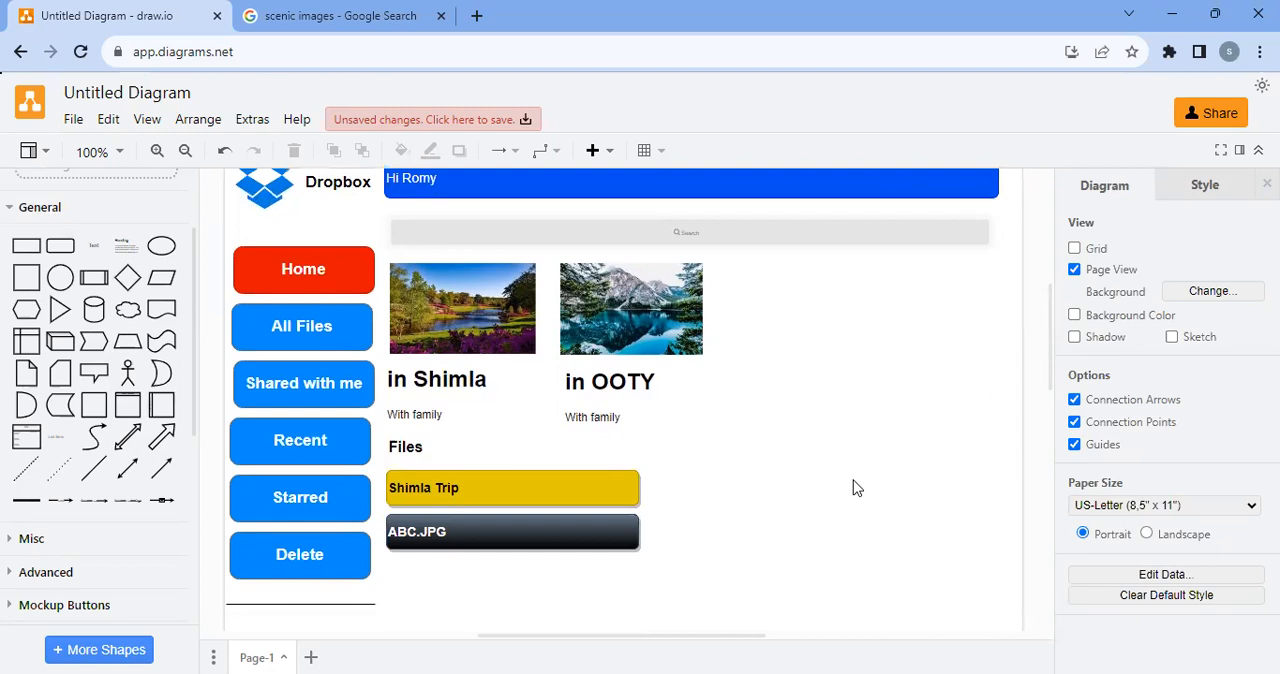
pyautogui.scroll(-3, 706, 503)
pyautogui.scroll(1, 28, 418)
pyautogui.scroll(1, 28, 418)
pyautogui.scroll(-5, 26, 420)
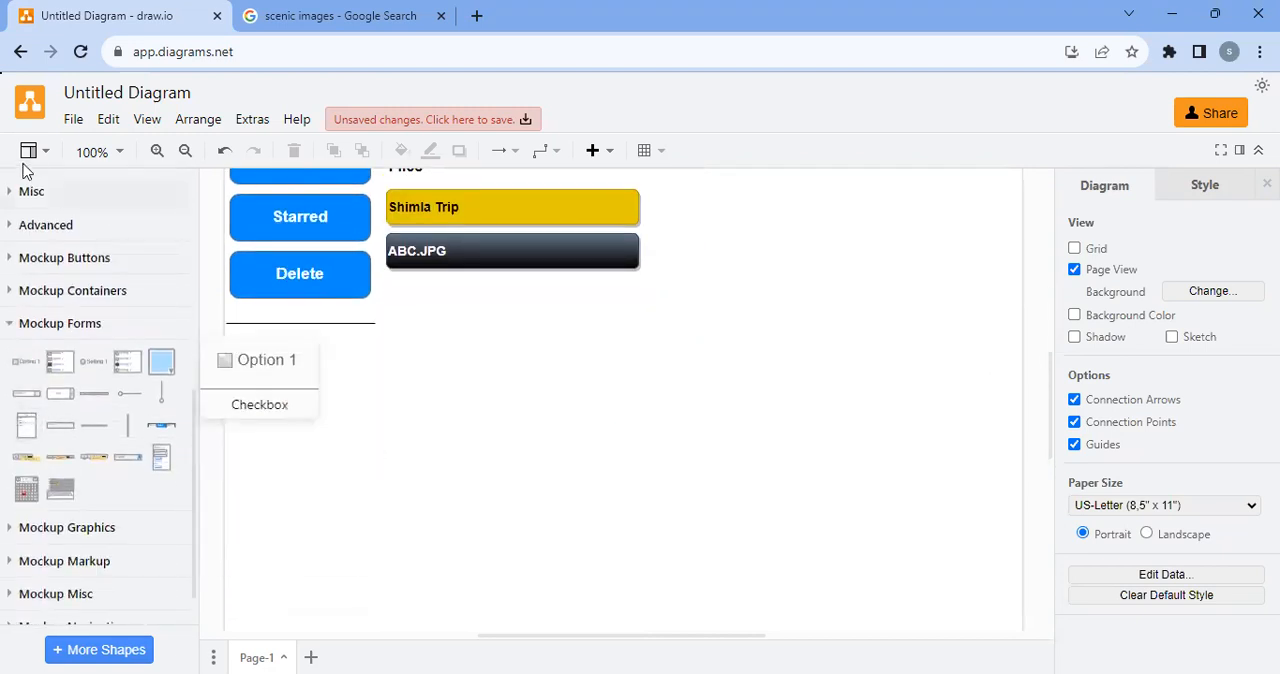
pyautogui.click(71, 126)
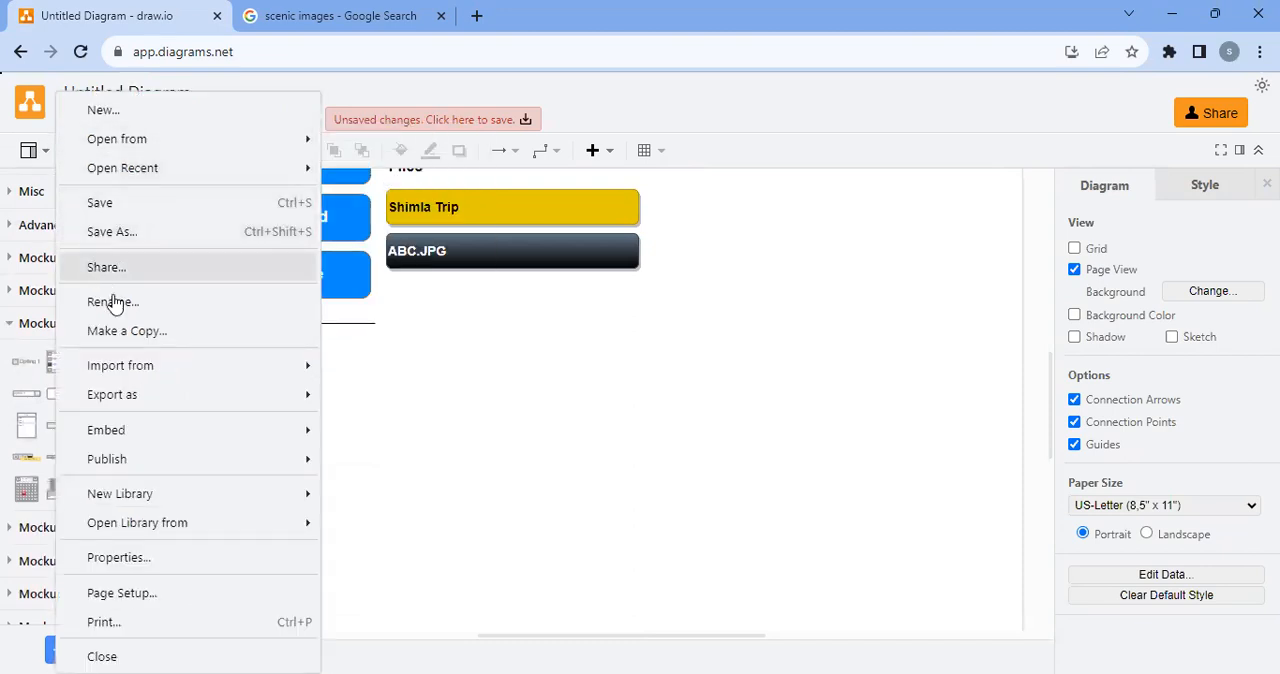
pyautogui.moveTo(95, 366)
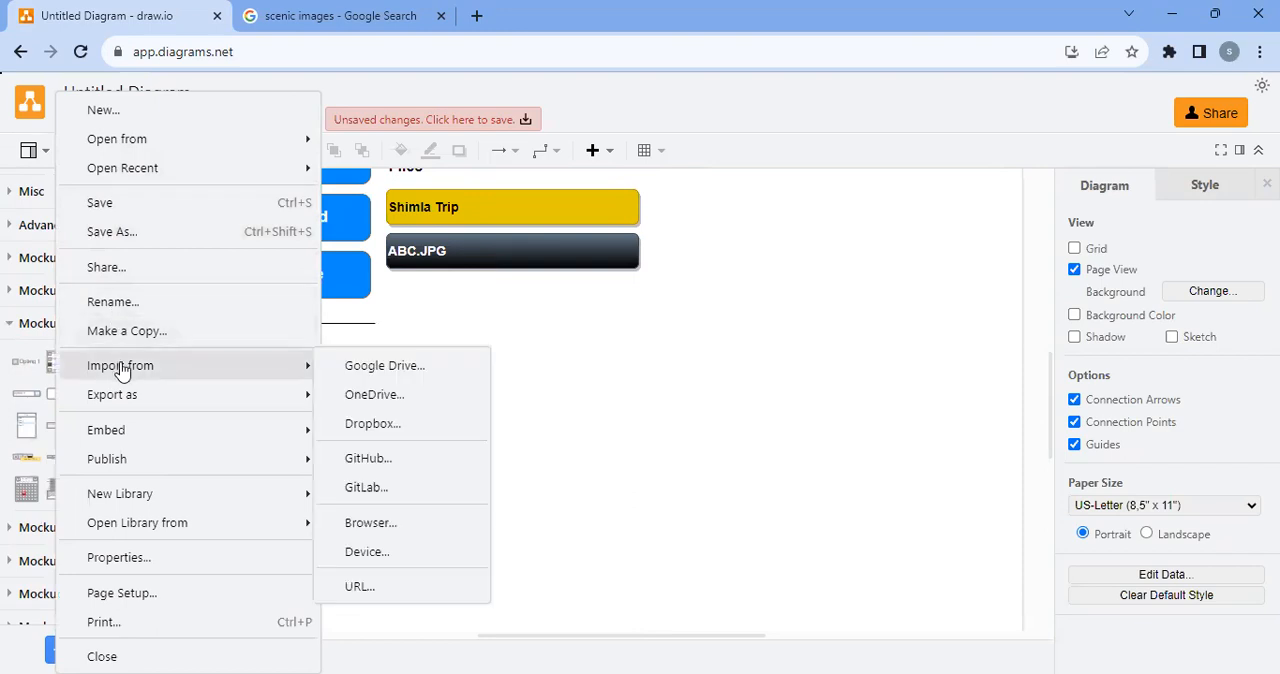
pyautogui.moveTo(118, 396)
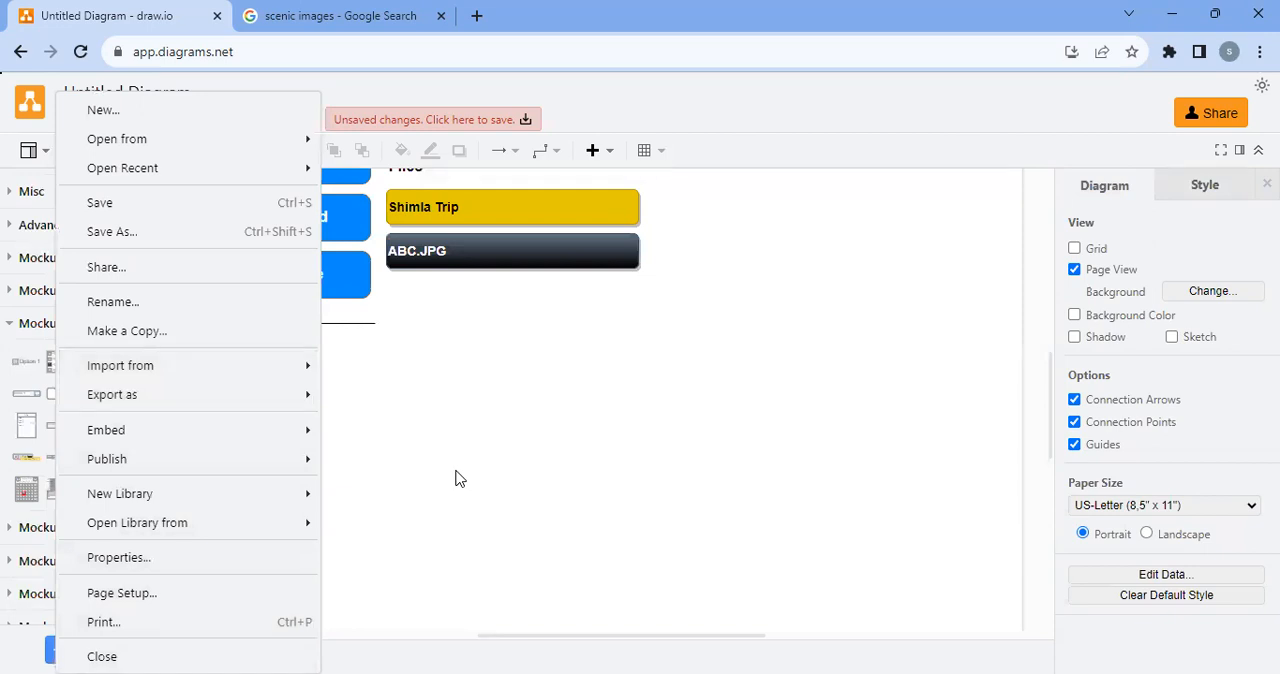
pyautogui.click(527, 478)
pyautogui.scroll(5, 527, 478)
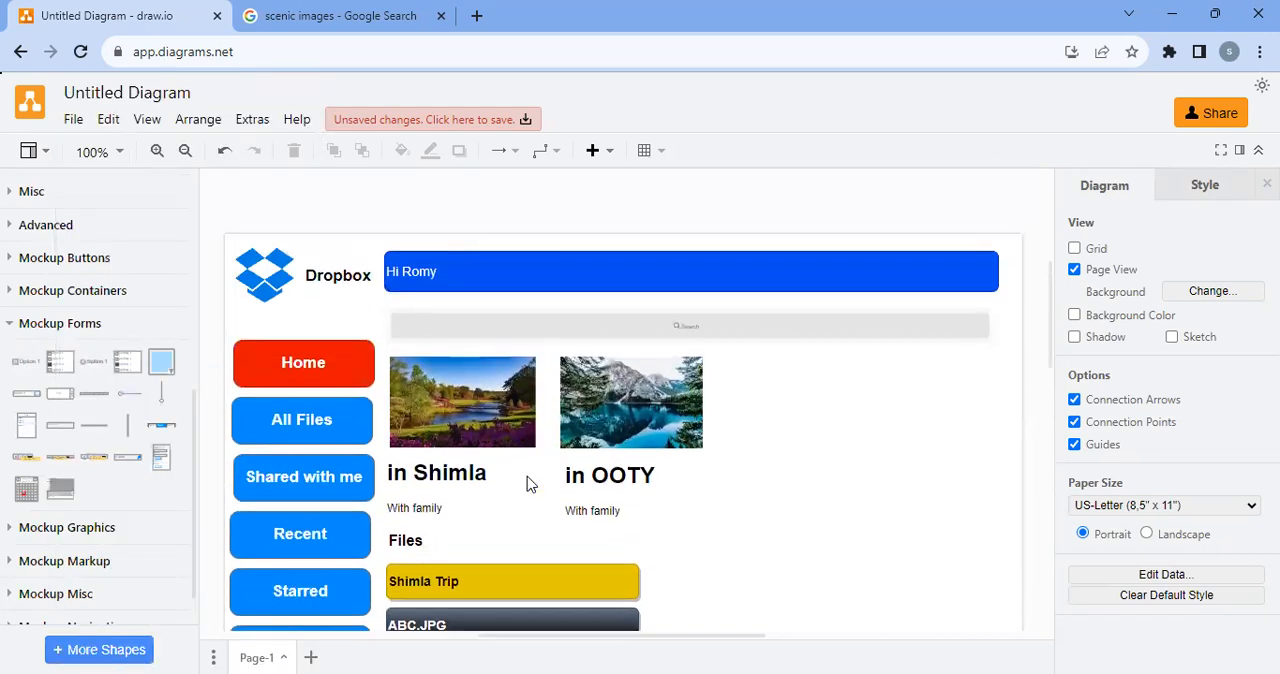
pyautogui.scroll(-2, 527, 484)
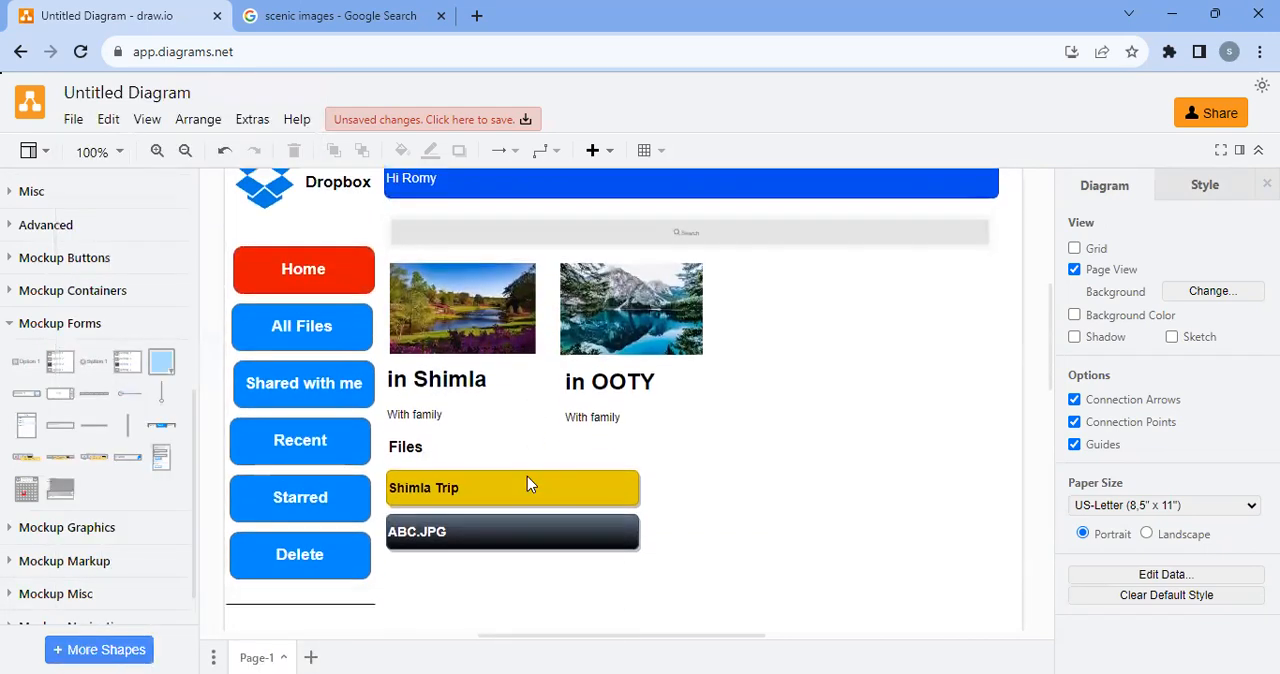